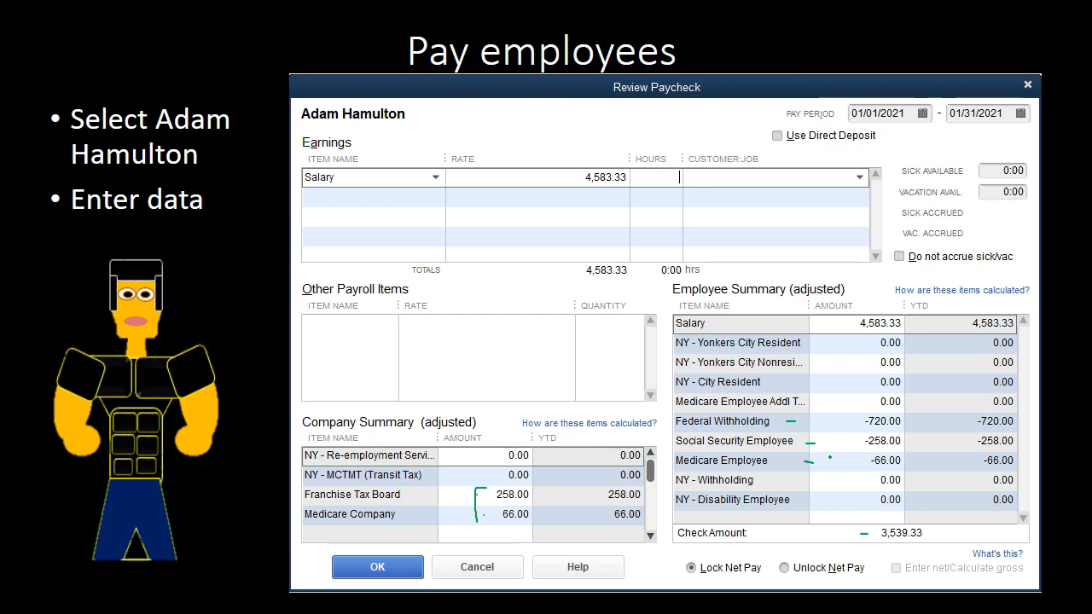
pyautogui.moveTo(849, 416)
pyautogui.mouseDown()
pyautogui.moveTo(838, 416)
pyautogui.moveTo(831, 475)
pyautogui.mouseUp()
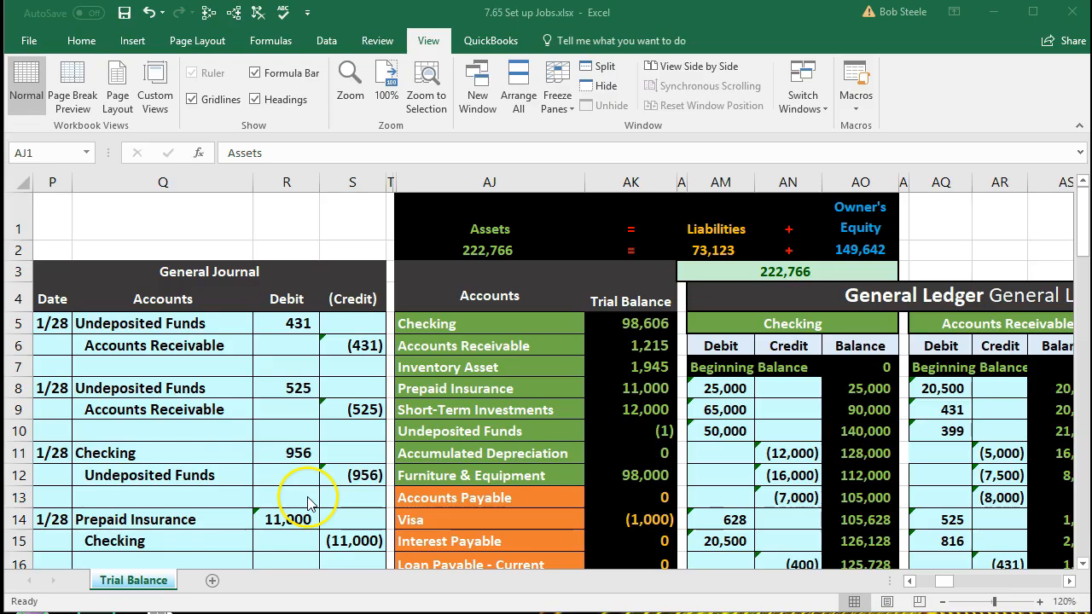
# Find the 1/31 entry in the general journal and select its date cell, P29
pyautogui.click(307, 496)
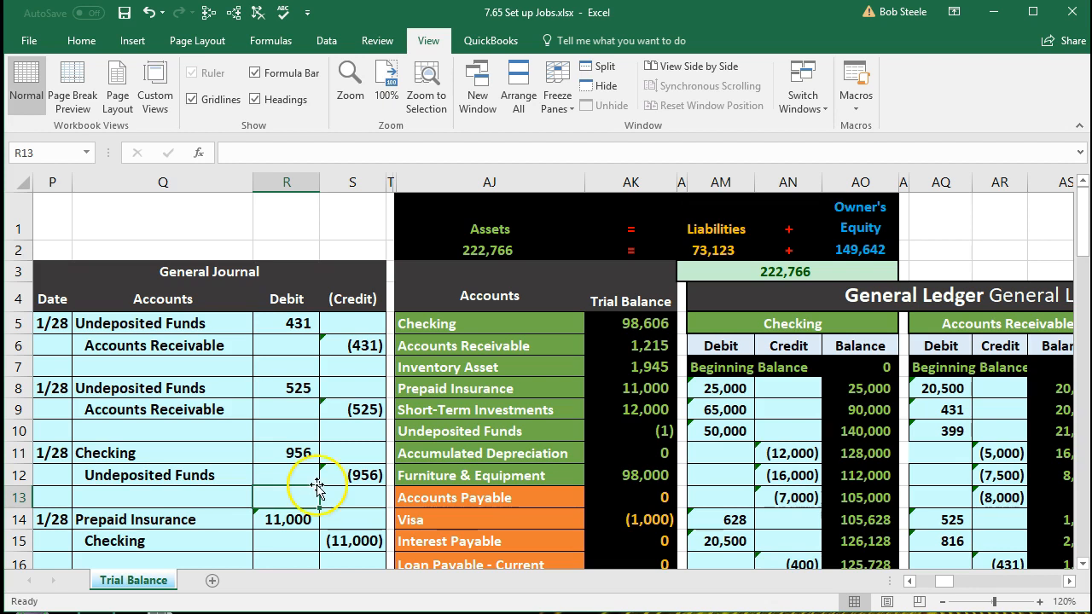
pyautogui.scroll(-1, 285, 489)
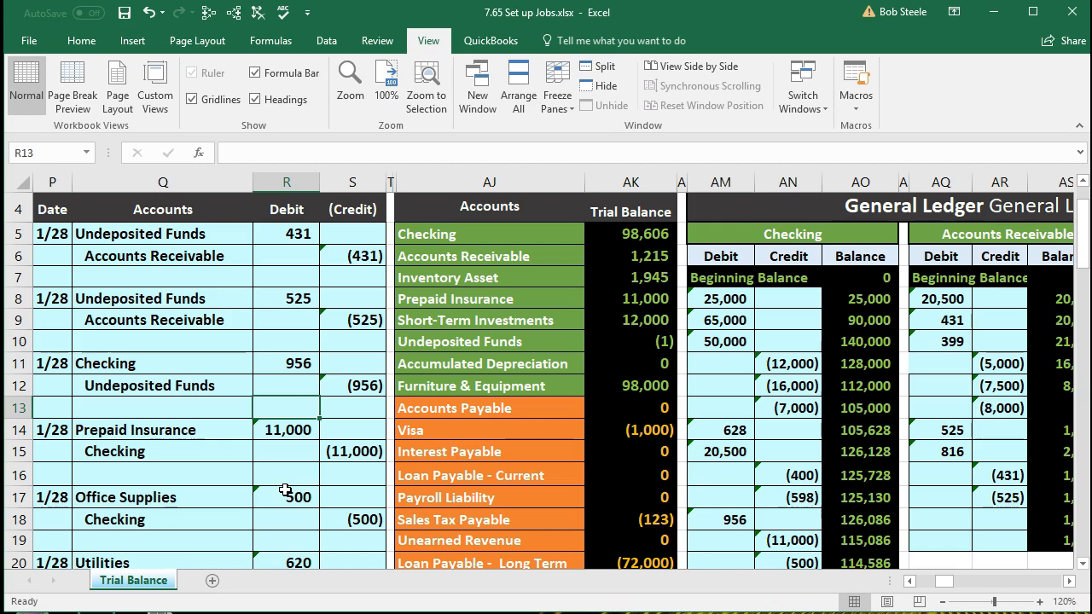
pyautogui.scroll(-3, 285, 490)
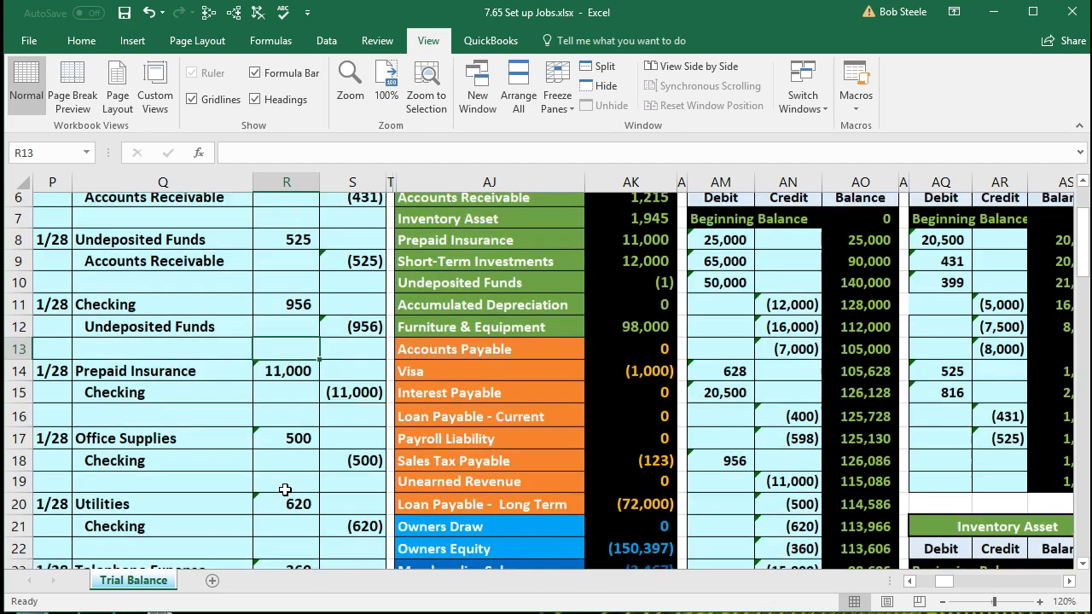
pyautogui.scroll(-1, 285, 492)
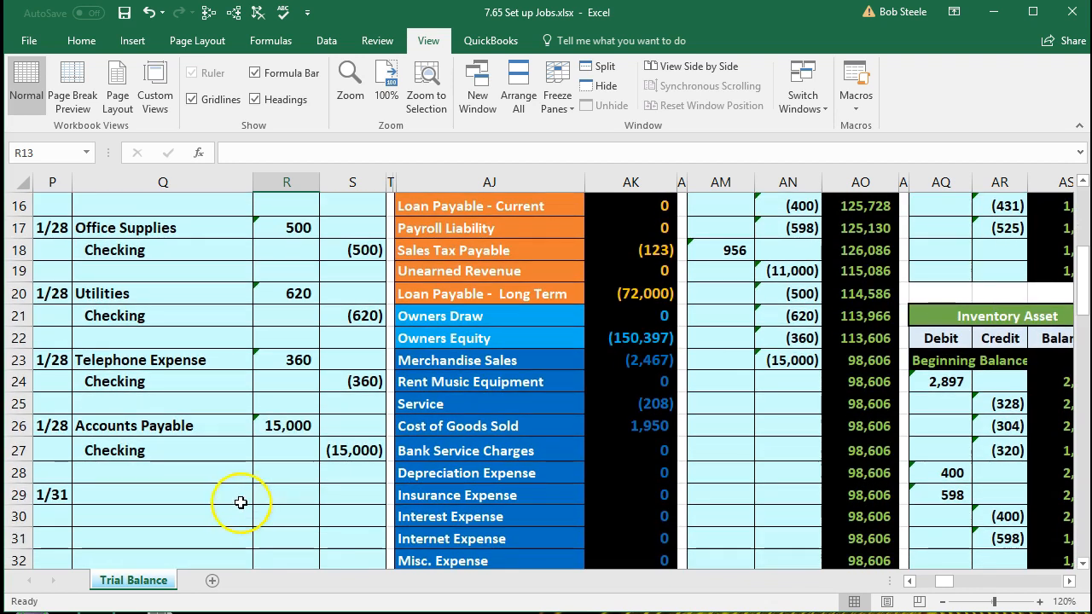
pyautogui.click(76, 495)
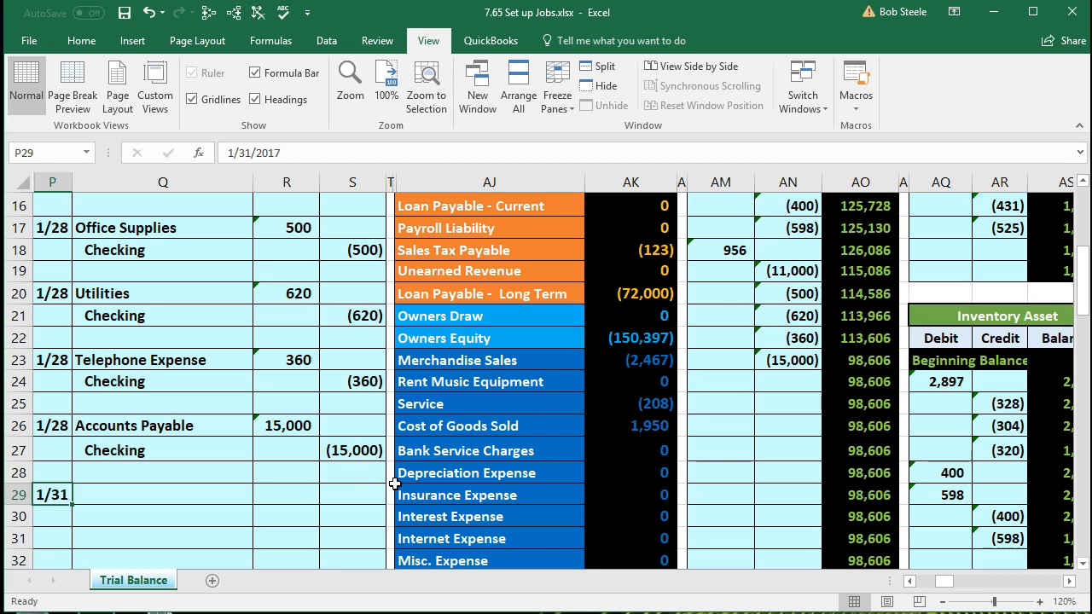
# Copy the Checking account name from the trial balance and paste it as values into journal cell Q31
pyautogui.scroll(4, 547, 419)
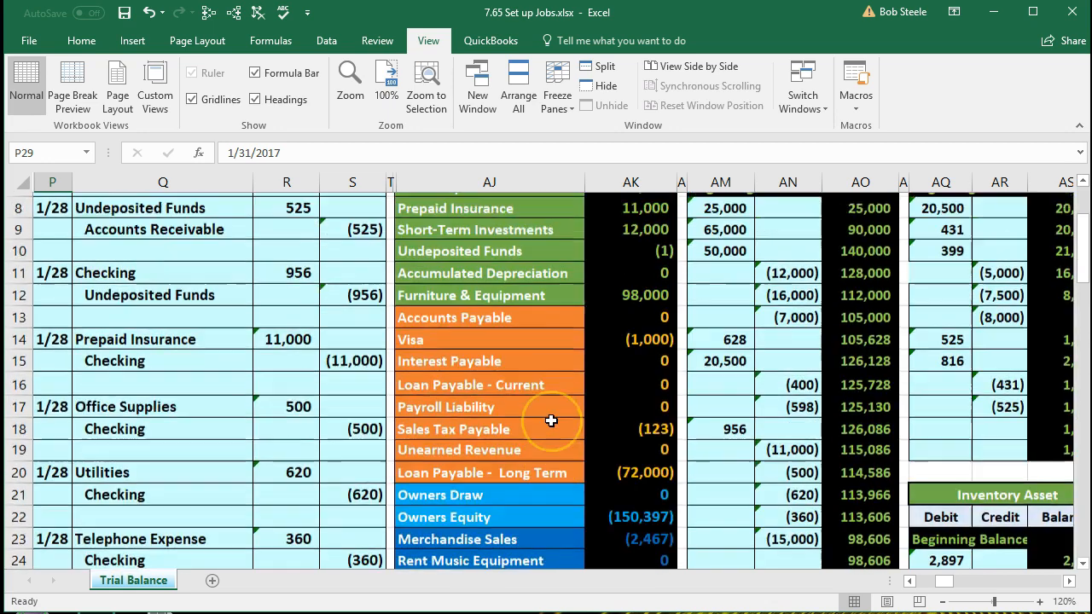
pyautogui.click(503, 238)
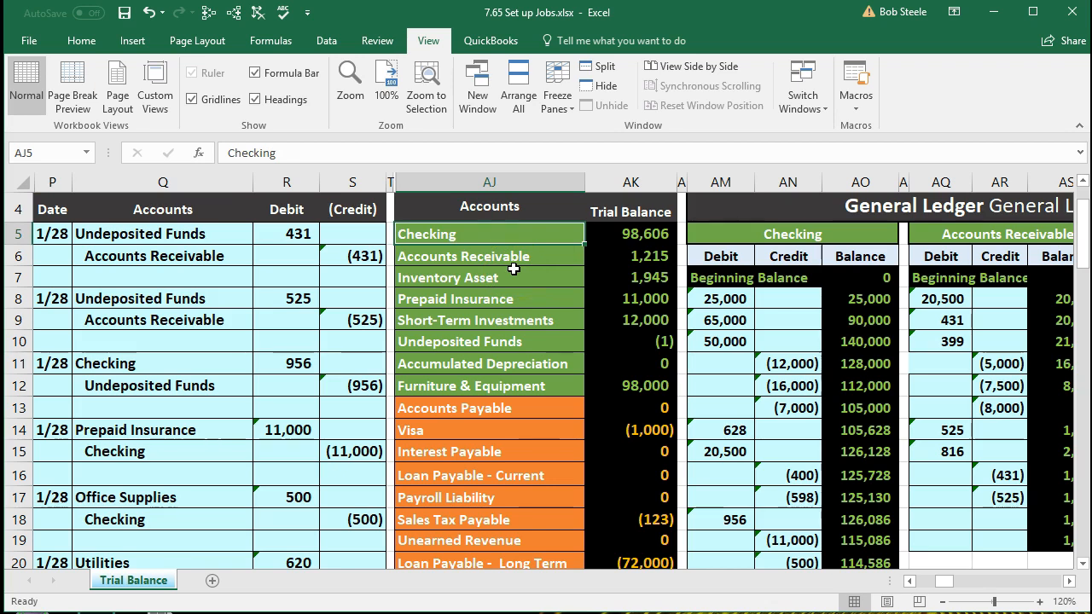
pyautogui.click(612, 234)
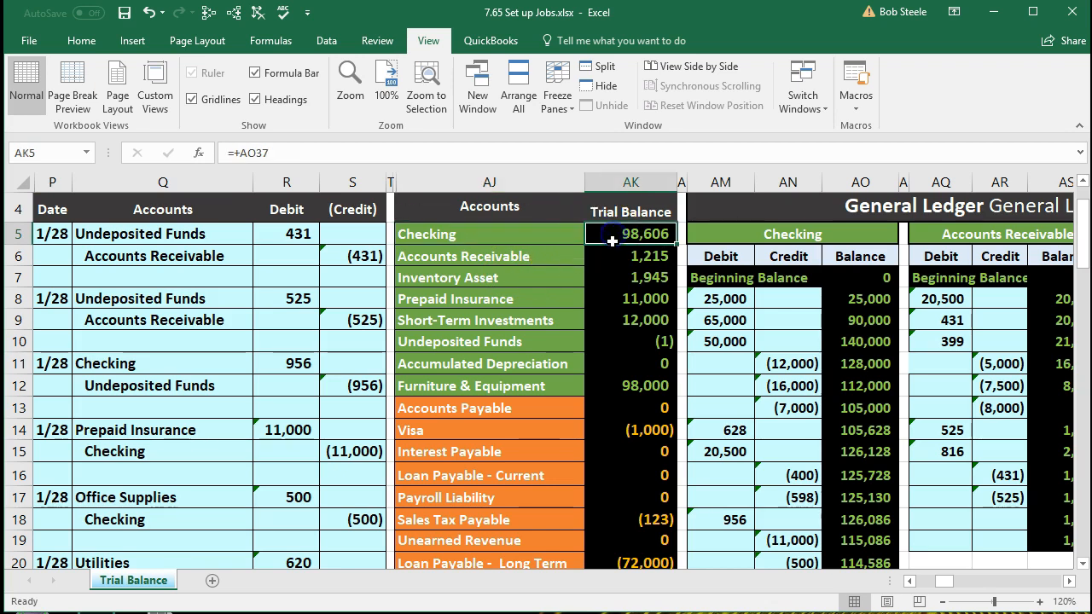
pyautogui.click(505, 232)
pyautogui.rightClick(505, 232)
pyautogui.click(526, 264)
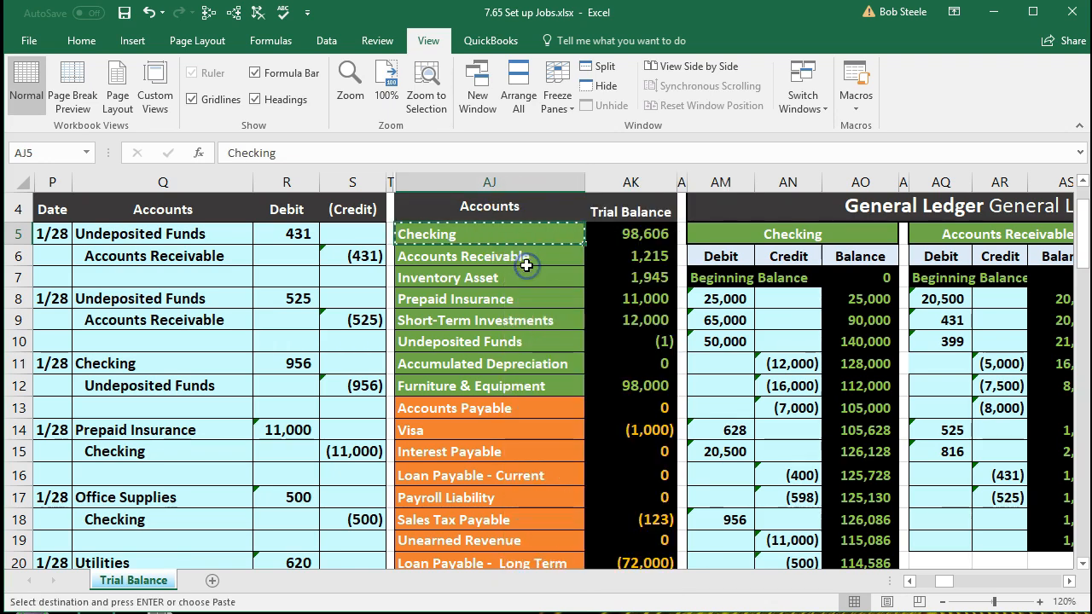
pyautogui.scroll(-5, 247, 436)
pyautogui.click(127, 451)
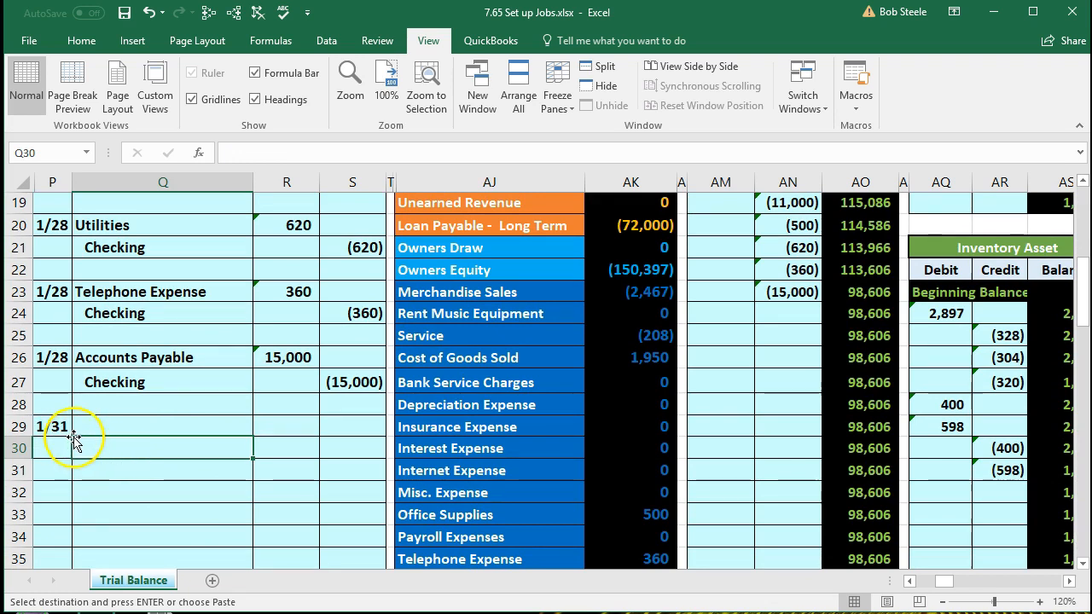
pyautogui.click(102, 476)
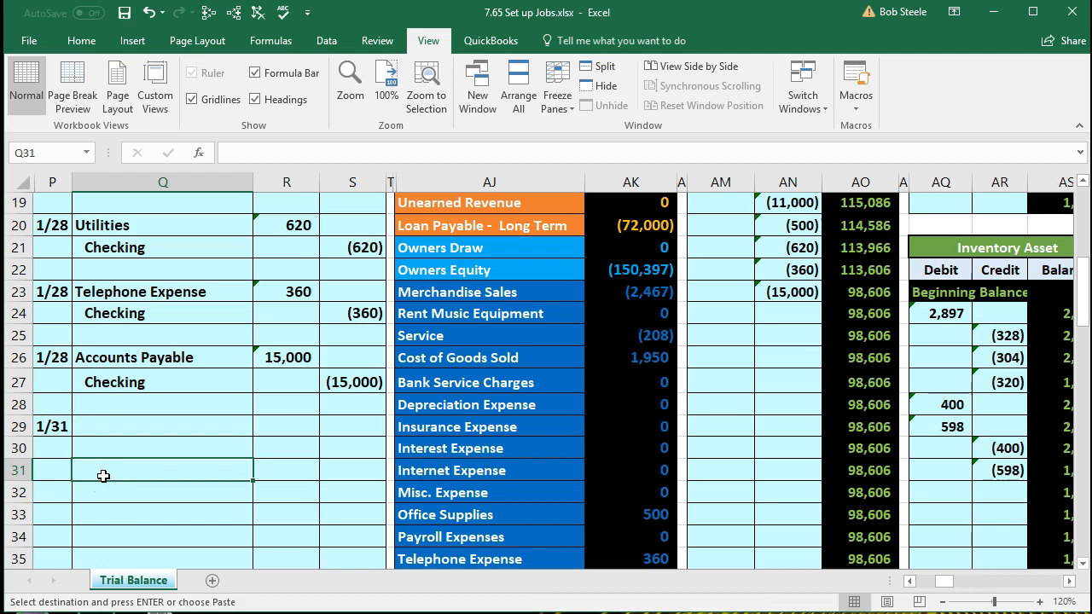
pyautogui.click(114, 476)
pyautogui.rightClick(133, 476)
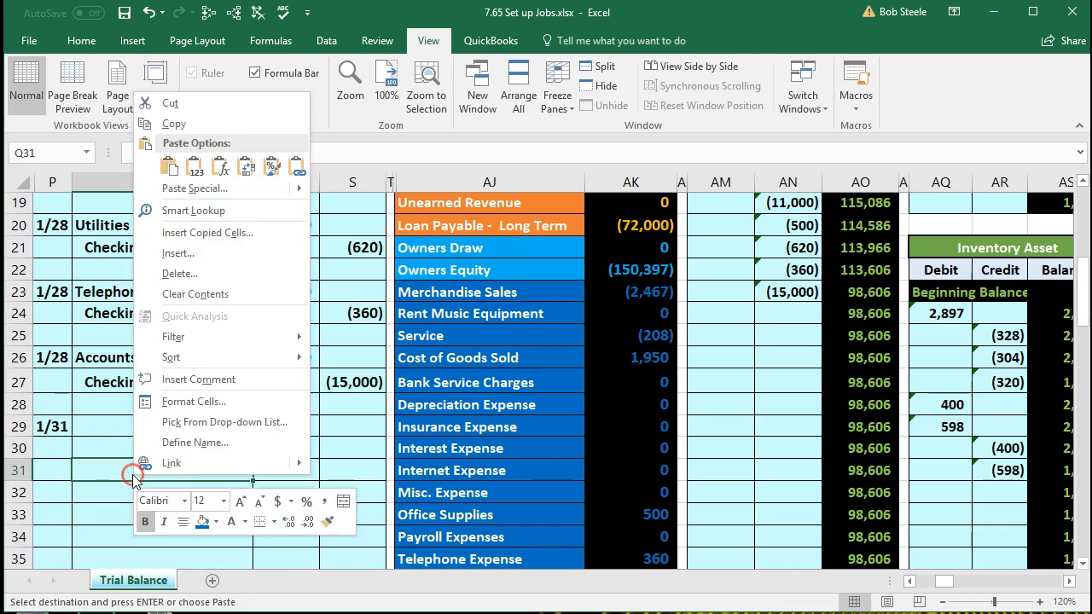
pyautogui.click(198, 171)
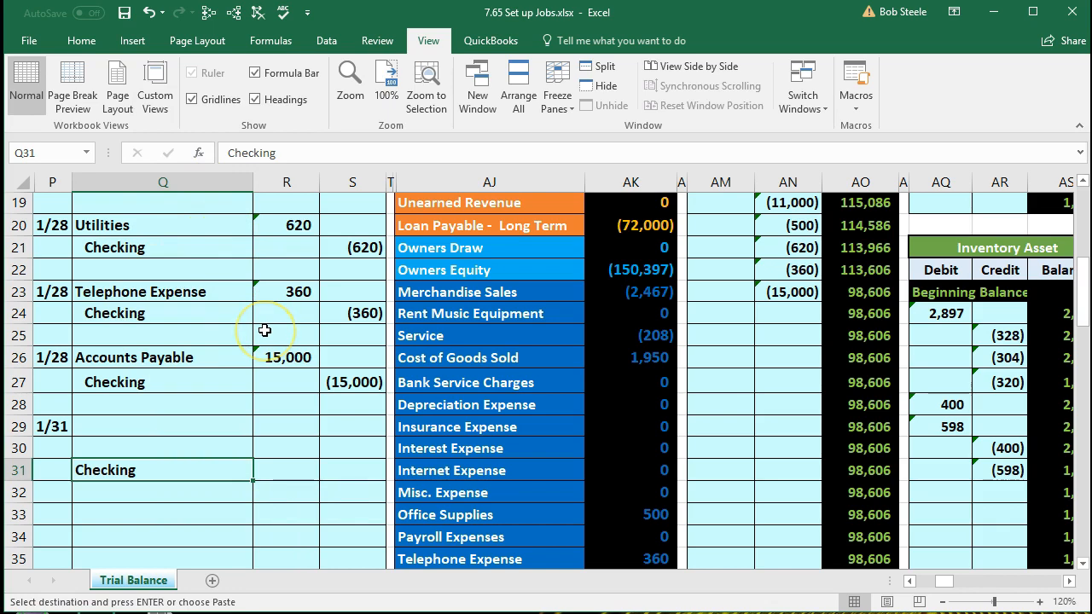
# Copy the Payroll Expenses account name from the trial balance and paste it as values into cell Q29 of the 1/31 entry
pyautogui.scroll(5, 264, 330)
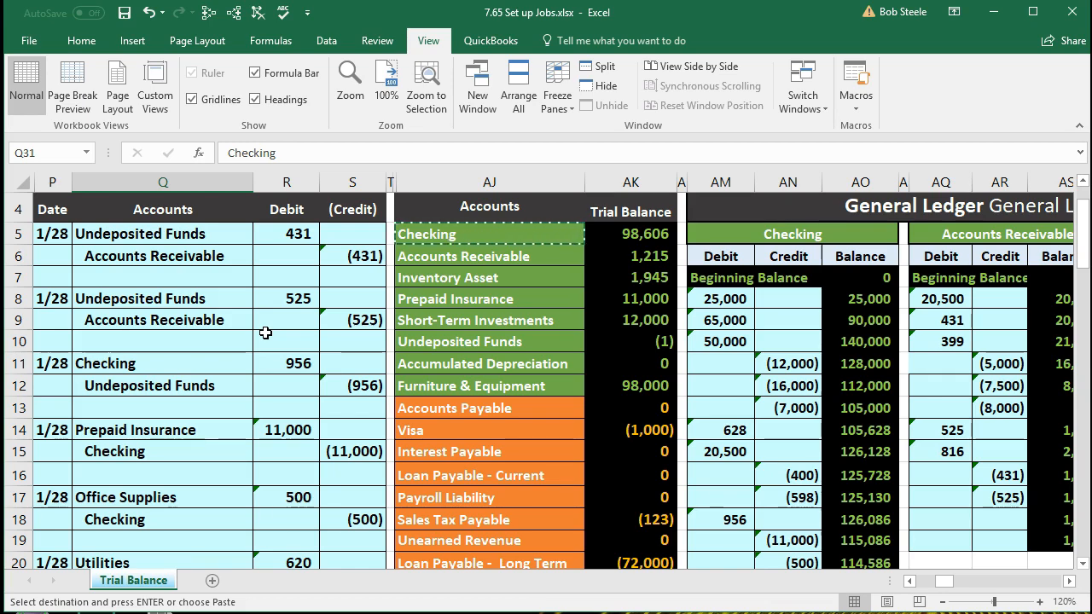
pyautogui.click(471, 381)
pyautogui.scroll(-5, 471, 381)
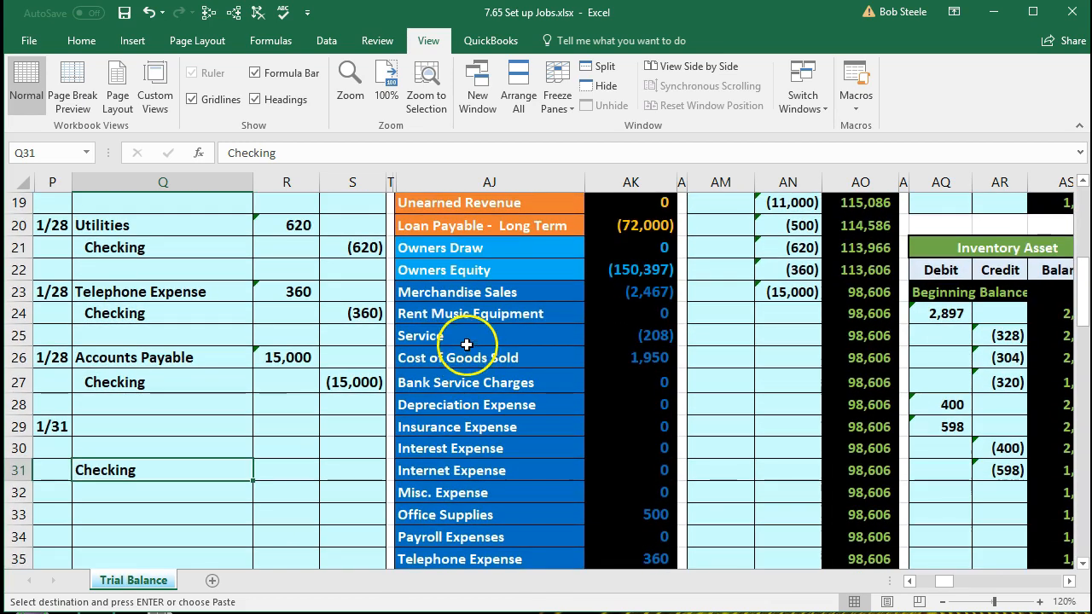
pyautogui.moveTo(451, 290); pyautogui.dragTo(516, 501)
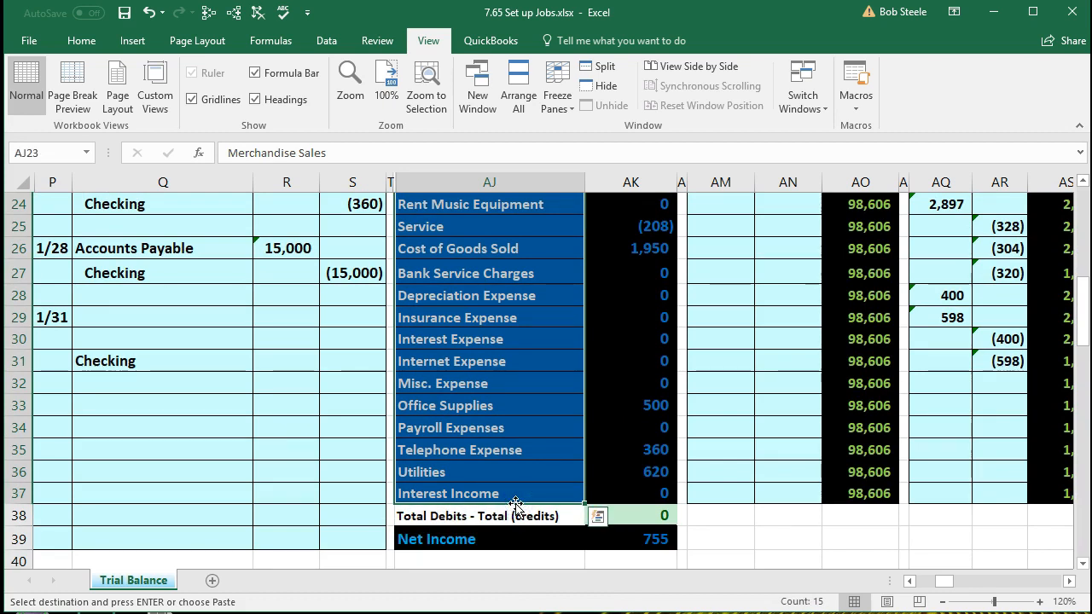
pyautogui.click(503, 426)
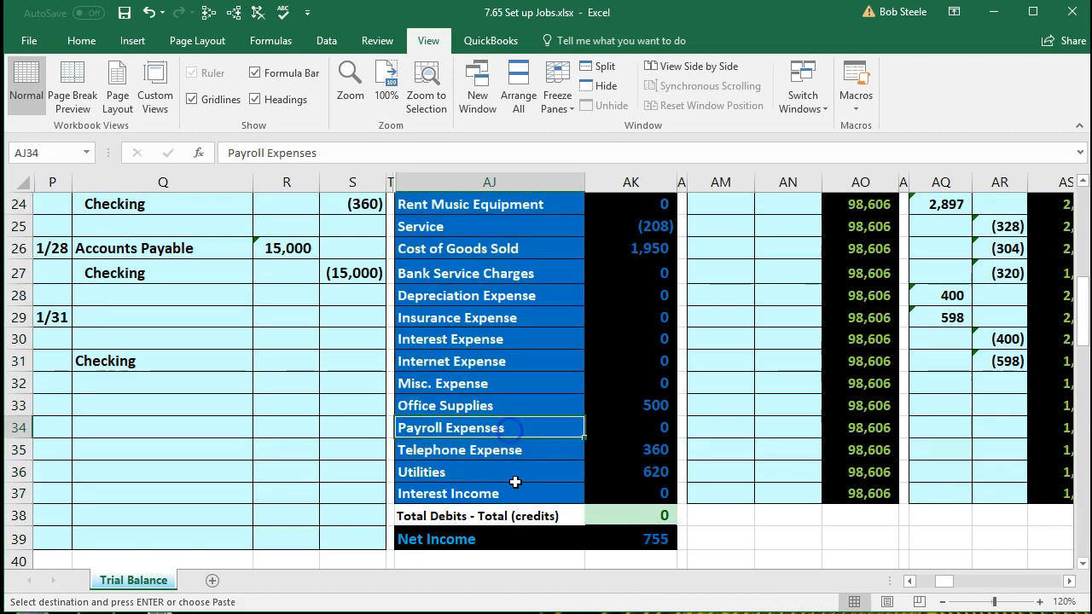
pyautogui.click(547, 428)
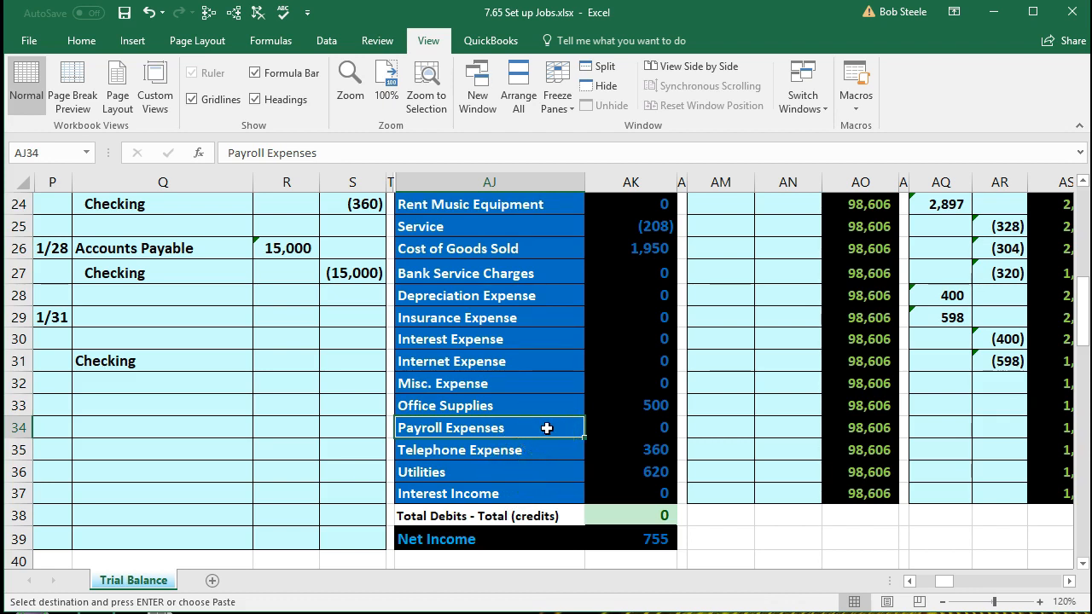
pyautogui.rightClick(547, 428)
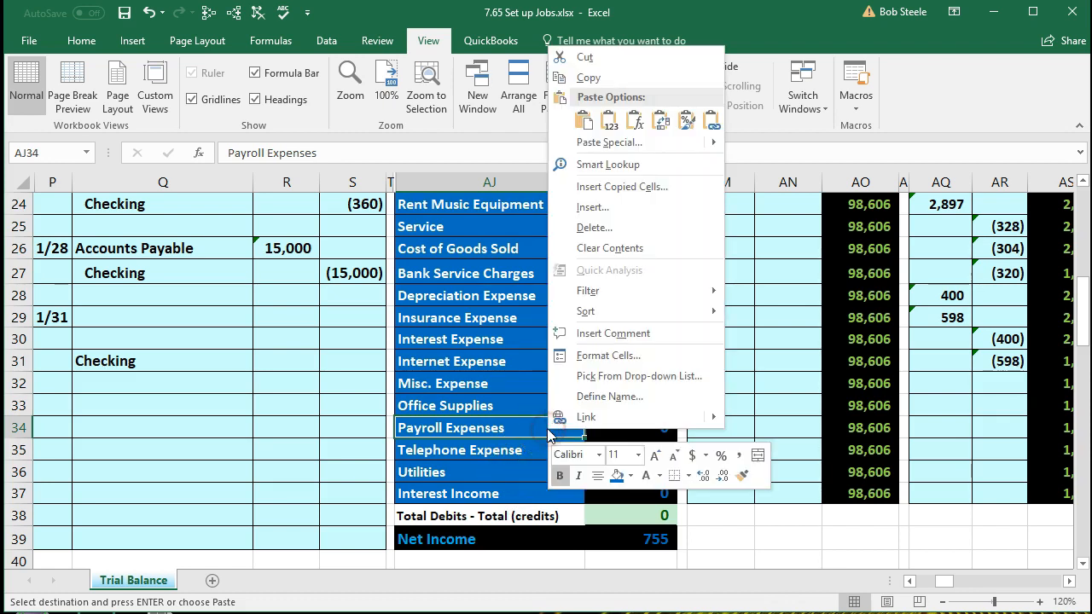
pyautogui.click(588, 81)
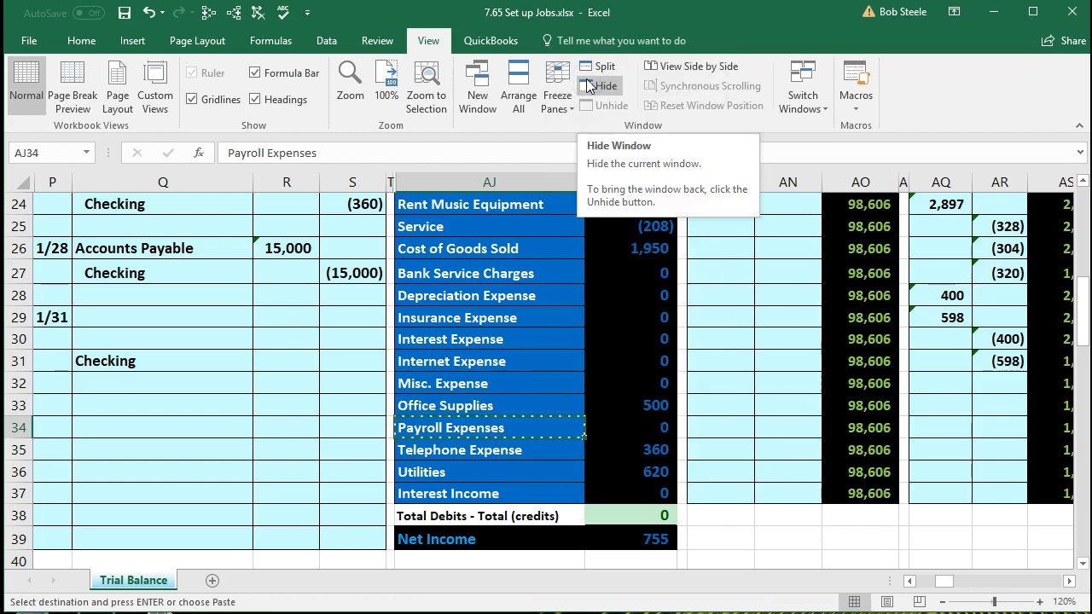
pyautogui.click(163, 317)
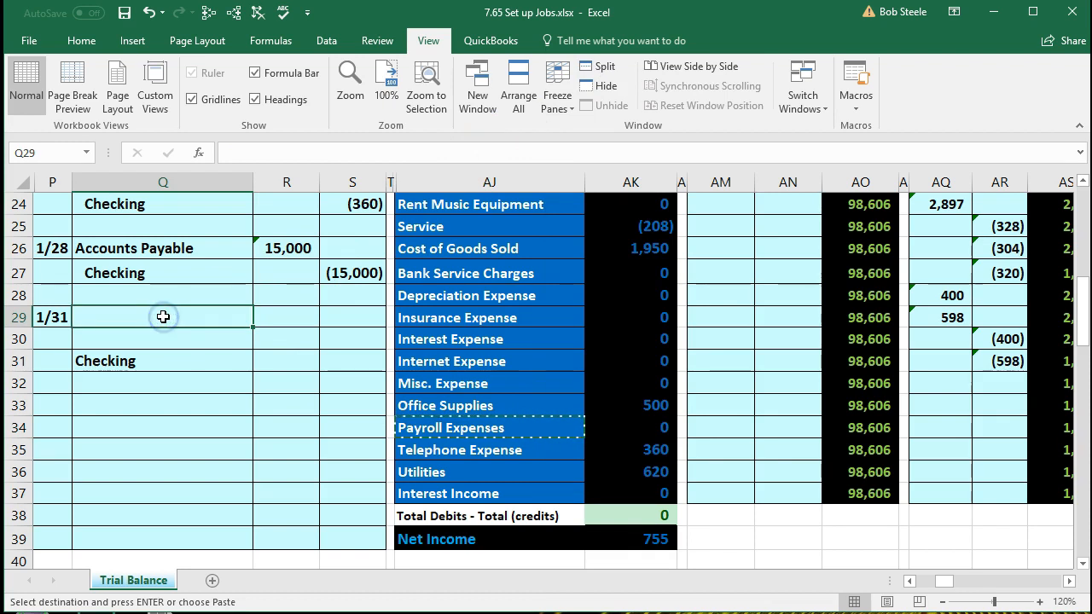
pyautogui.rightClick(163, 316)
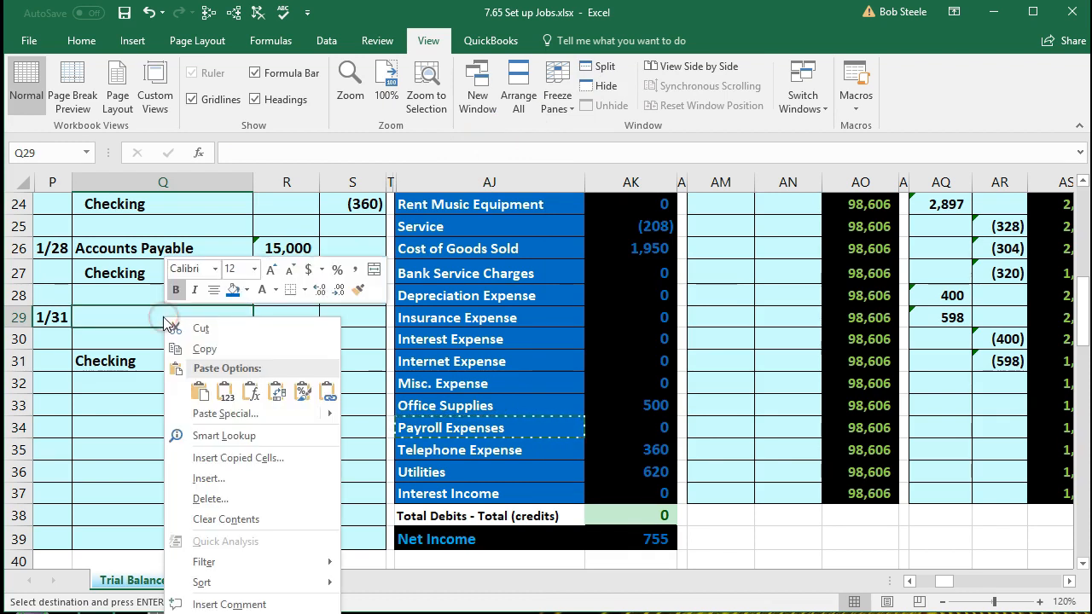
pyautogui.click(225, 391)
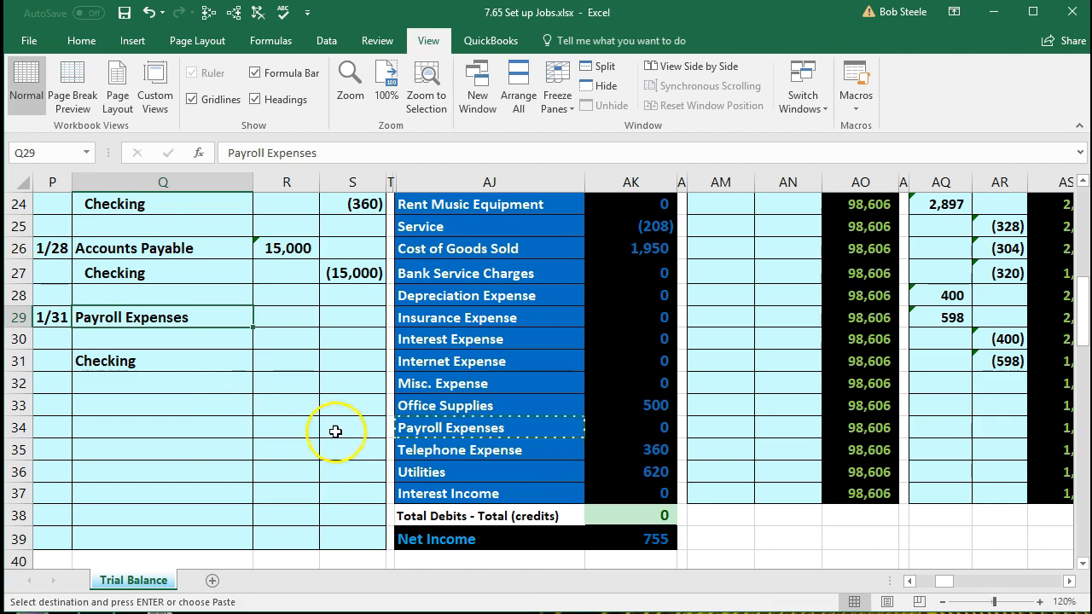
pyautogui.click(418, 427)
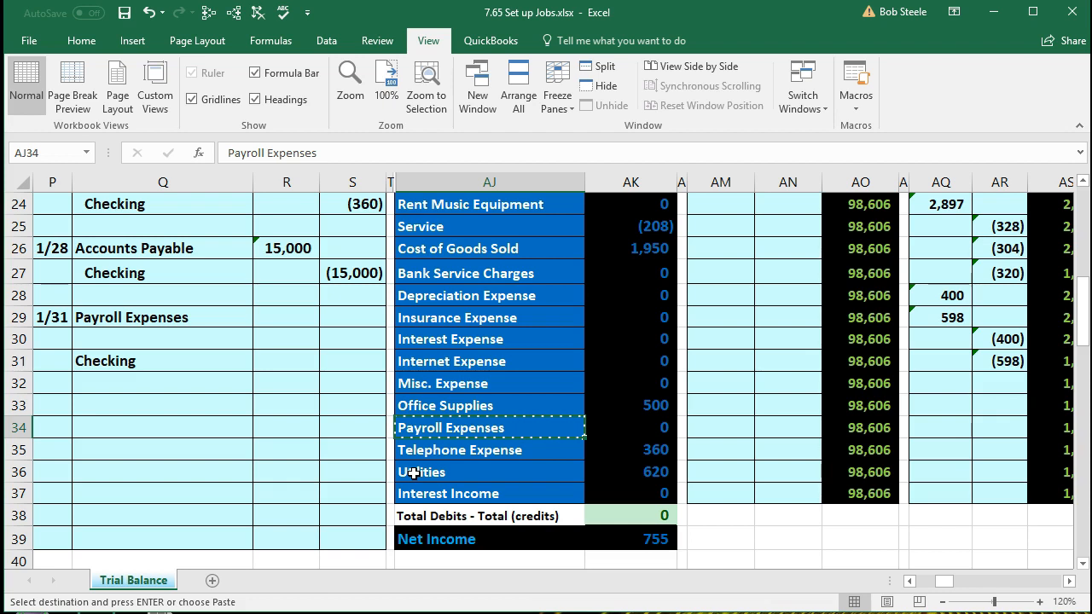
pyautogui.click(415, 472)
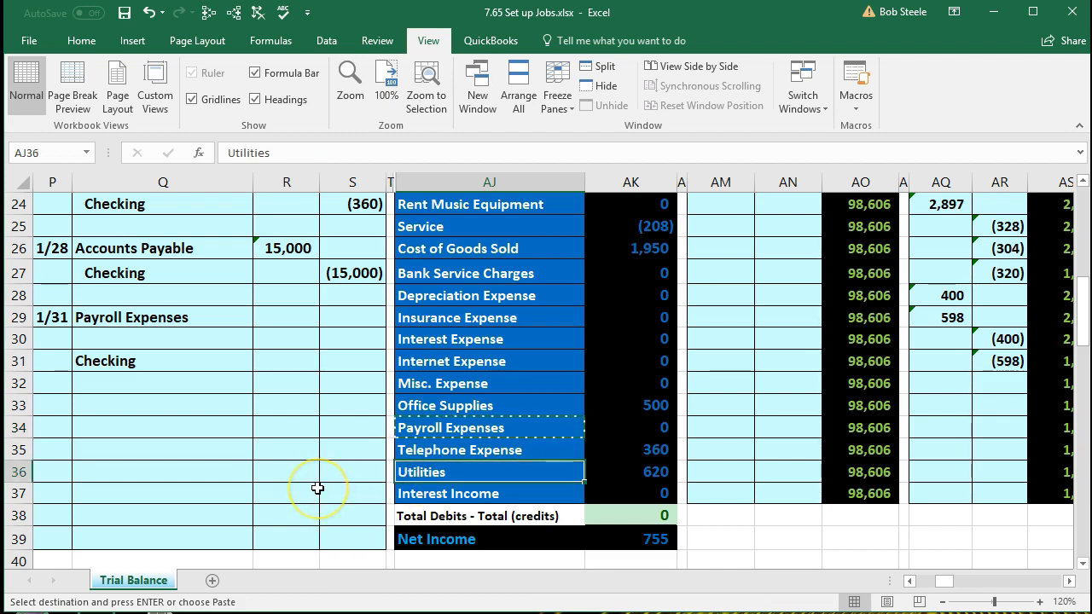
pyautogui.click(401, 427)
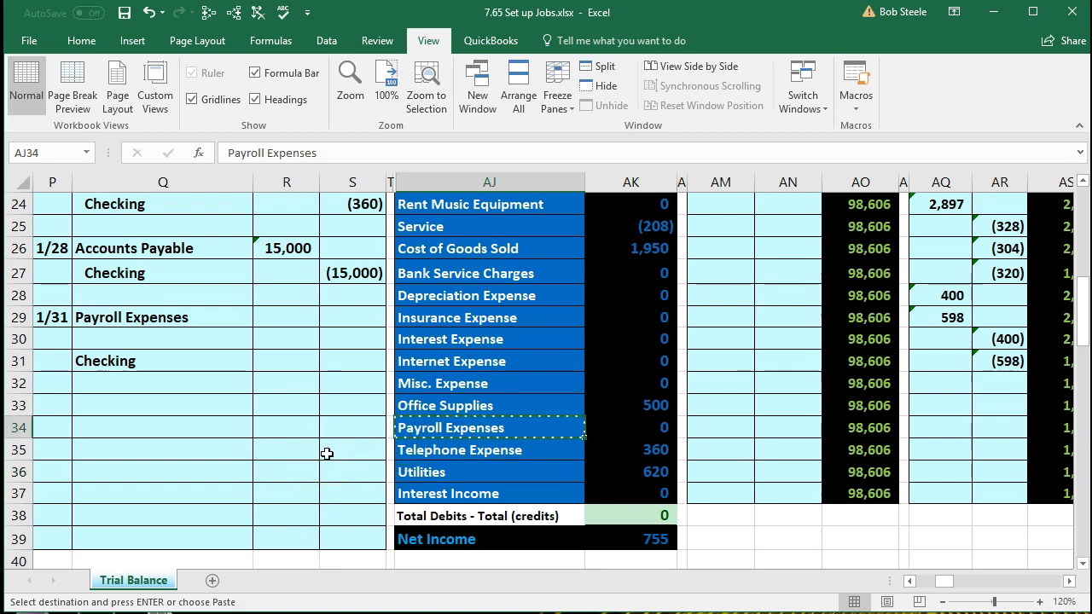
# Freeze panes at cell AJ1 so the general journal columns stay in view while scrolling sideways
pyautogui.scroll(8, 327, 454)
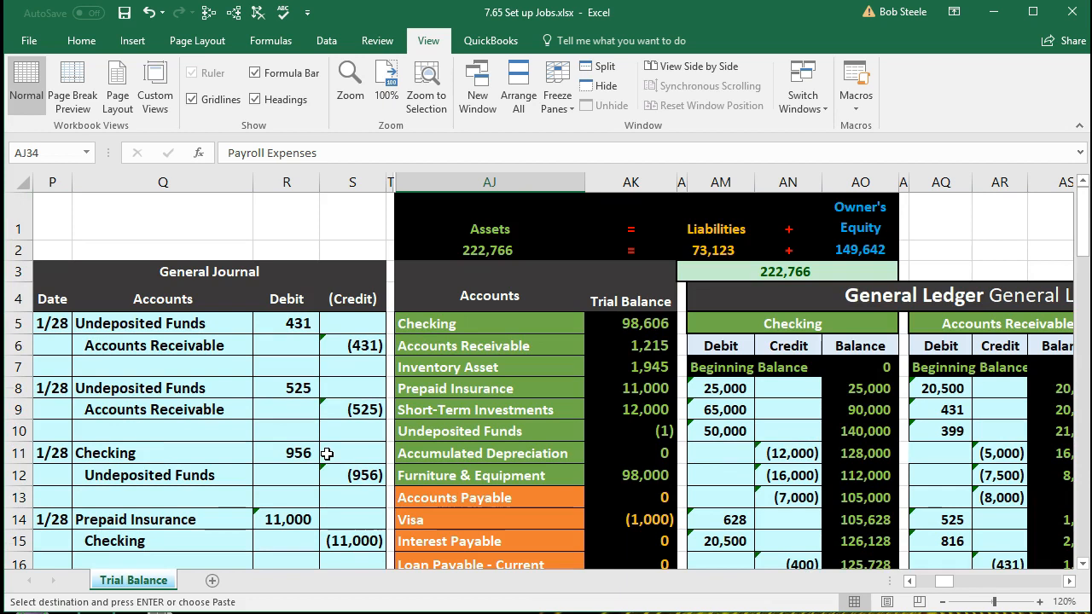
pyautogui.click(440, 220)
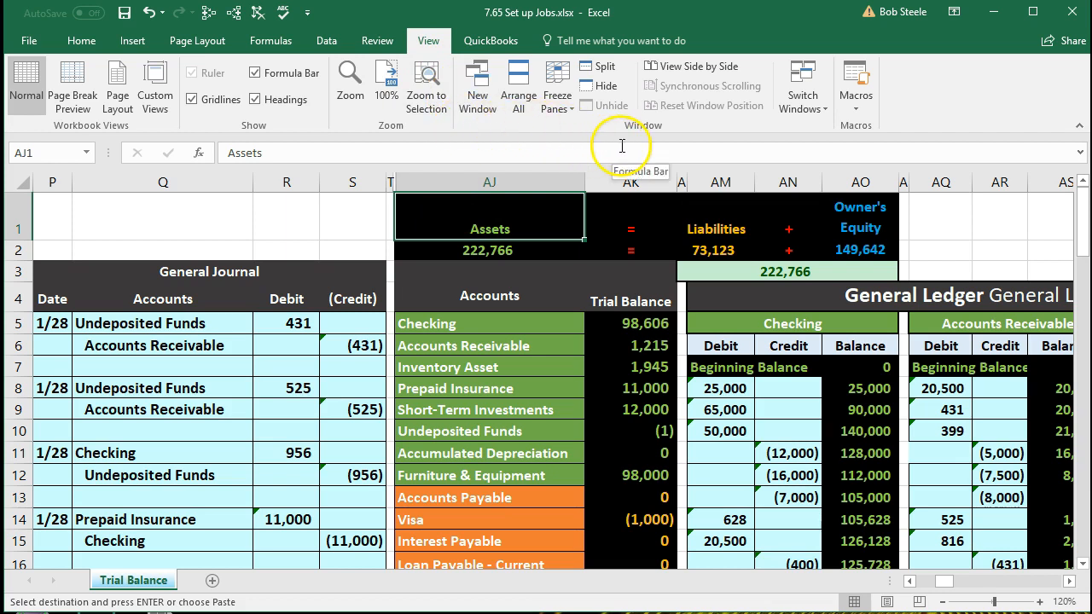
pyautogui.click(557, 92)
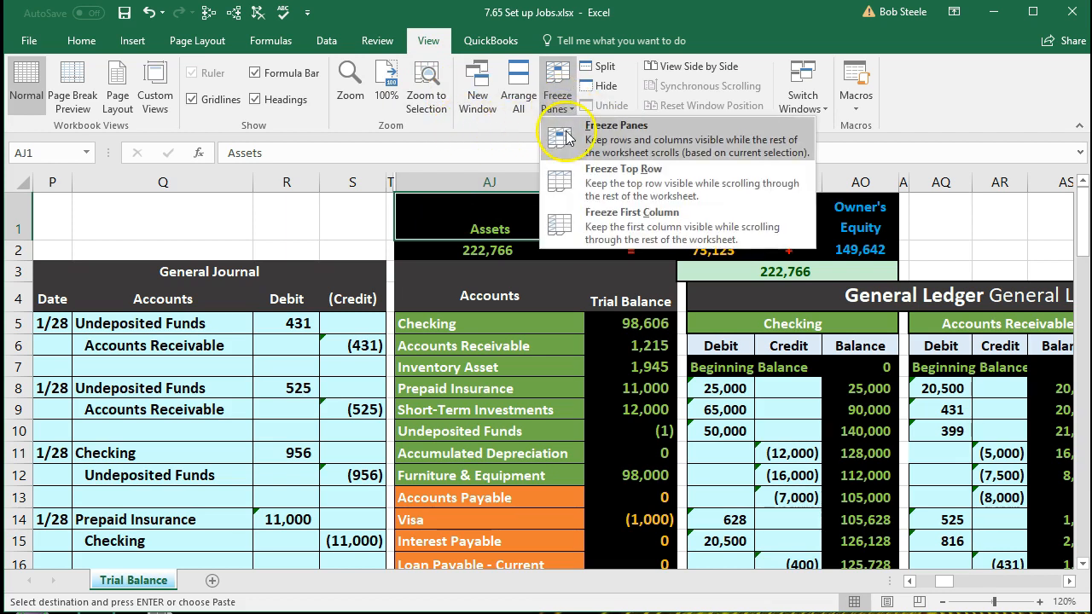
pyautogui.click(671, 145)
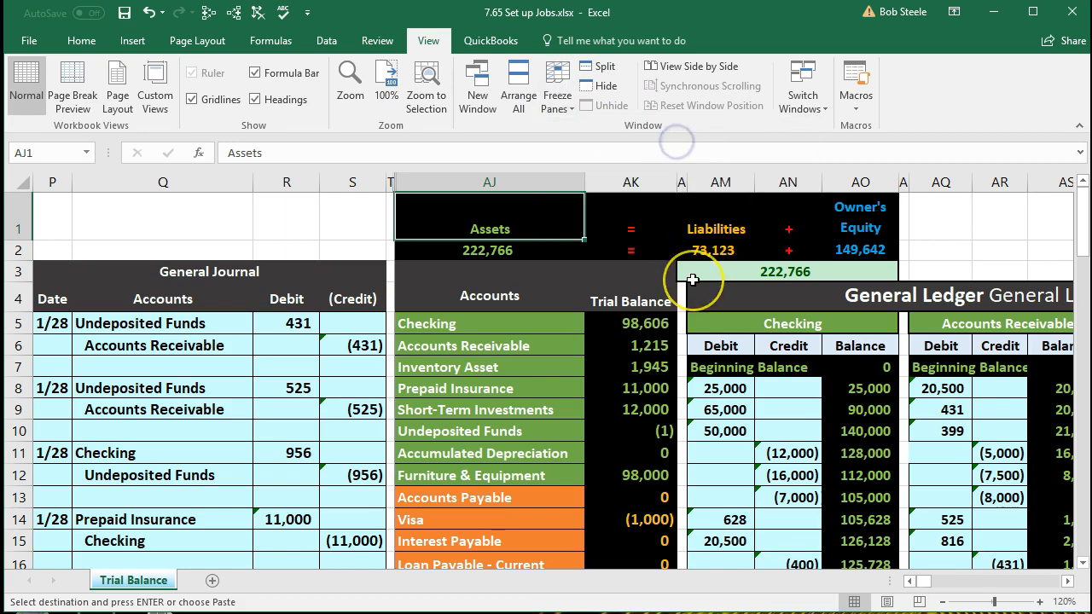
# Examine the general ledger accounts beyond the trial balance, moving along row 1 as far as the Balance Sheet
pyautogui.press('Right')
pyautogui.press('Right')
pyautogui.press('Right')
pyautogui.press('Right')
pyautogui.press('Right')
pyautogui.press('Right')
pyautogui.press('Right')
pyautogui.press('Right')
pyautogui.press('Right')
pyautogui.press('Right')
pyautogui.press('Right')
pyautogui.press('Right')
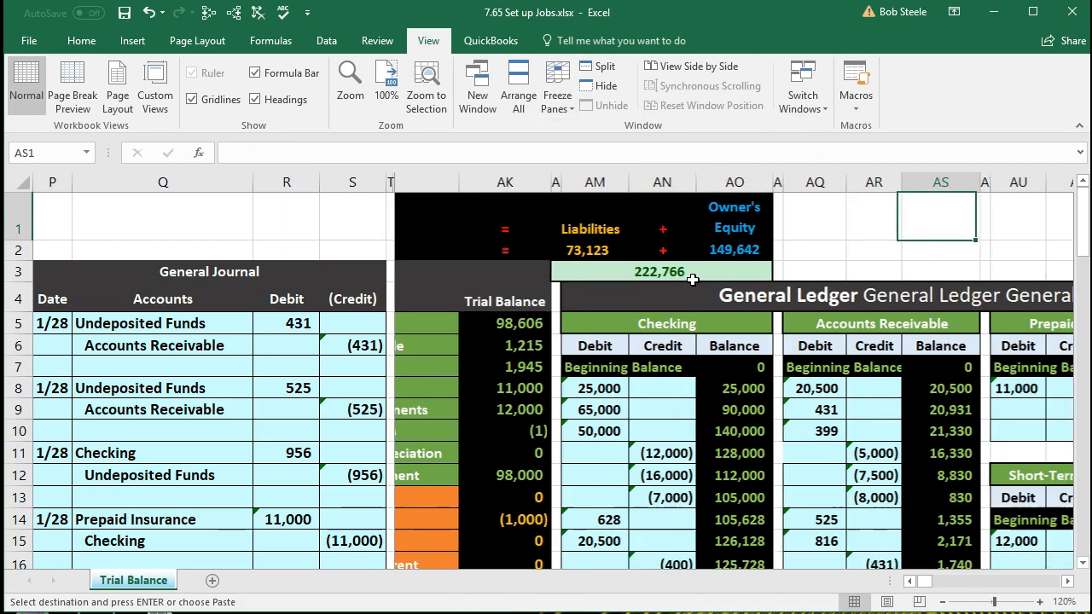
pyautogui.press('Right')
pyautogui.press('Right')
pyautogui.press('Right')
pyautogui.press('Right')
pyautogui.press('Right')
pyautogui.press('Right')
pyautogui.press('Right')
pyautogui.press('Right')
pyautogui.press('Right')
pyautogui.press('Right')
pyautogui.press('Right')
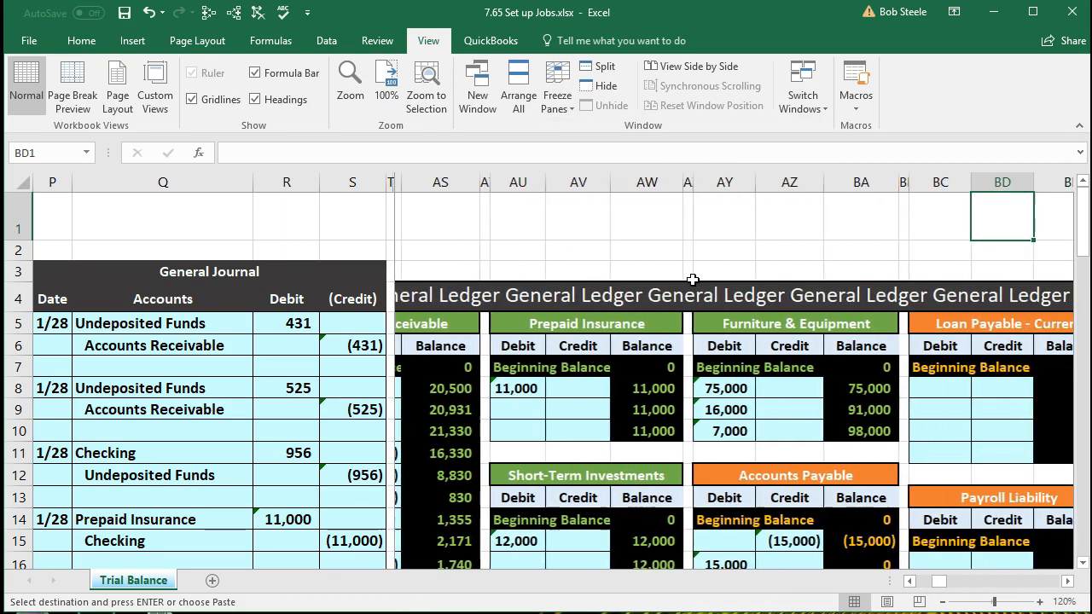
pyautogui.press('Right')
pyautogui.press('Right')
pyautogui.press('Right')
pyautogui.press('Right')
pyautogui.press('Right')
pyautogui.press('Right')
pyautogui.press('Right')
pyautogui.press('Right')
pyautogui.press('Right')
pyautogui.press('Right')
pyautogui.press('Right')
pyautogui.press('Right')
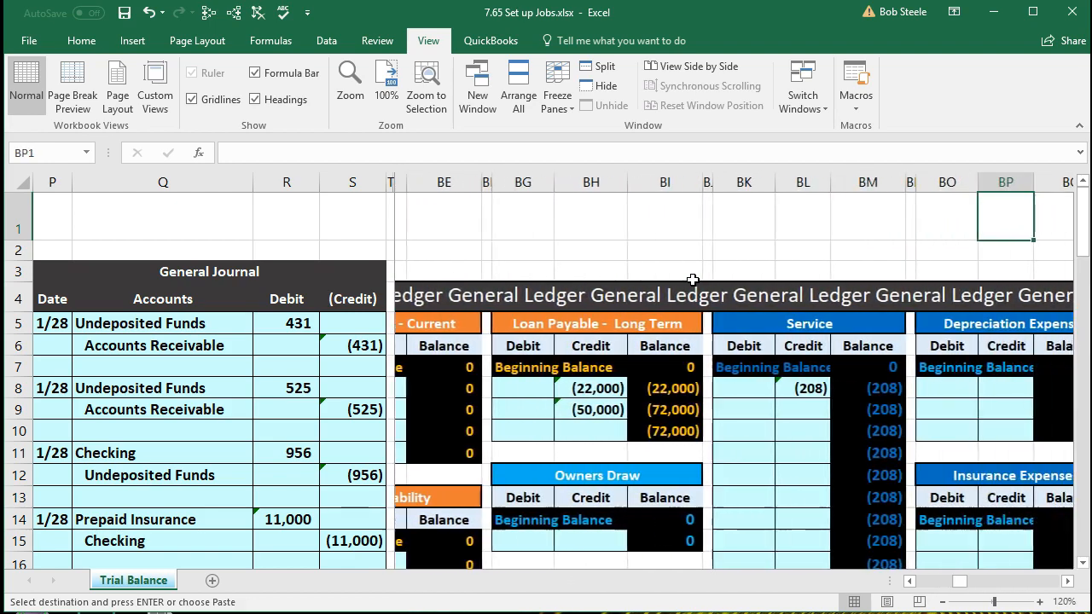
pyautogui.press('Right')
pyautogui.press('Right')
pyautogui.press('Right')
pyautogui.press('Right')
pyautogui.press('Right')
pyautogui.press('Right')
pyautogui.press('Right')
pyautogui.press('Right')
pyautogui.press('Right')
pyautogui.press('Right')
pyautogui.press('Right')
pyautogui.press('Right')
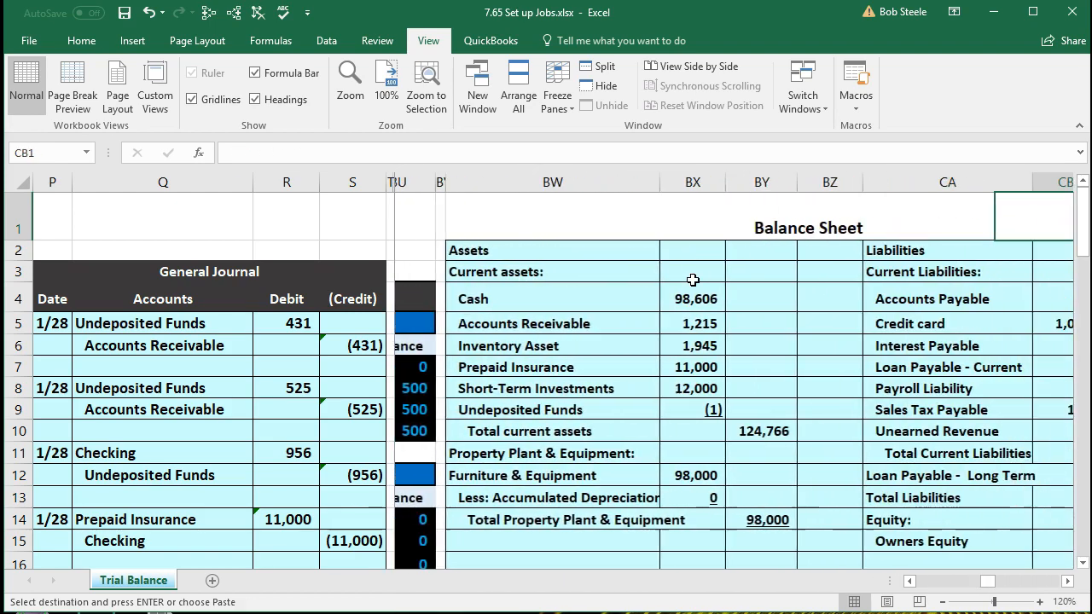
# Examine the Balance Sheet, inventory record and receivable and payable subsidiary ledgers along row 1, ending at the Payroll Register
pyautogui.press('Right')
pyautogui.press('Right')
pyautogui.press('Right')
pyautogui.press('Right')
pyautogui.press('Right')
pyautogui.press('Right')
pyautogui.press('Right')
pyautogui.press('Right')
pyautogui.press('Right')
pyautogui.press('Right')
pyautogui.press('Right')
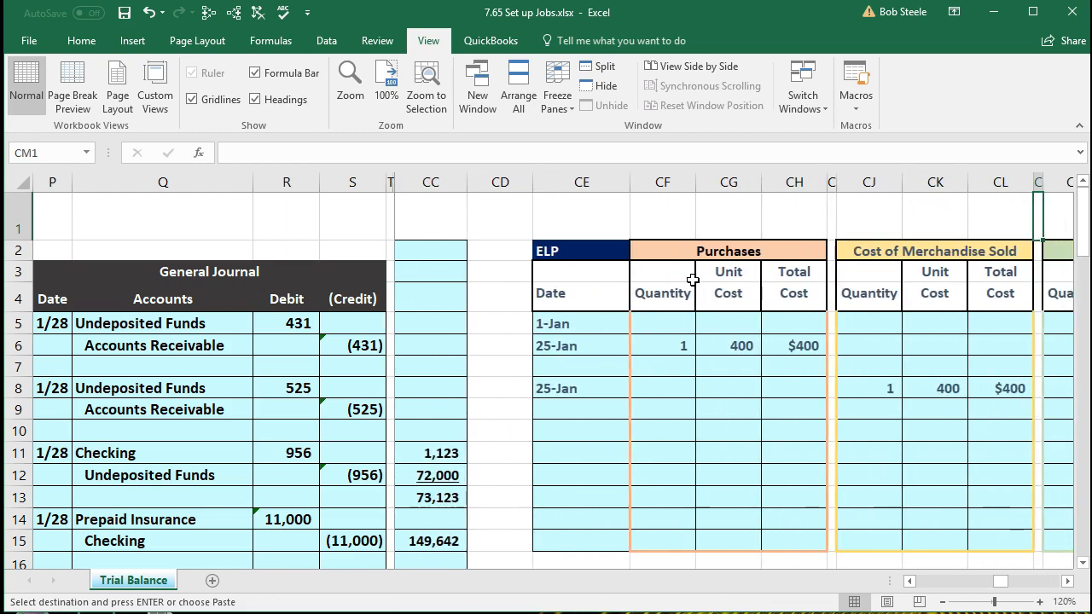
pyautogui.press('Right')
pyautogui.press('Right')
pyautogui.press('Right')
pyautogui.press('Right')
pyautogui.press('Right')
pyautogui.press('Right')
pyautogui.press('Right')
pyautogui.press('Right')
pyautogui.press('Right')
pyautogui.press('Right')
pyautogui.press('Right')
pyautogui.press('Right')
pyautogui.press('Right')
pyautogui.press('Right')
pyautogui.press('Right')
pyautogui.press('Right')
pyautogui.press('Right')
pyautogui.press('Right')
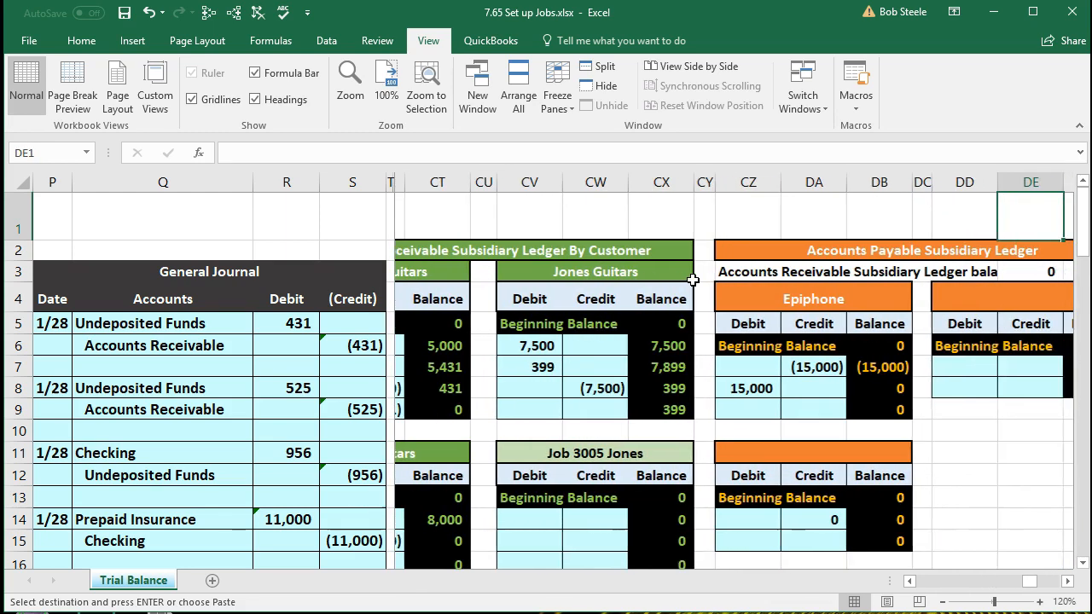
pyautogui.press('Right')
pyautogui.press('Right')
pyautogui.press('Right')
pyautogui.press('Right')
pyautogui.press('Right')
pyautogui.press('Right')
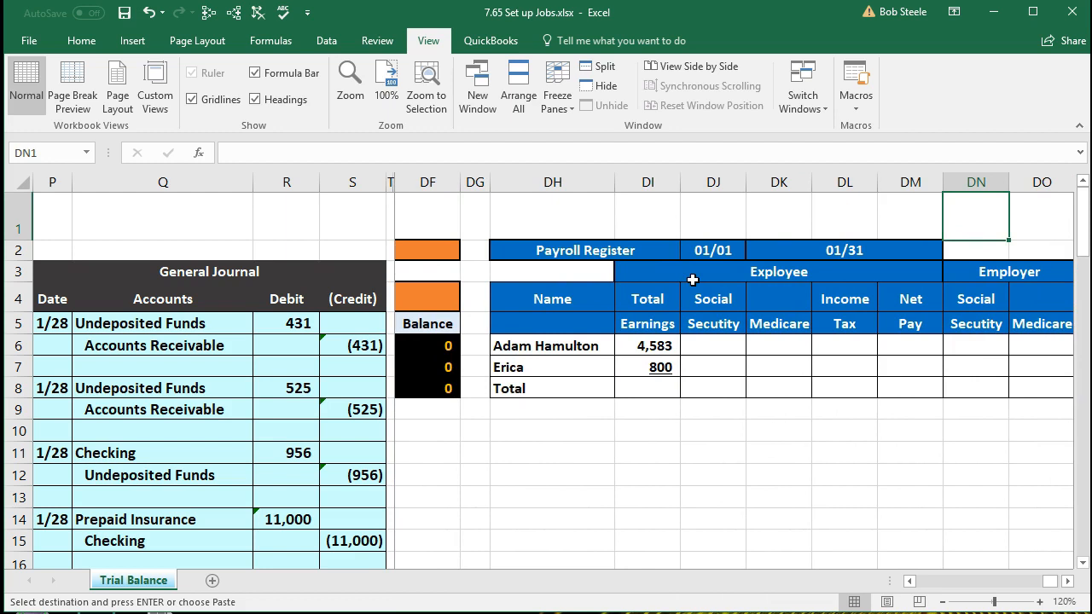
pyautogui.press('Right')
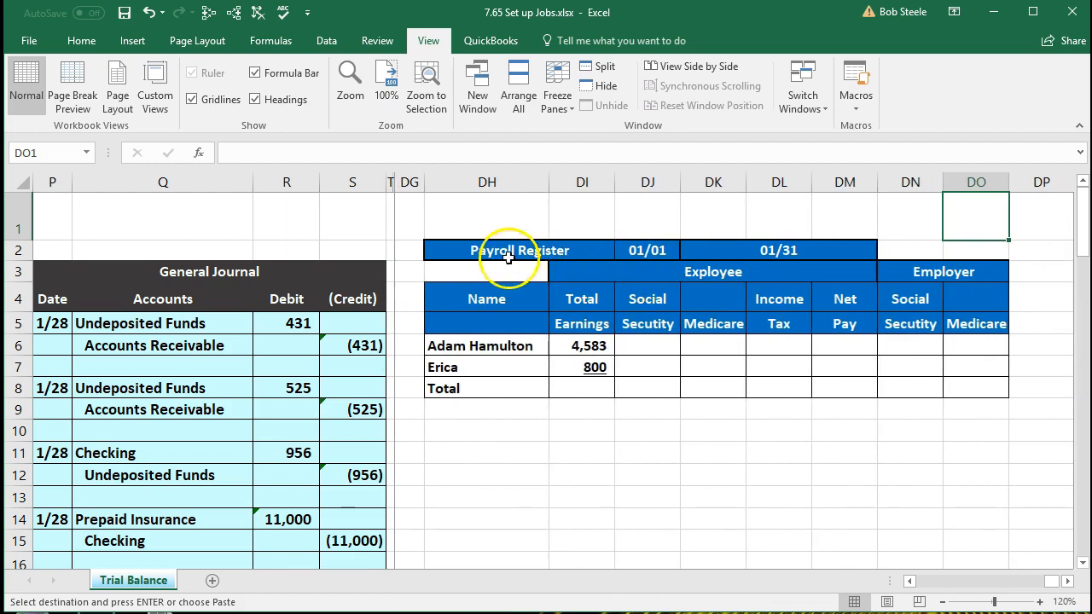
# Examine the Payroll Register from its title through the first employee's earnings, Social Security, Medicare, income tax and net pay cells
pyautogui.click(506, 250)
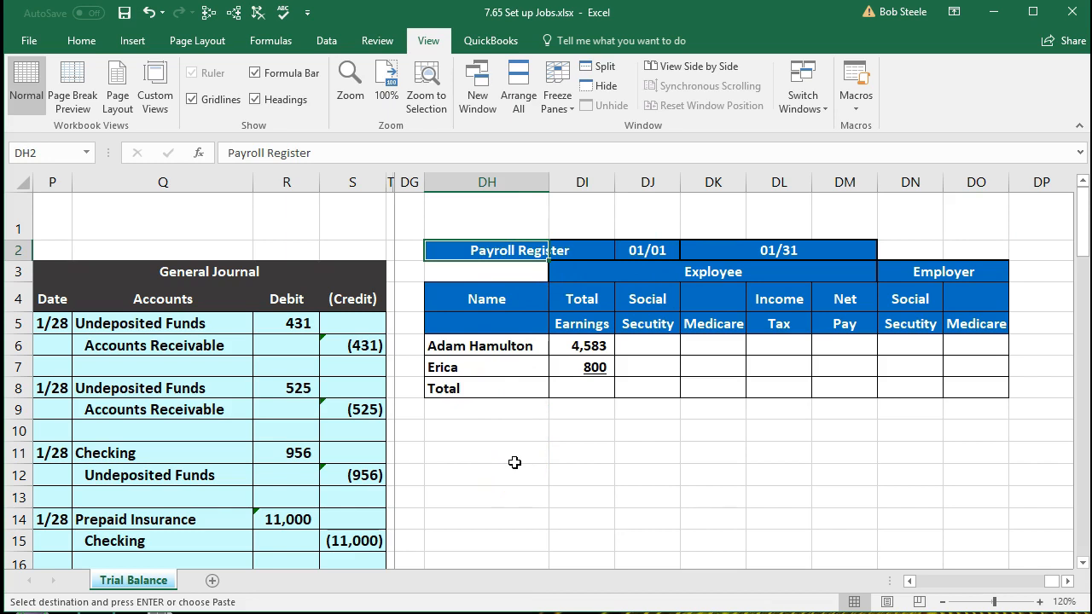
pyautogui.press('Down')
pyautogui.press('Down')
pyautogui.press('Down')
pyautogui.press('Down')
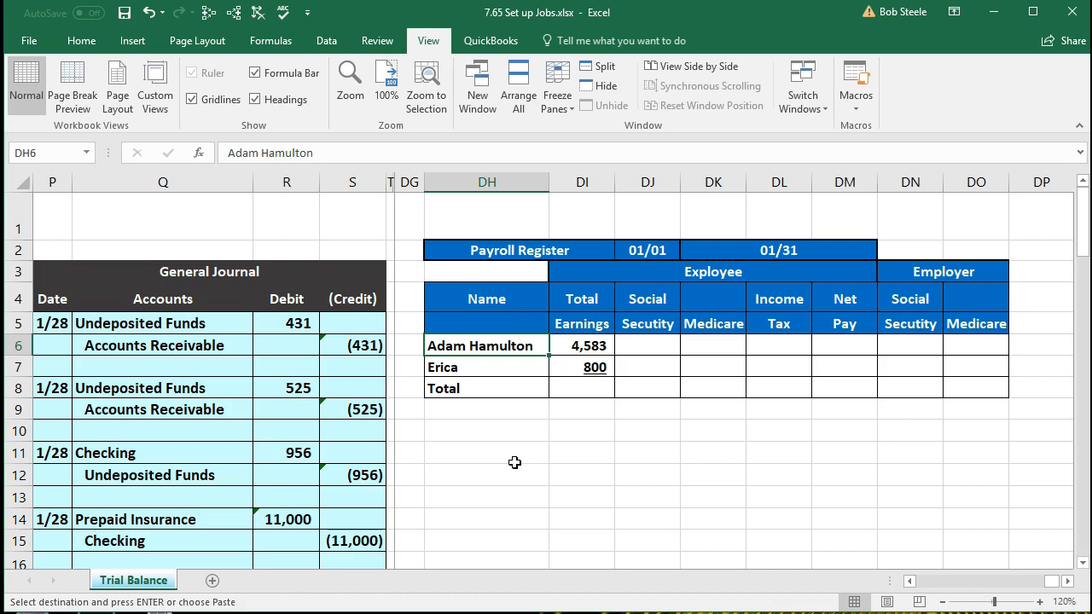
pyautogui.press('Right')
pyautogui.press('Up')
pyautogui.press('Down')
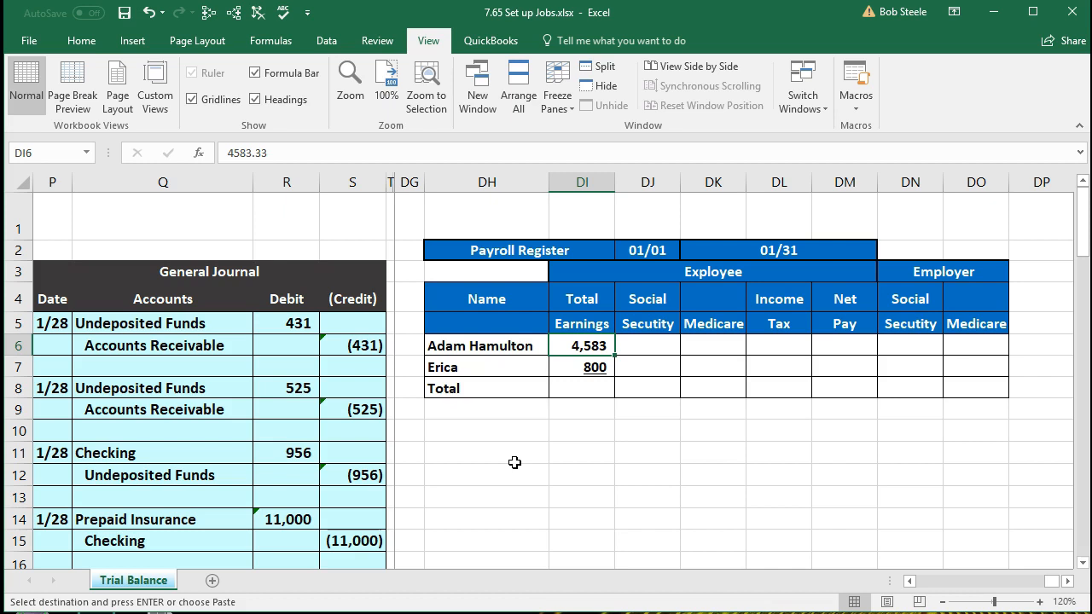
pyautogui.press('Right')
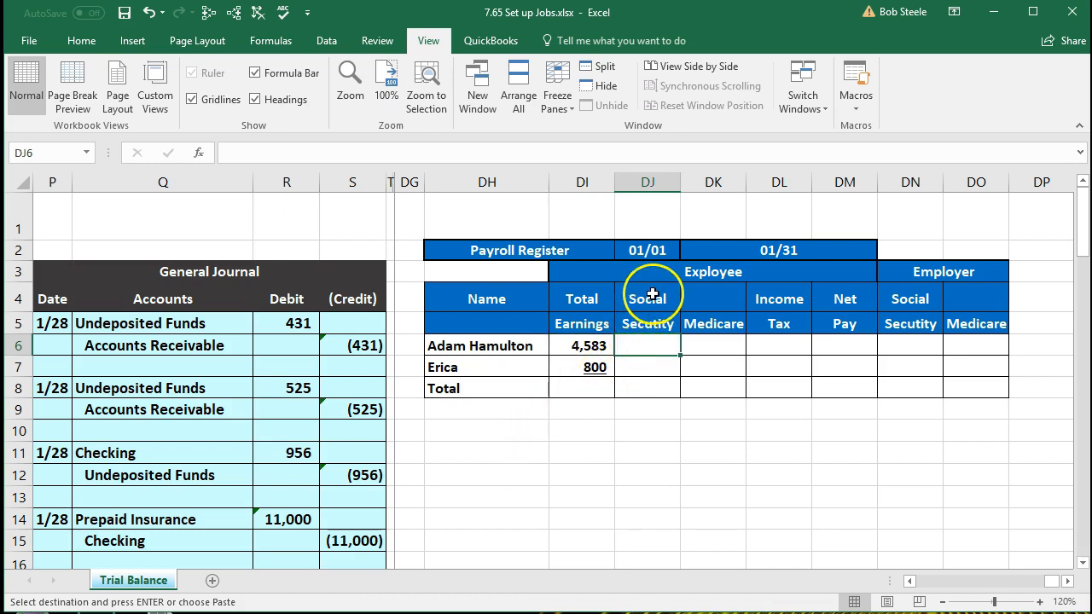
pyautogui.moveTo(647, 297); pyautogui.dragTo(779, 308)
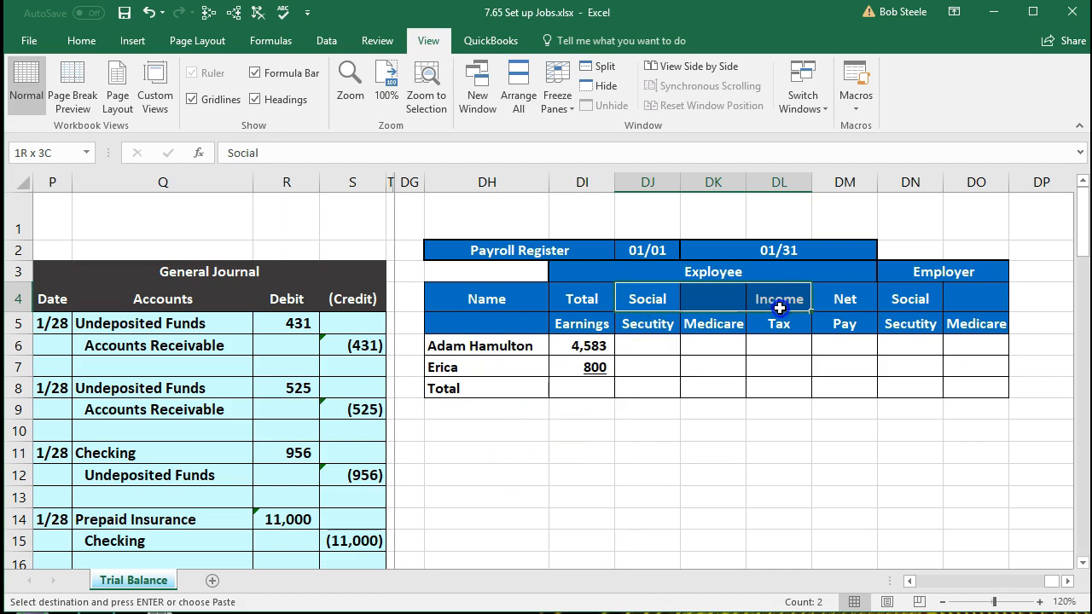
pyautogui.click(602, 345)
pyautogui.click(766, 343)
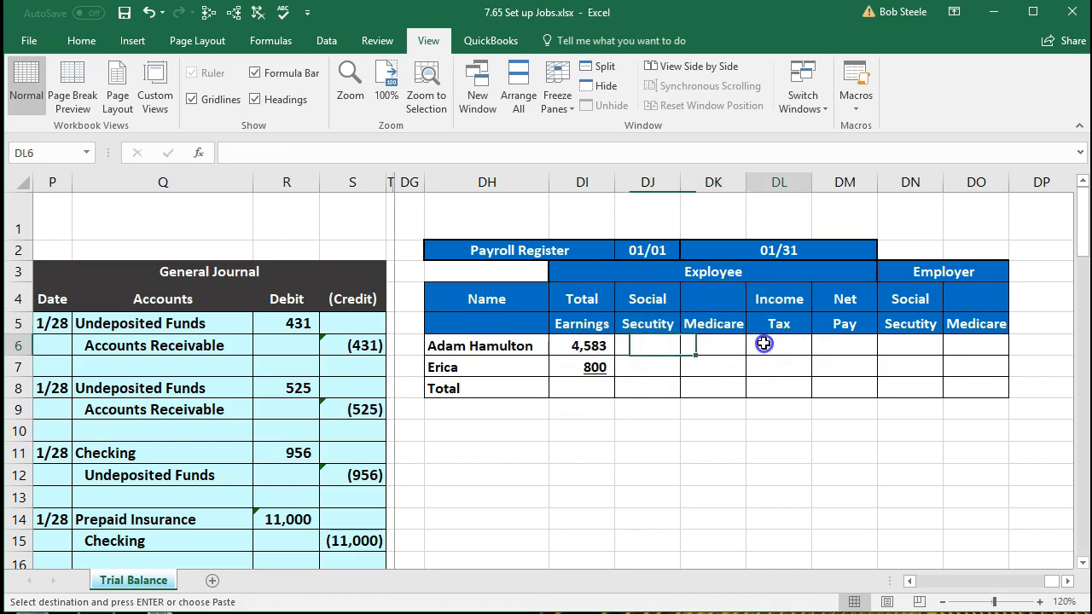
pyautogui.click(849, 350)
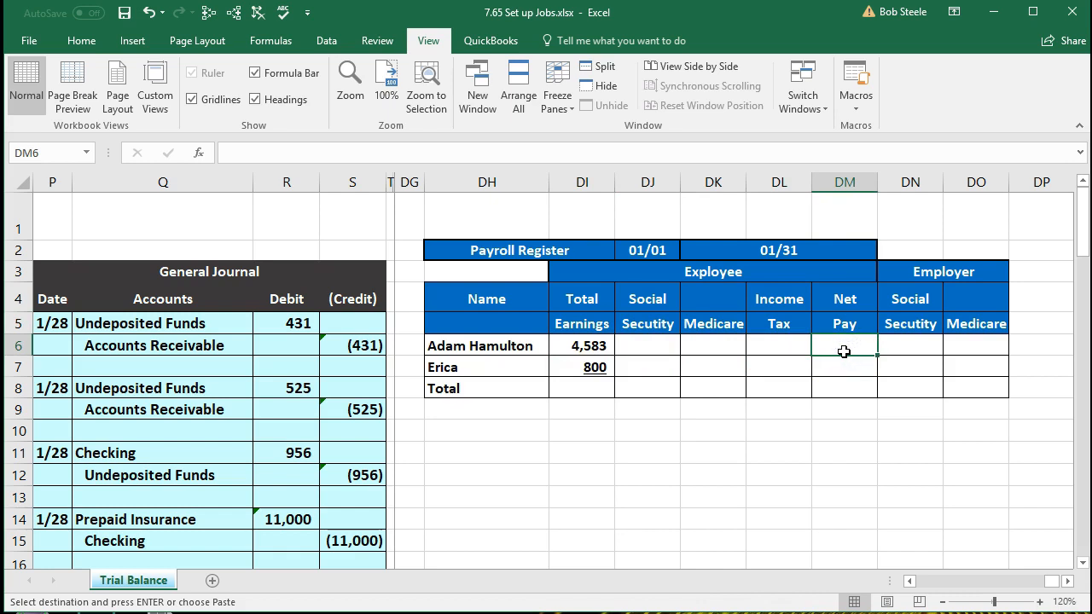
# Enter the first employee's withholdings in row 6: Social Security 258, Medicare 66 and income tax 720
pyautogui.click(664, 340)
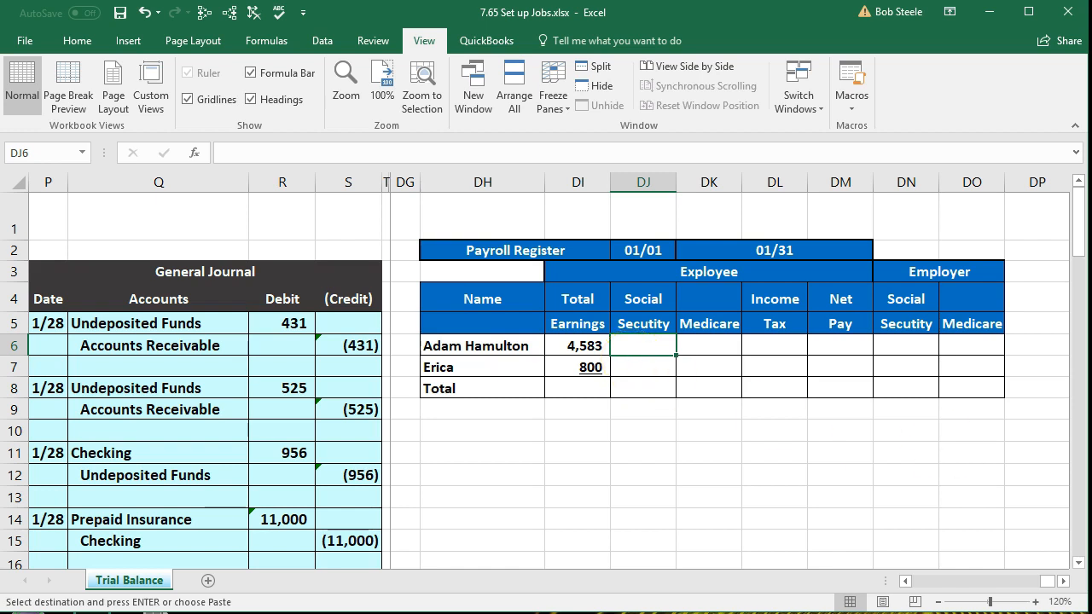
pyautogui.write('258')
pyautogui.press('Tab')
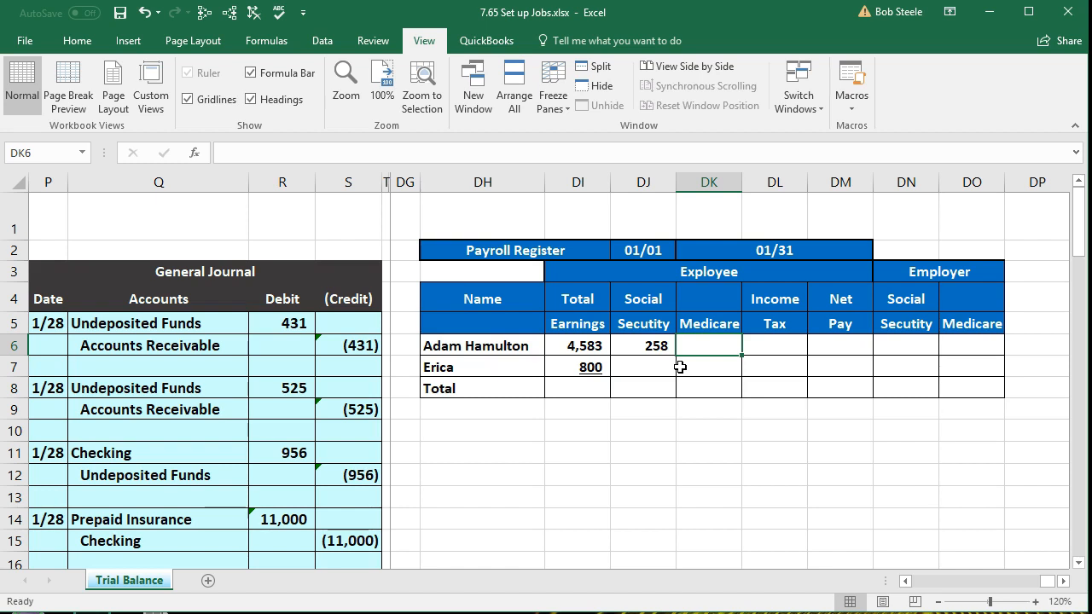
pyautogui.write('66')
pyautogui.press('Tab')
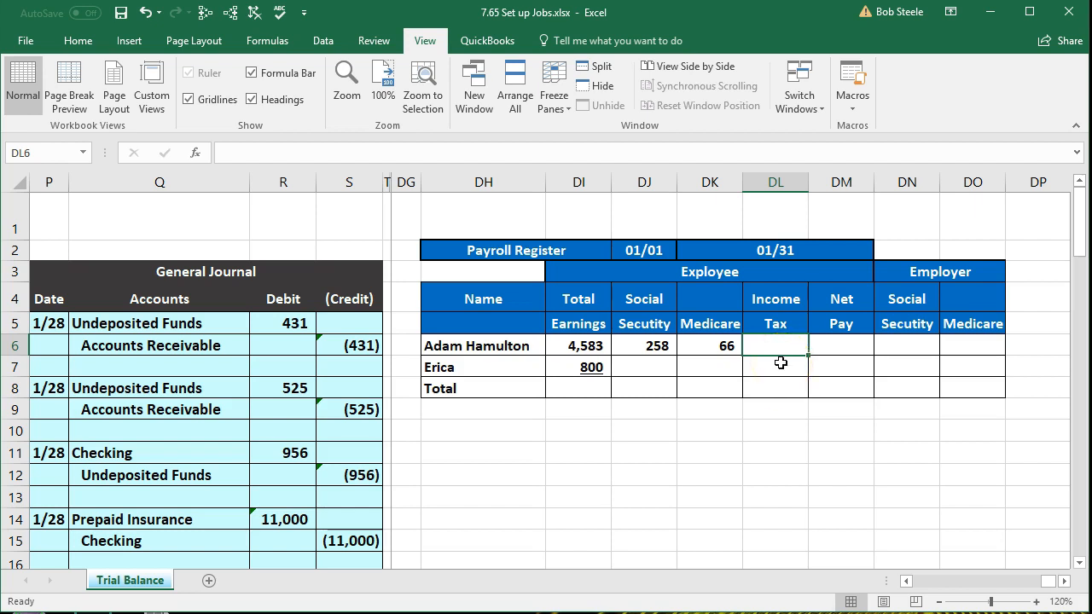
pyautogui.write('720')
pyautogui.press('Return')
# Calculate the first employee's net pay in DM6 with the formula =DI6-DJ6-DK6-DL6
pyautogui.press('Up')
pyautogui.press('Right')
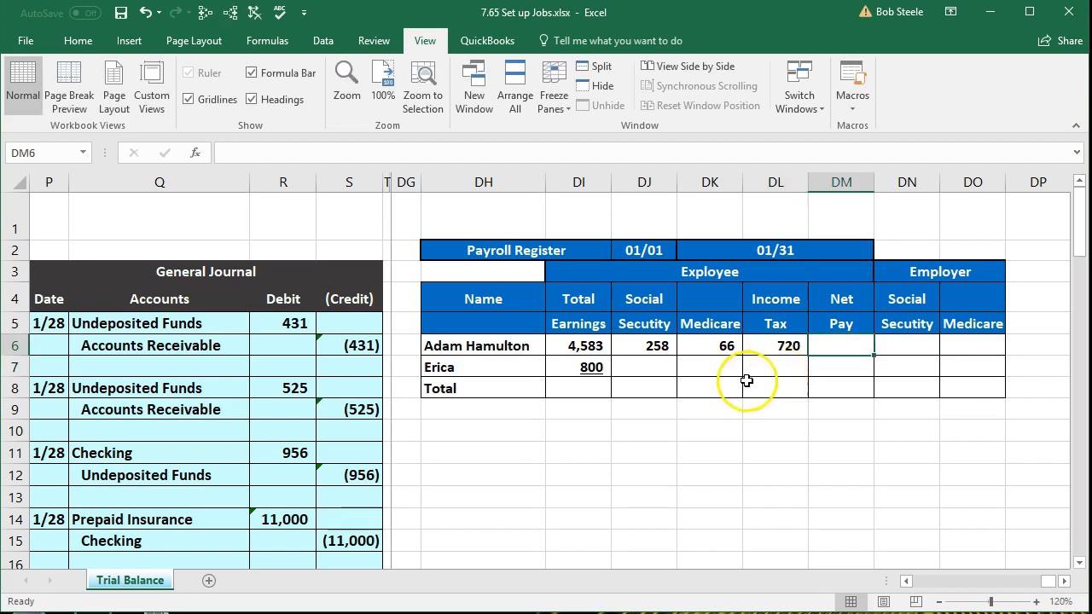
pyautogui.click(596, 347)
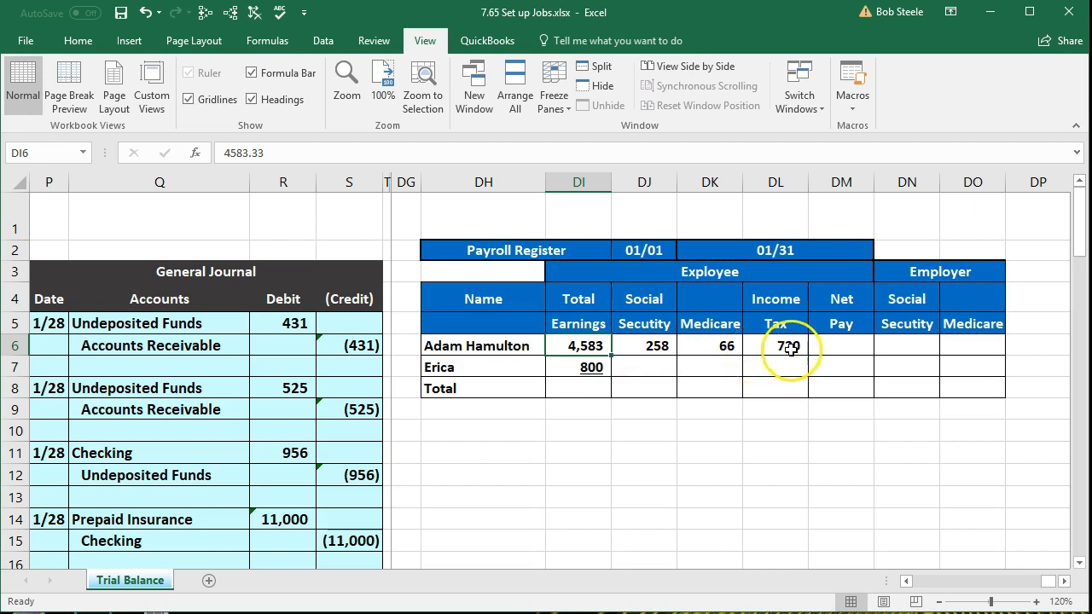
pyautogui.click(826, 347)
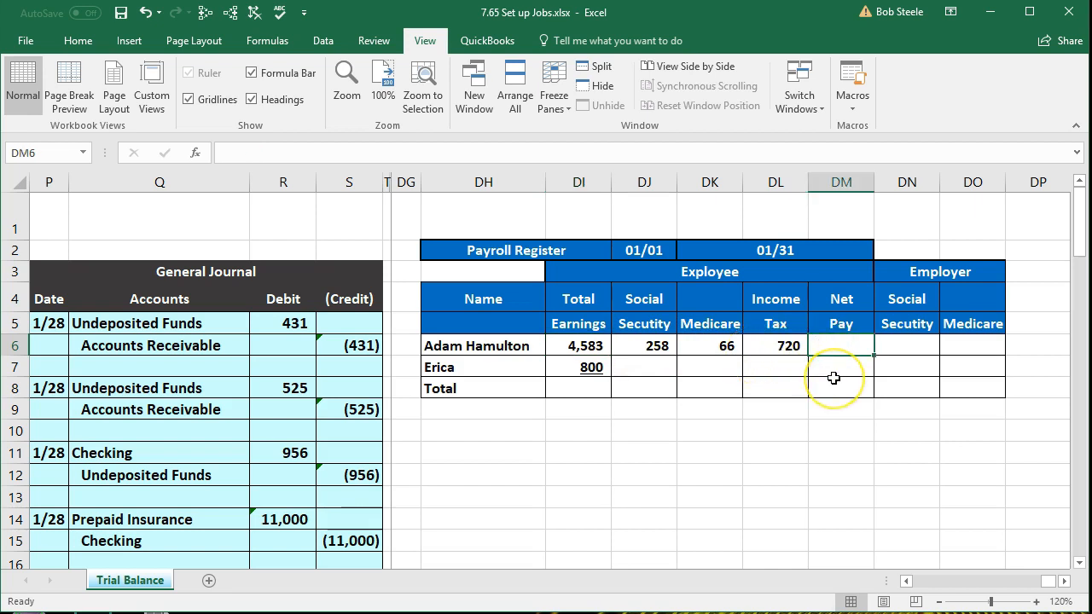
pyautogui.write('=')
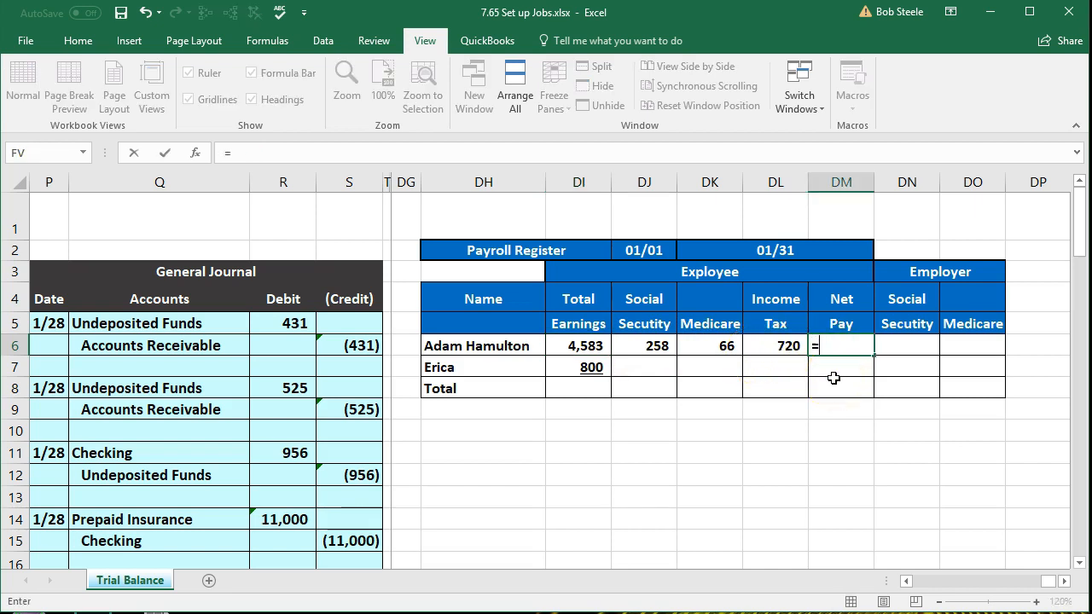
pyautogui.click(587, 350)
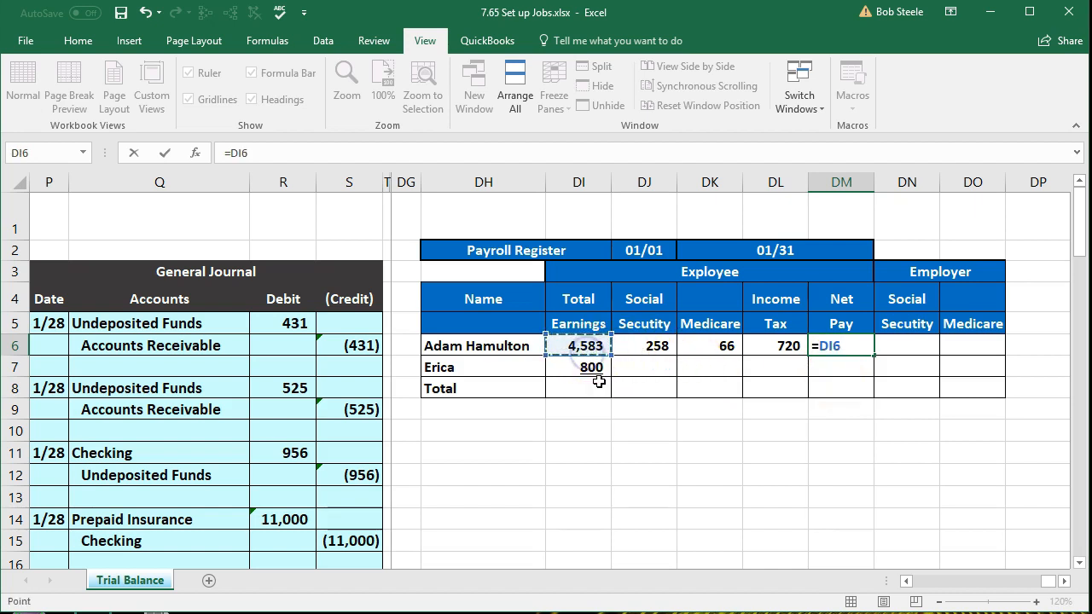
pyautogui.write('-')
pyautogui.click(654, 348)
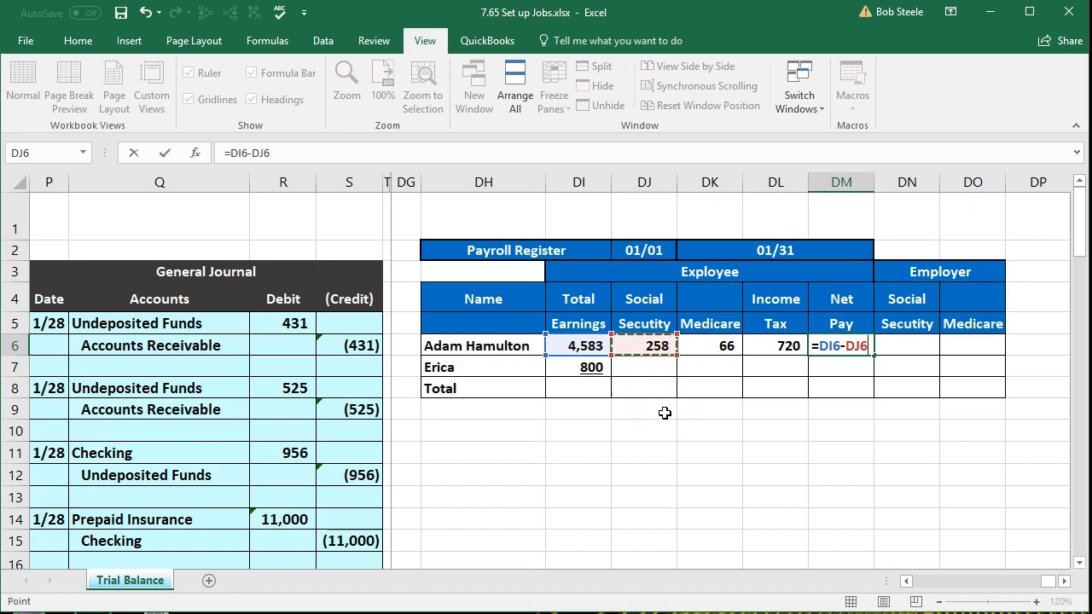
pyautogui.write('-')
pyautogui.click(719, 346)
pyautogui.write('-')
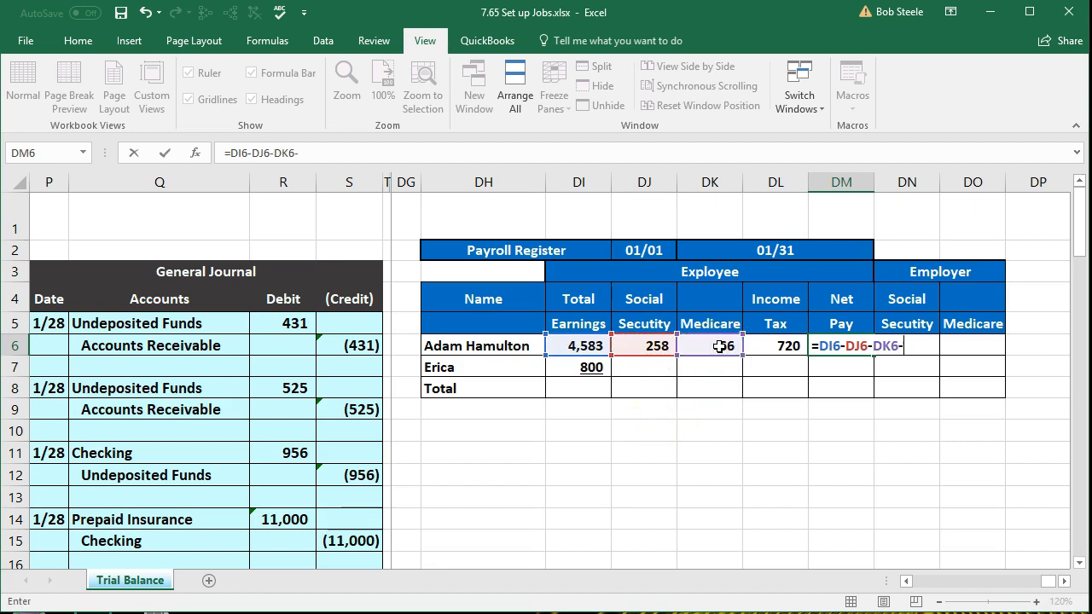
pyautogui.click(765, 346)
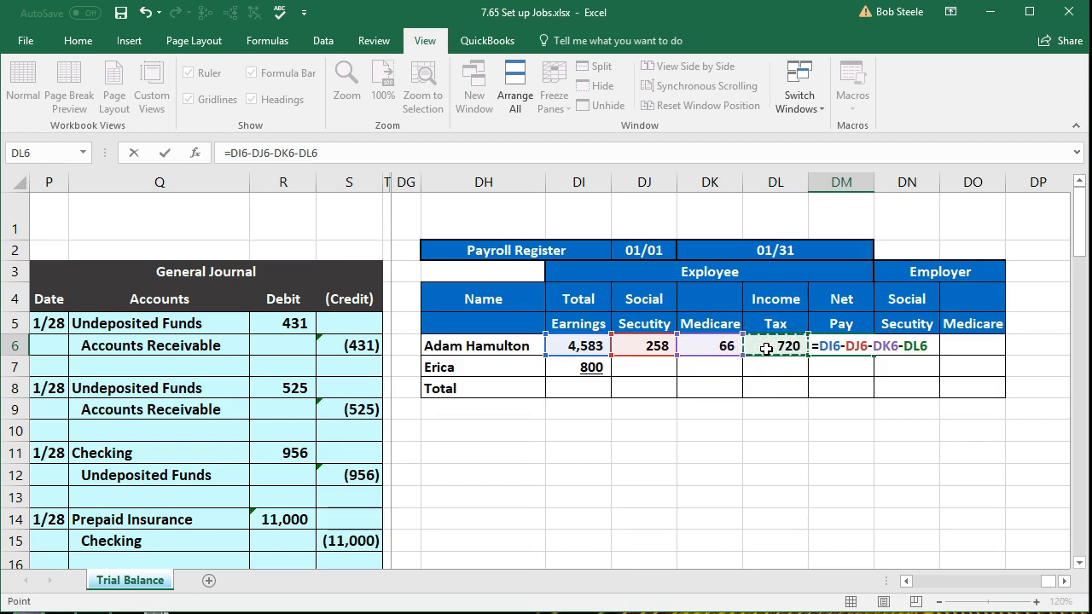
pyautogui.press('Return')
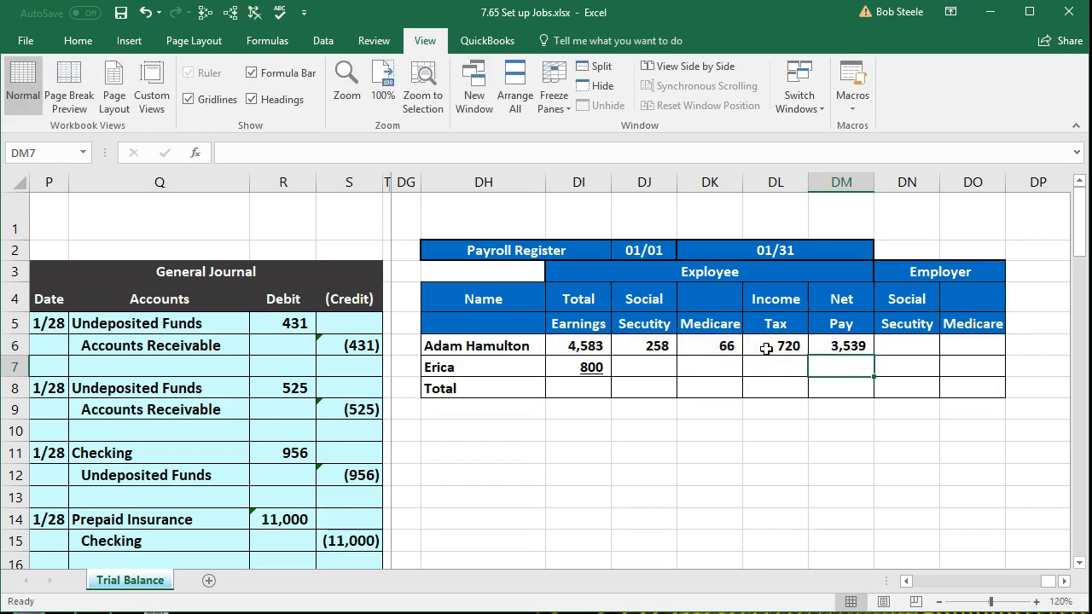
pyautogui.press('XF86Calculator')
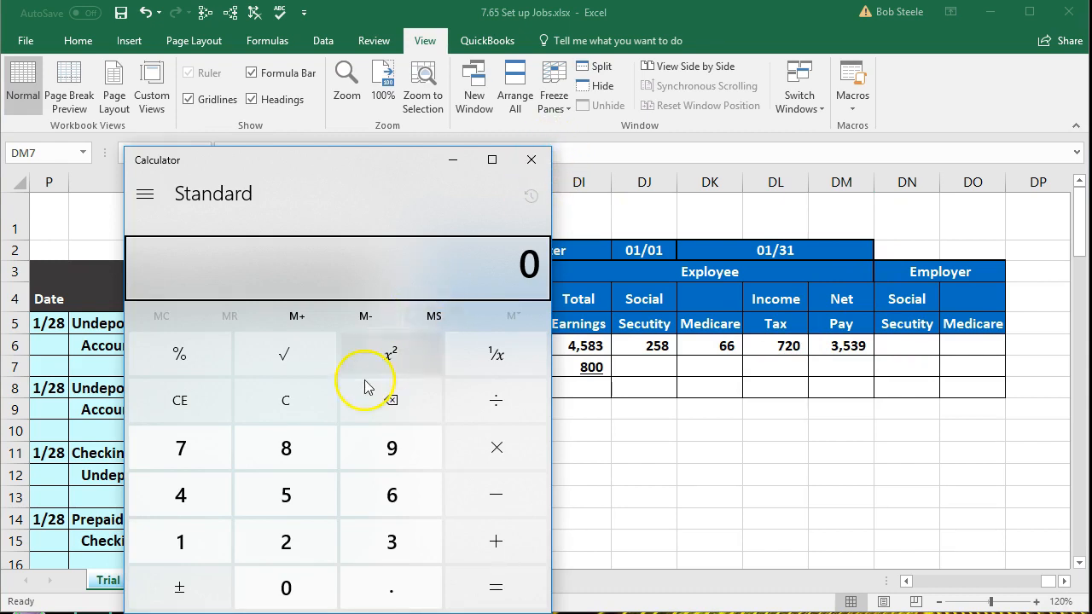
pyautogui.write('4583-258')
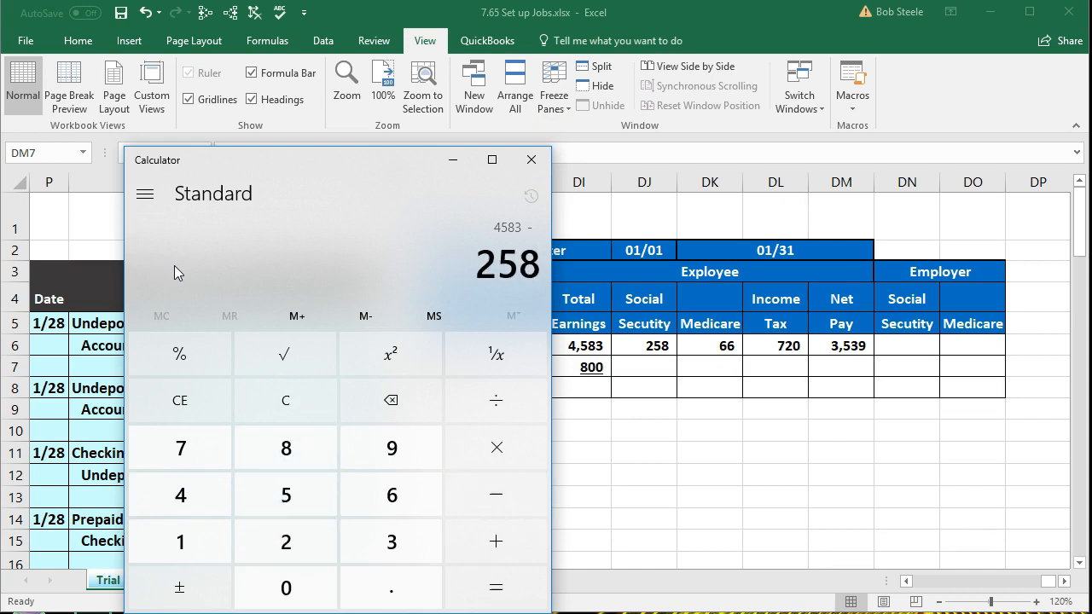
pyautogui.write('-66-720')
pyautogui.press('Return')
pyautogui.click(211, 276)
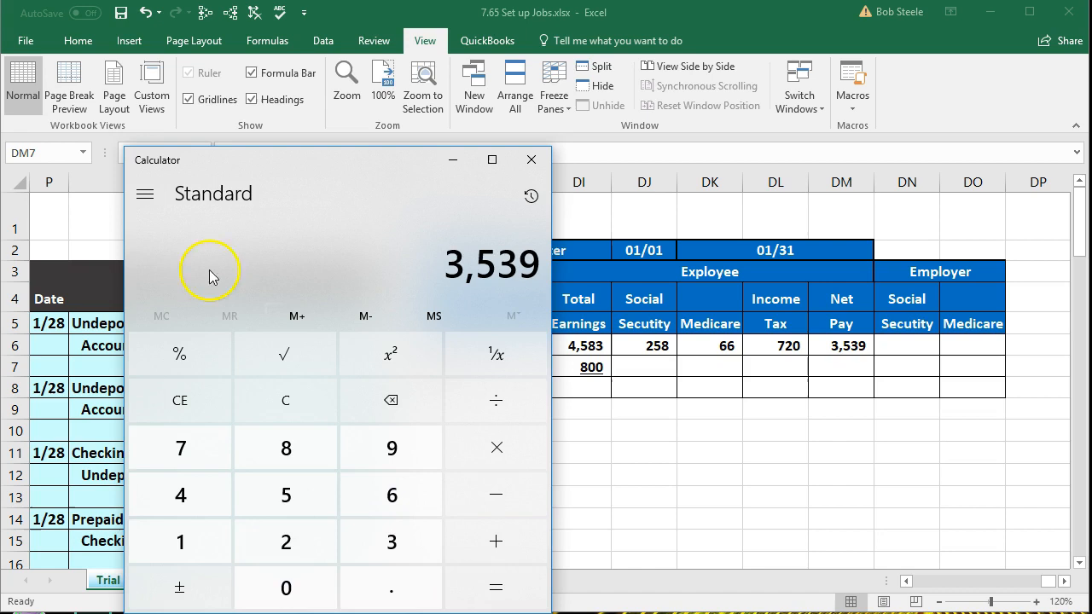
pyautogui.click(453, 160)
pyautogui.click(829, 348)
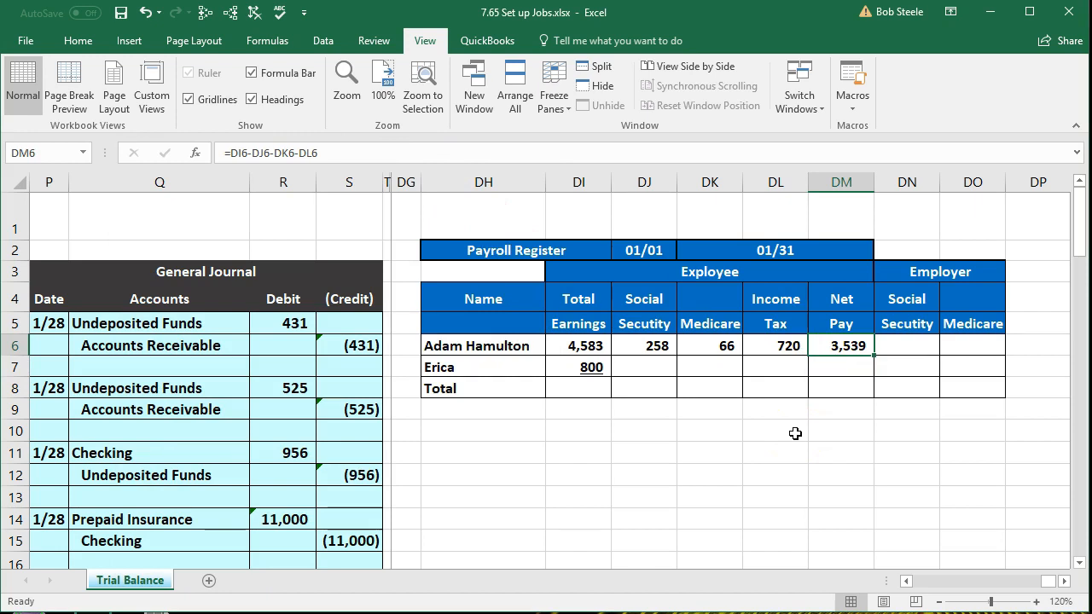
# Link the first employee's employer Social Security cell DN6 to DJ6 and employer Medicare cell DO6 to DK6
pyautogui.click(918, 349)
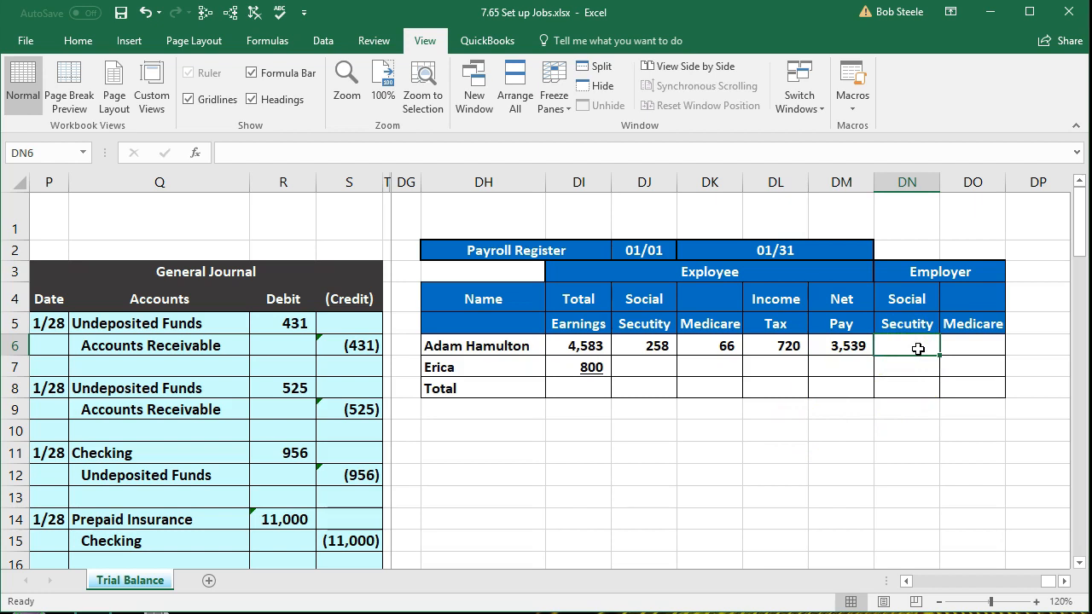
pyautogui.write('=')
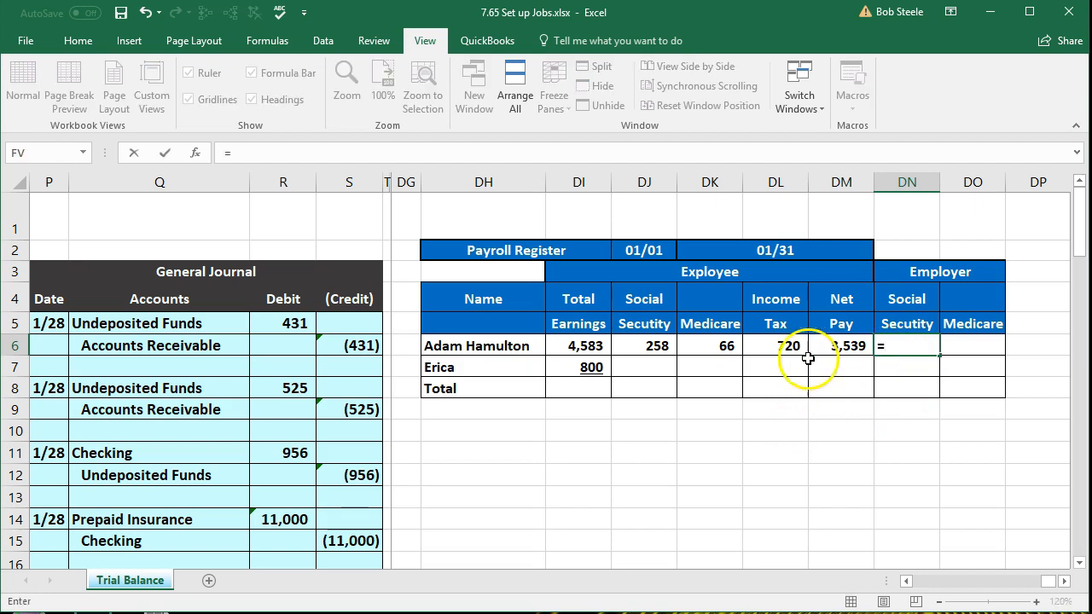
pyautogui.click(652, 345)
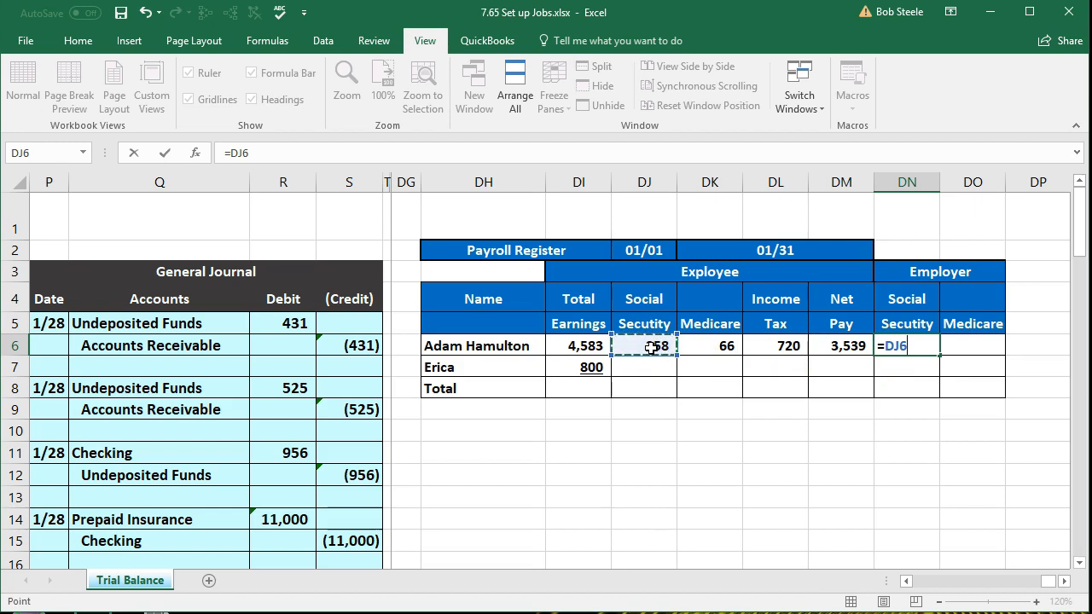
pyautogui.press('Tab')
pyautogui.write('=')
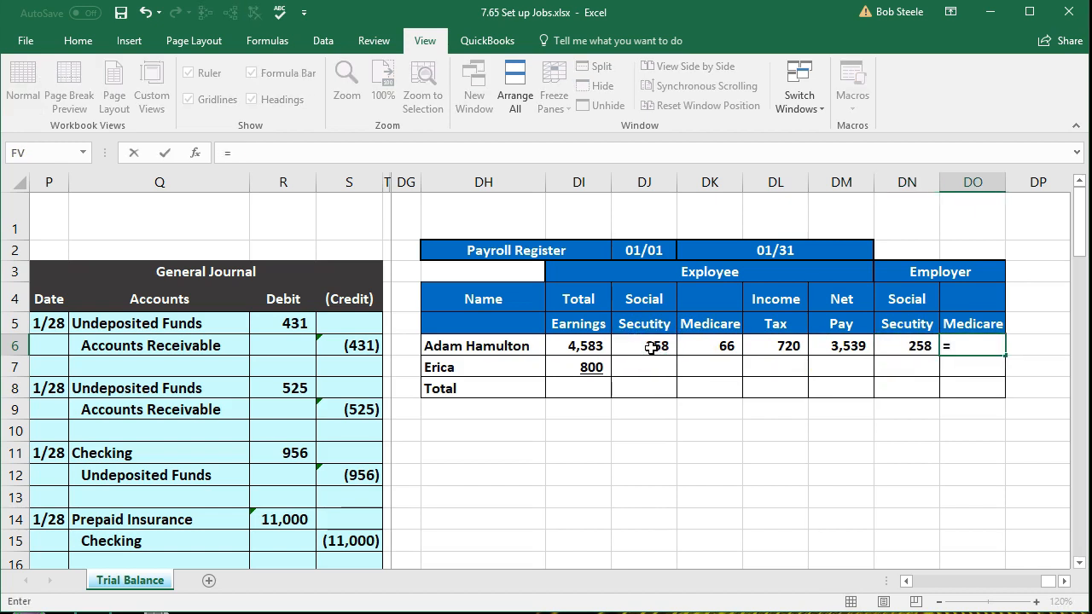
pyautogui.click(698, 346)
pyautogui.press('Return')
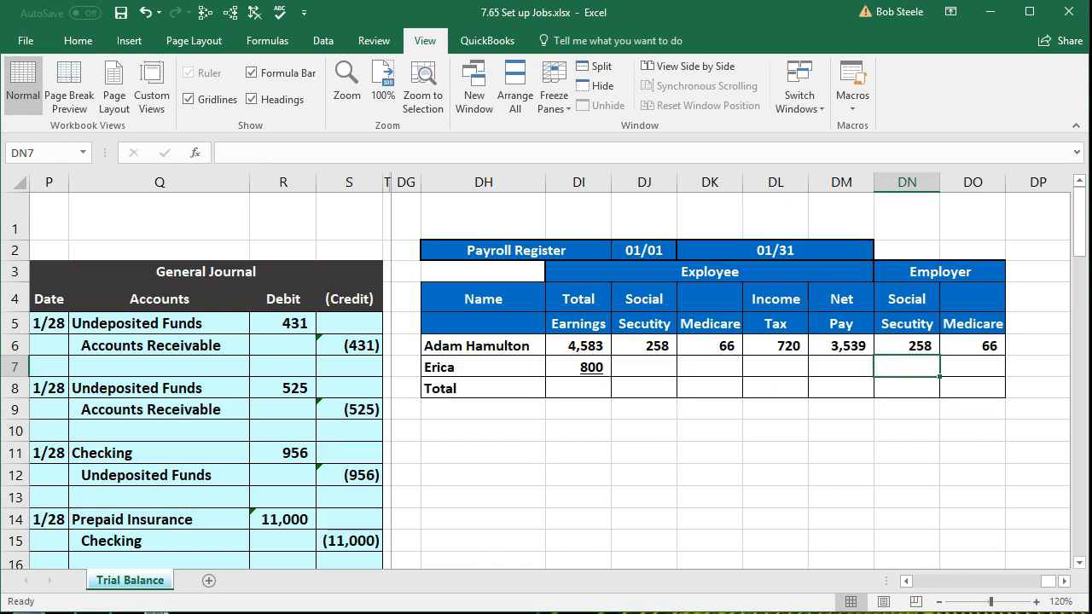
# Enter the second employee's withholdings in row 7: Social Security 49, Medicare 11 and income tax 110
pyautogui.click(156, 613)
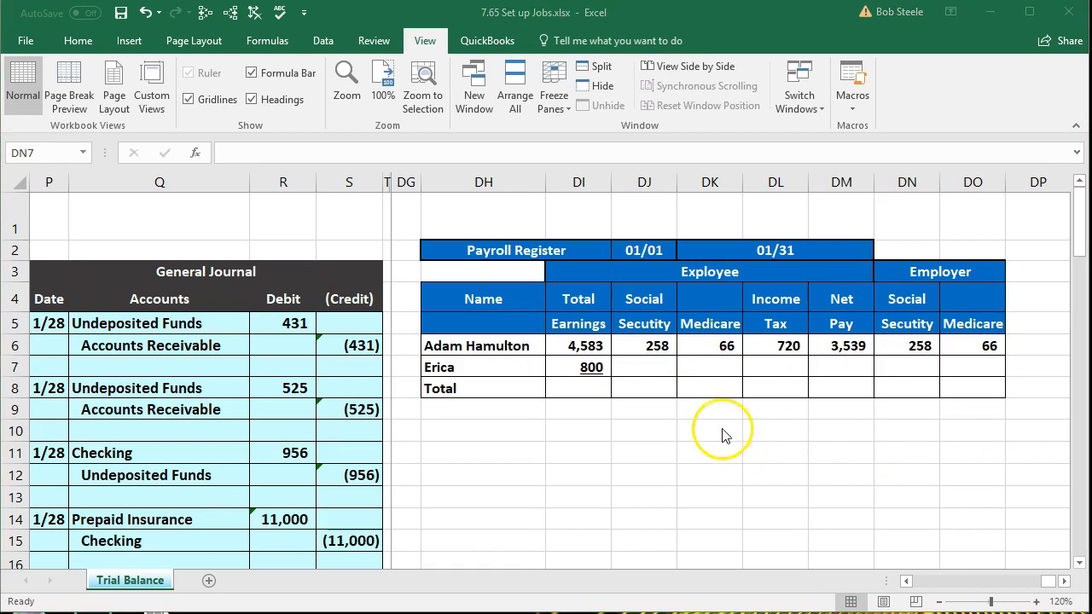
pyautogui.click(642, 367)
pyautogui.click(627, 367)
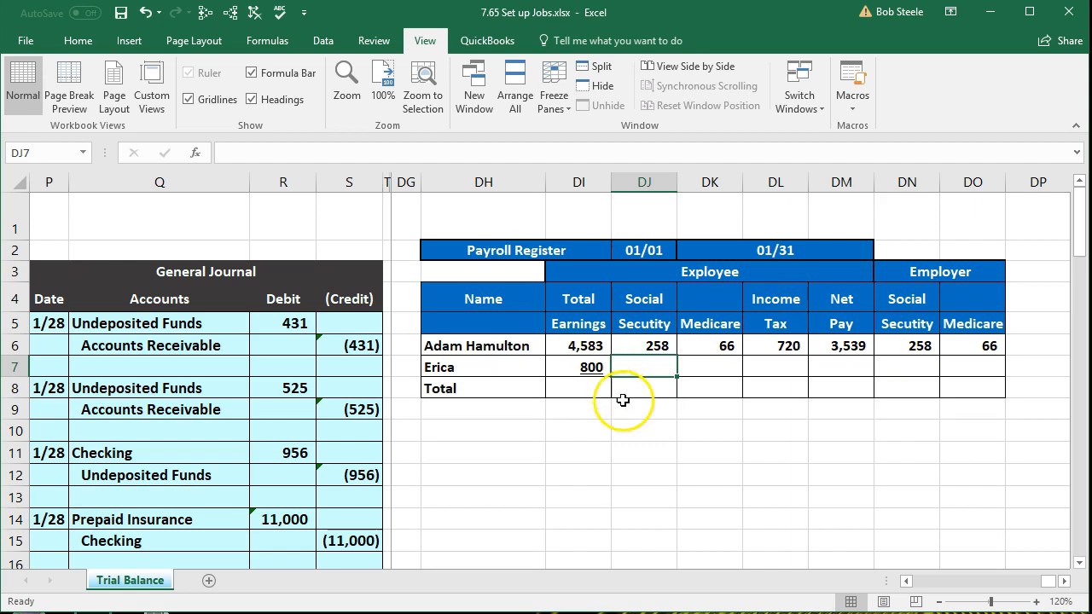
pyautogui.write('49')
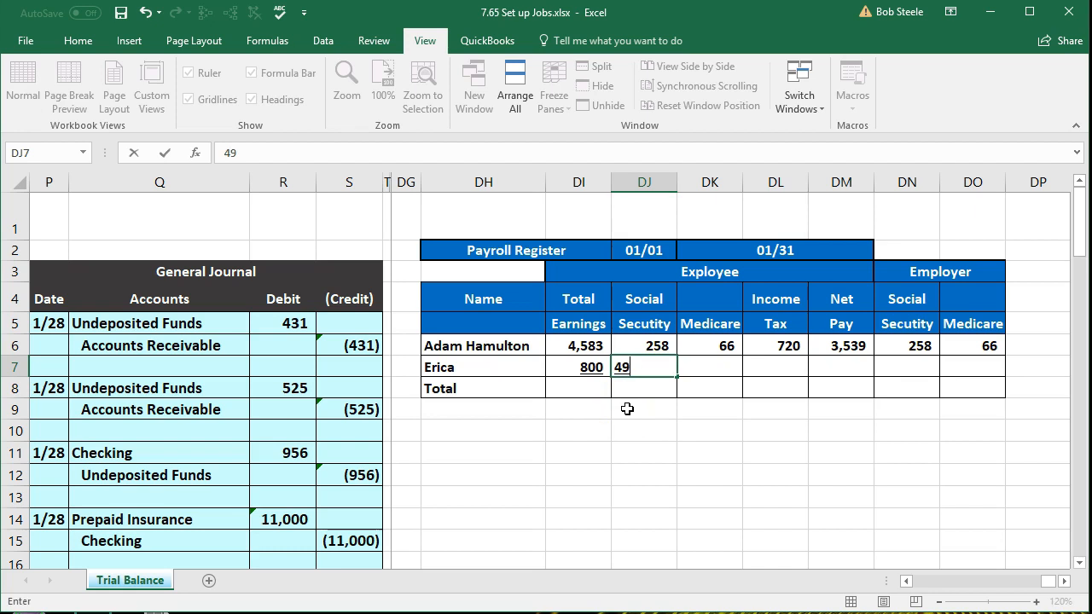
pyautogui.press('Tab')
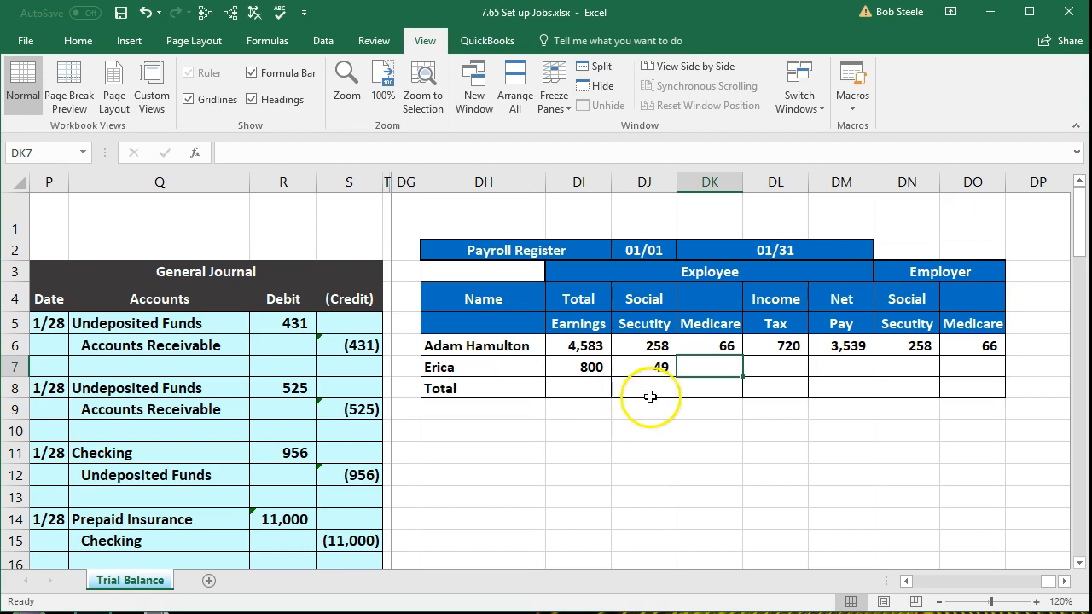
pyautogui.write('11')
pyautogui.press('Tab')
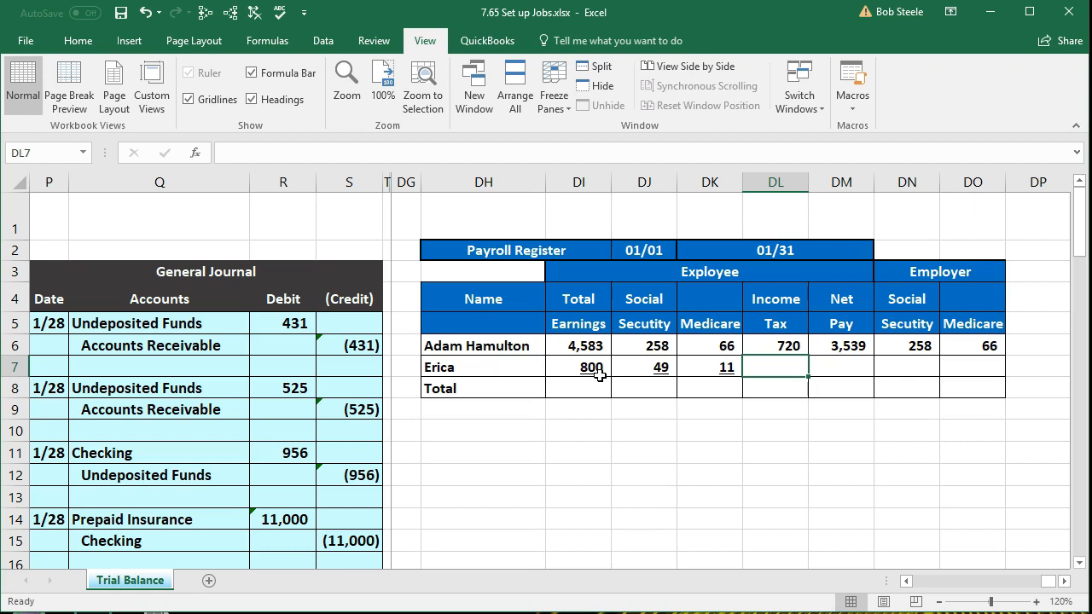
pyautogui.write('110')
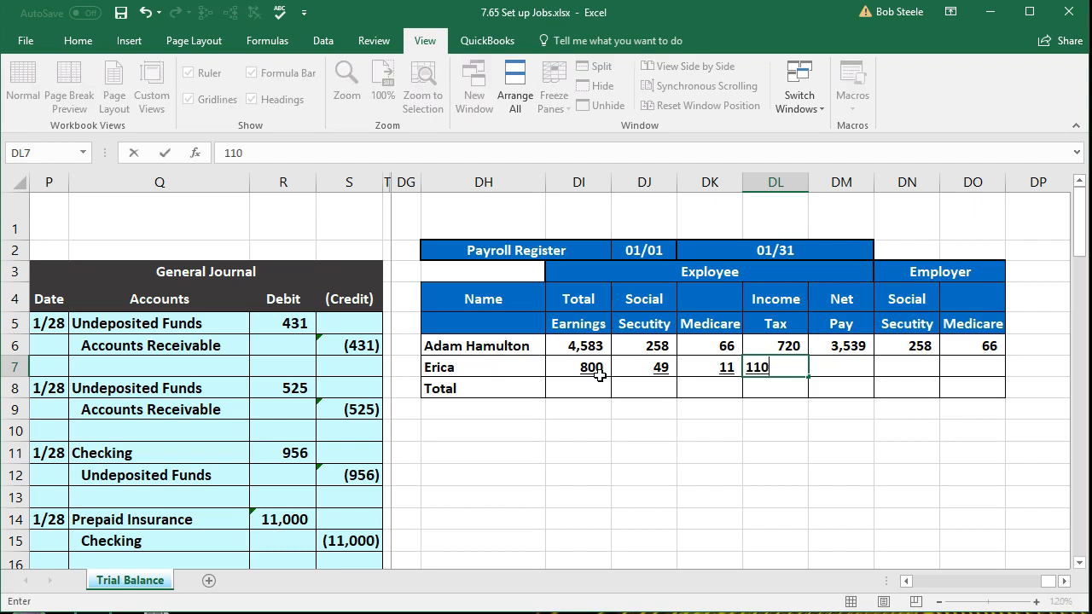
pyautogui.press('Tab')
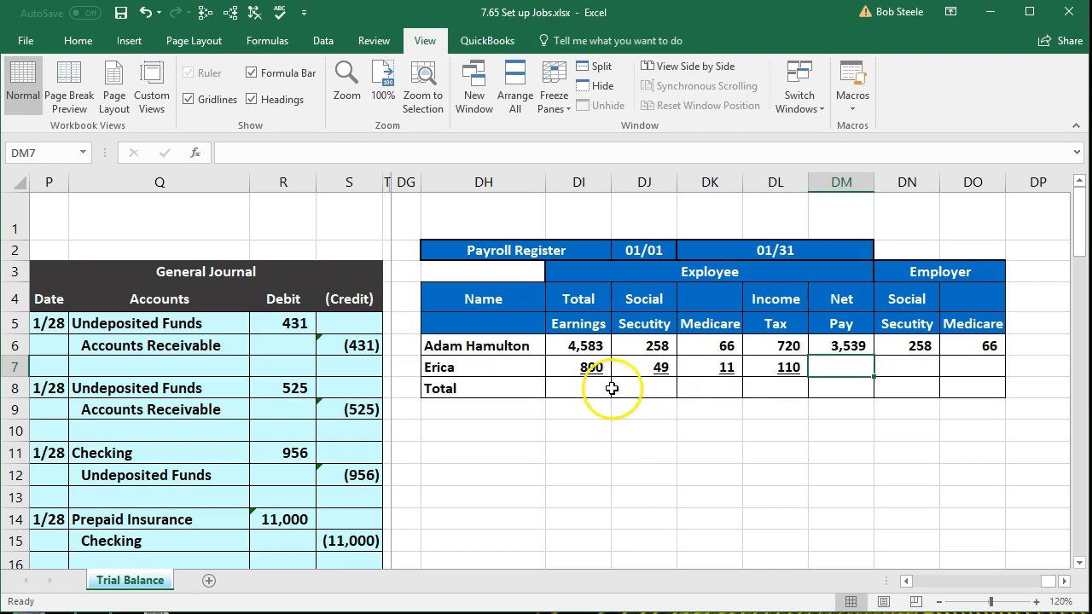
pyautogui.hotkey('alt', 'Tab')
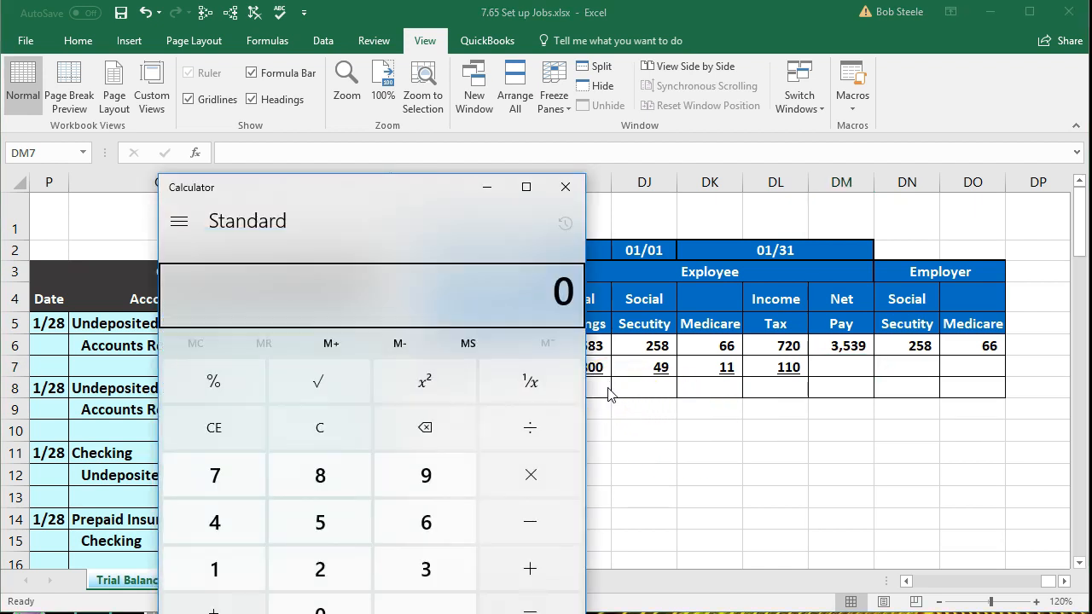
pyautogui.write('800-49')
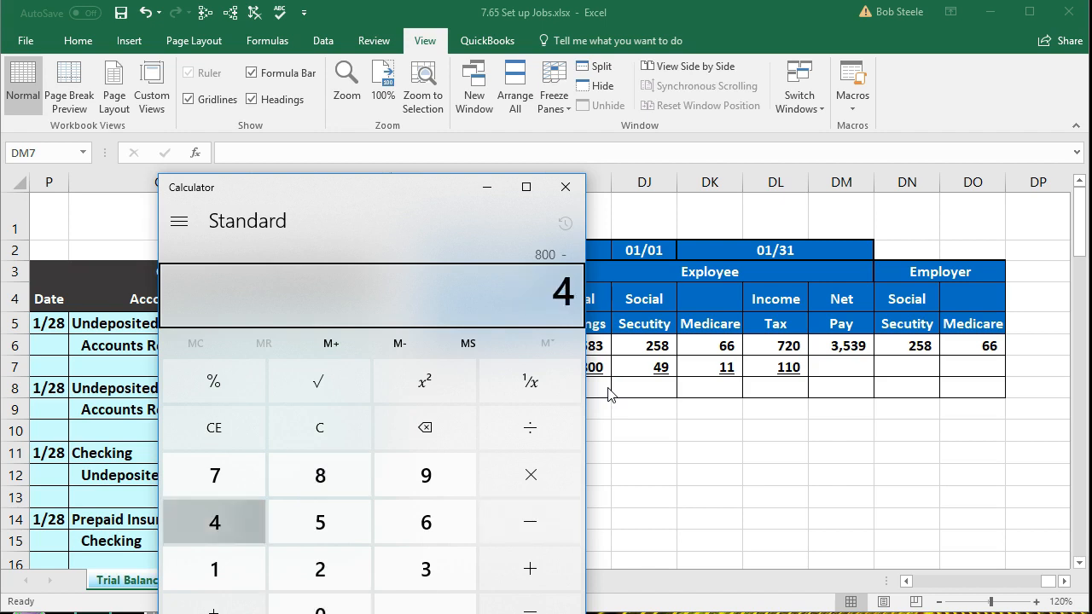
pyautogui.write('-')
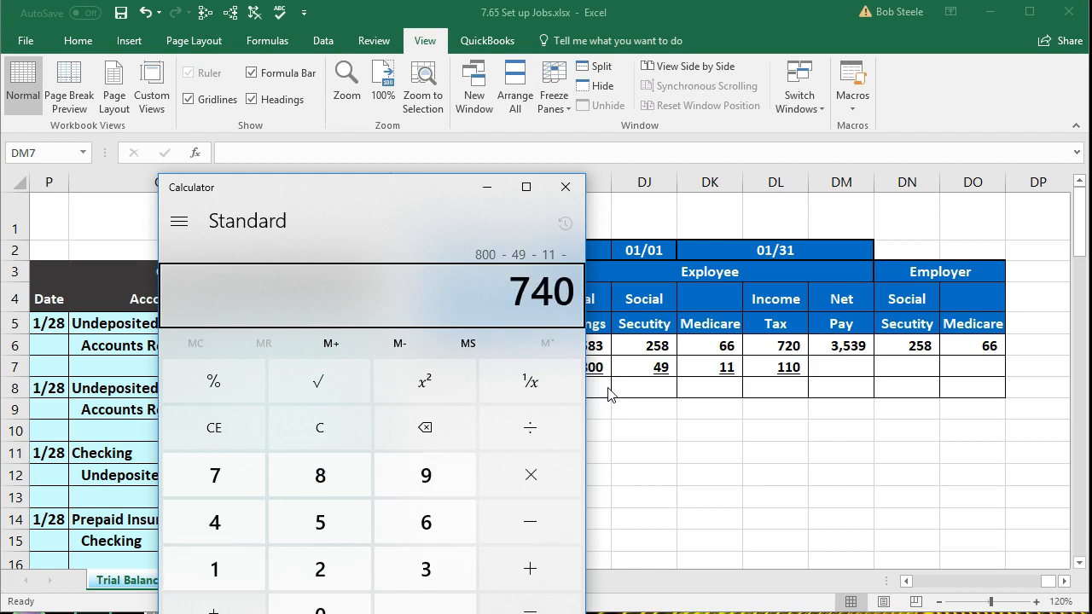
pyautogui.write('11-110')
pyautogui.press('Return')
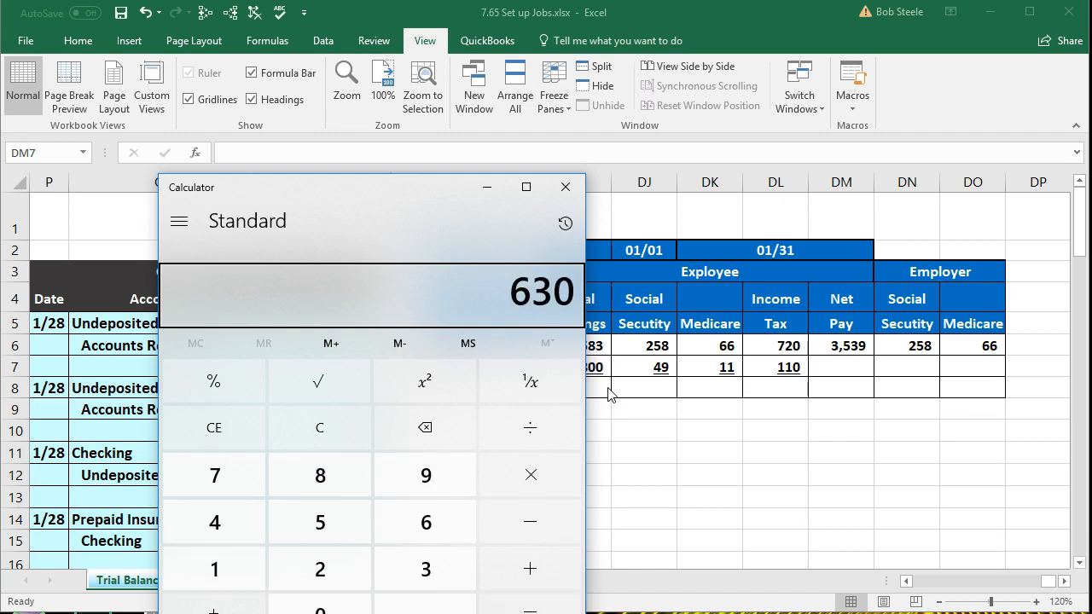
pyautogui.click(689, 424)
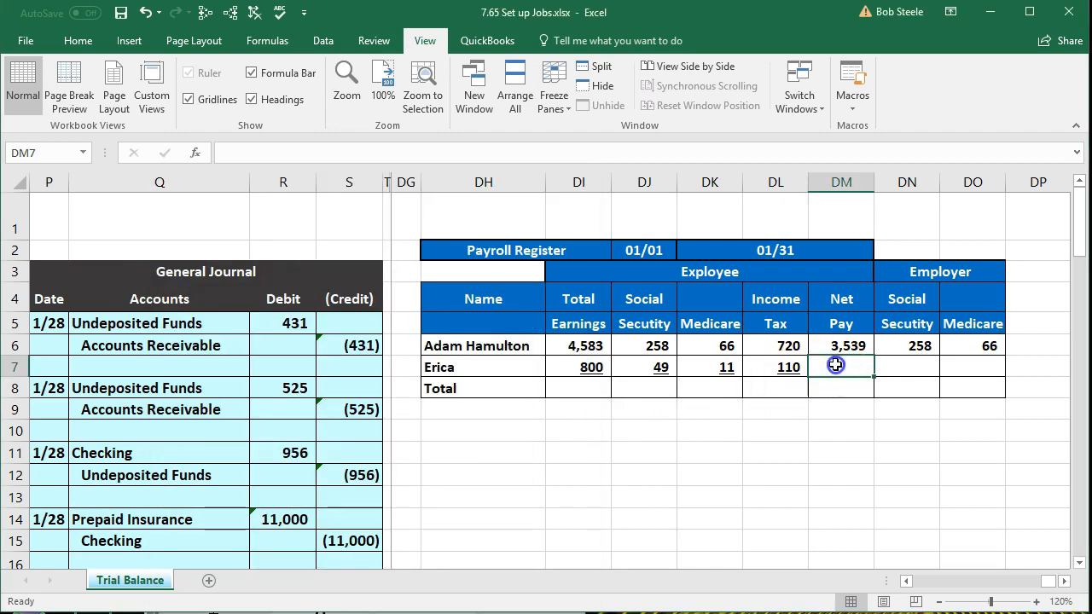
# Calculate the second employee's net pay in DM7 with the formula =DI7-SUM(DJ7:DL7), and review the row's amounts
pyautogui.write('=')
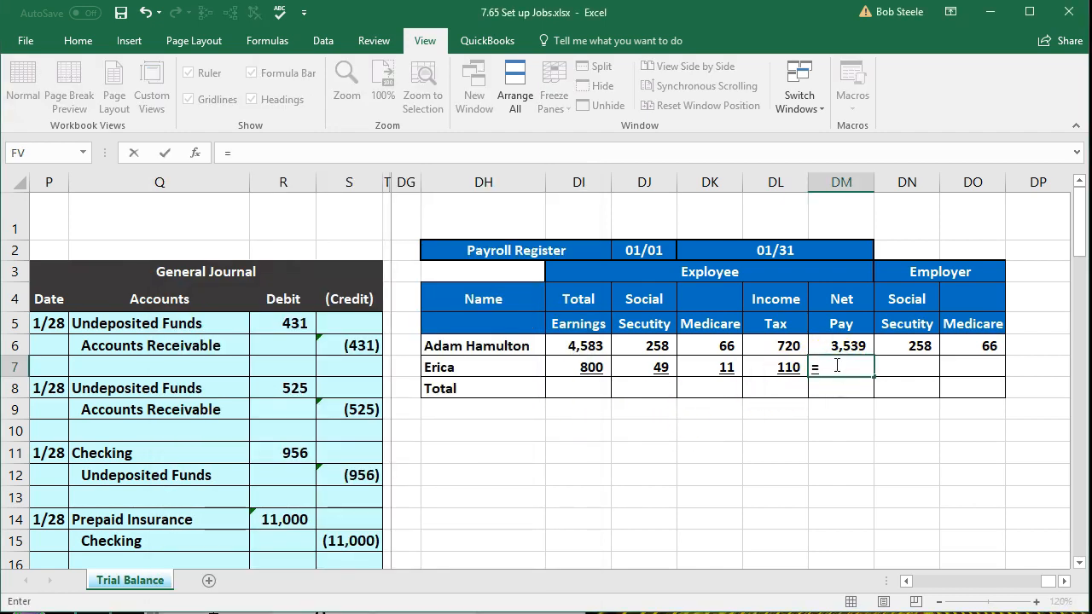
pyautogui.click(580, 367)
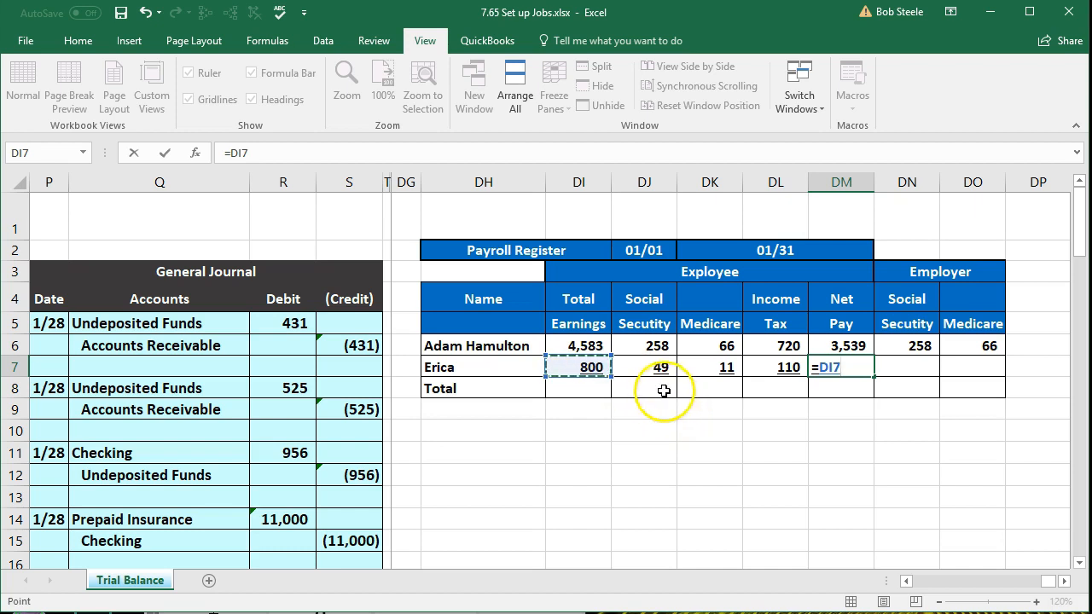
pyautogui.write('-')
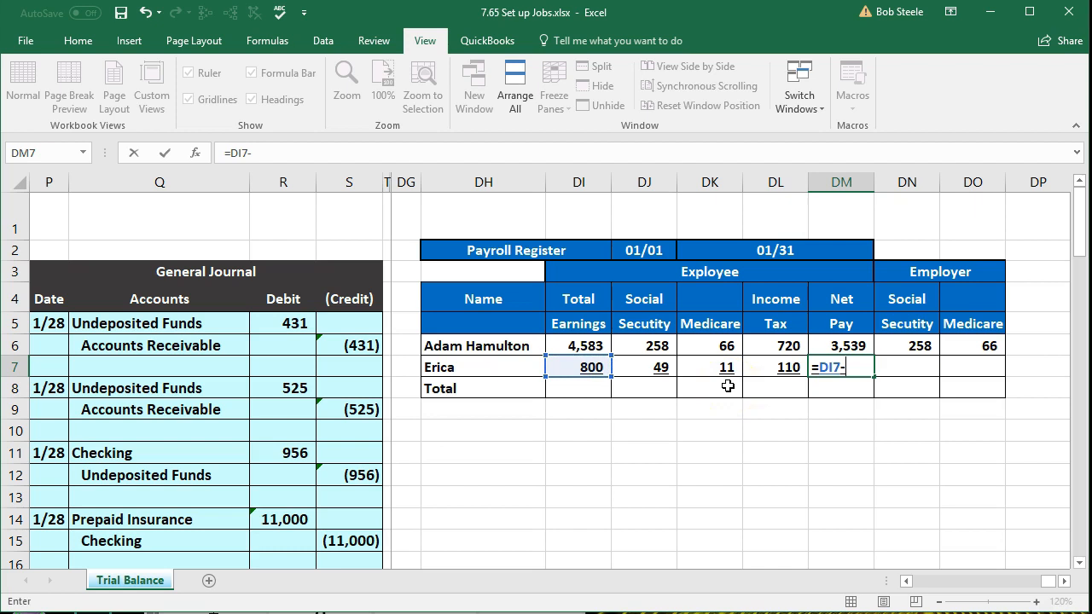
pyautogui.write('sum')
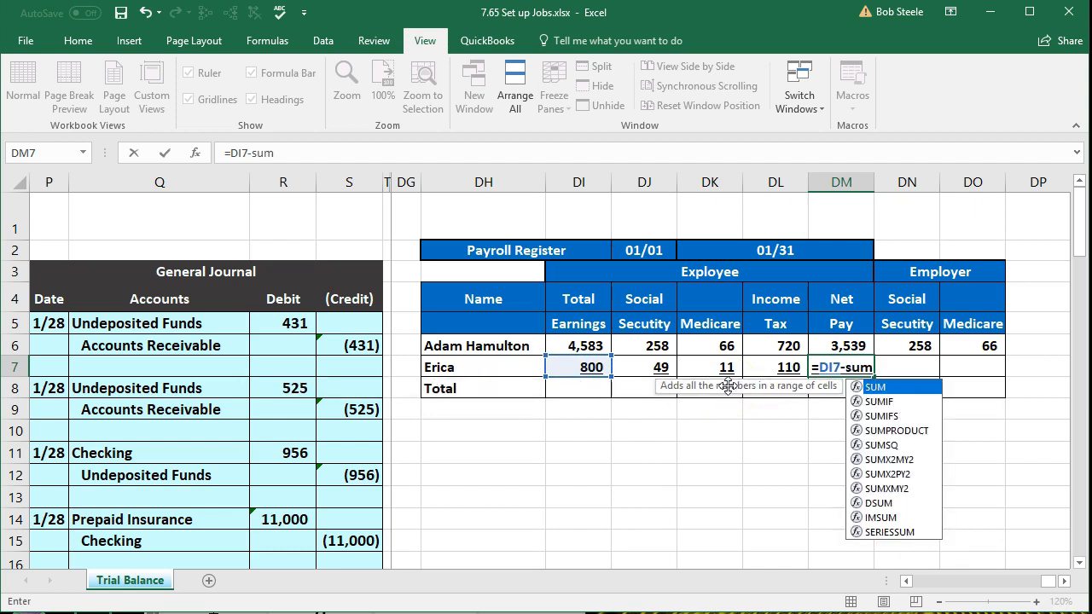
pyautogui.doubleClick(870, 388)
pyautogui.moveTo(671, 378); pyautogui.dragTo(769, 369)
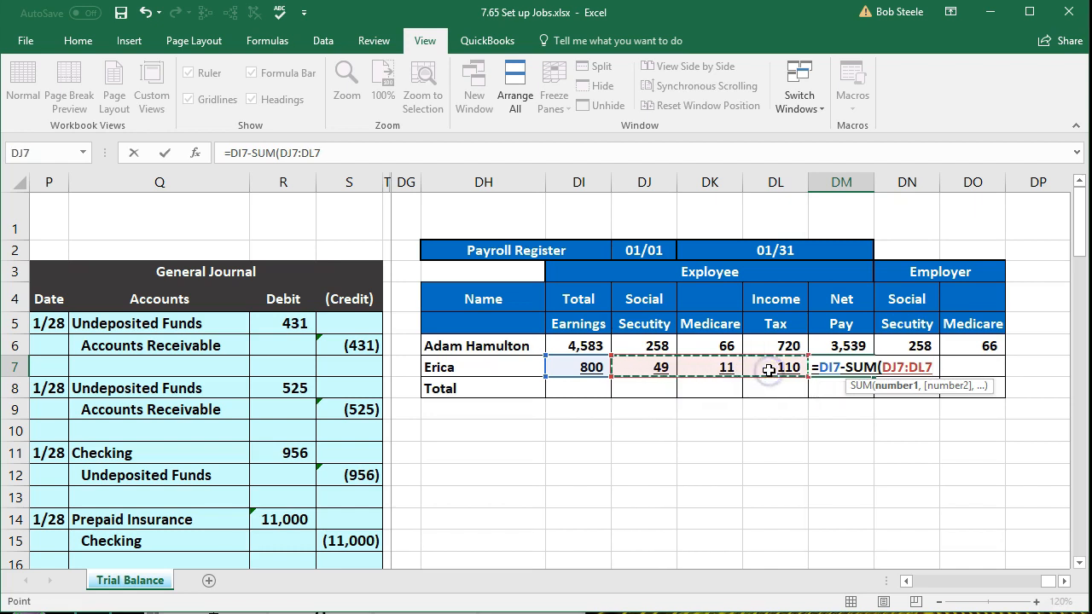
pyautogui.write(')')
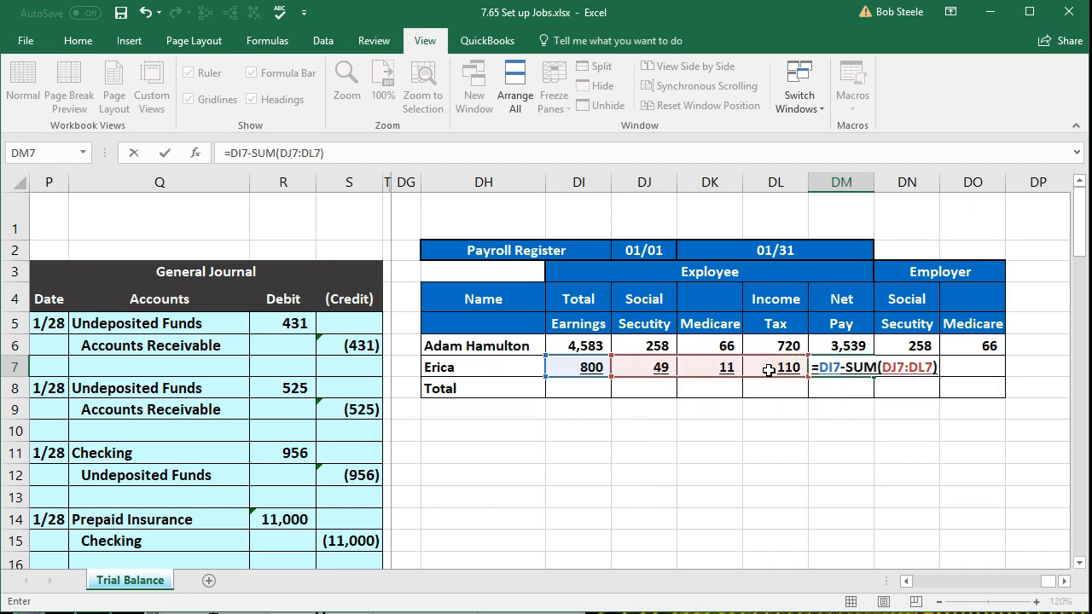
pyautogui.press('Return')
pyautogui.click(826, 366)
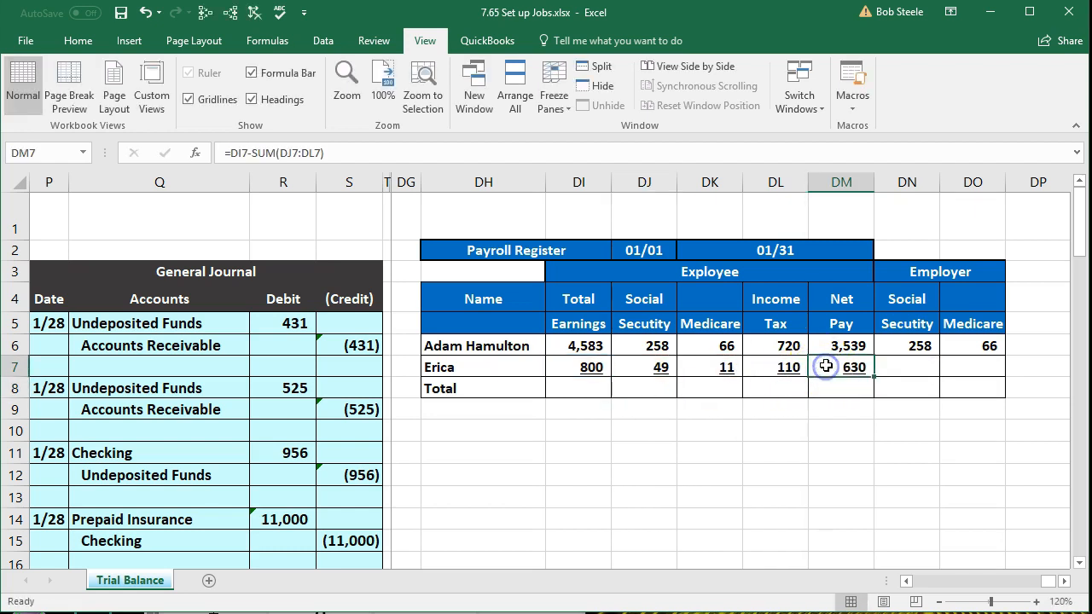
pyautogui.click(598, 367)
pyautogui.press('Right')
pyautogui.press('Right')
pyautogui.press('Right')
pyautogui.press('Right')
# Link the second employee's employer Social Security cell DN7 to the employee withholding in DJ7
pyautogui.click(903, 366)
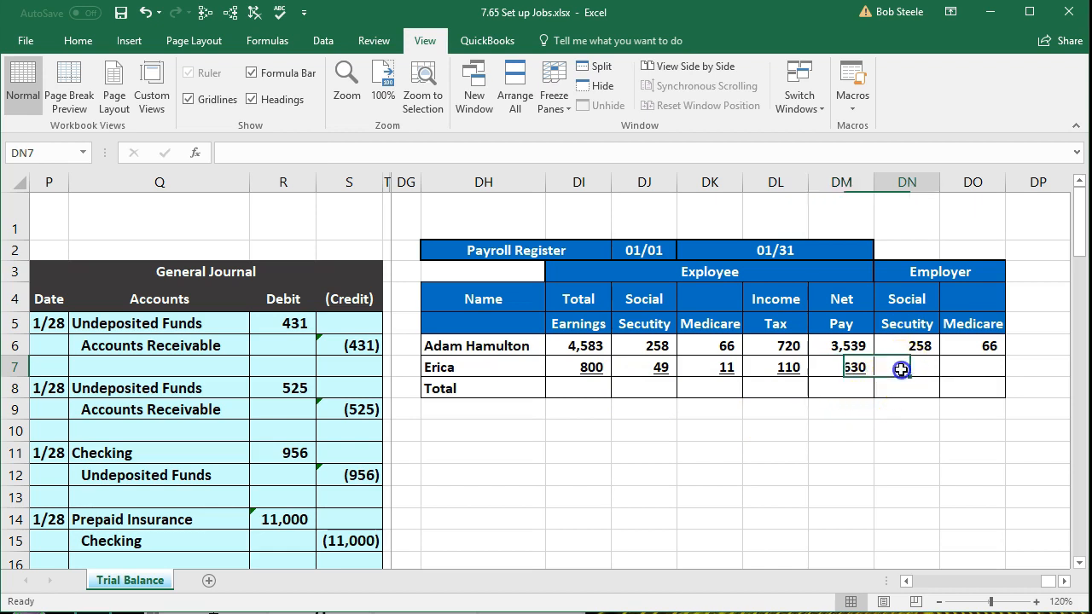
pyautogui.write('=')
pyautogui.press('Left')
pyautogui.press('Left')
pyautogui.press('Left')
pyautogui.press('Left')
pyautogui.press('Tab')
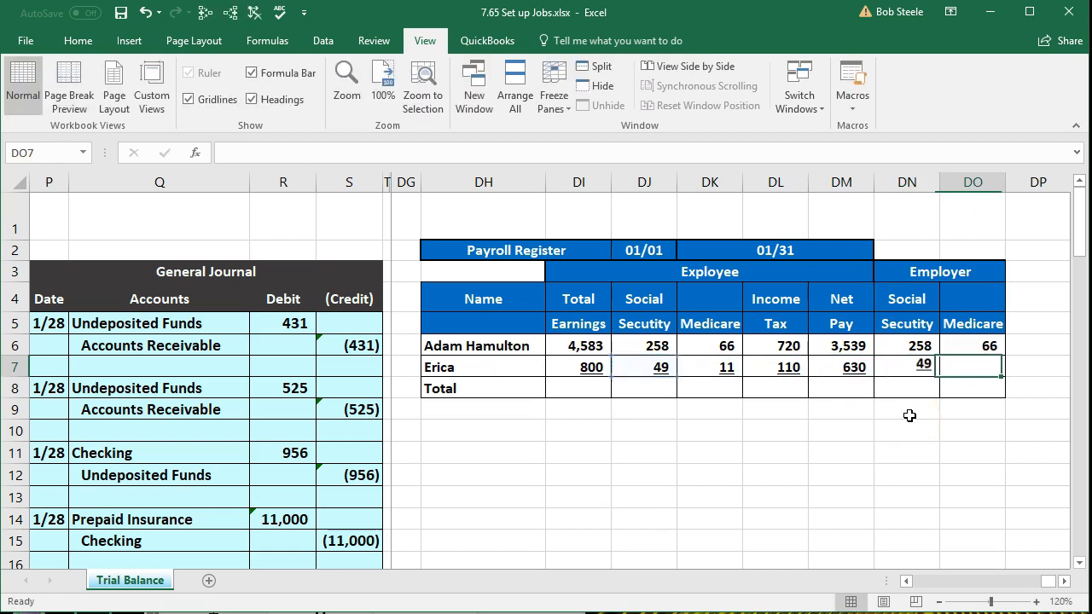
# Link the second employee's employer Medicare cell DO7 to the employee withholding in DK7
pyautogui.write('=')
pyautogui.press('Left')
pyautogui.press('Left')
pyautogui.press('Left')
pyautogui.press('Left')
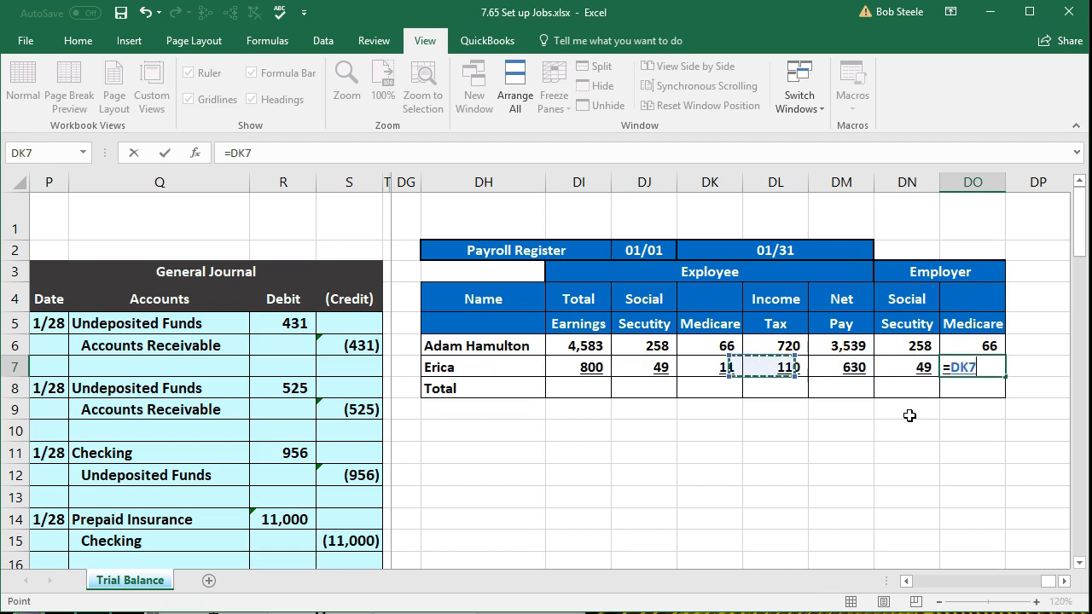
pyautogui.press('Return')
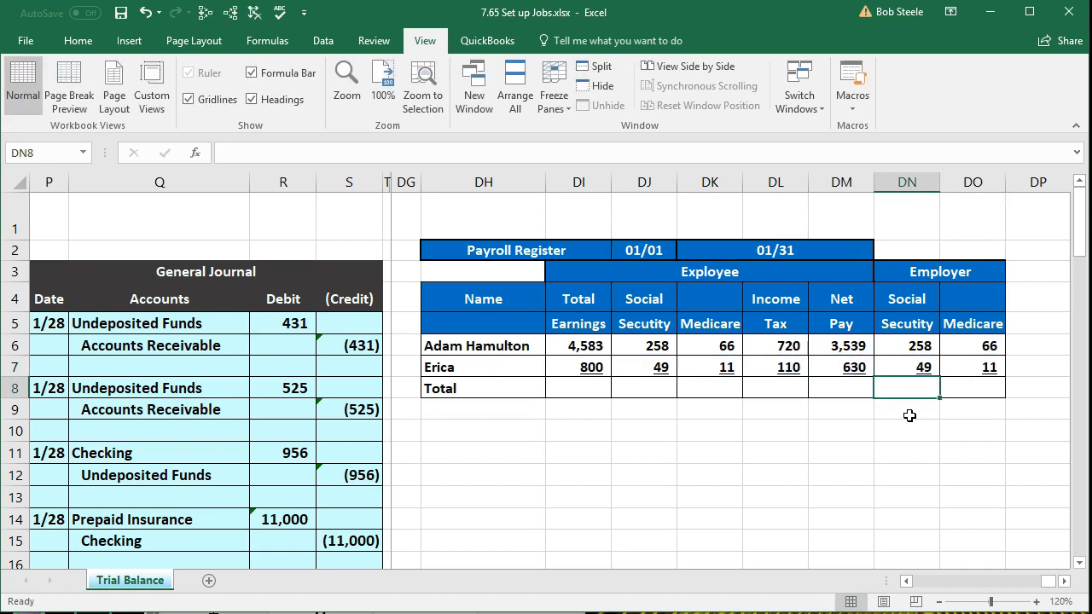
# Total both employees' earnings in DI8 with the formula =SUM(DI6:DI7)
pyautogui.press('Left')
pyautogui.press('Left')
pyautogui.press('Left')
pyautogui.press('Left')
pyautogui.press('Left')
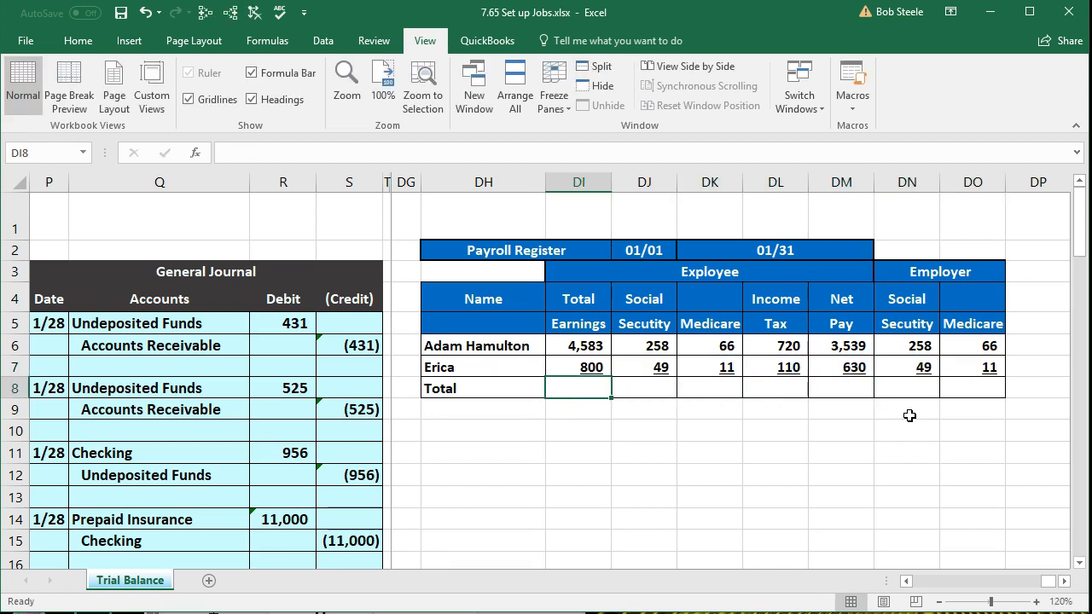
pyautogui.write('=sum')
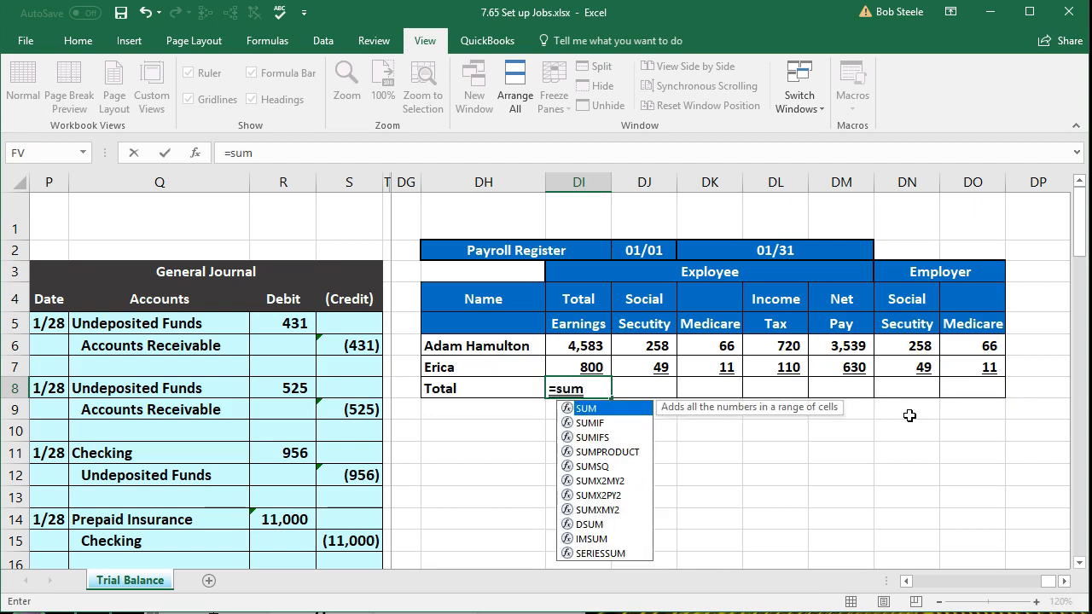
pyautogui.doubleClick(597, 411)
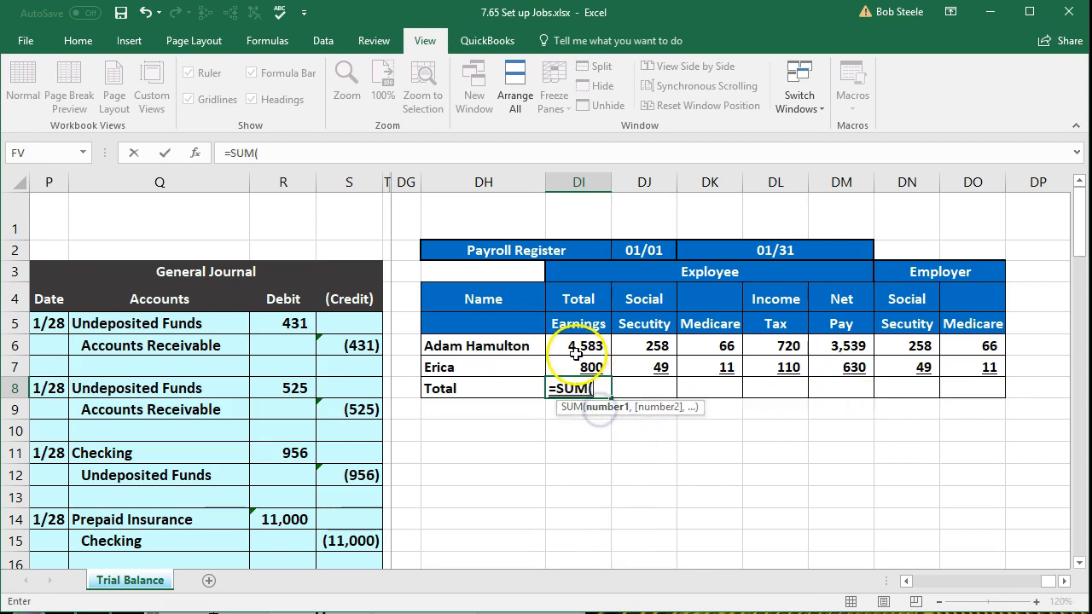
pyautogui.moveTo(576, 355); pyautogui.dragTo(571, 364)
pyautogui.press('Return')
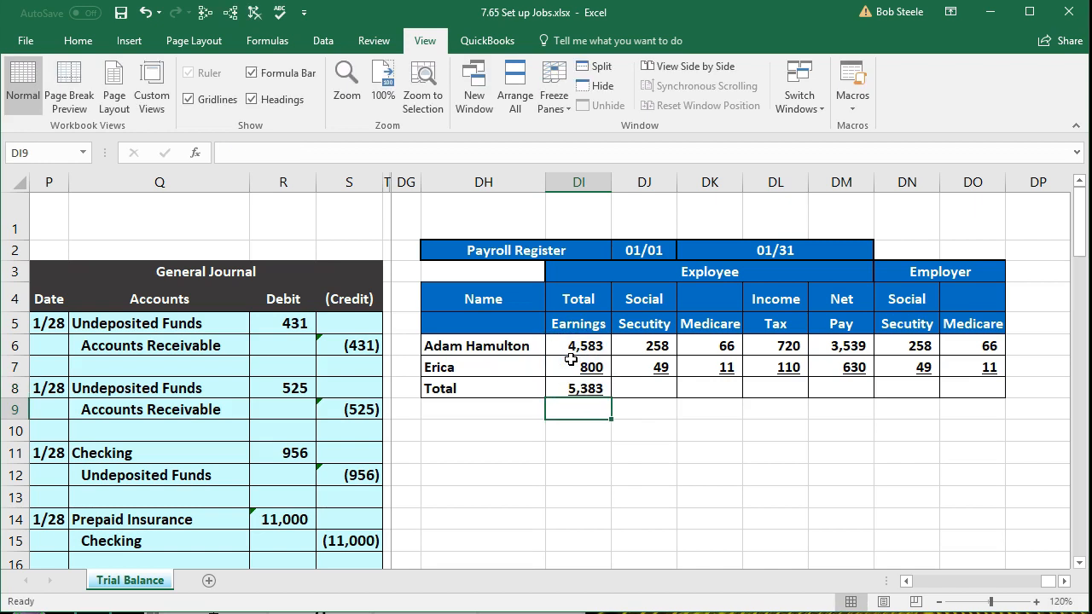
# Try separate SUM formulas over rows 6 and 7 for Social Security in DJ8 and Medicare in DK8, and clear both cells
pyautogui.click(640, 389)
pyautogui.write('=sum(')
pyautogui.press('Up')
pyautogui.hotkey('shift', 'Up')
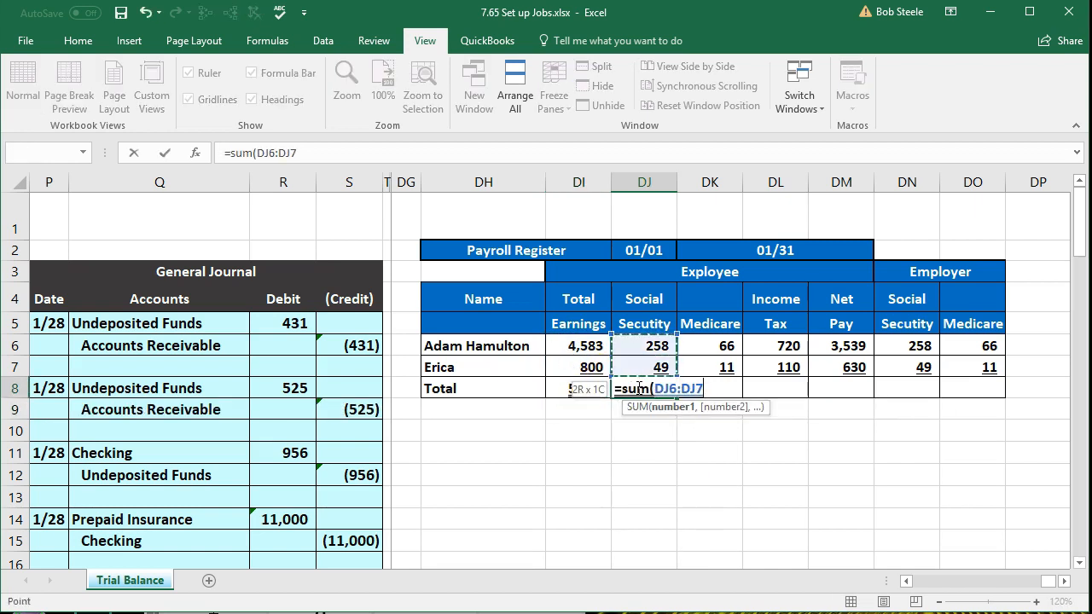
pyautogui.press('Tab')
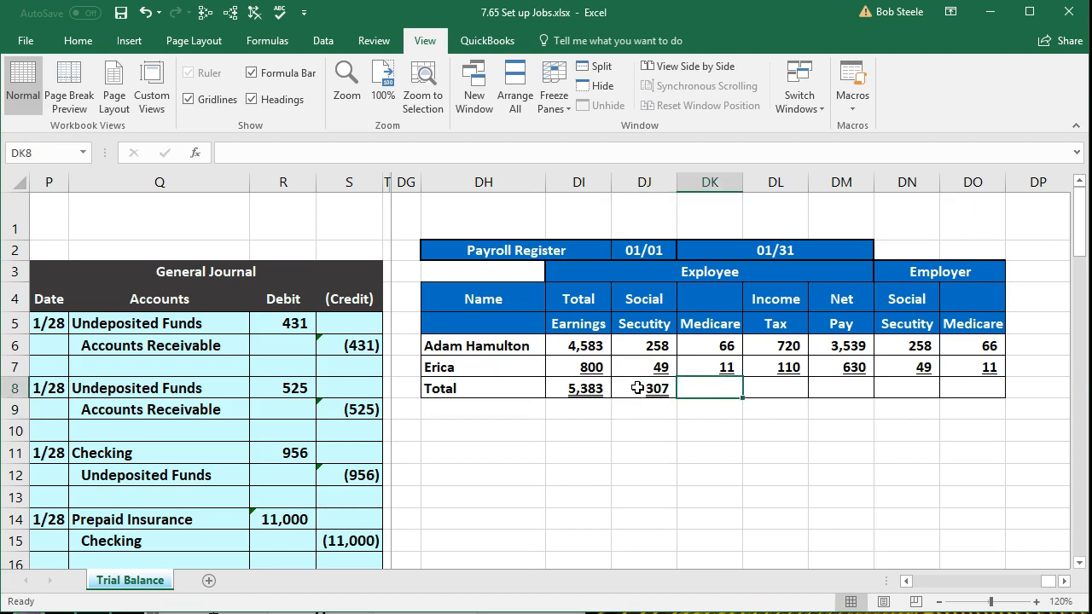
pyautogui.write('=sum(')
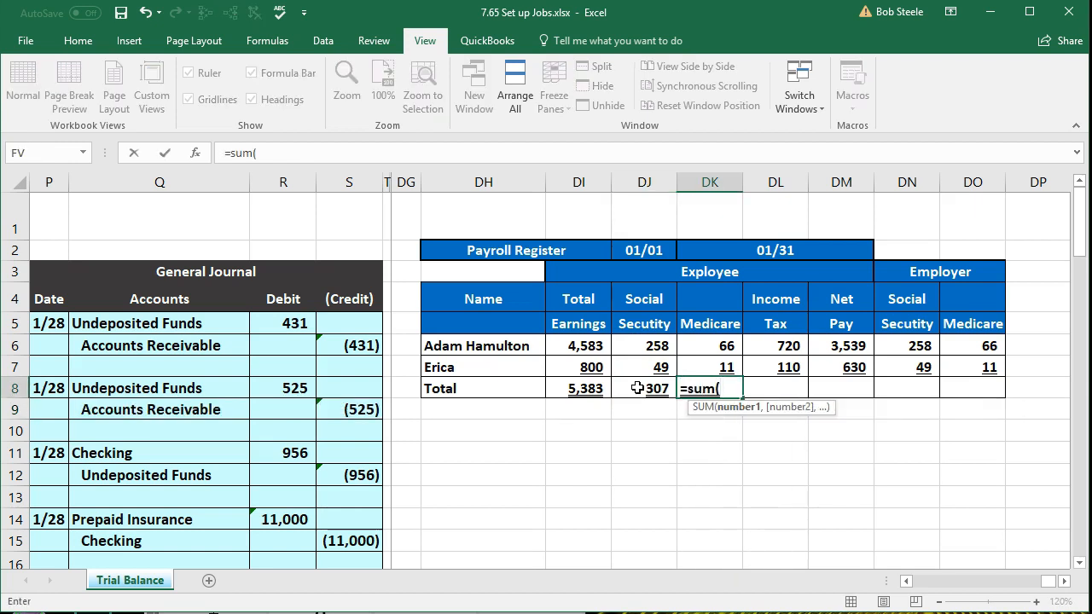
pyautogui.moveTo(705, 344); pyautogui.dragTo(702, 364)
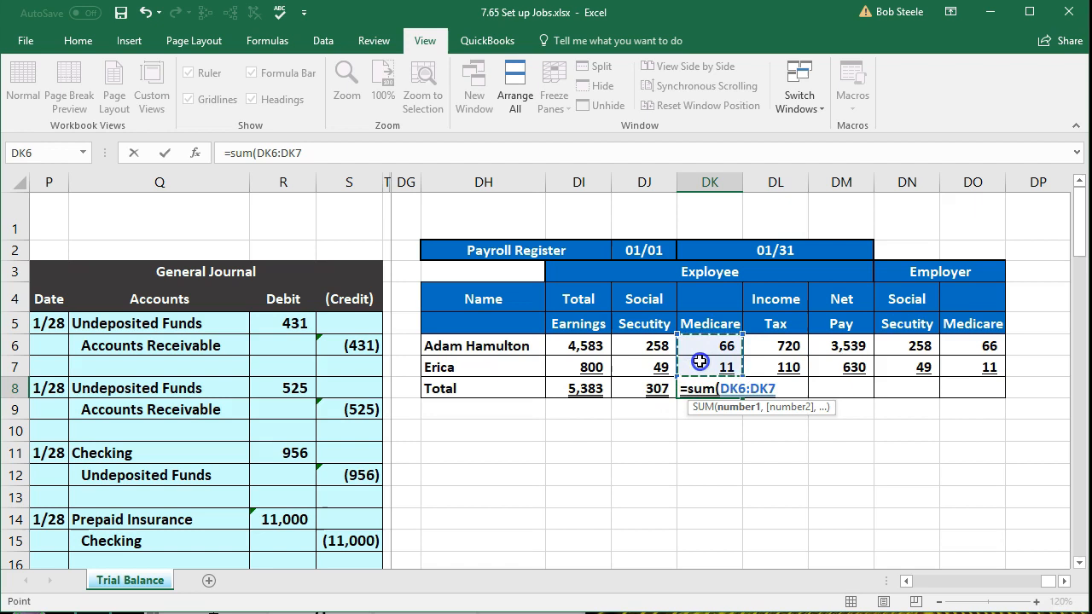
pyautogui.press('Return')
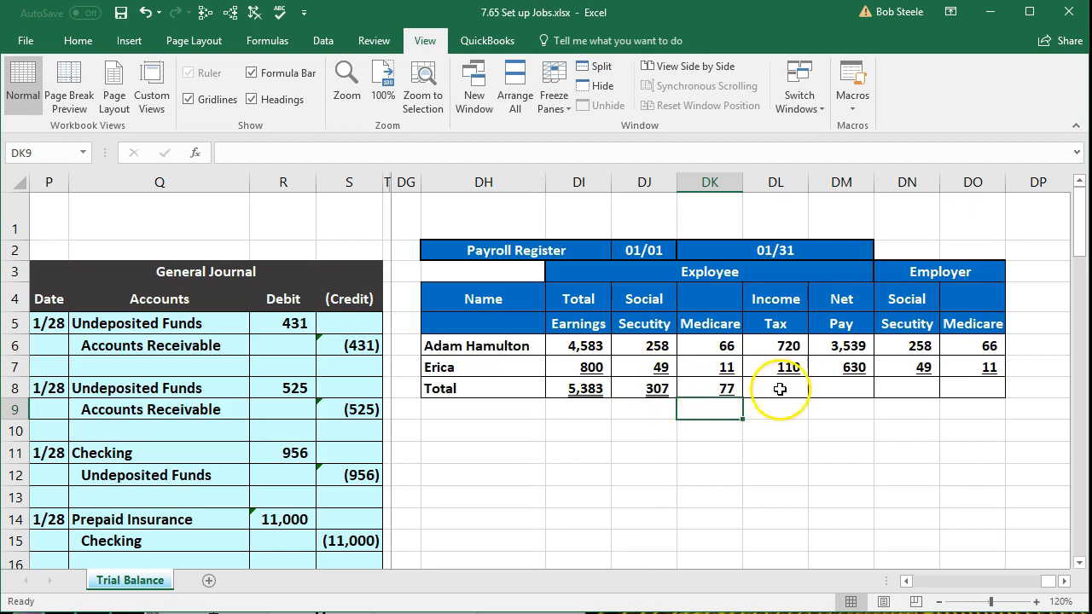
pyautogui.moveTo(674, 390); pyautogui.dragTo(688, 390)
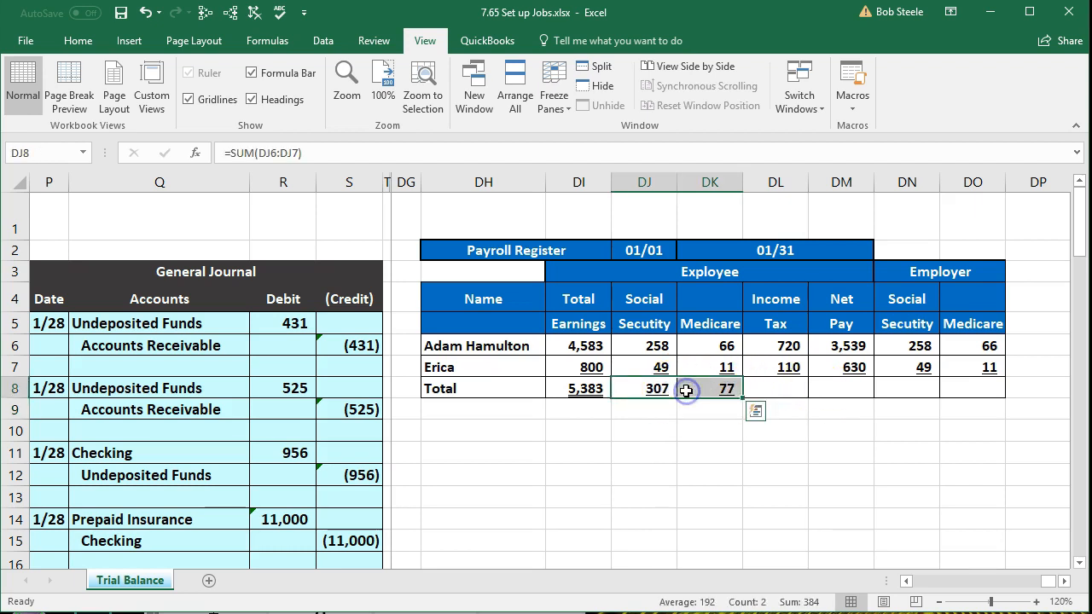
pyautogui.press('Delete')
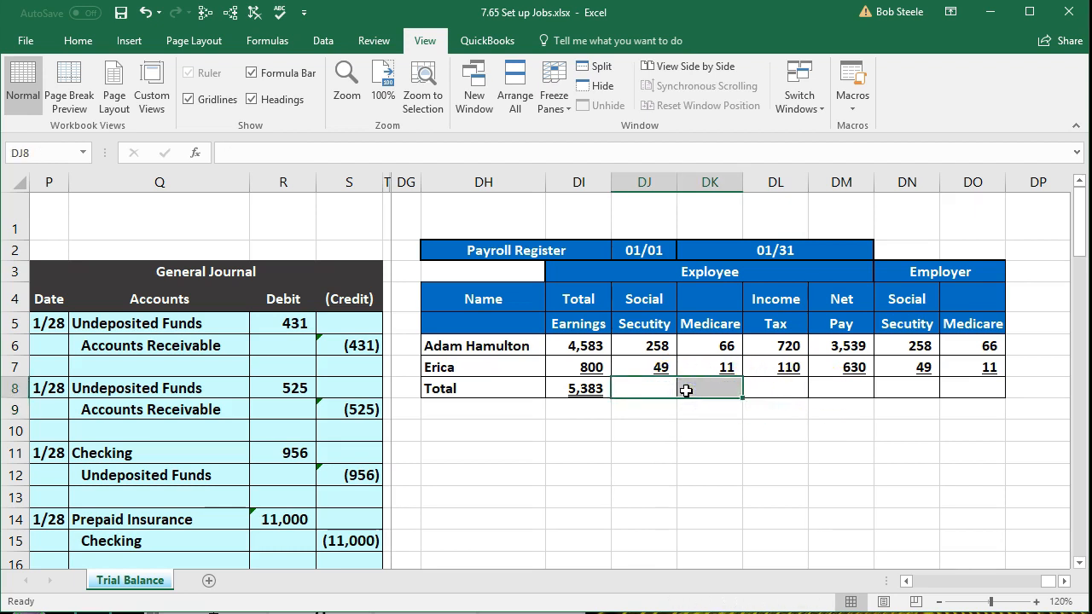
# Fill the total formula from DI8 across DJ8:DO8 and check the net pay total's formula in DM8
pyautogui.click(585, 389)
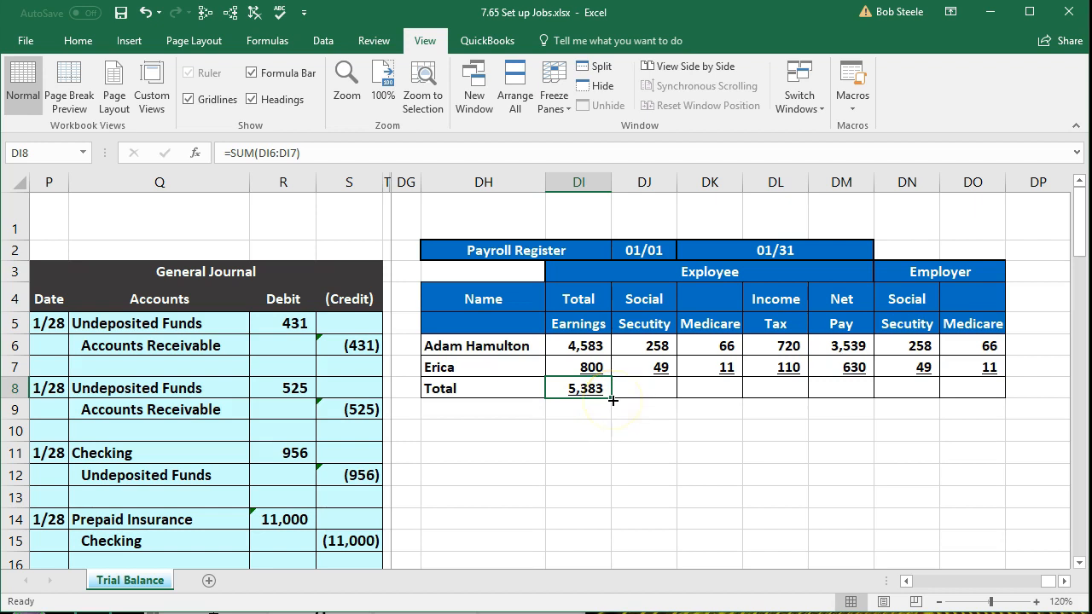
pyautogui.moveTo(613, 396); pyautogui.dragTo(975, 392)
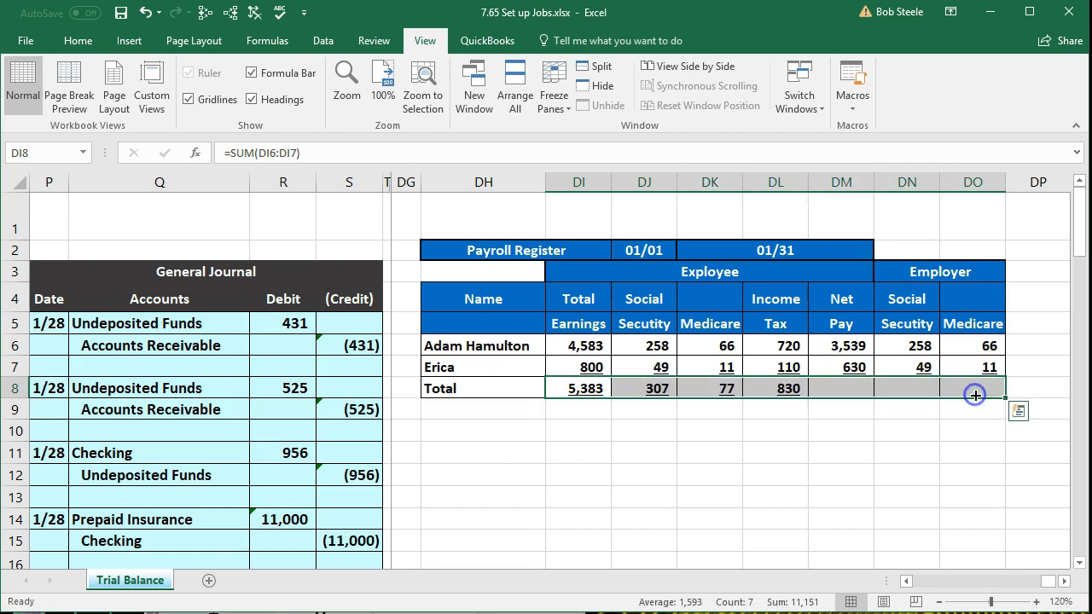
pyautogui.click(928, 435)
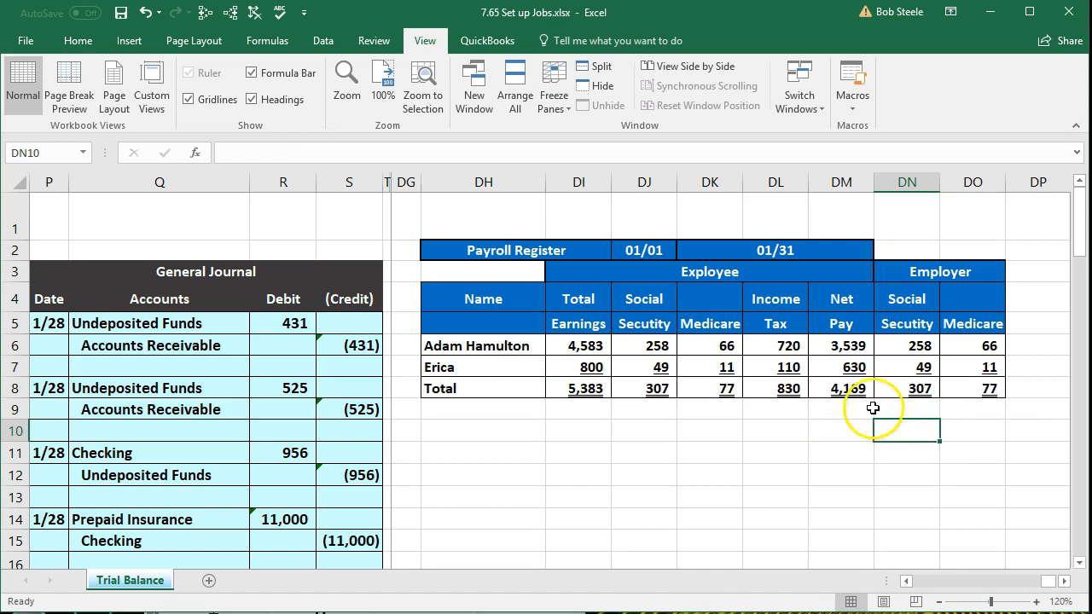
pyautogui.click(855, 391)
pyautogui.doubleClick(856, 391)
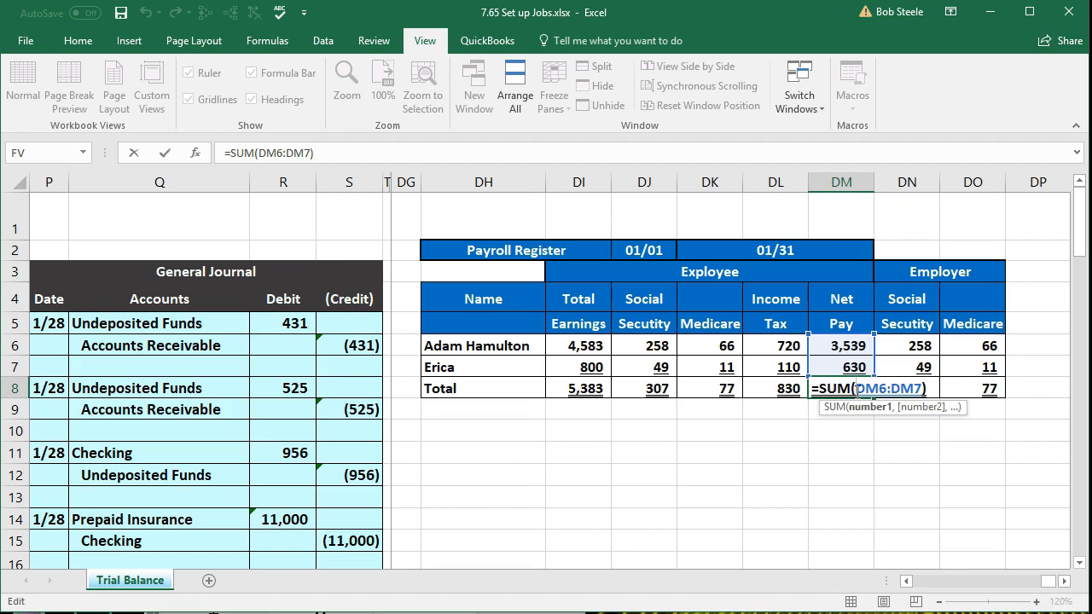
pyautogui.press('Return')
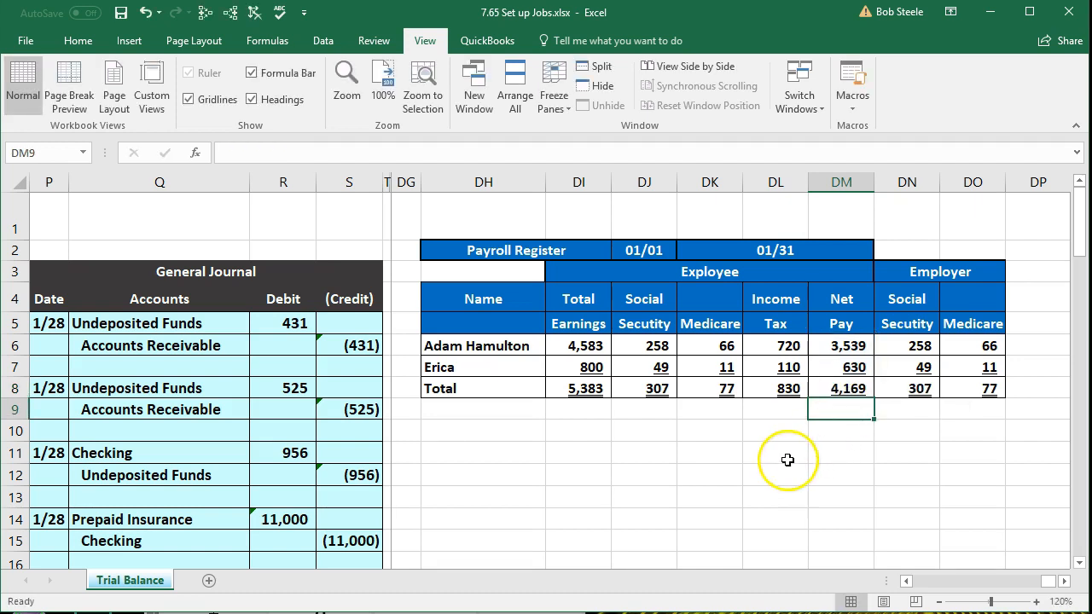
# Examine how each employee's earnings, withholdings and net pay relate in rows 6 and 7 of the payroll register
pyautogui.click(671, 475)
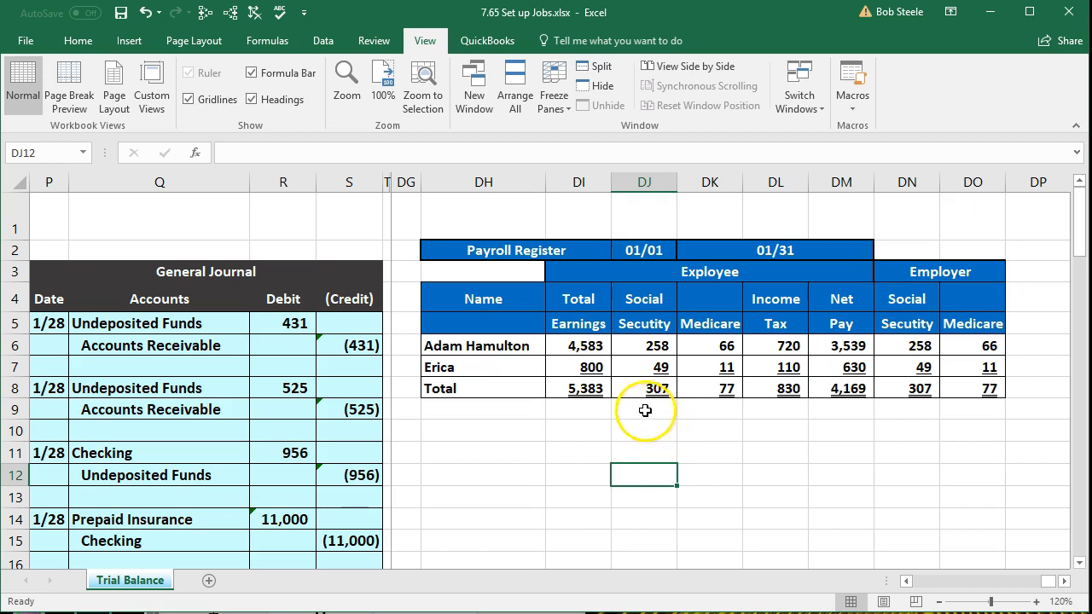
pyautogui.click(581, 345)
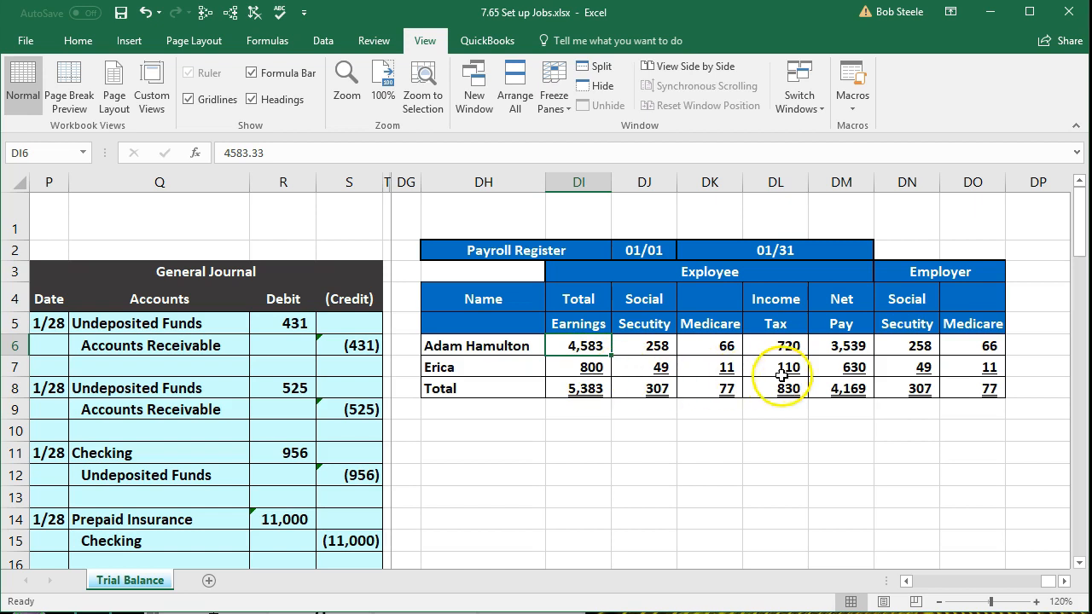
pyautogui.click(852, 353)
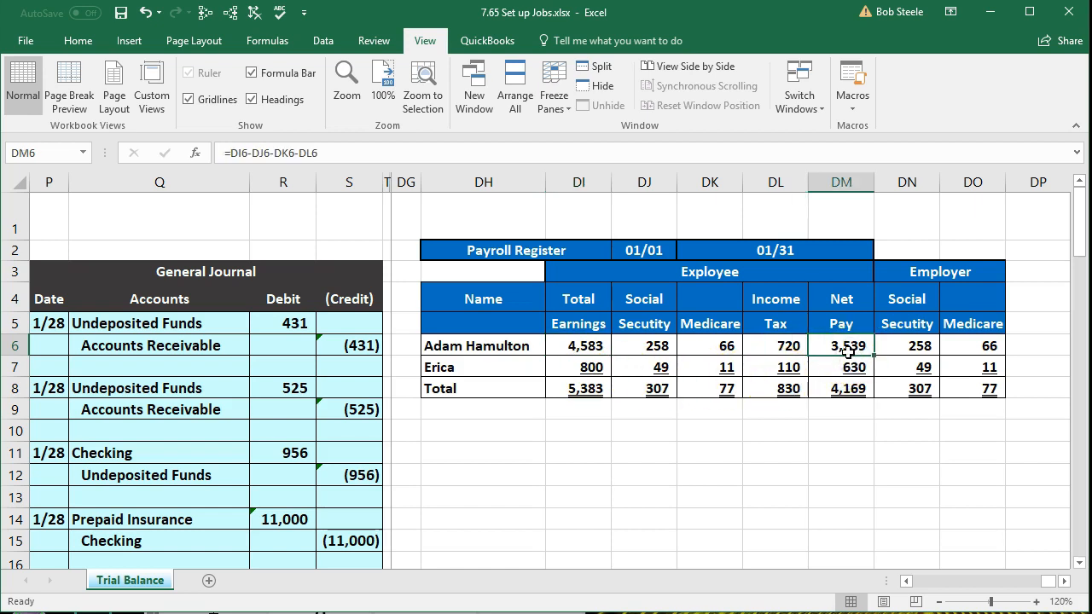
pyautogui.moveTo(663, 344); pyautogui.dragTo(760, 347)
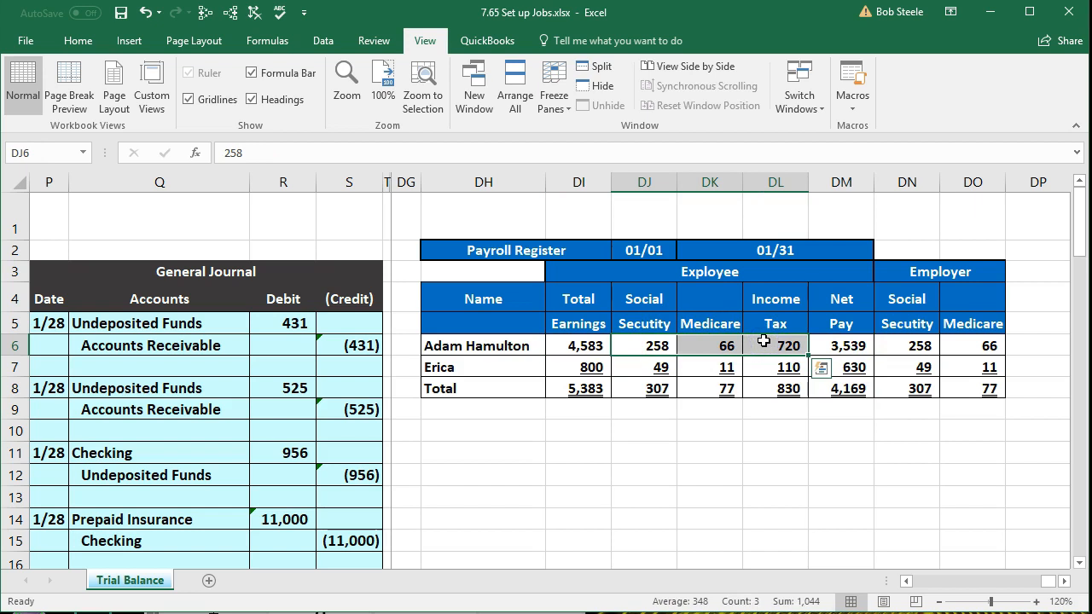
pyautogui.click(594, 362)
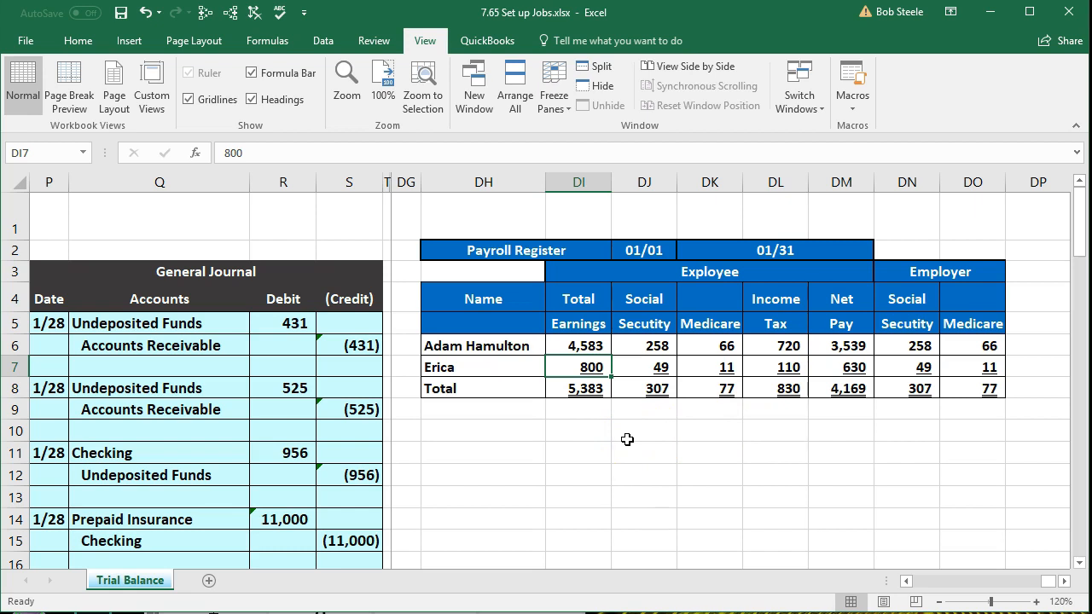
pyautogui.click(513, 346)
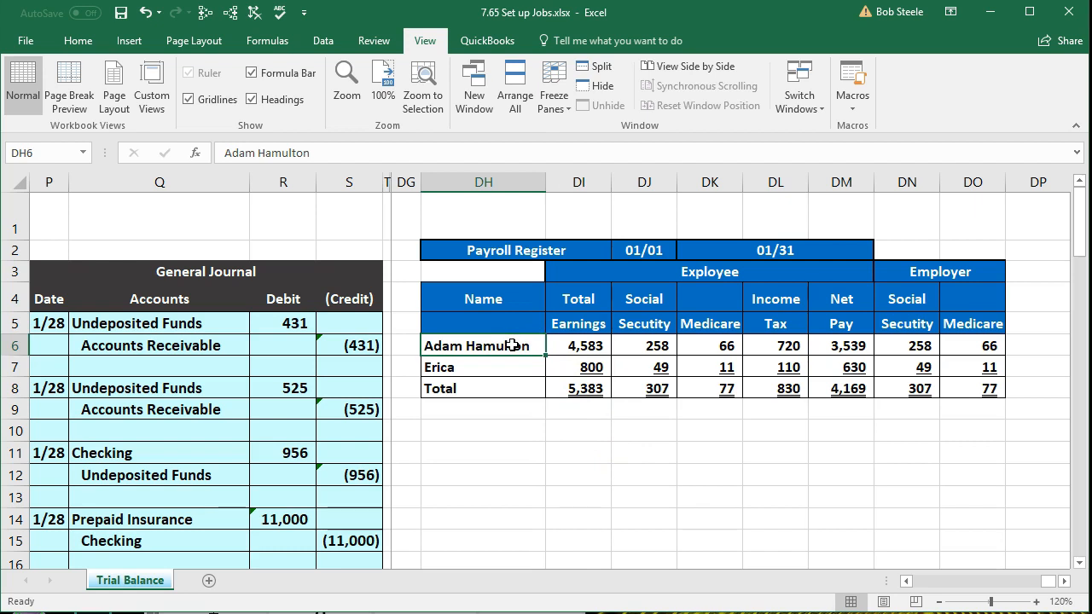
pyautogui.click(477, 431)
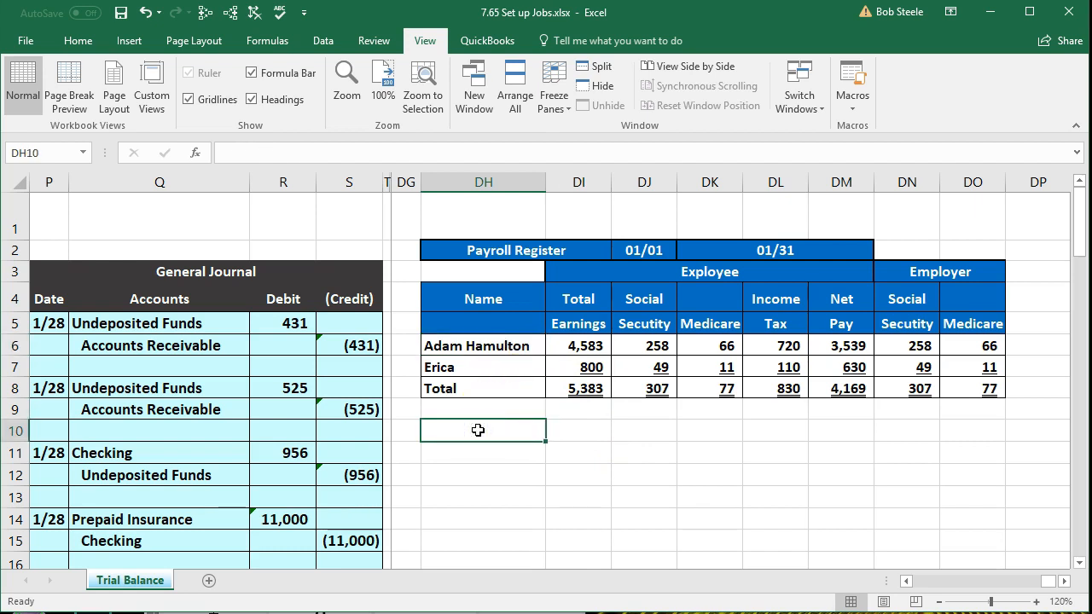
pyautogui.click(474, 346)
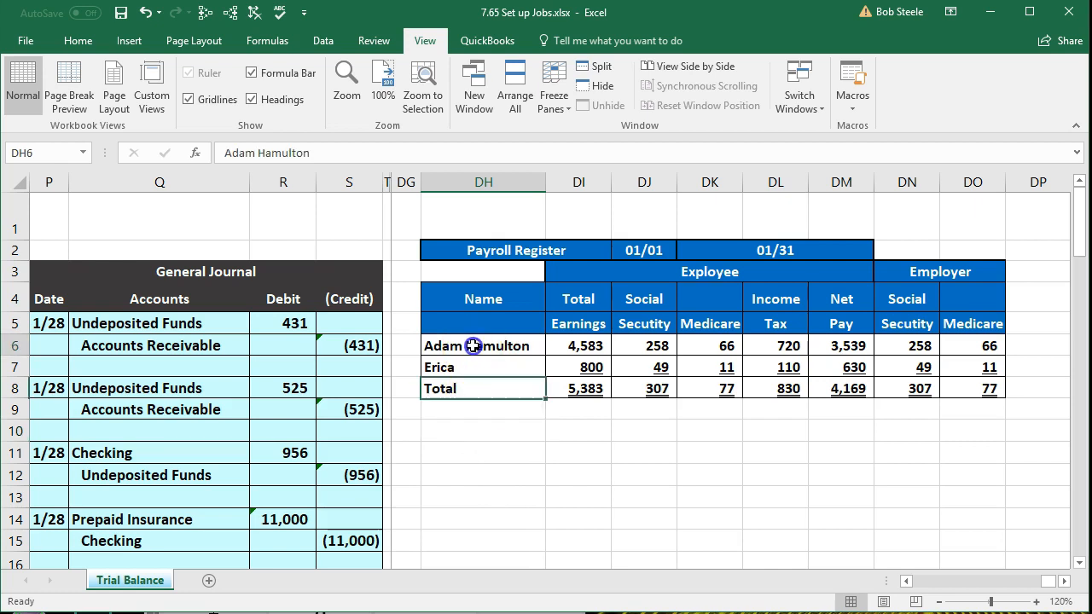
pyautogui.click(470, 365)
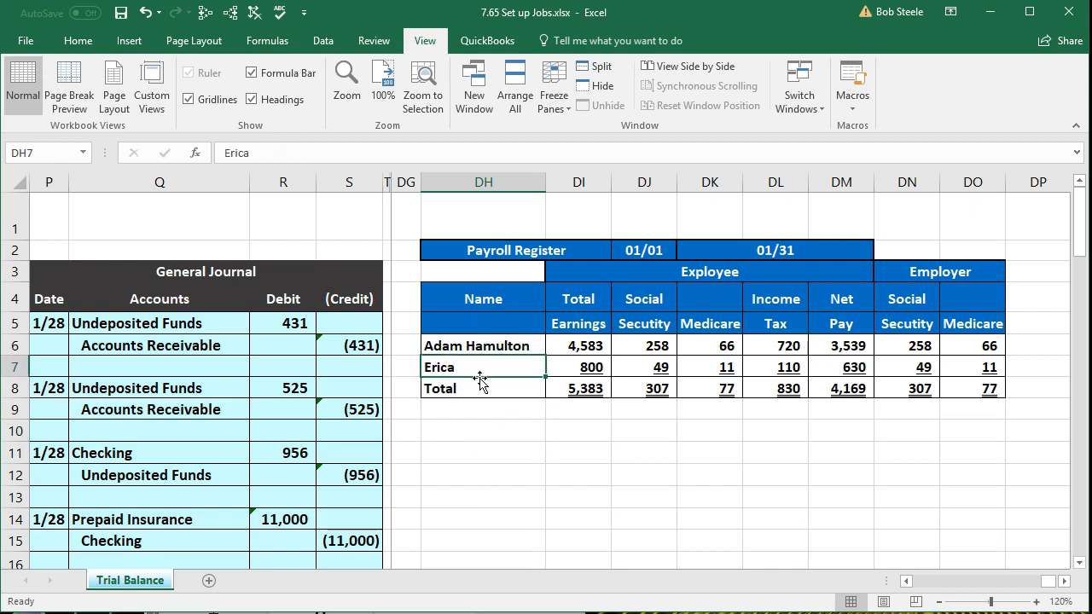
pyautogui.click(838, 345)
pyautogui.click(833, 361)
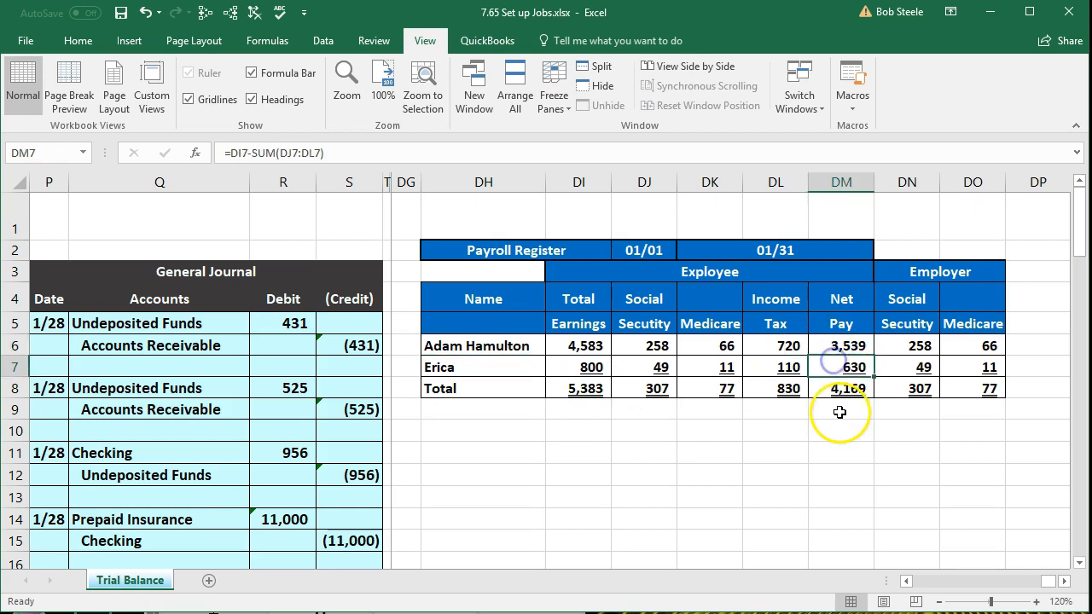
# Enter the first employee's total earnings, 4583, as the Payroll Expenses debit in R29 of the 1/31 journal entry
pyautogui.click(810, 527)
pyautogui.click(225, 476)
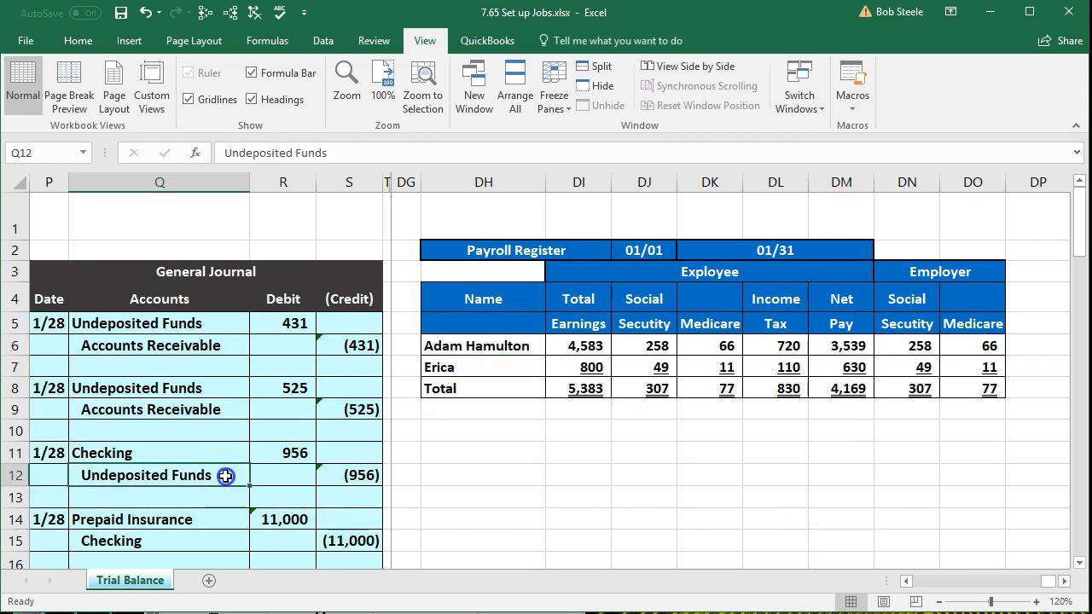
pyautogui.scroll(-5, 224, 475)
pyautogui.scroll(-2, 224, 476)
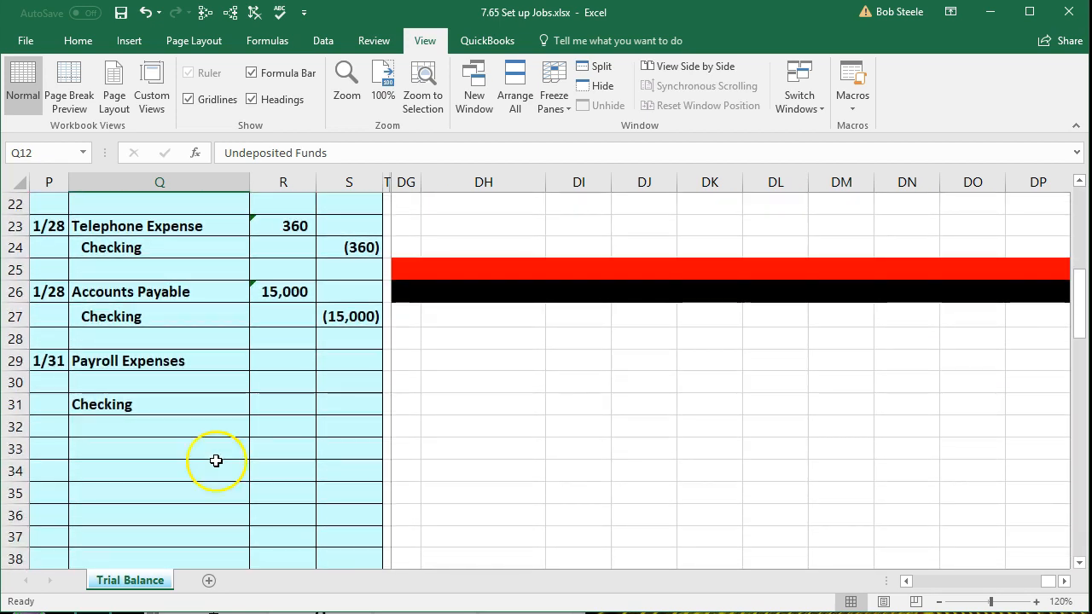
pyautogui.click(162, 383)
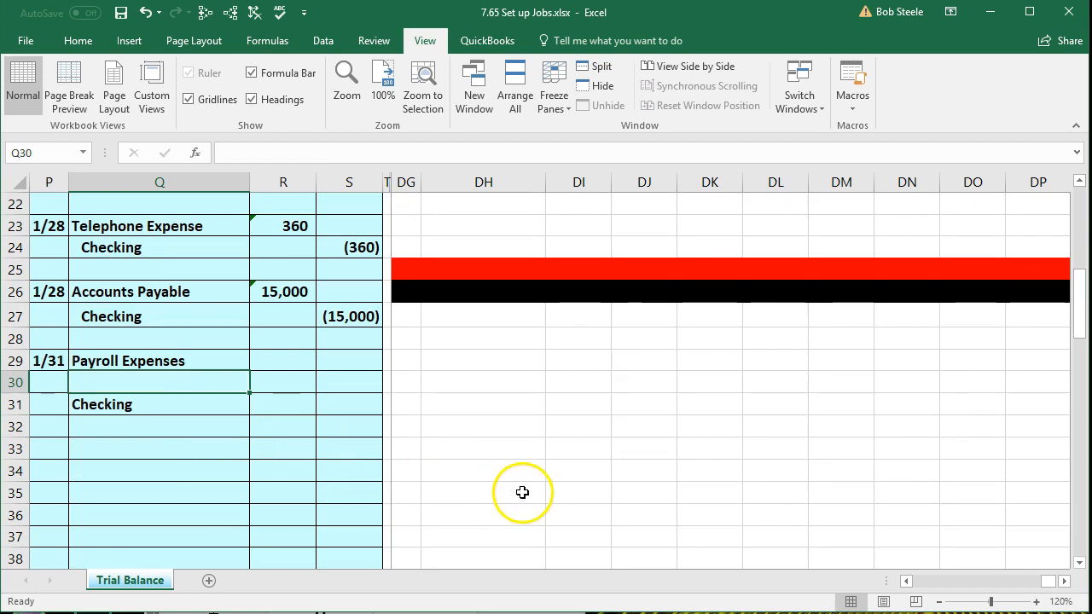
pyautogui.scroll(7, 520, 490)
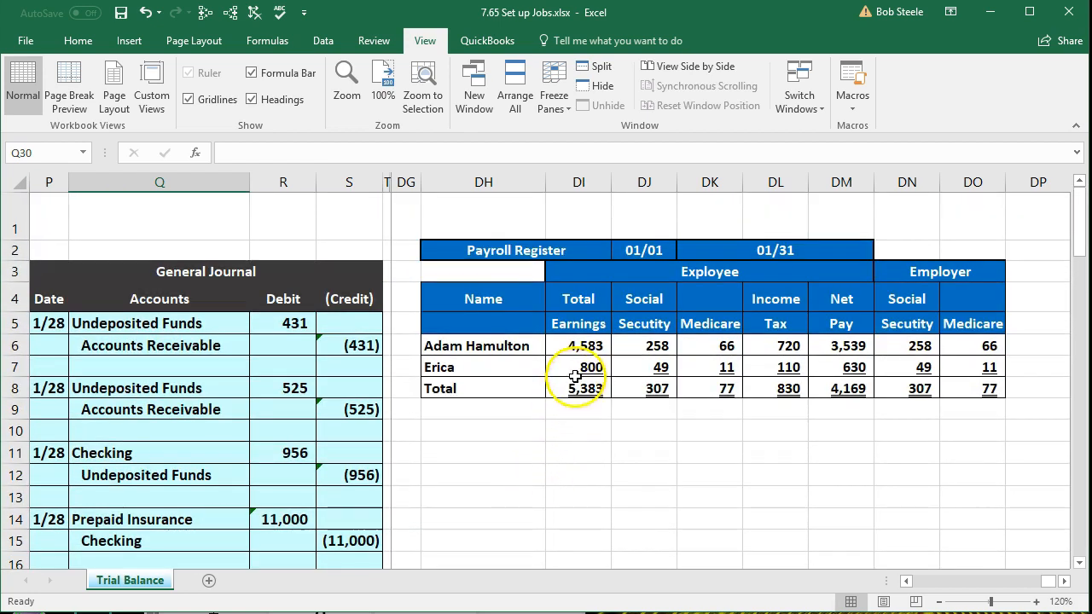
pyautogui.click(579, 341)
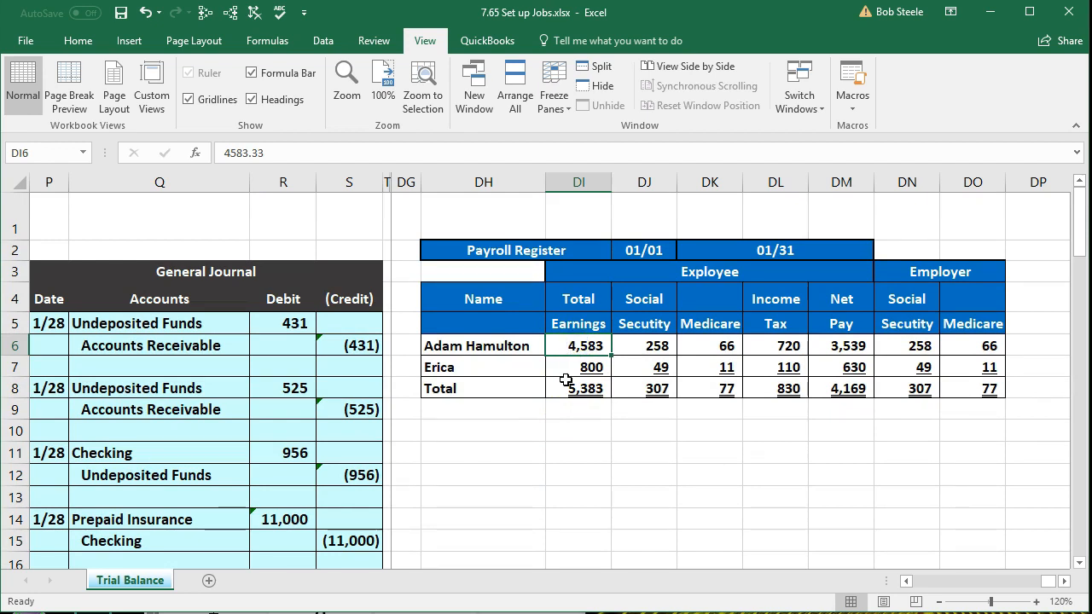
pyautogui.scroll(-6, 532, 441)
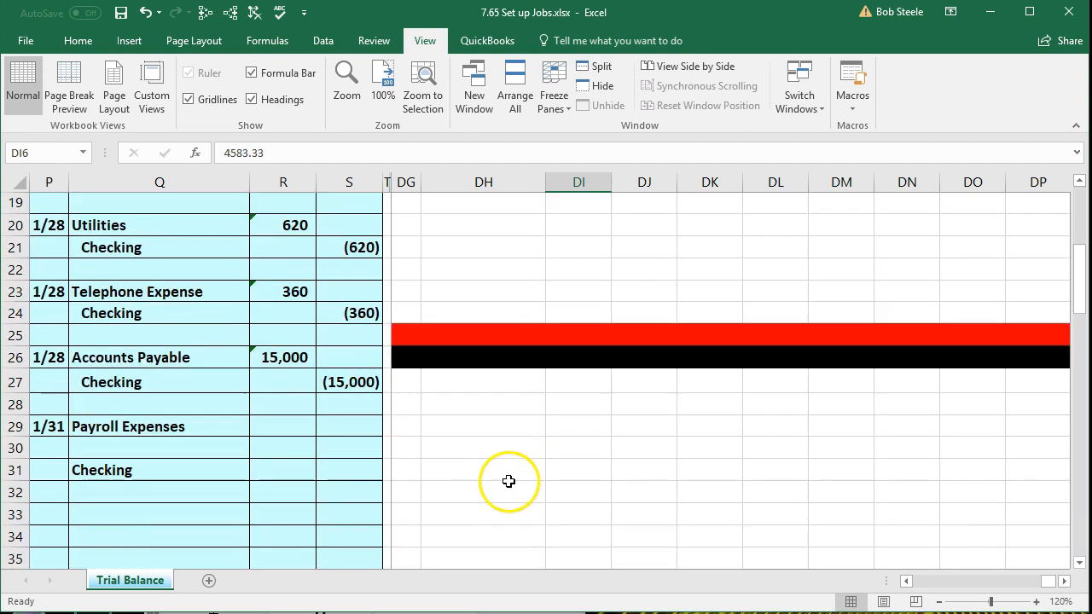
pyautogui.click(293, 435)
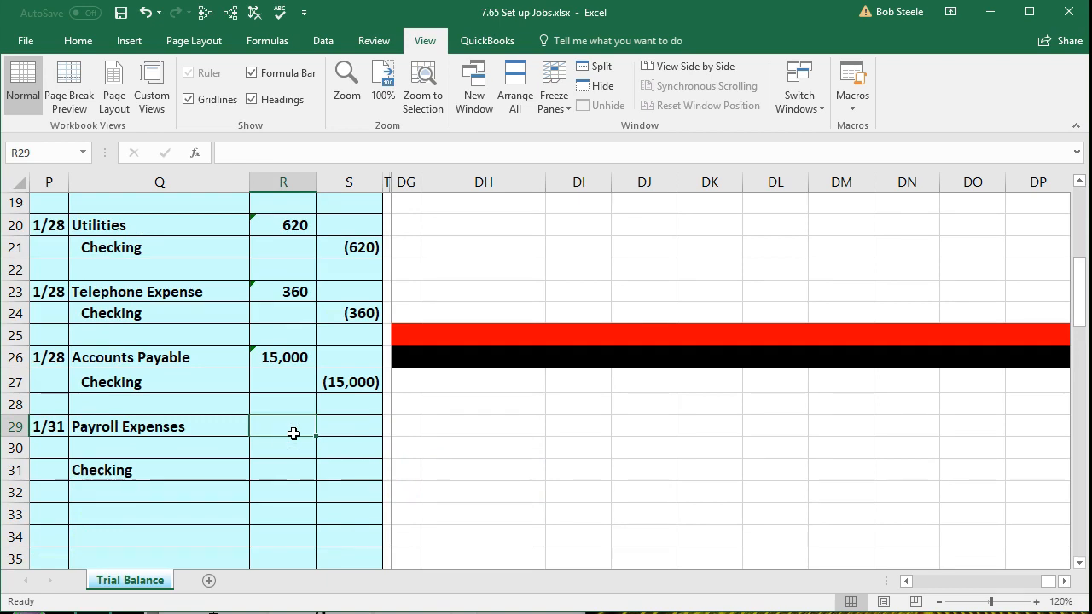
pyautogui.write('4583')
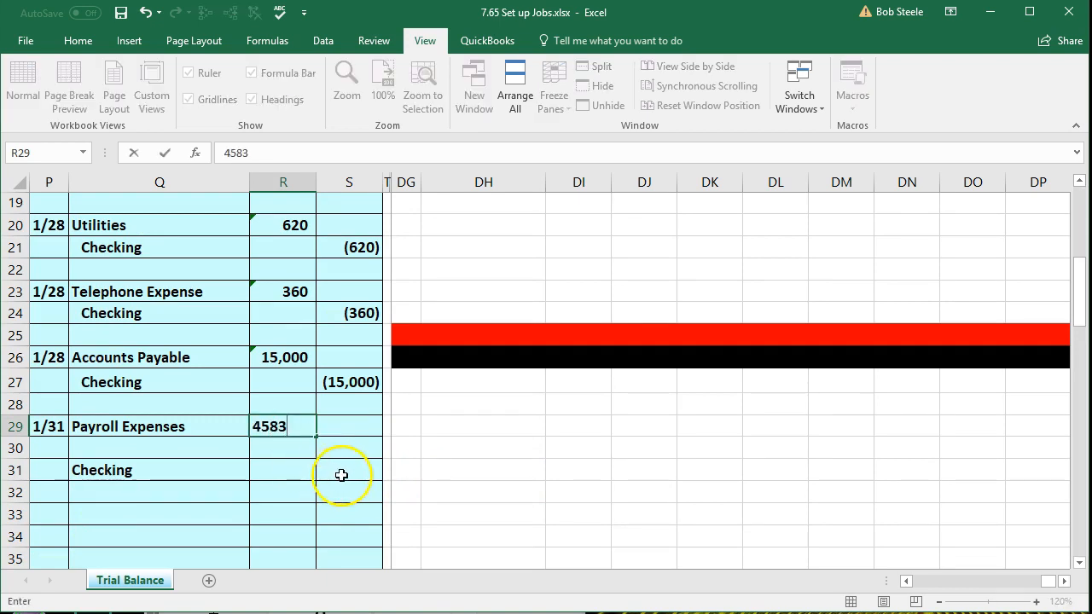
pyautogui.click(344, 470)
# Enter the first employee's net pay as a Checking credit of -3539 in S31
pyautogui.scroll(4, 563, 499)
pyautogui.scroll(3, 564, 499)
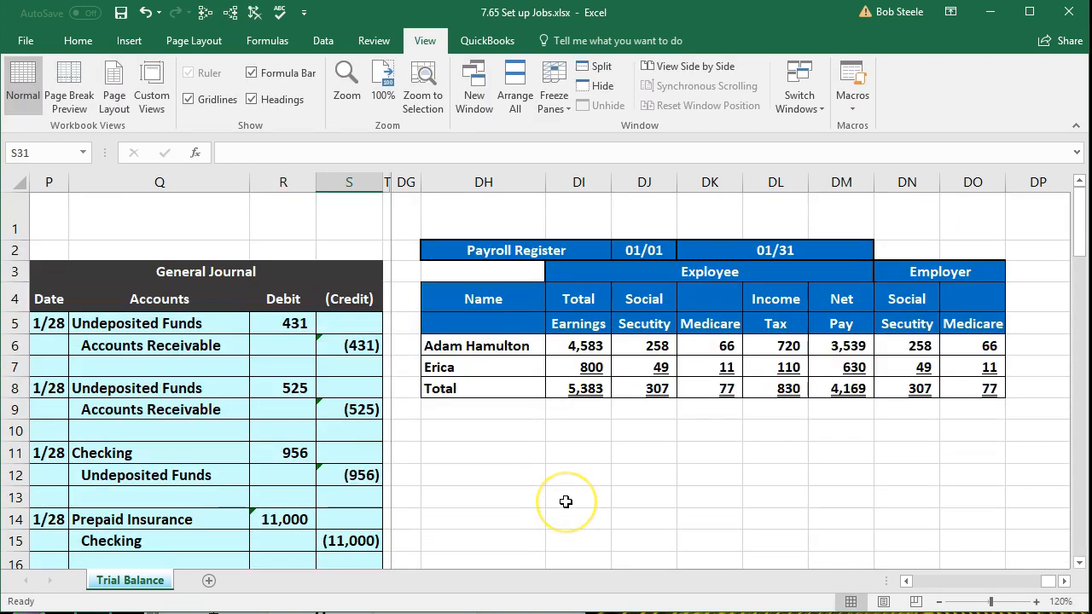
pyautogui.click(845, 346)
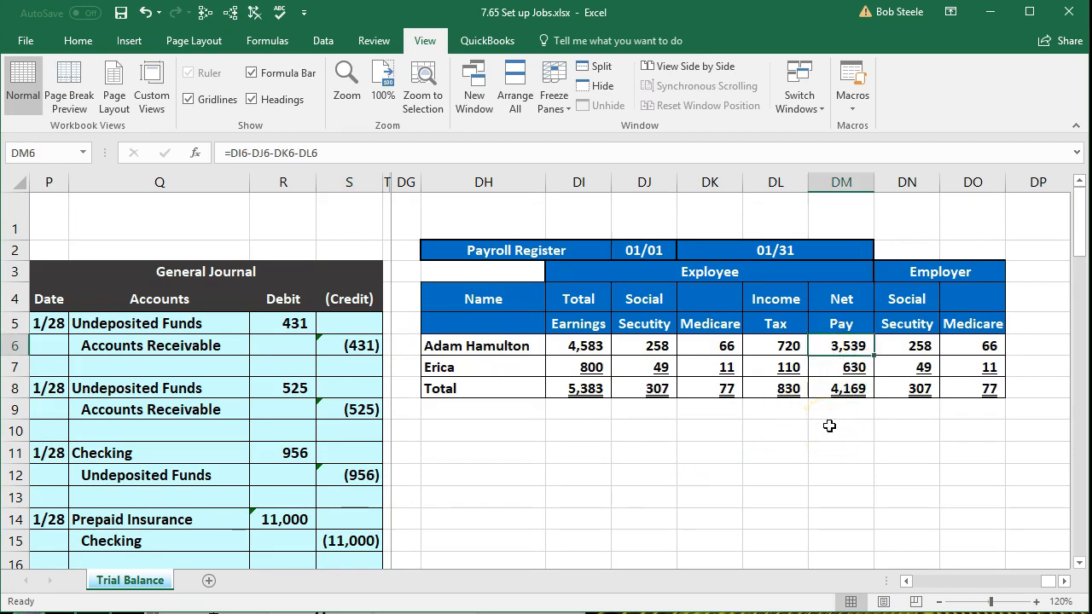
pyautogui.scroll(-6, 580, 422)
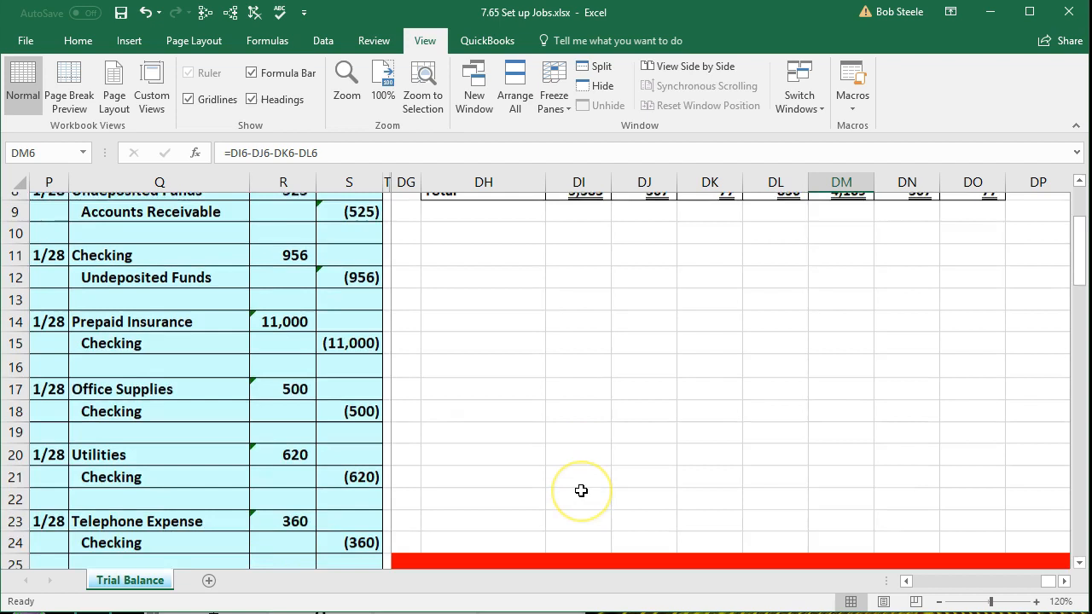
pyautogui.click(332, 468)
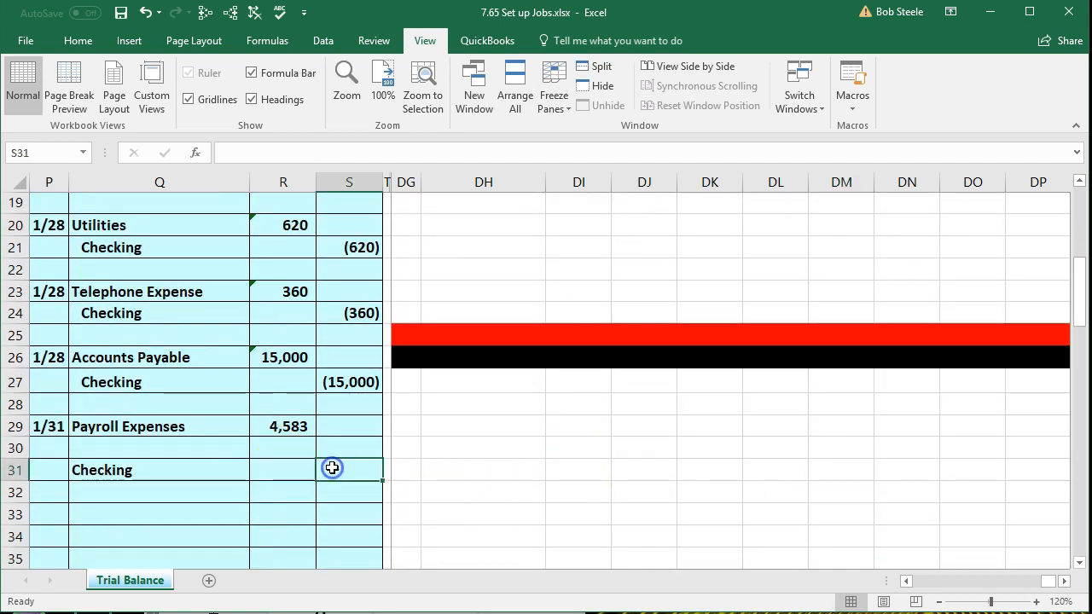
pyautogui.write('-35')
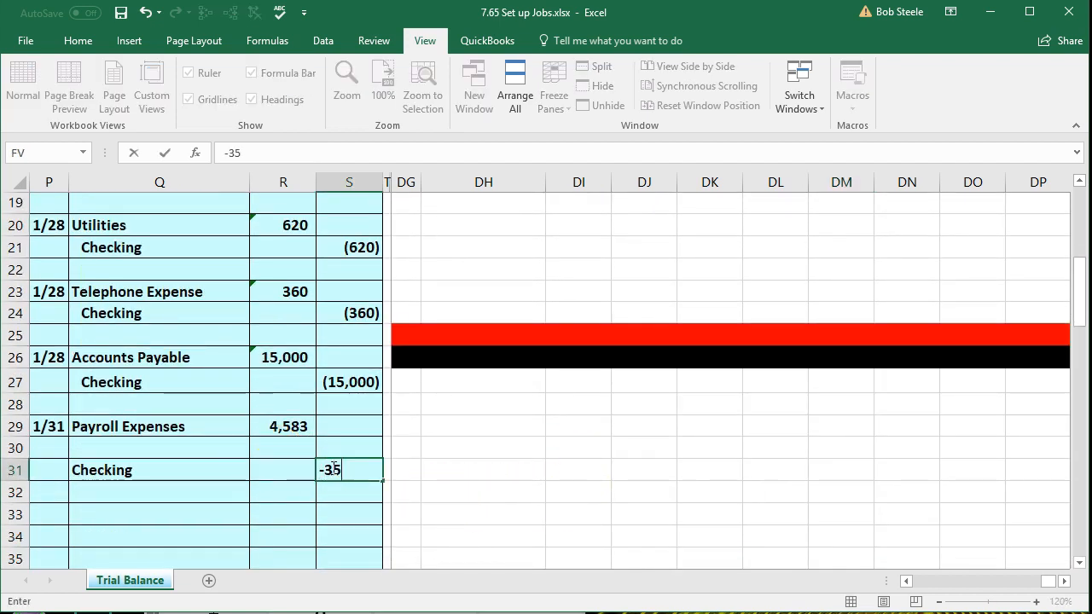
pyautogui.write('39')
pyautogui.press('Return')
# Sum the first employee's withholdings in DJ6:DL6, enter them as a credit of -1044 in S30, and check that R29:S31 balances
pyautogui.press('Up')
pyautogui.press('Up')
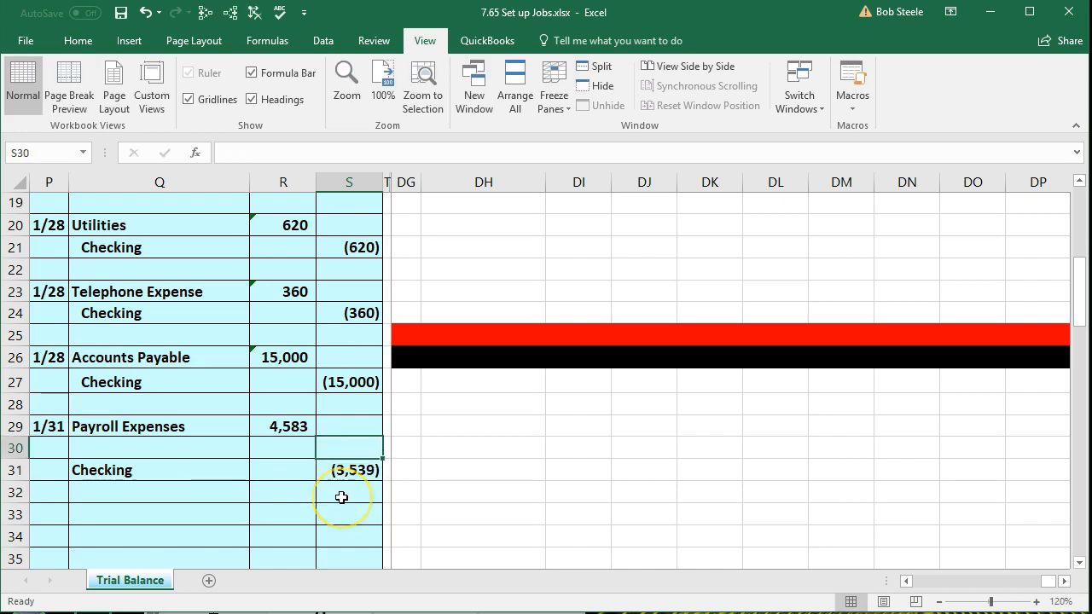
pyautogui.click(512, 502)
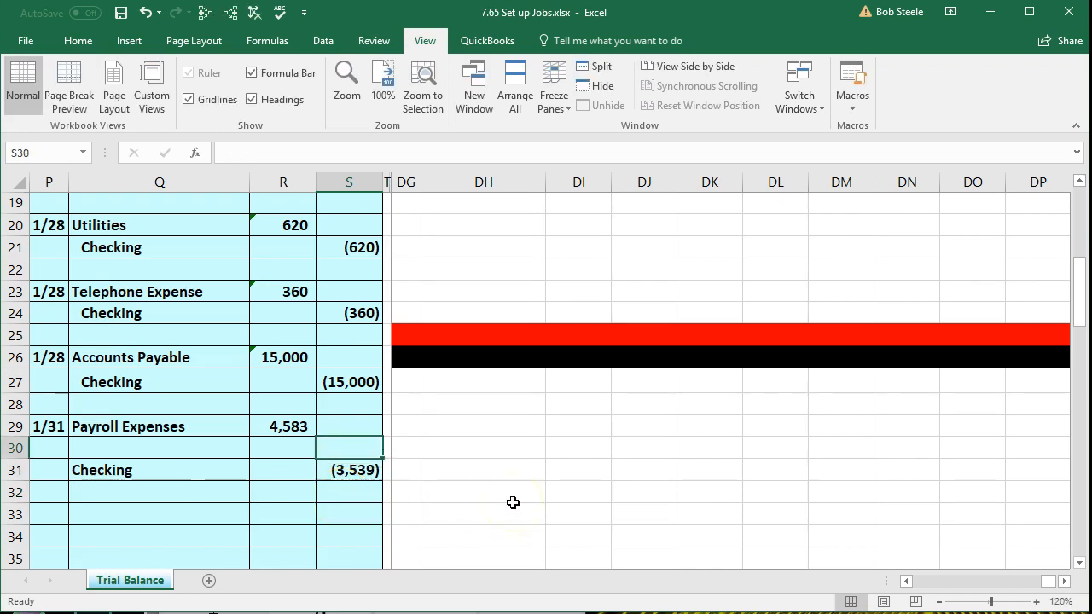
pyautogui.scroll(6, 512, 503)
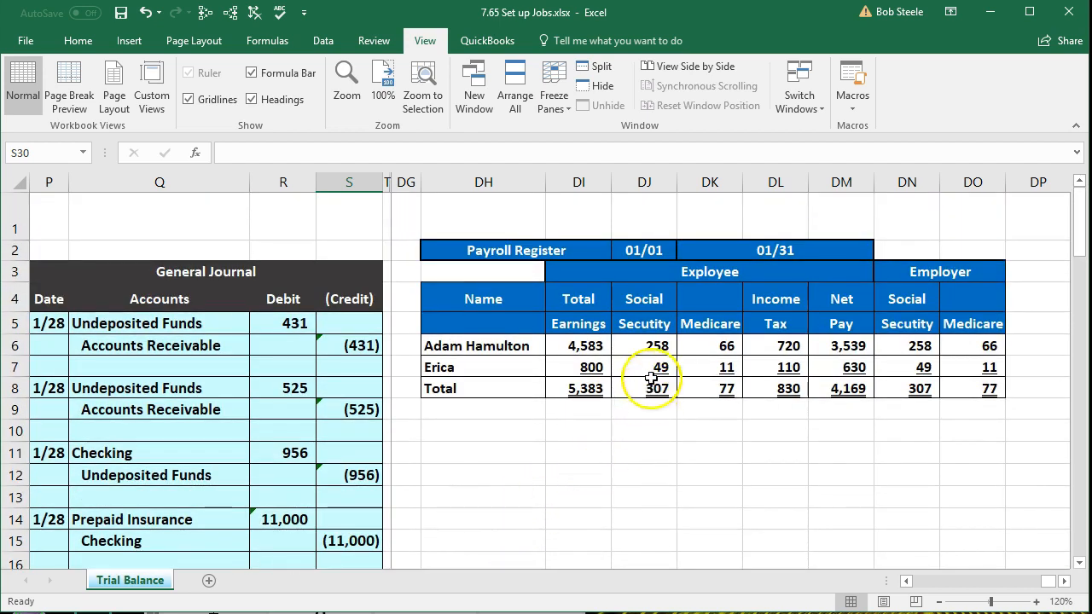
pyautogui.moveTo(639, 344); pyautogui.dragTo(773, 350)
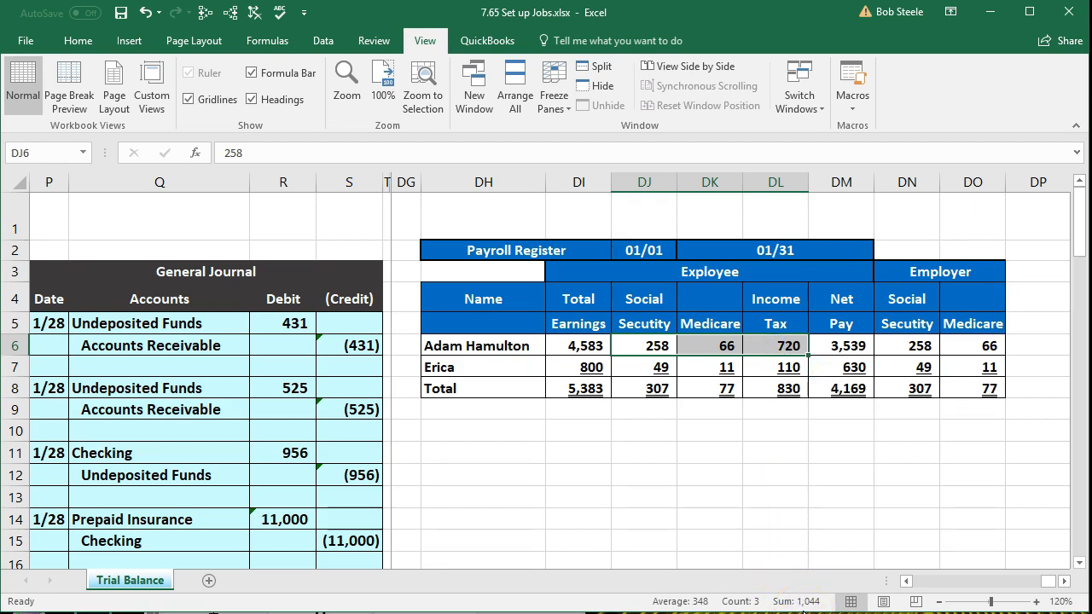
pyautogui.scroll(-5, 609, 487)
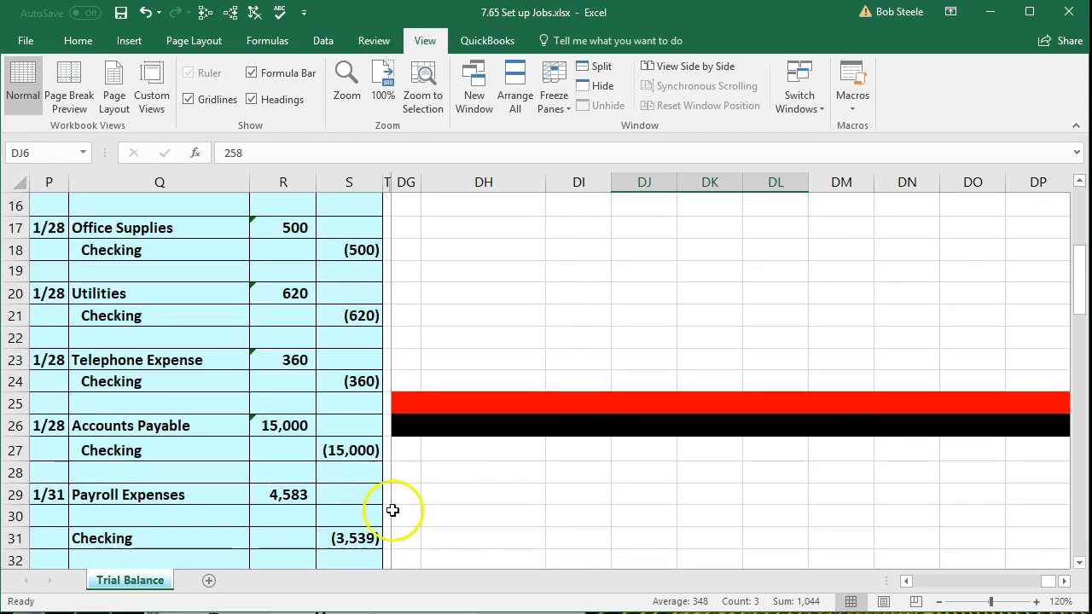
pyautogui.click(373, 515)
pyautogui.write('-')
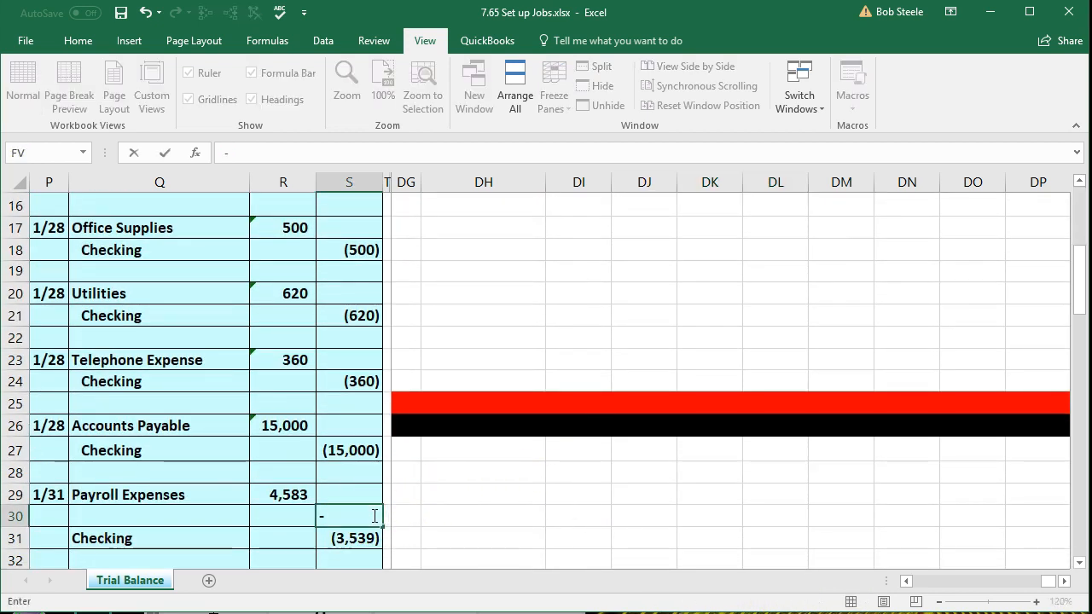
pyautogui.press('Return')
pyautogui.scroll(-1, 370, 512)
pyautogui.moveTo(295, 427); pyautogui.dragTo(335, 465)
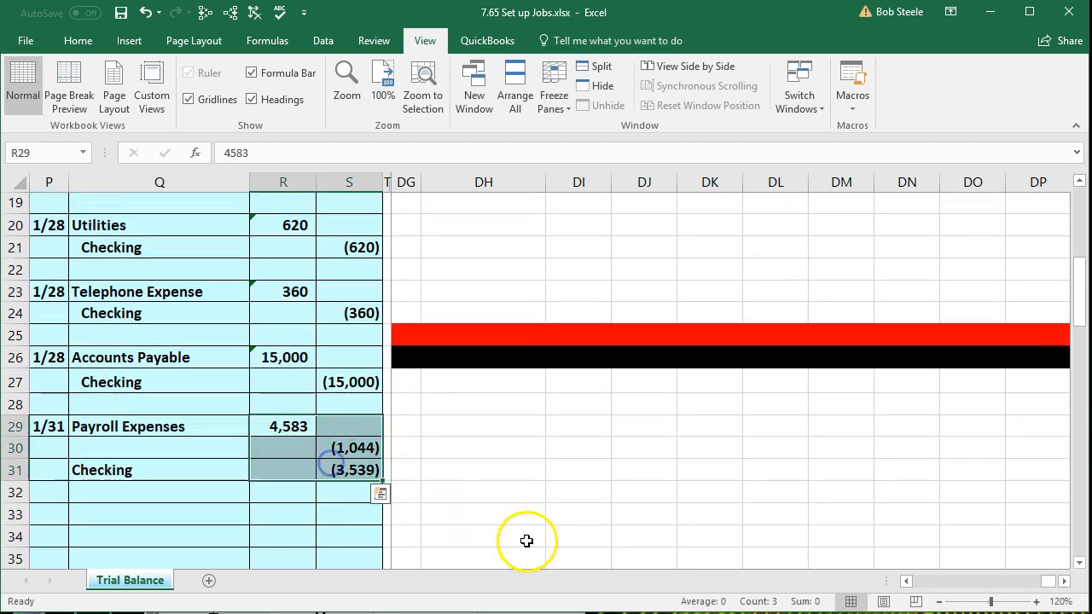
# Label the -1044 credit line in Q30 of the 1/31 entry as Payroll Taxes Payable
pyautogui.click(132, 449)
pyautogui.write('Payroll')
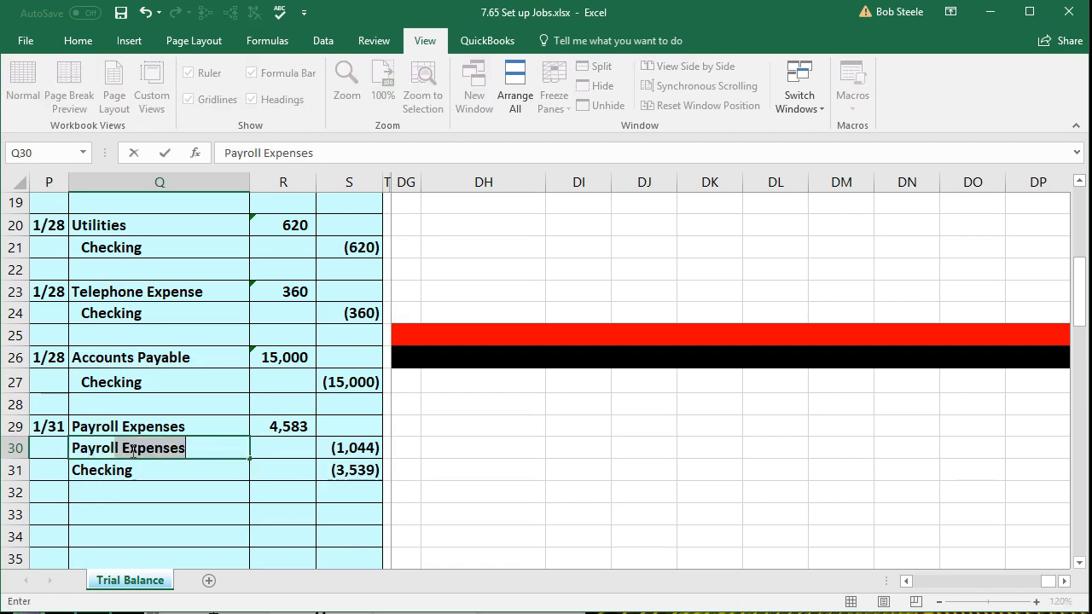
pyautogui.write(' Taxes Payable')
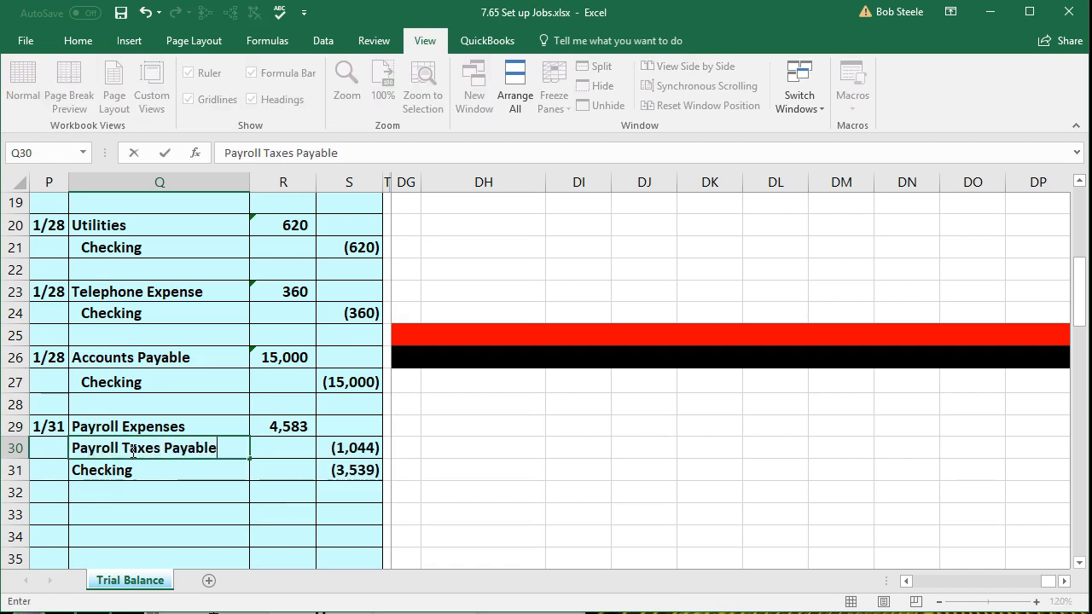
pyautogui.press('Return')
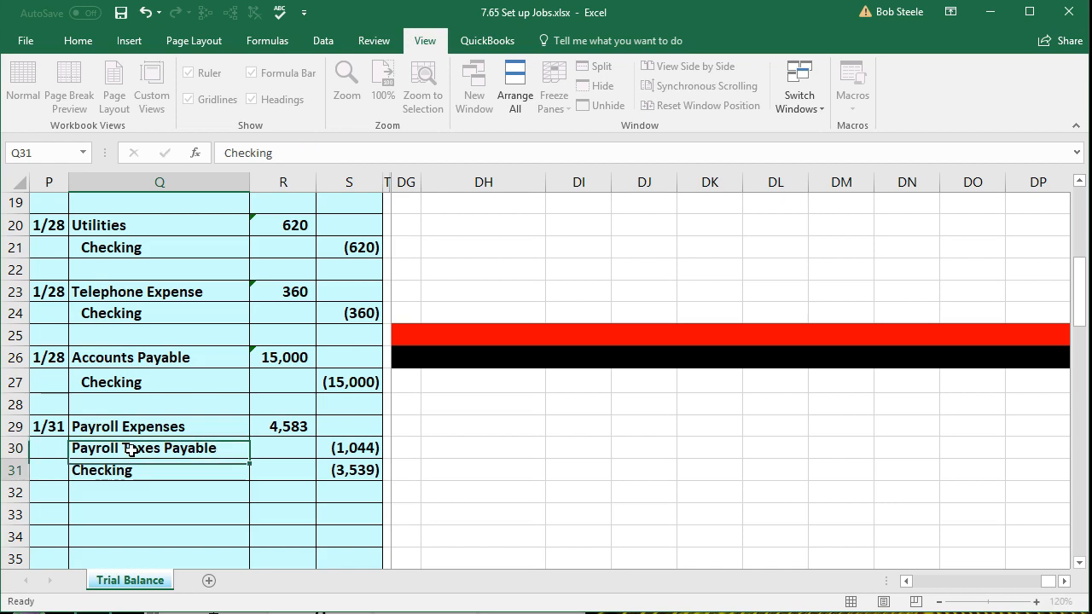
pyautogui.click(325, 451)
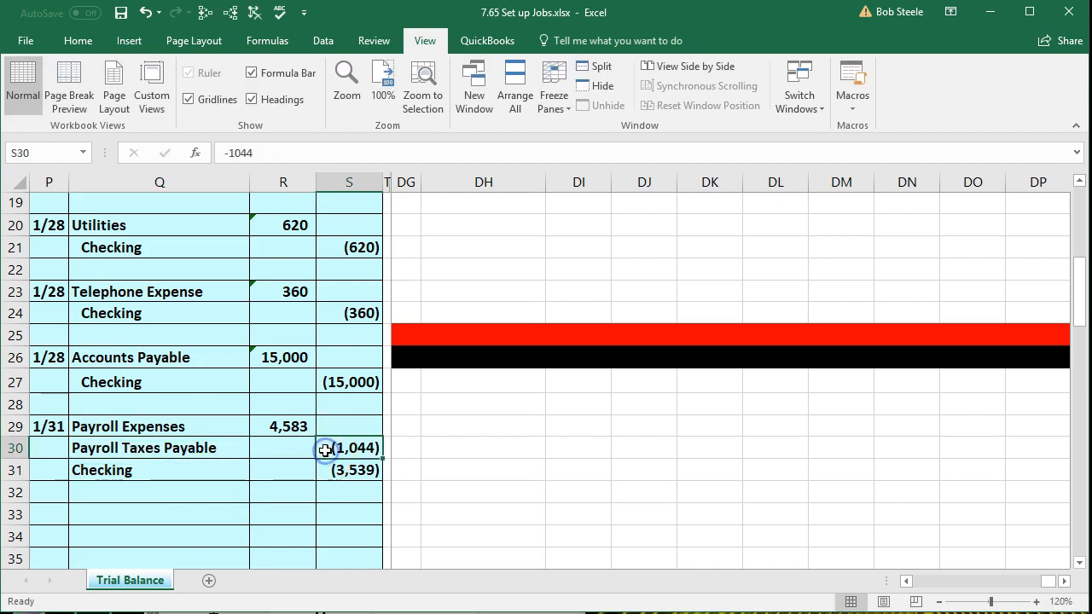
# Indent the credit accounts Payroll Taxes Payable and Checking in Q30:Q31
pyautogui.moveTo(224, 452); pyautogui.dragTo(224, 461)
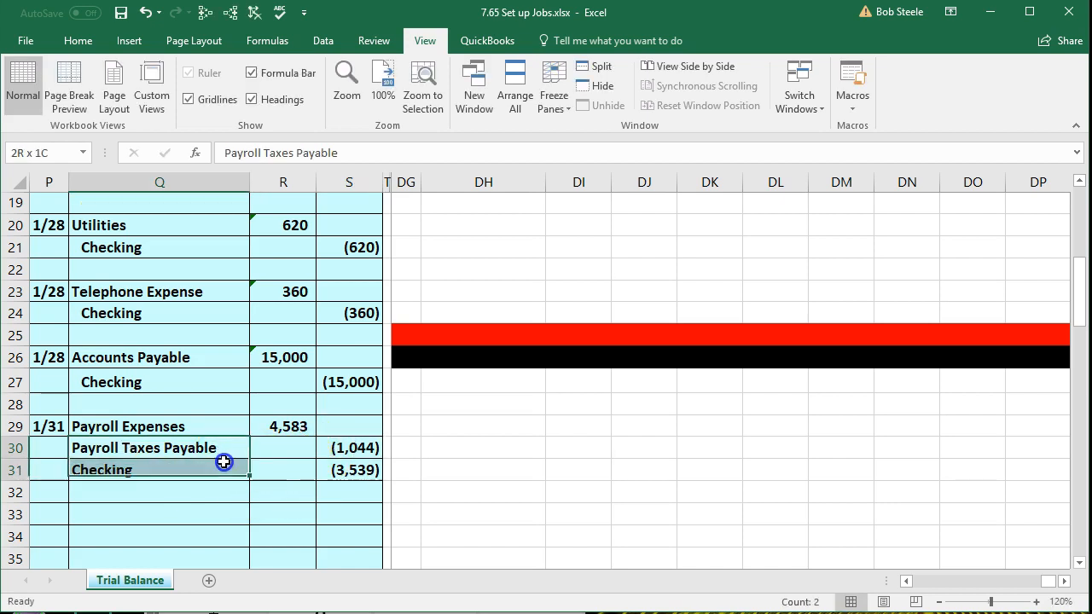
pyautogui.click(74, 46)
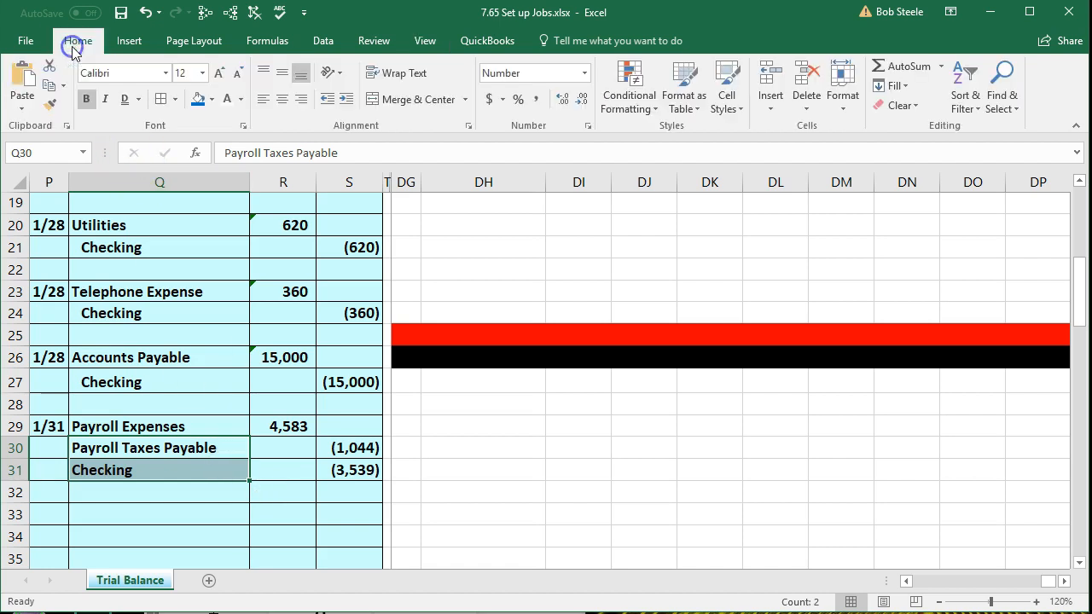
pyautogui.click(344, 100)
pyautogui.scroll(-1, 401, 409)
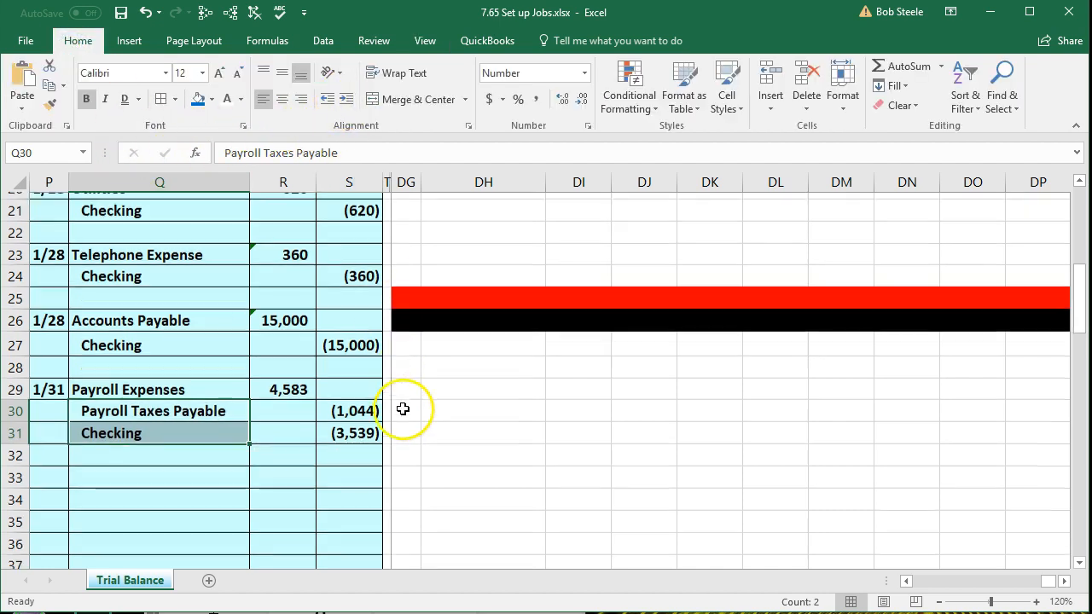
pyautogui.click(361, 465)
# Copy the payroll account names in Q29:Q31 to Q33:Q35 and indent the two credit accounts of the copy
pyautogui.moveTo(166, 361); pyautogui.dragTo(162, 399)
pyautogui.rightClick(162, 399)
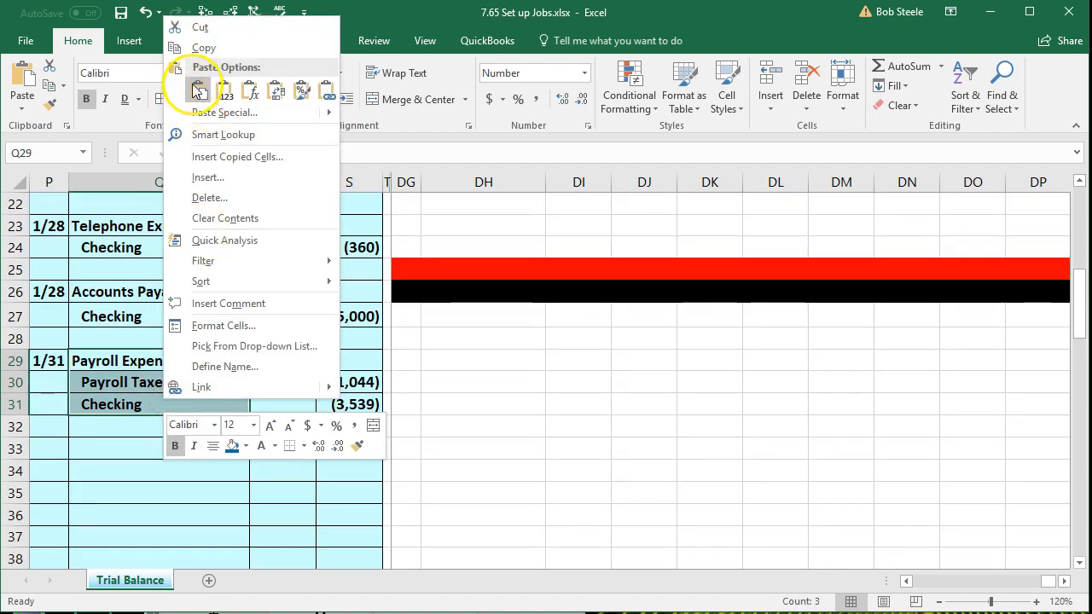
pyautogui.click(194, 44)
pyautogui.click(117, 448)
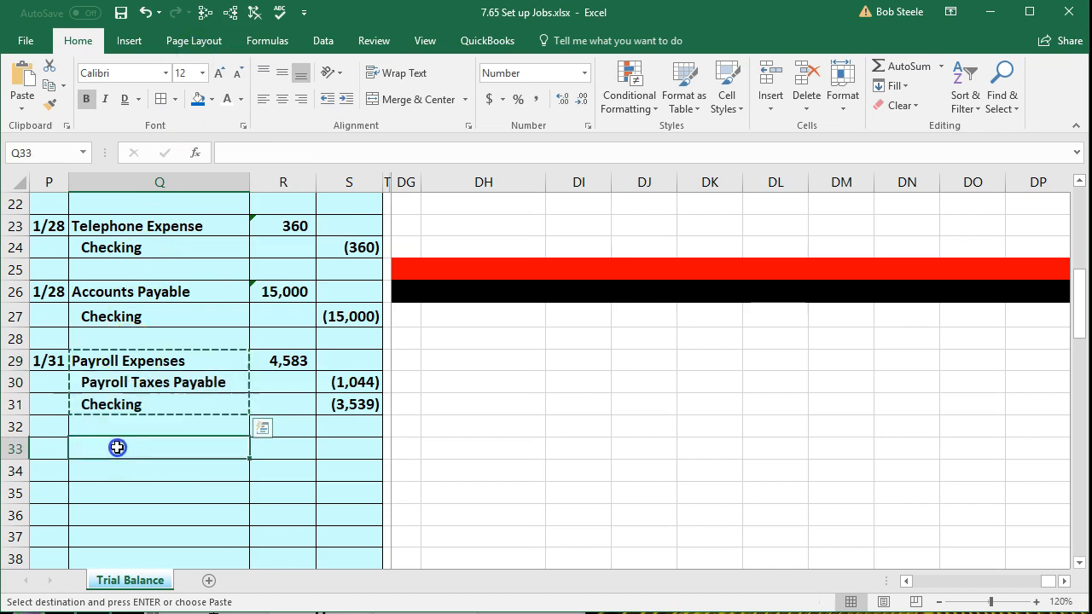
pyautogui.rightClick(119, 449)
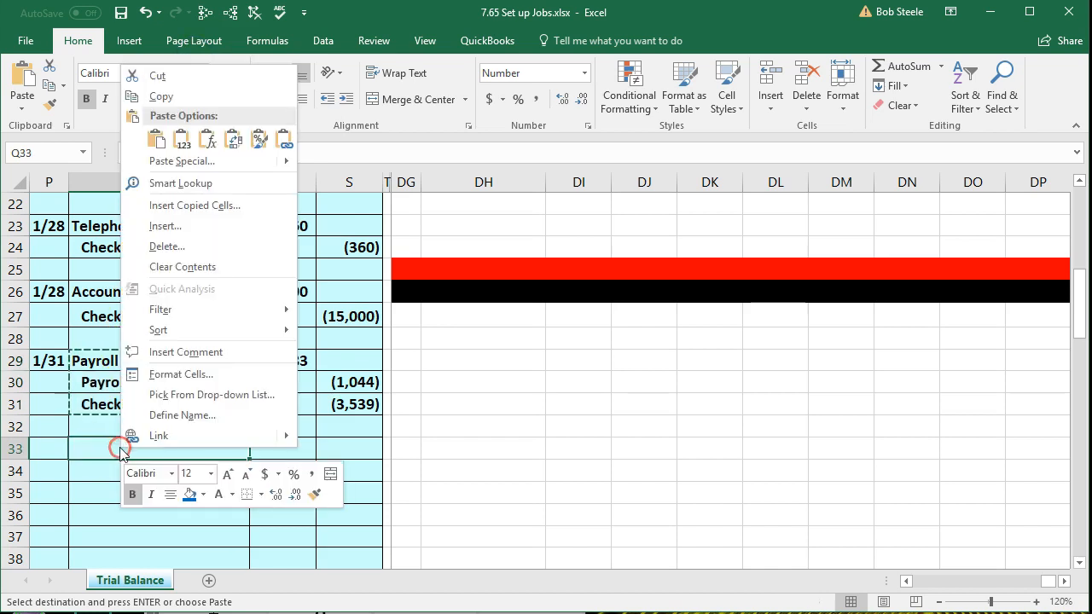
pyautogui.click(156, 138)
pyautogui.moveTo(175, 470); pyautogui.dragTo(175, 486)
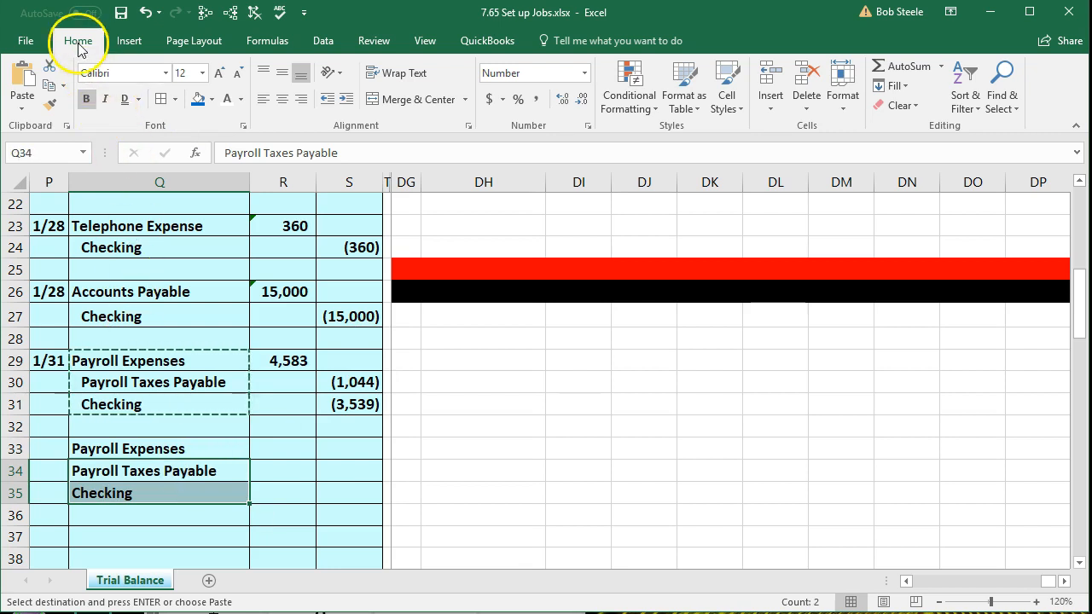
pyautogui.click(348, 101)
# Look up the second employee's total earnings in the payroll register and enter 800 as the Payroll Expenses debit in R33
pyautogui.click(644, 335)
pyautogui.scroll(6, 653, 385)
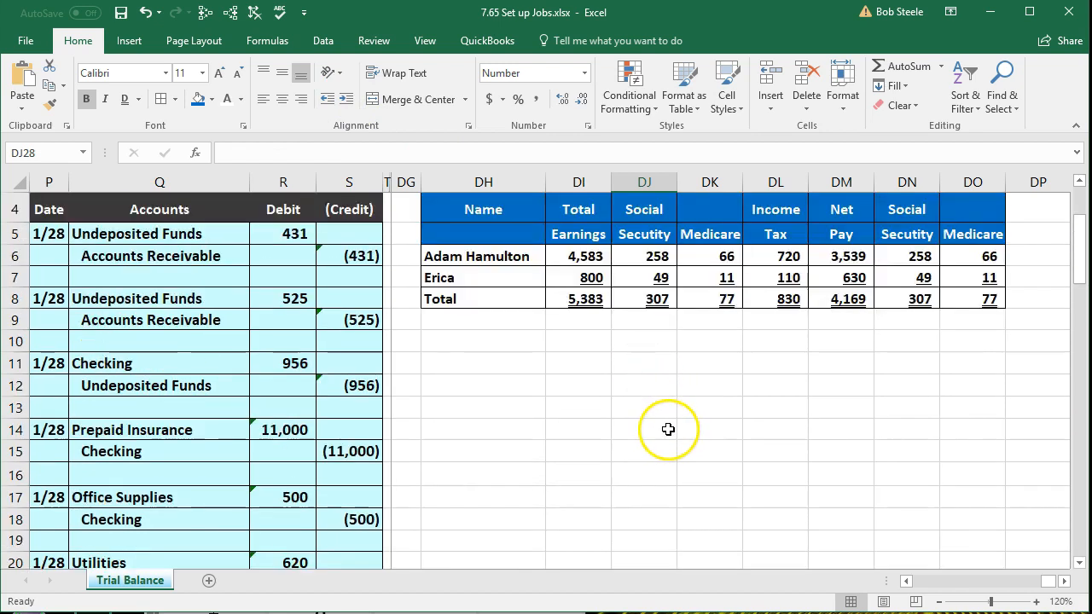
pyautogui.scroll(1, 641, 426)
pyautogui.click(588, 341)
pyautogui.scroll(-3, 600, 485)
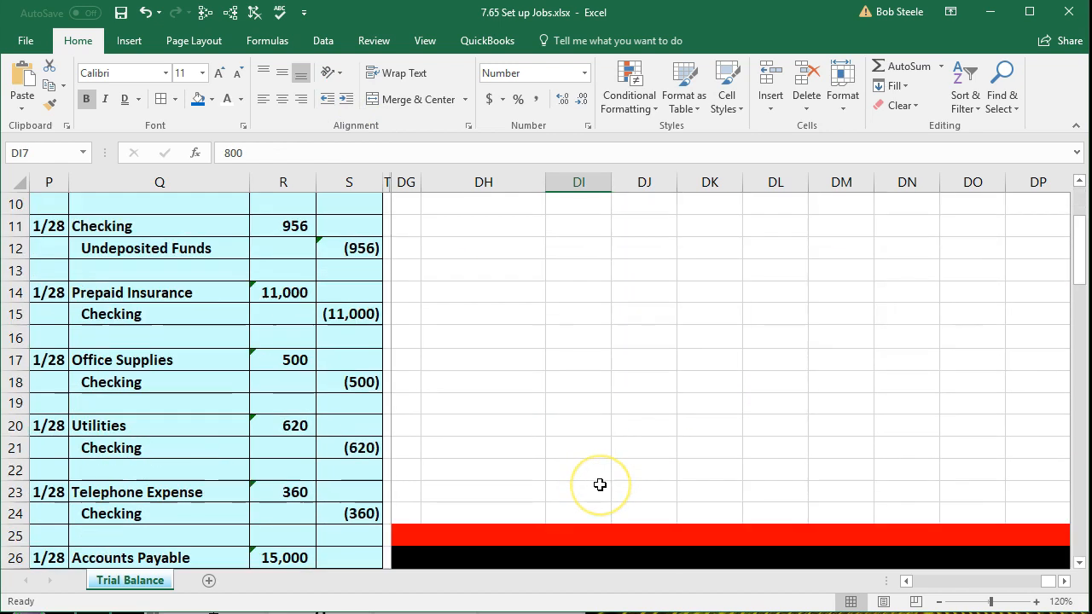
pyautogui.scroll(-5, 600, 485)
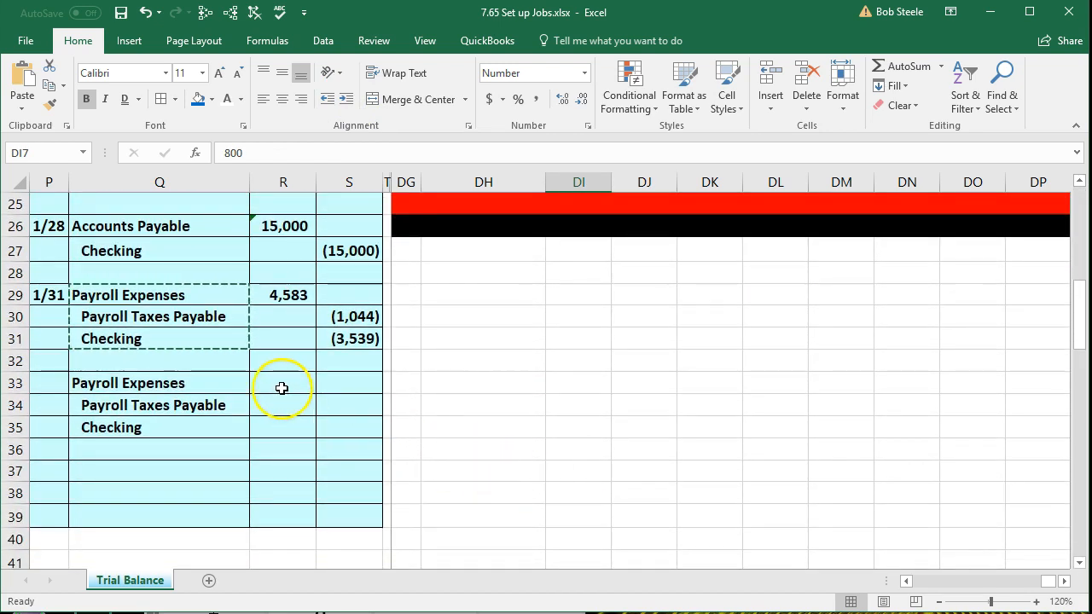
pyautogui.click(282, 389)
pyautogui.write('800')
pyautogui.press('Return')
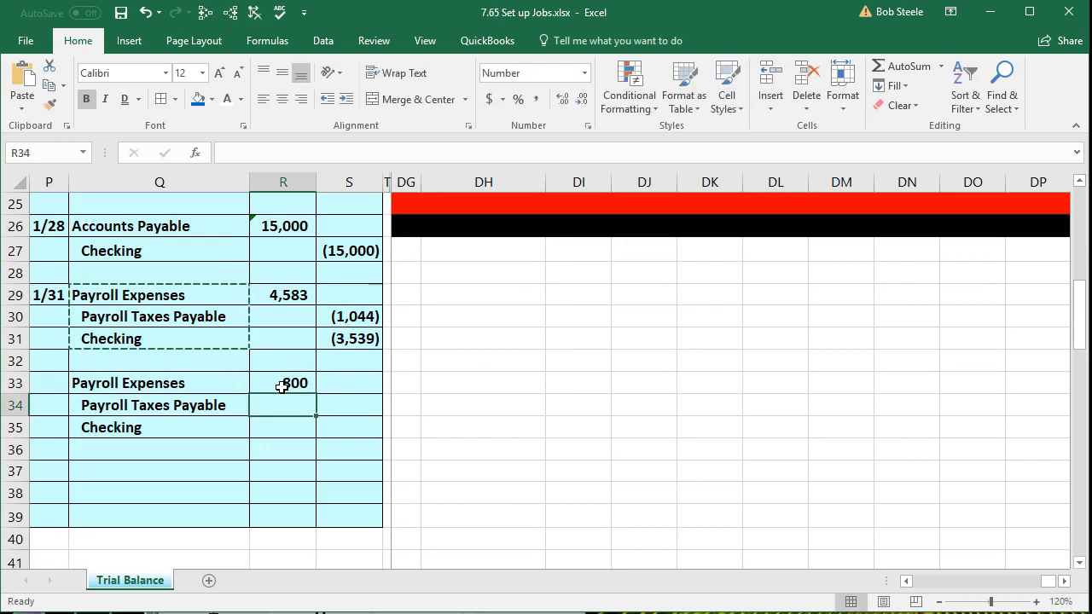
# Look up the second employee's net pay in DM7 and enter it as a Checking credit of -630 in S35
pyautogui.scroll(8, 471, 470)
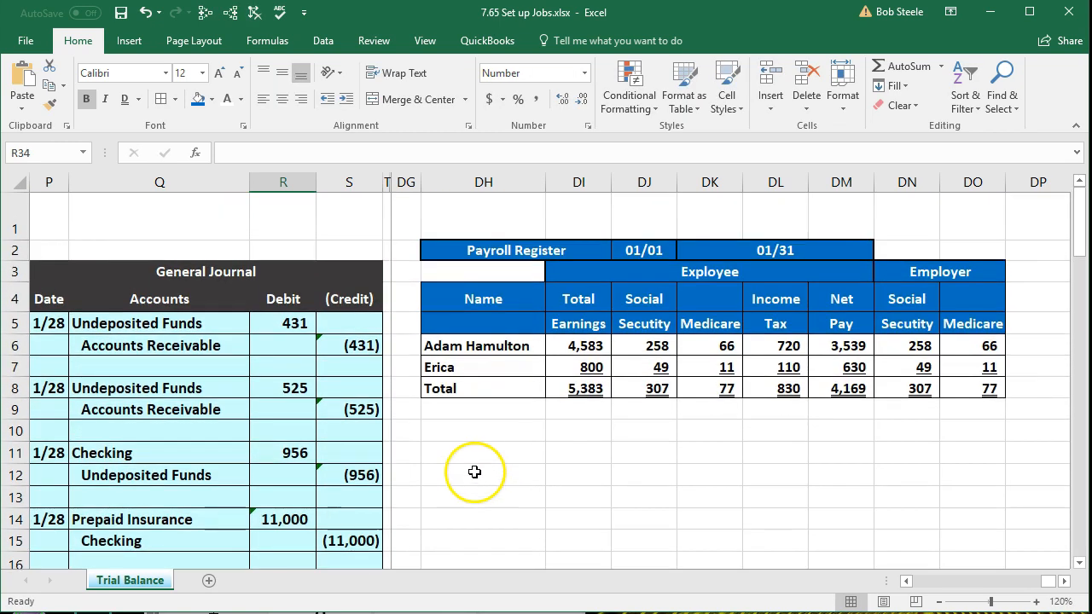
pyautogui.click(849, 367)
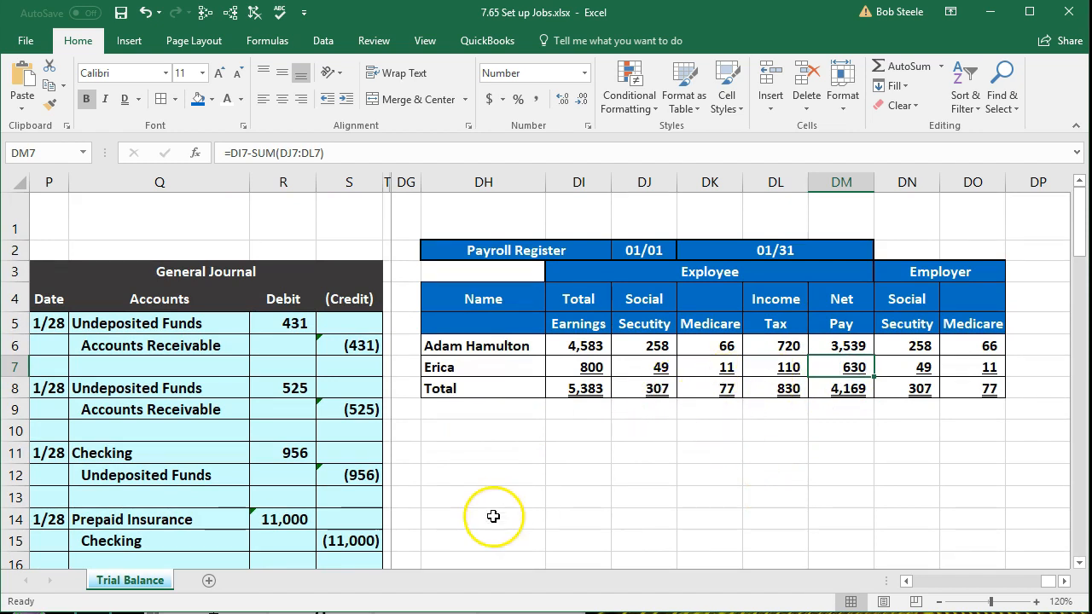
pyautogui.scroll(-4, 490, 537)
pyautogui.scroll(-3, 490, 537)
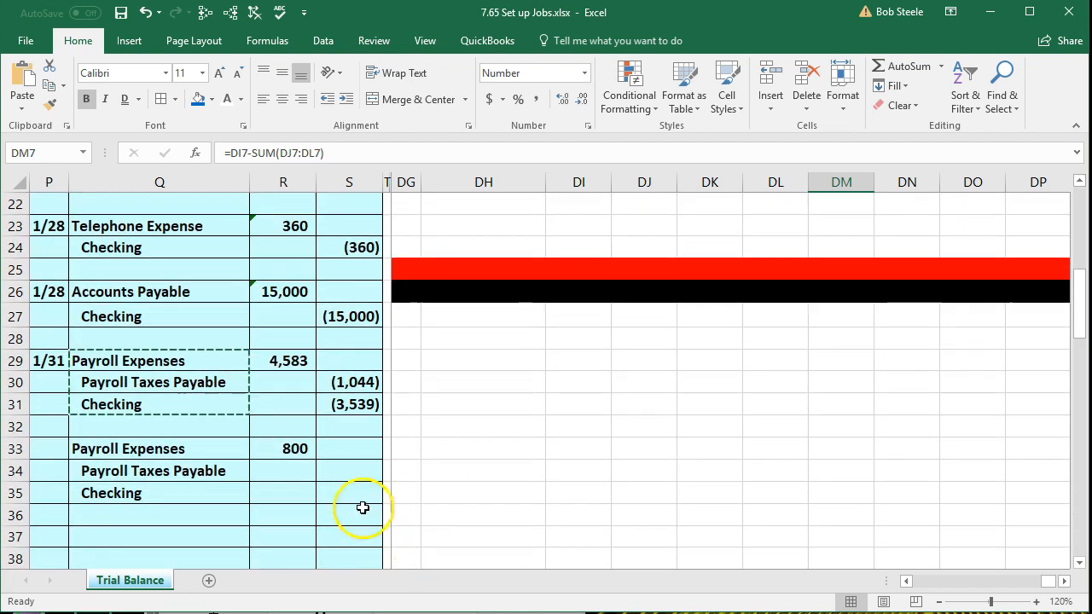
pyautogui.click(351, 491)
pyautogui.write('-630')
pyautogui.press('Return')
# Sum the second employee's withholdings in DJ7:DL7 and enter them as a Payroll Taxes Payable credit of -170 in S34
pyautogui.scroll(7, 361, 512)
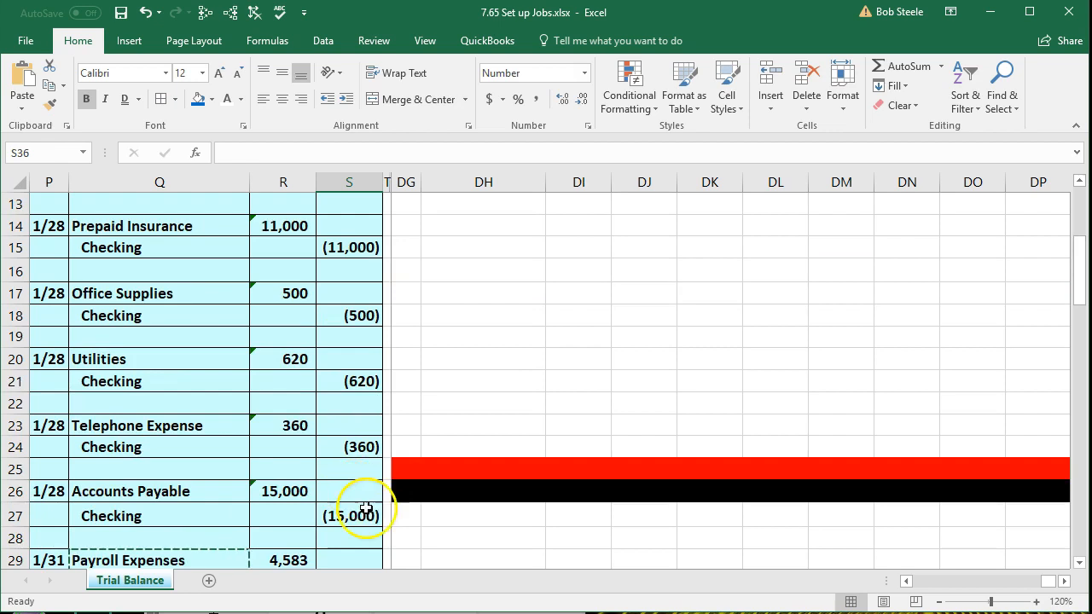
pyautogui.moveTo(642, 367); pyautogui.dragTo(762, 362)
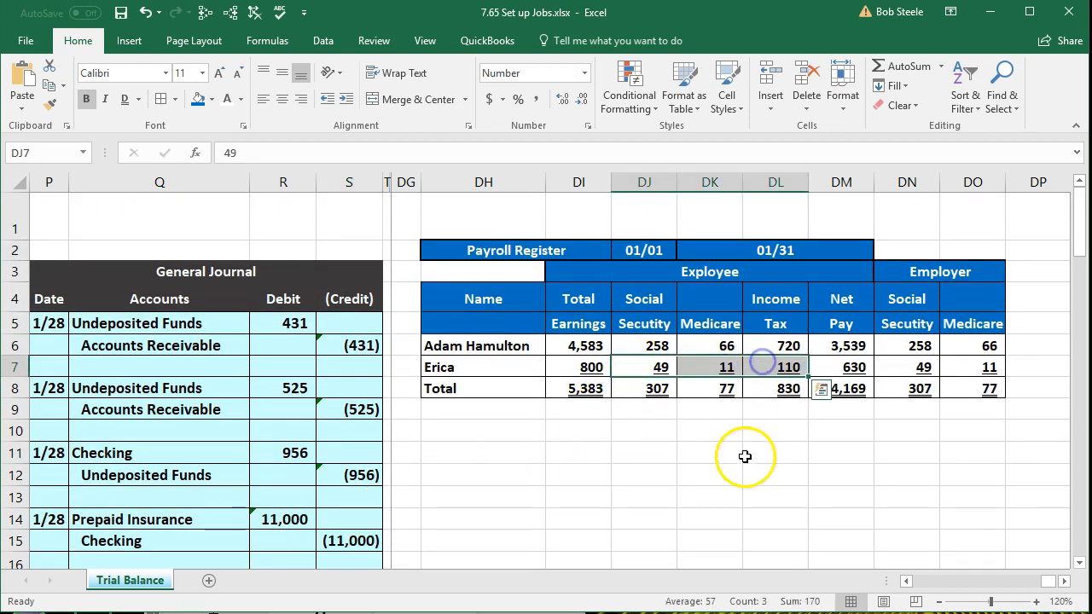
pyautogui.scroll(-8, 576, 499)
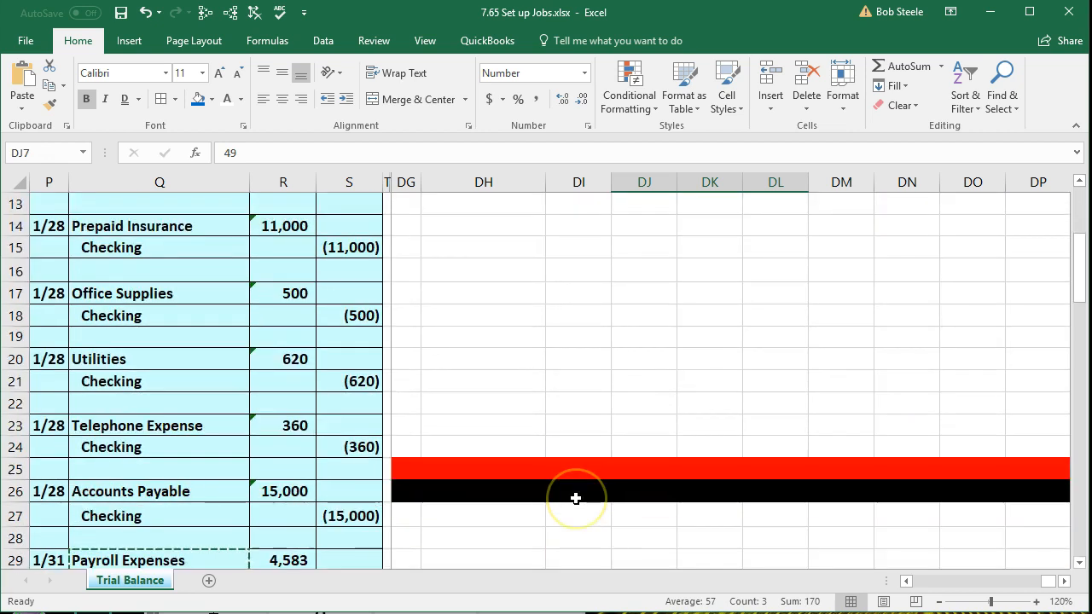
pyautogui.click(362, 407)
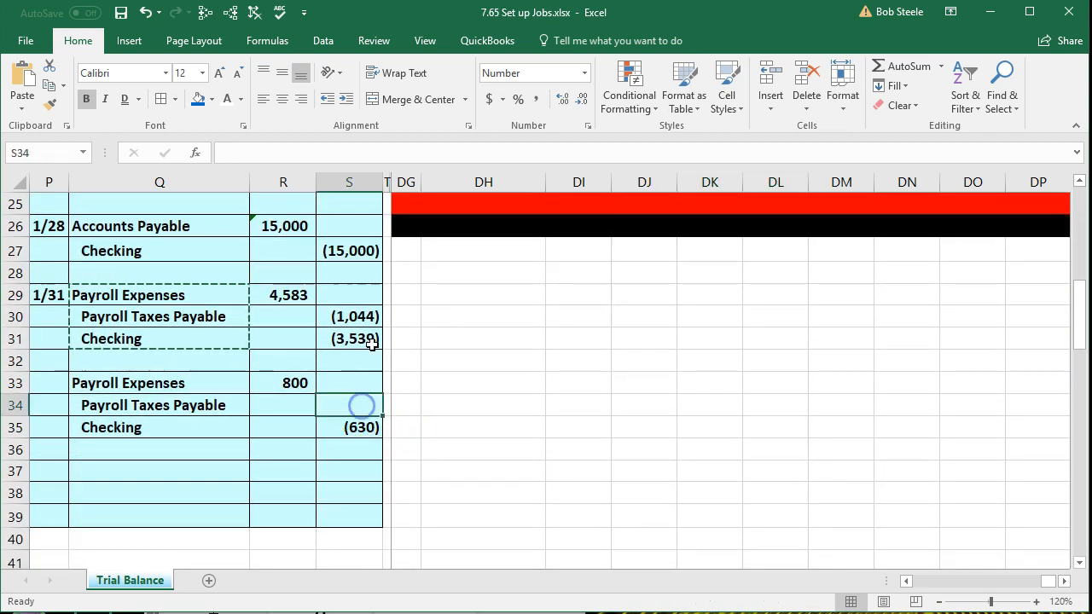
pyautogui.write('-170')
pyautogui.press('Return')
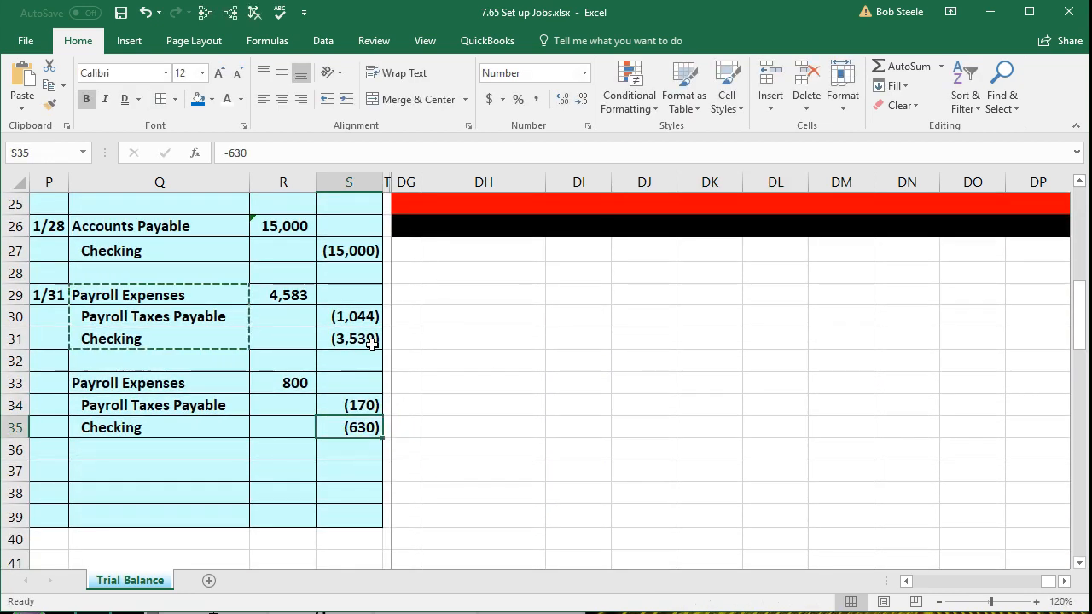
# Check that the second employee's entry in R33:S35 balances and review its Checking, Payroll Expenses and Payroll Taxes Payable lines
pyautogui.moveTo(306, 374); pyautogui.dragTo(334, 422)
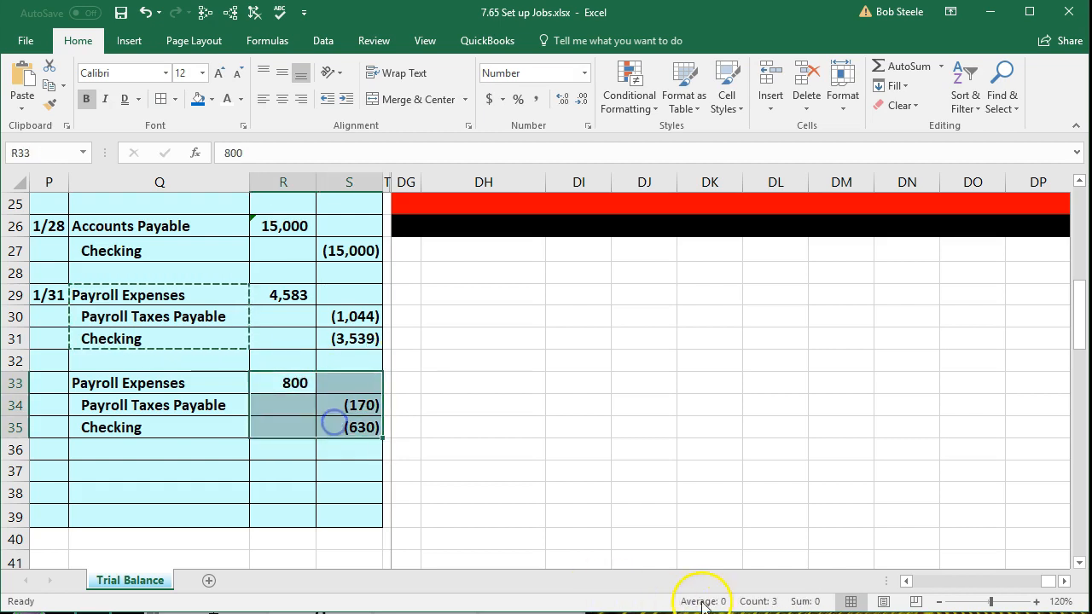
pyautogui.click(347, 495)
pyautogui.moveTo(144, 426); pyautogui.dragTo(330, 439)
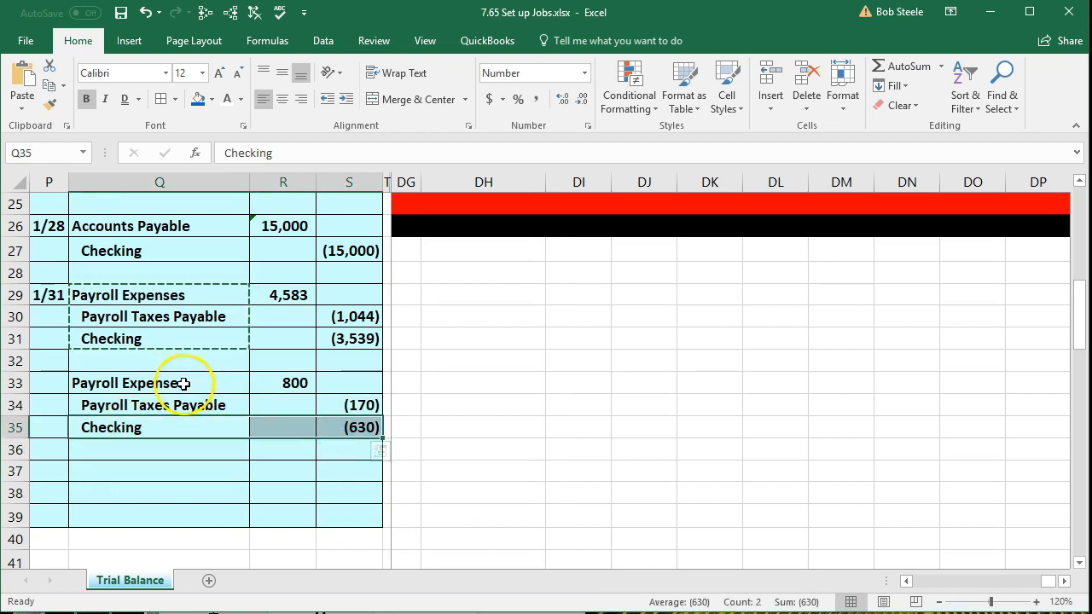
pyautogui.click(183, 384)
pyautogui.click(258, 386)
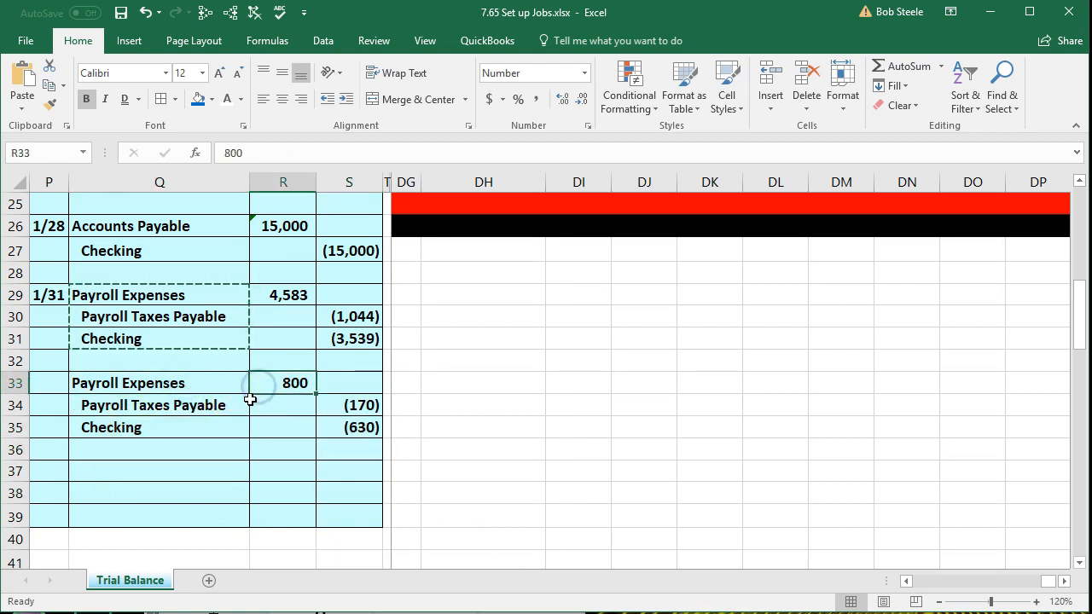
pyautogui.click(341, 407)
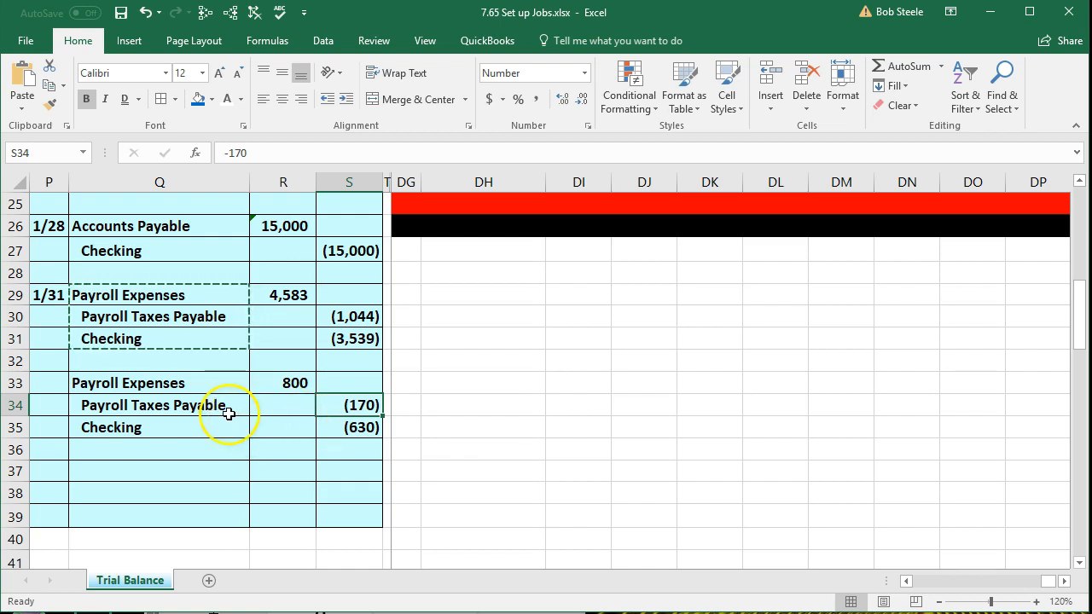
pyautogui.click(622, 490)
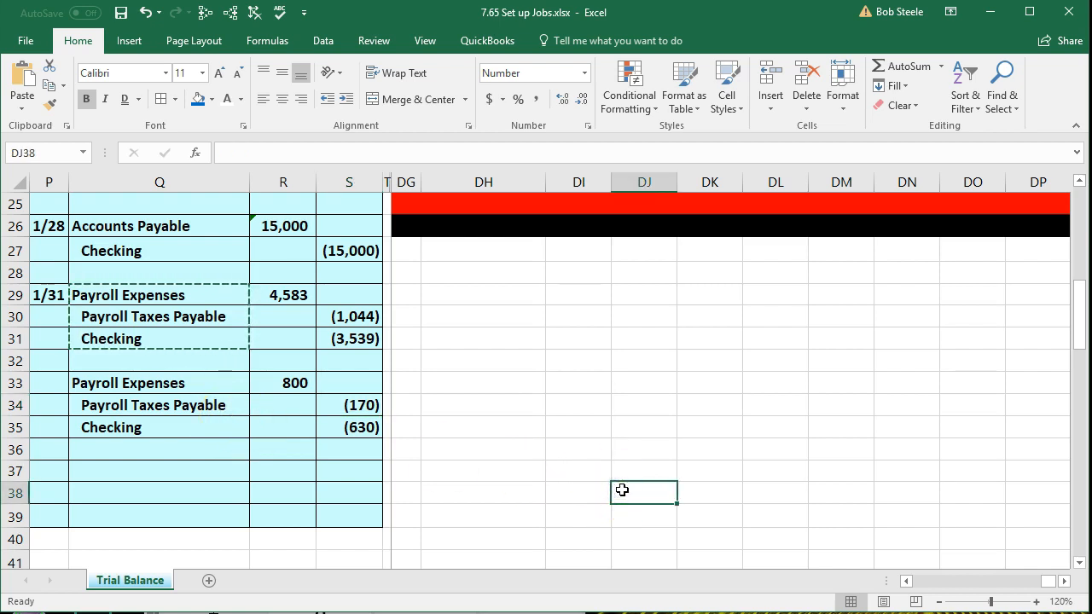
# Compare the employer Social Security and Medicare totals in DN8:DO8 with the employee withholding totals in DJ8:DL8 and total earnings in DI8
pyautogui.scroll(8, 625, 493)
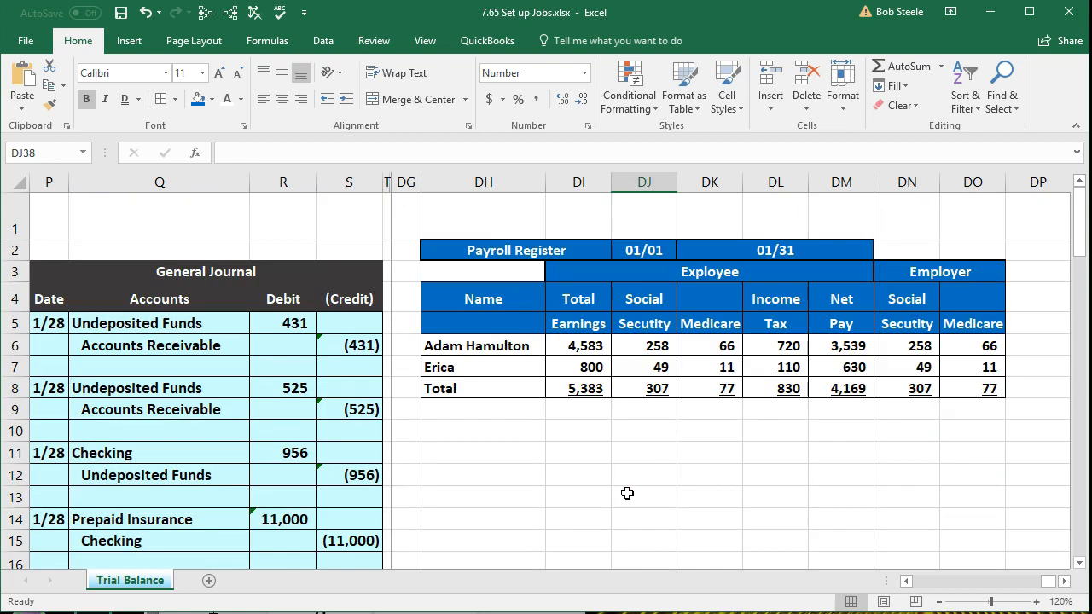
pyautogui.moveTo(894, 273); pyautogui.dragTo(946, 394)
pyautogui.click(944, 420)
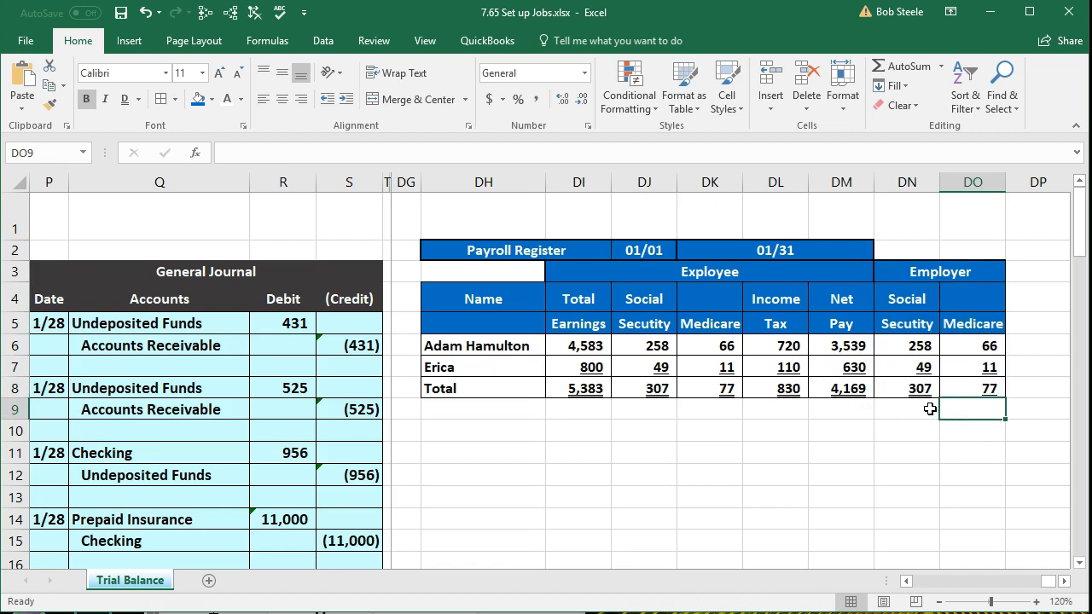
pyautogui.moveTo(915, 390); pyautogui.dragTo(957, 392)
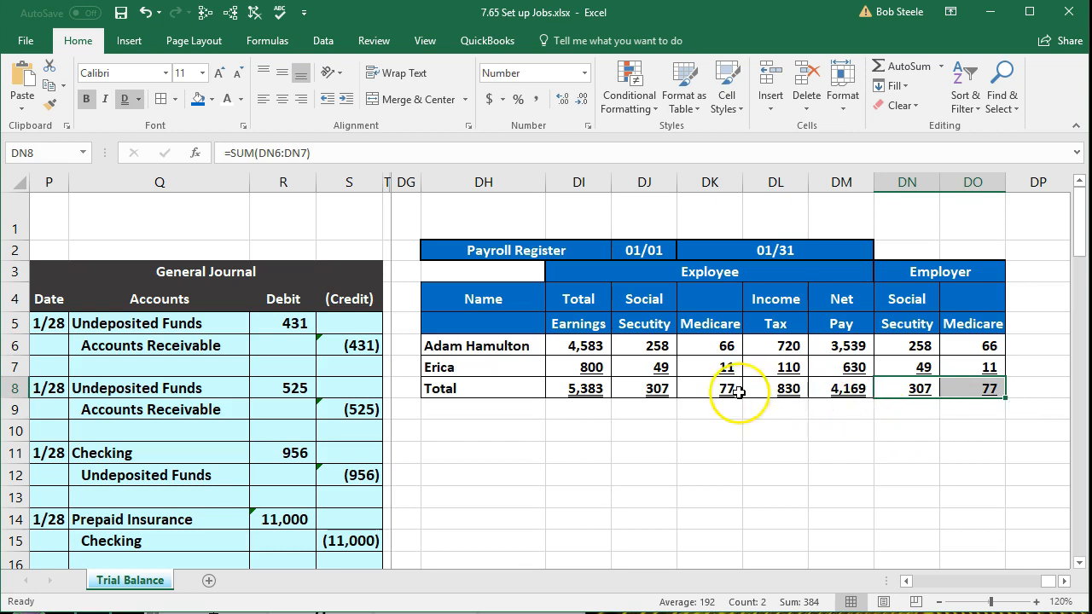
pyautogui.moveTo(654, 394); pyautogui.dragTo(754, 395)
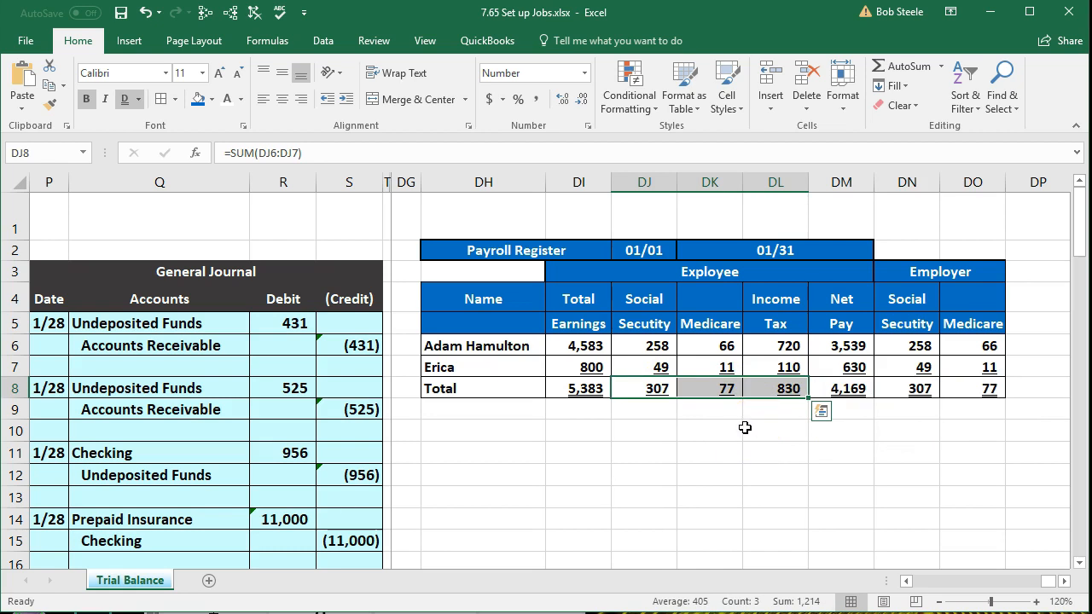
pyautogui.click(586, 394)
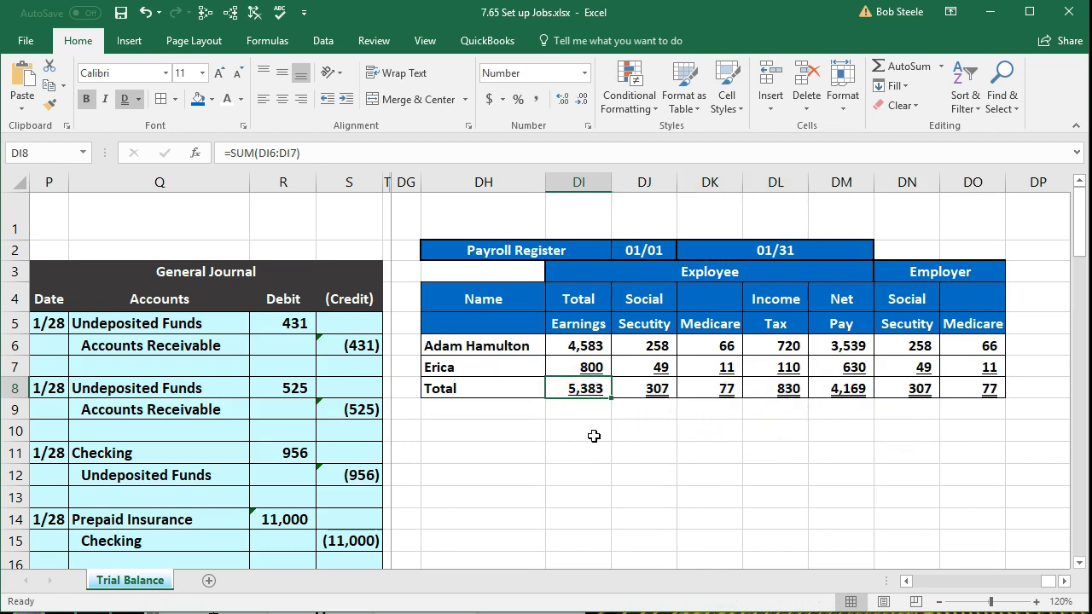
pyautogui.moveTo(629, 398); pyautogui.dragTo(767, 391)
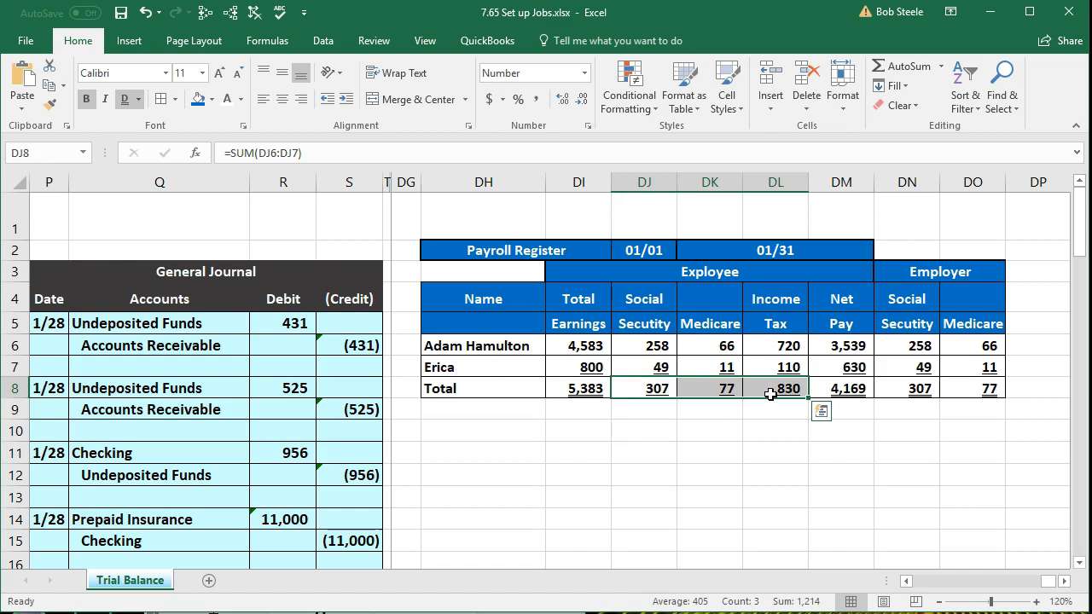
pyautogui.moveTo(914, 390); pyautogui.dragTo(970, 403)
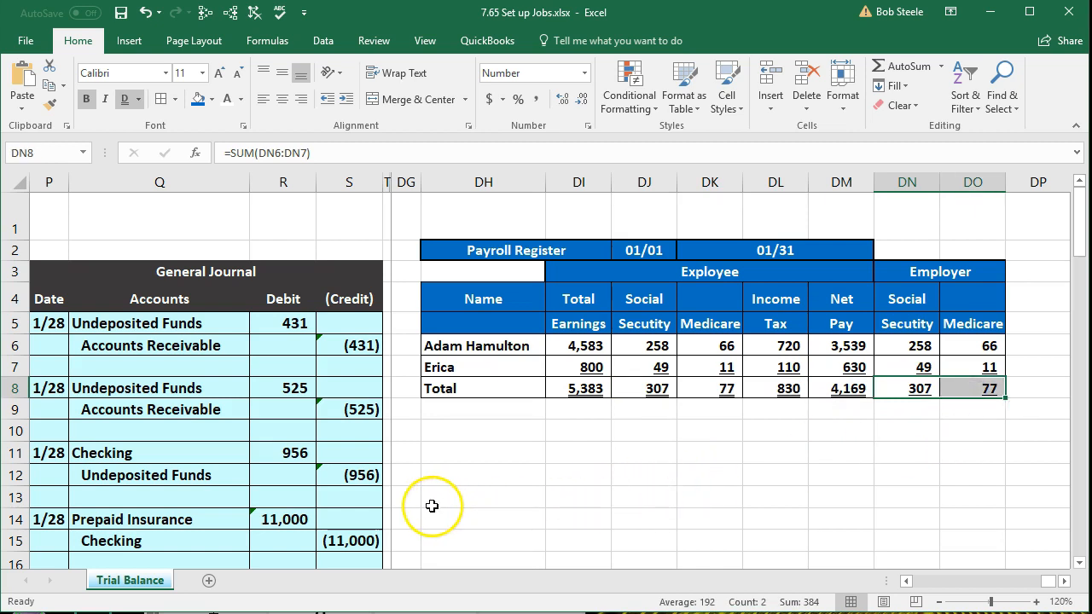
# Copy the Payroll Expenses account name from Q33 to Q37 to start the employer payroll tax entry
pyautogui.click(268, 517)
pyautogui.scroll(-4, 267, 512)
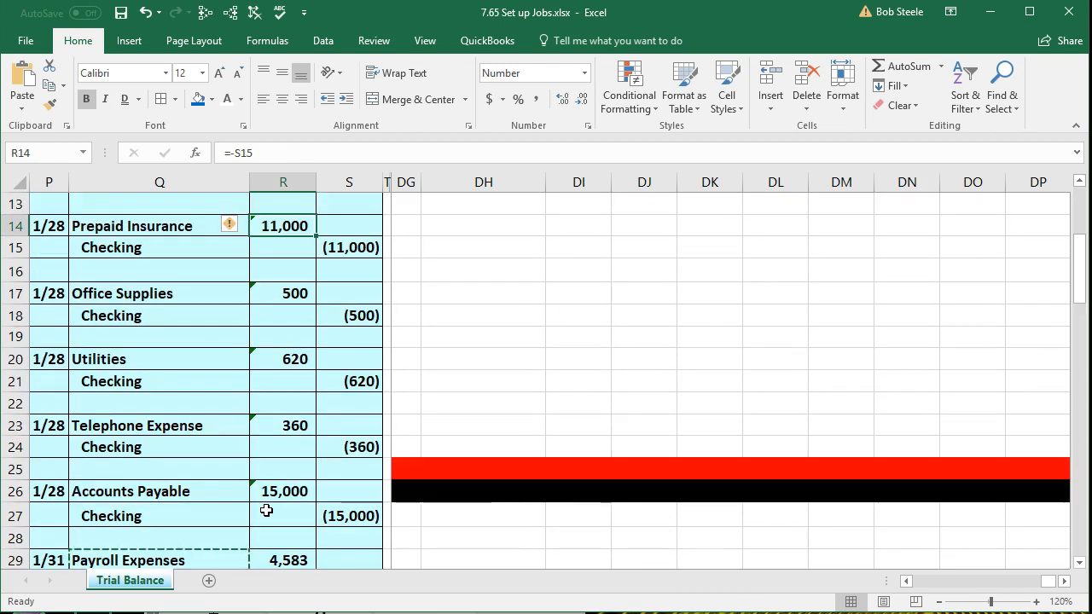
pyautogui.scroll(-4, 267, 510)
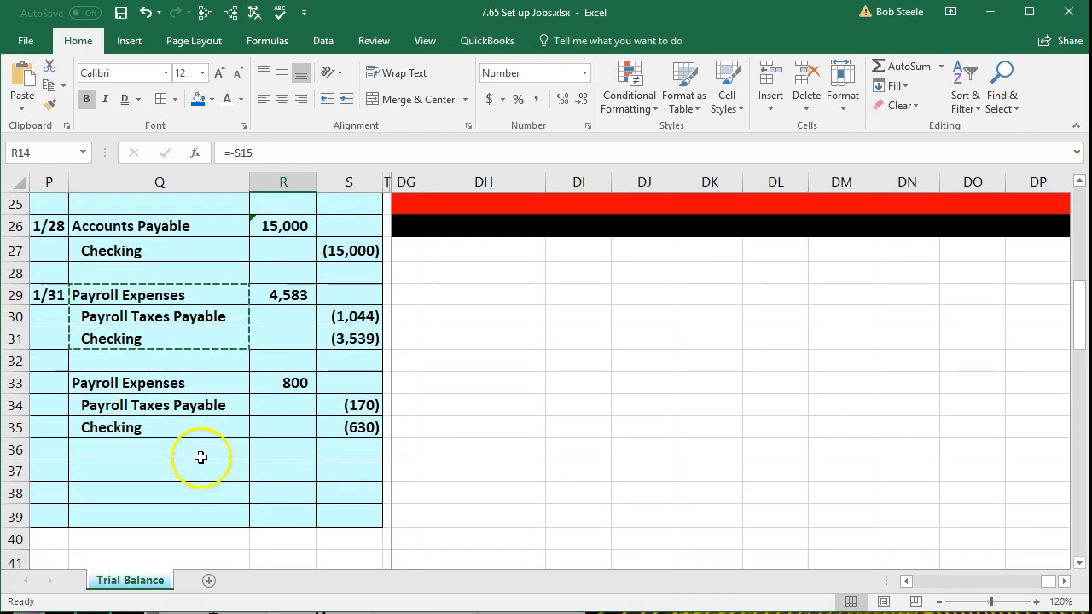
pyautogui.click(175, 381)
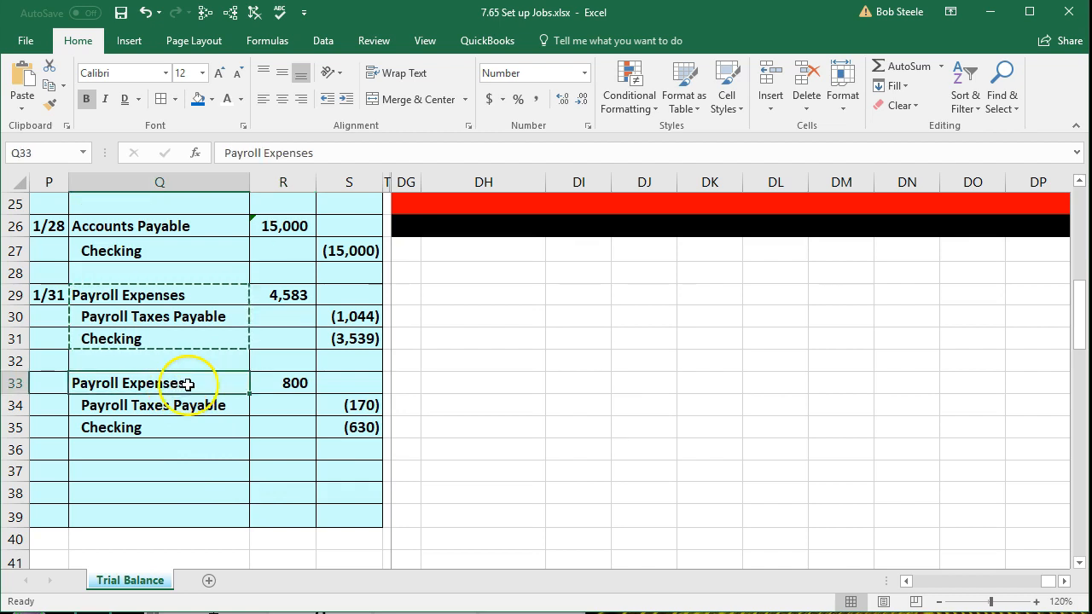
pyautogui.rightClick(198, 386)
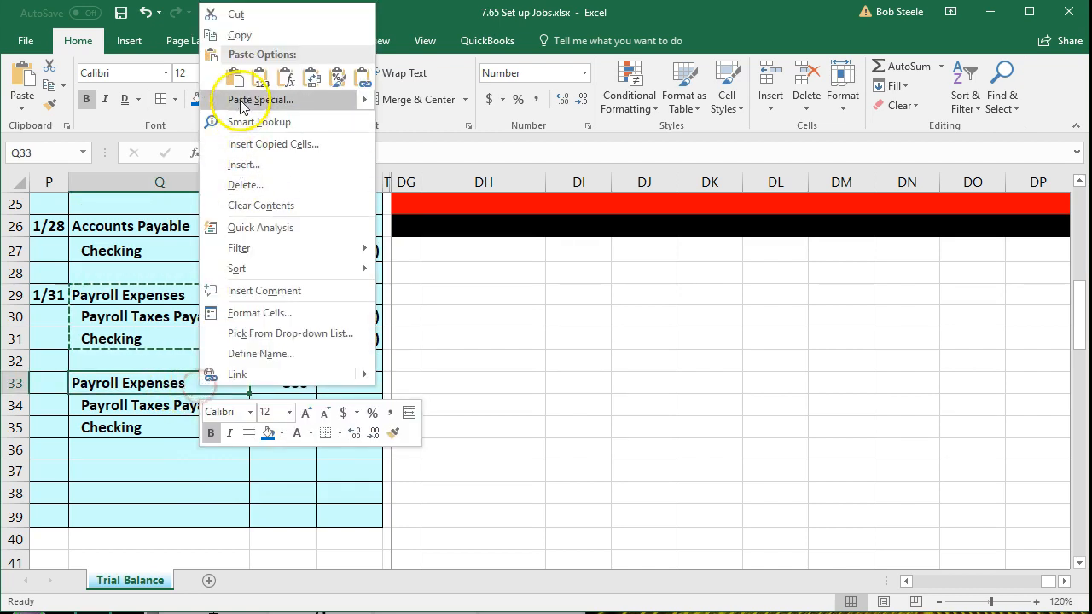
pyautogui.click(248, 36)
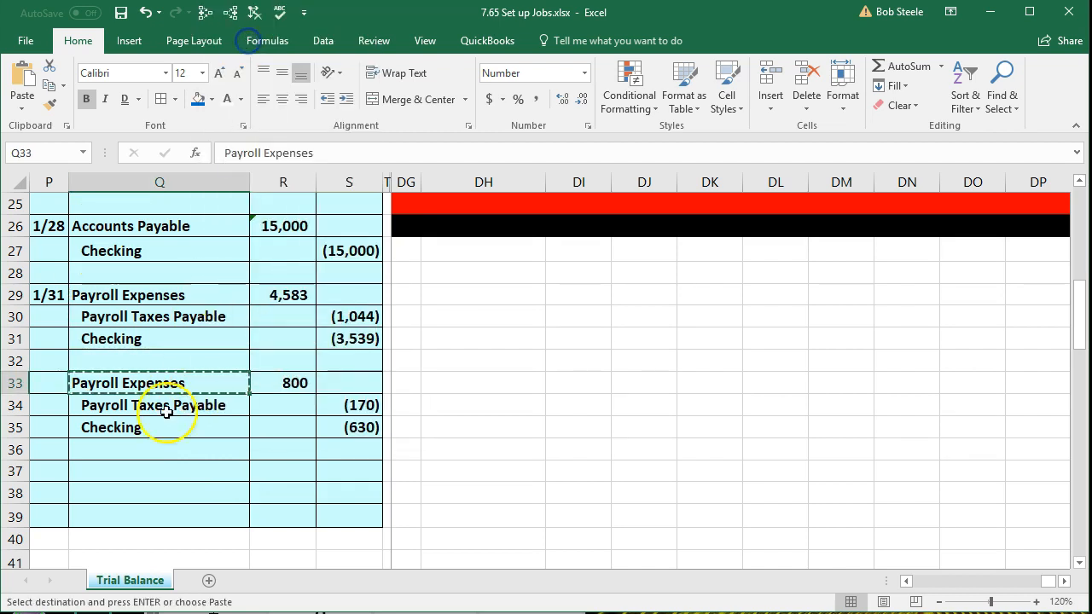
pyautogui.rightClick(130, 471)
pyautogui.click(210, 163)
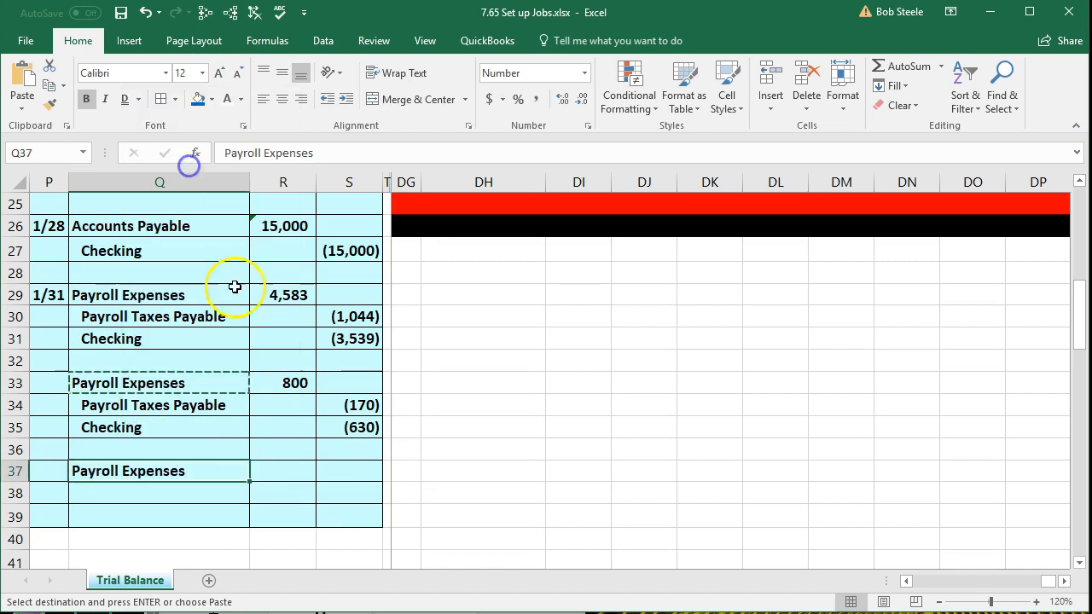
# Sum the employer Social Security and Medicare totals in DN8:DO8 and enter them as a Payroll Expenses debit of 384 in R37
pyautogui.click(297, 469)
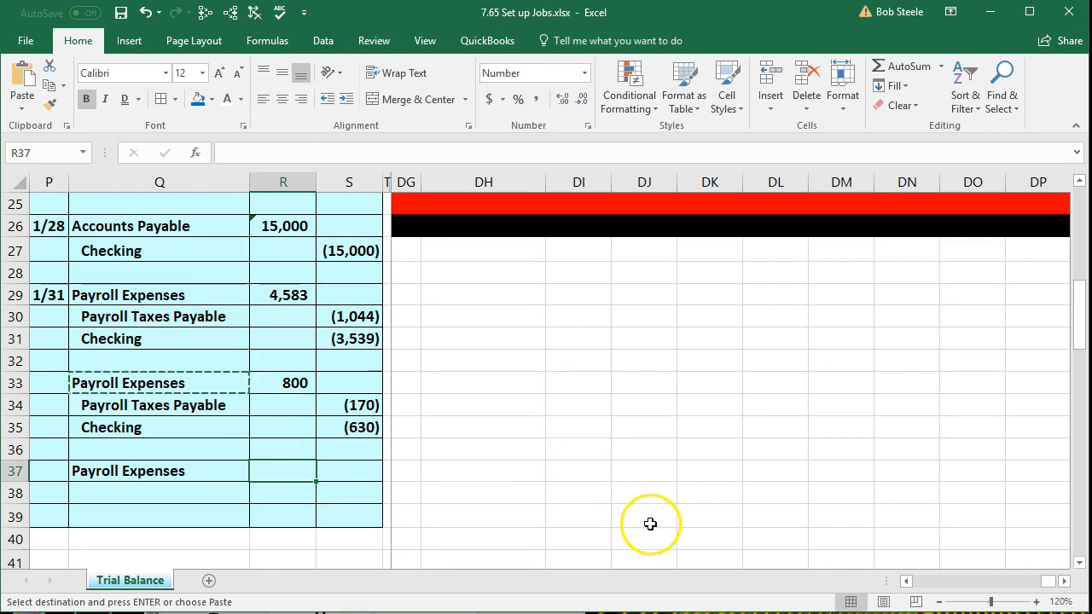
pyautogui.scroll(6, 654, 523)
pyautogui.scroll(2, 653, 523)
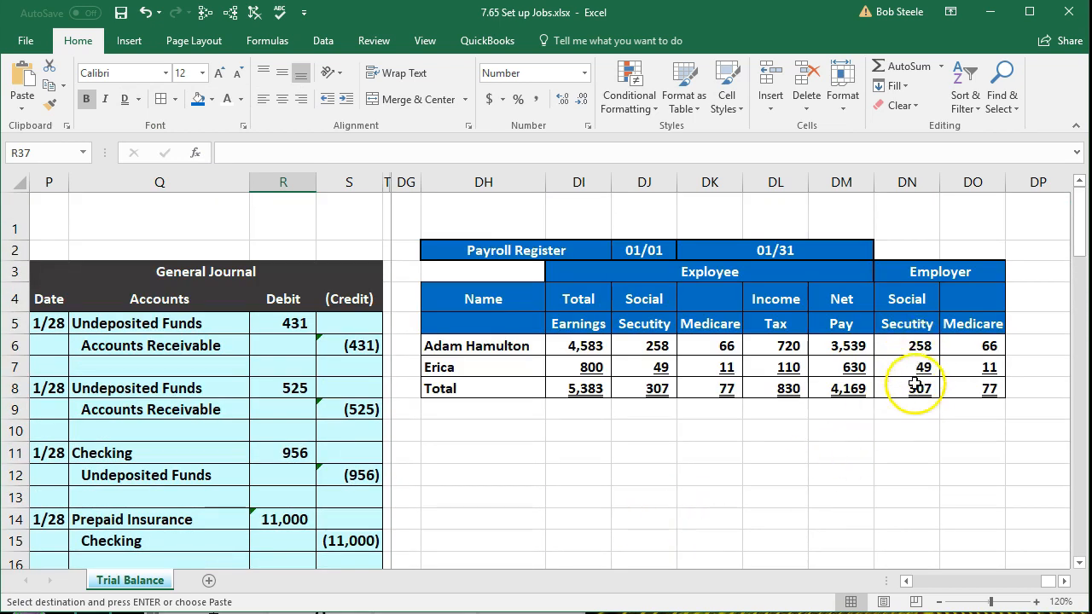
pyautogui.moveTo(898, 272); pyautogui.dragTo(963, 390)
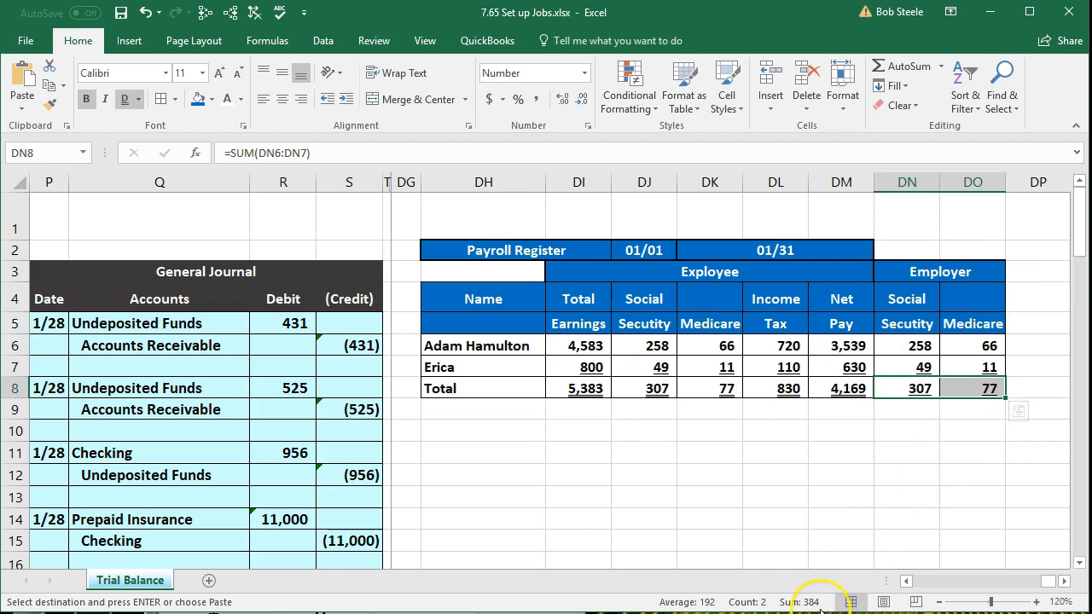
pyautogui.scroll(-9, 367, 529)
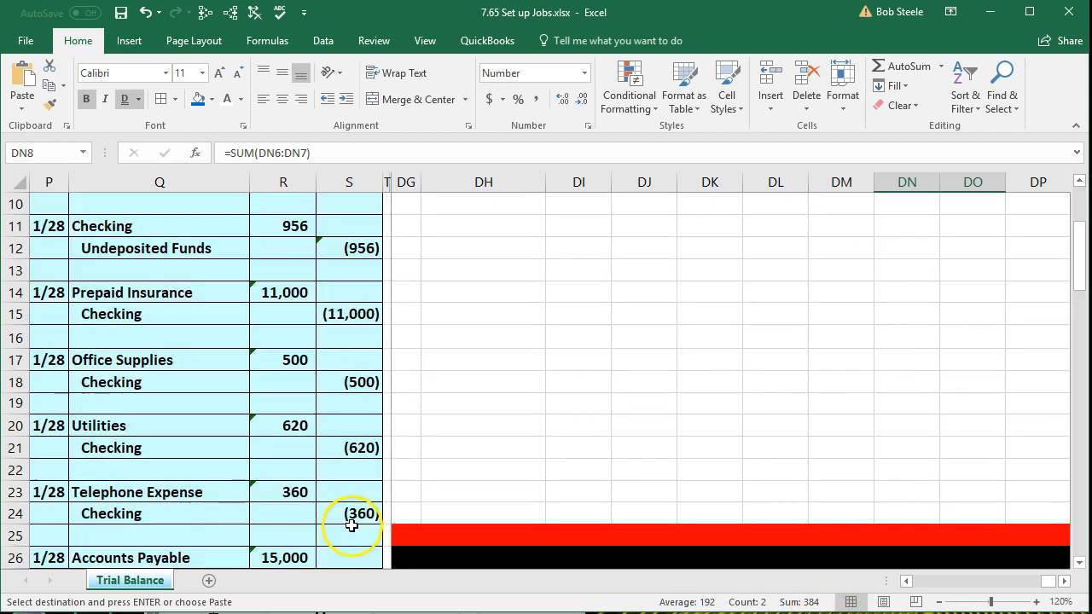
pyautogui.click(269, 402)
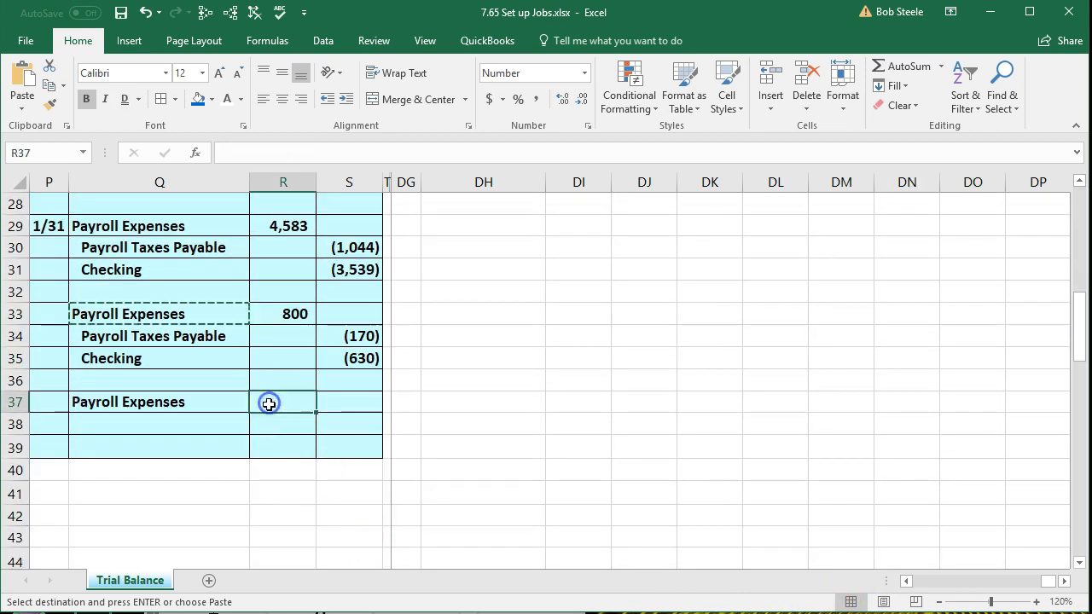
pyautogui.write('384')
pyautogui.press('Return')
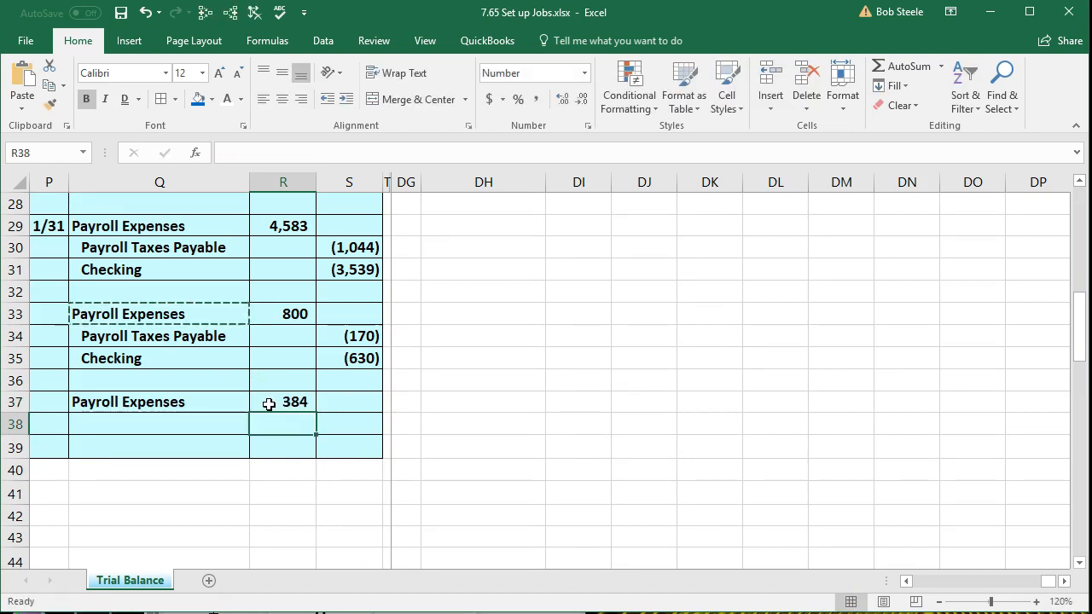
# Enter the offsetting credit in S38 as the formula -R37
pyautogui.press('Right')
pyautogui.write('-')
pyautogui.click(269, 403)
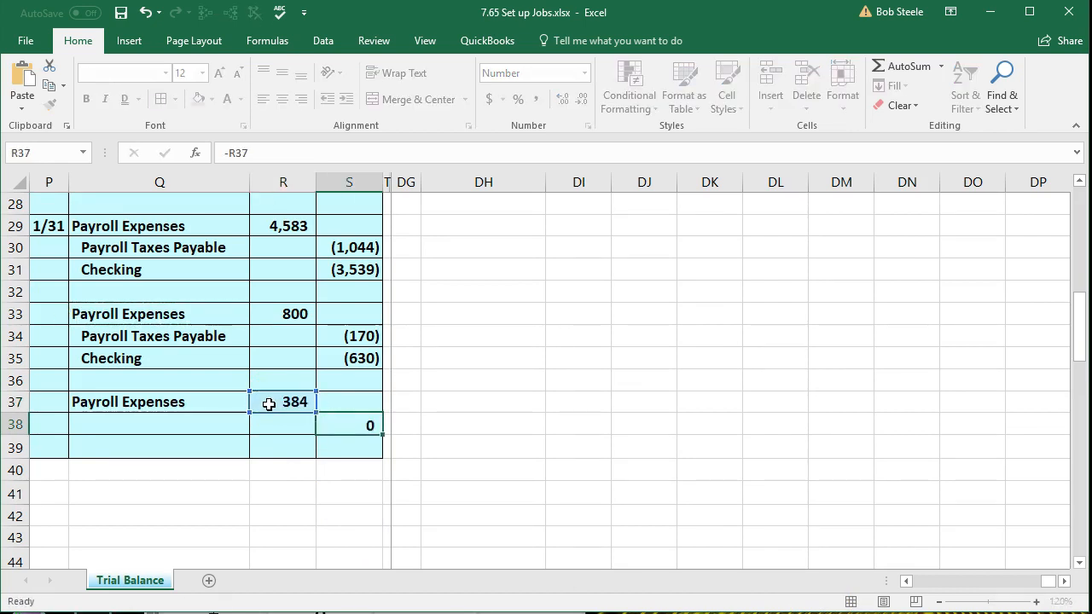
pyautogui.press('Return')
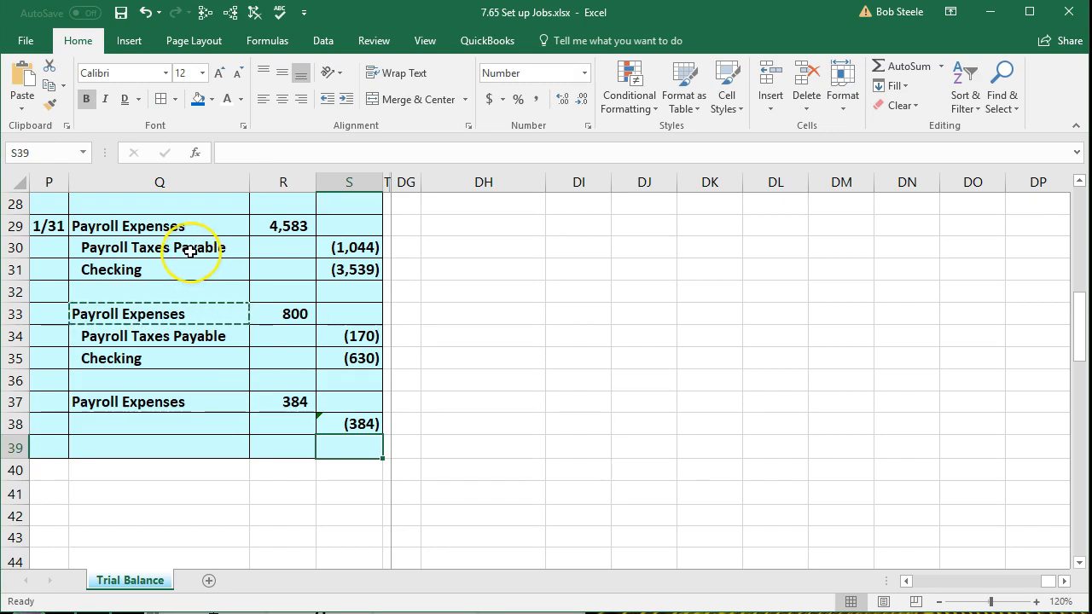
# Copy the Payroll Taxes Payable account name from Q30 to Q38 as values only and indent it
pyautogui.click(218, 247)
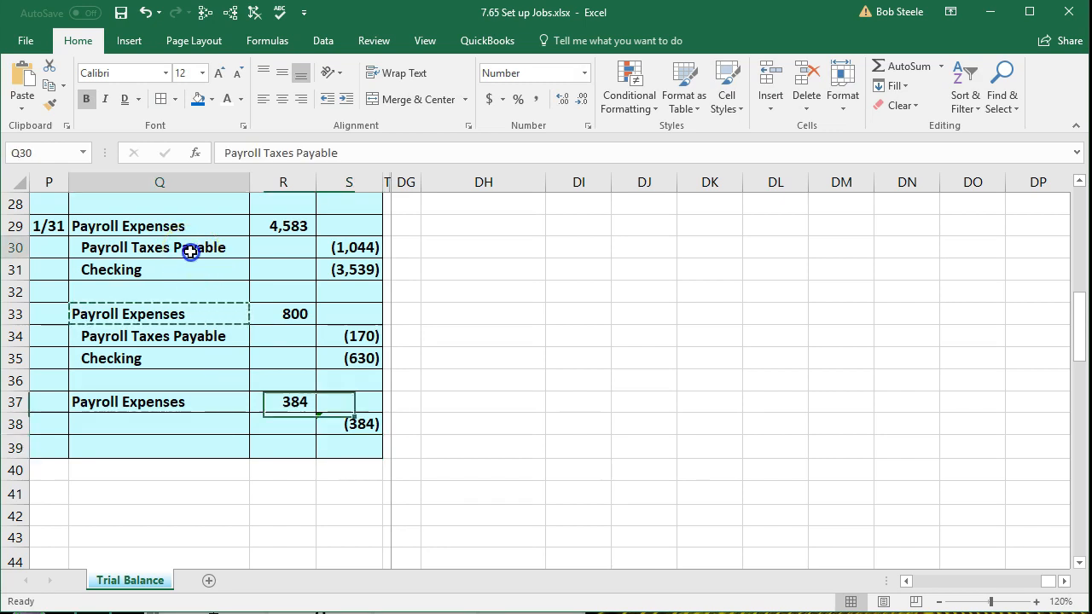
pyautogui.rightClick(218, 248)
pyautogui.click(210, 284)
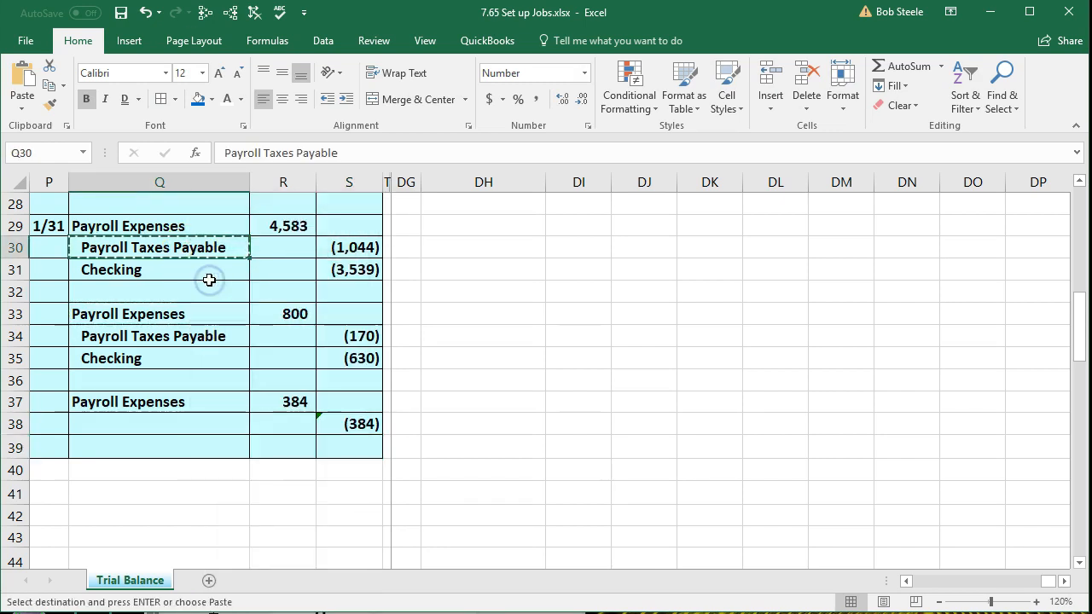
pyautogui.click(179, 417)
pyautogui.rightClick(180, 418)
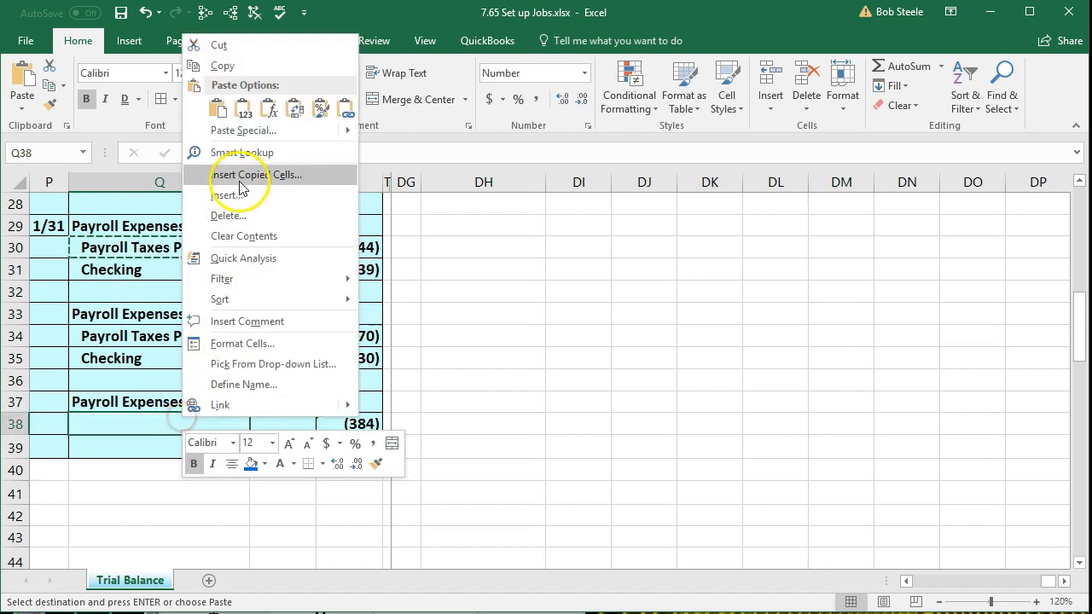
pyautogui.click(244, 108)
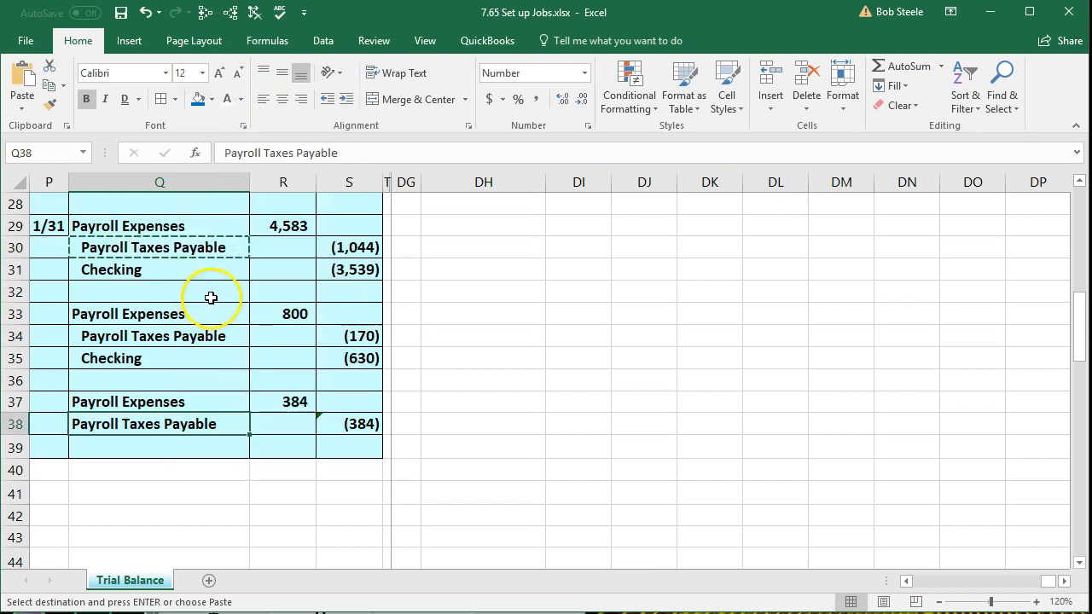
pyautogui.click(346, 99)
# Show the trial balance beside the journal and fill the first 1/31 payroll entry in Q29:S31 with light green
pyautogui.click(287, 264)
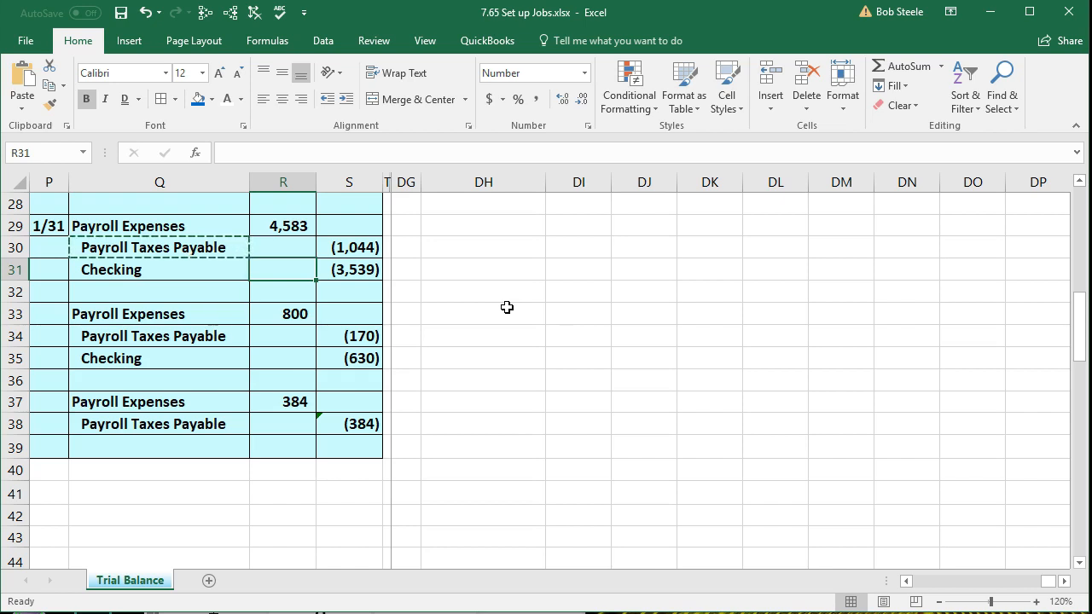
pyautogui.press('Right')
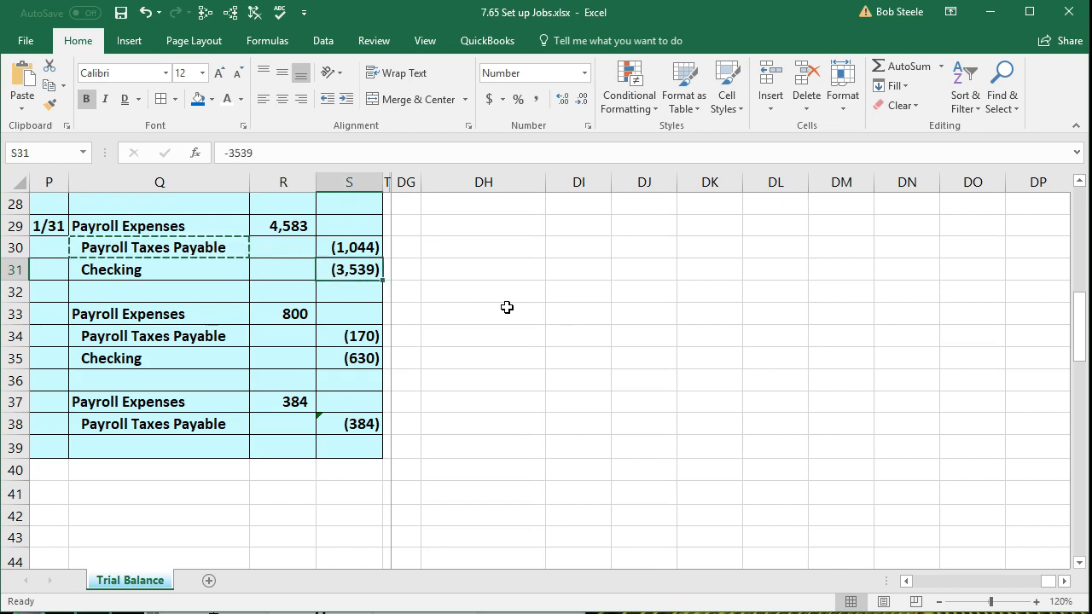
pyautogui.press('Right')
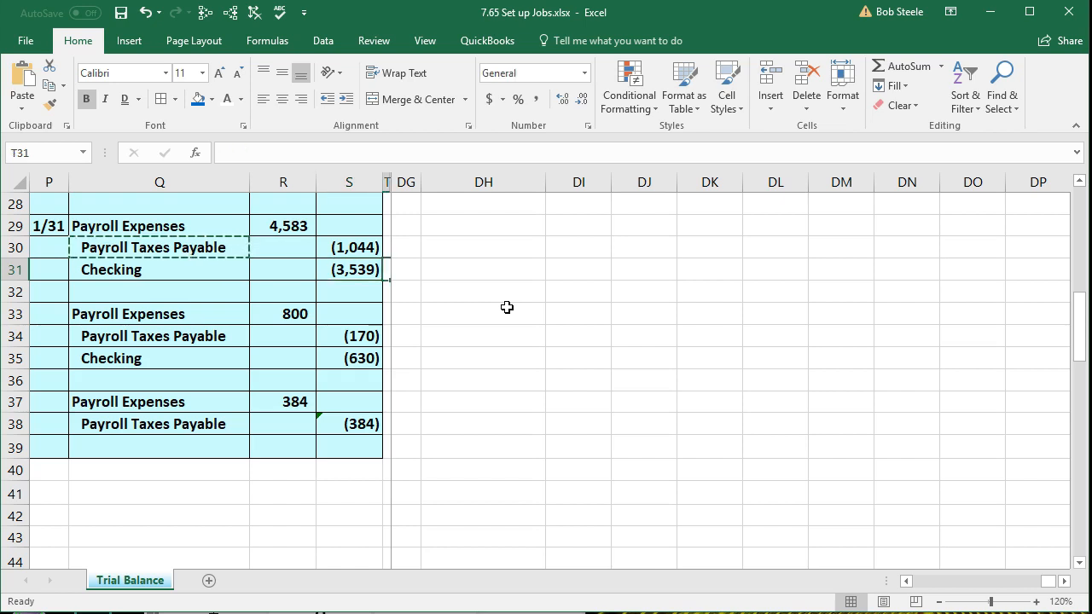
pyautogui.press('Right')
pyautogui.press('Left')
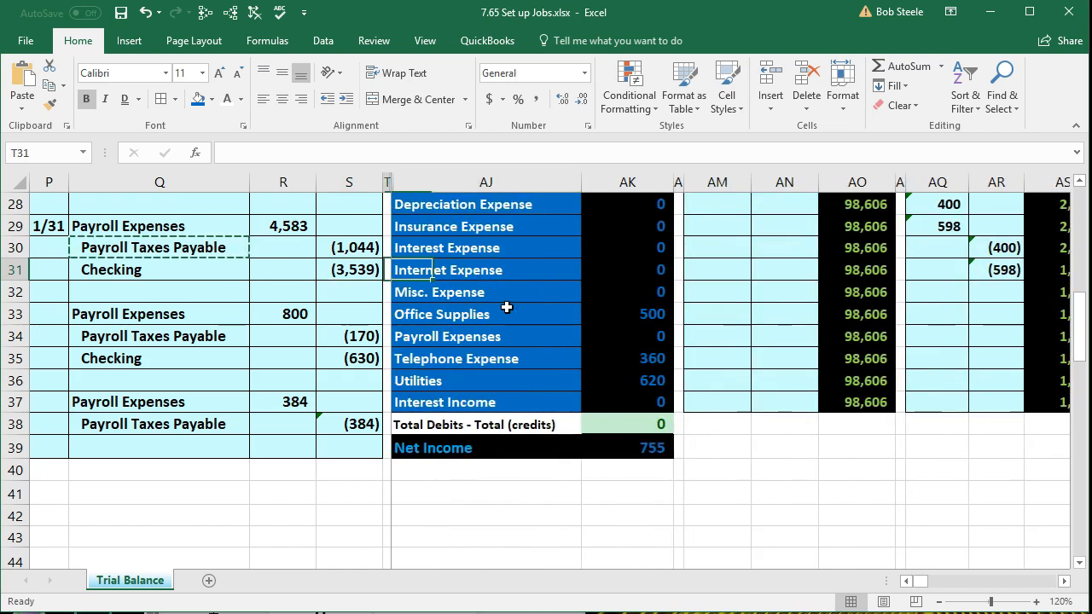
pyautogui.scroll(2, 515, 367)
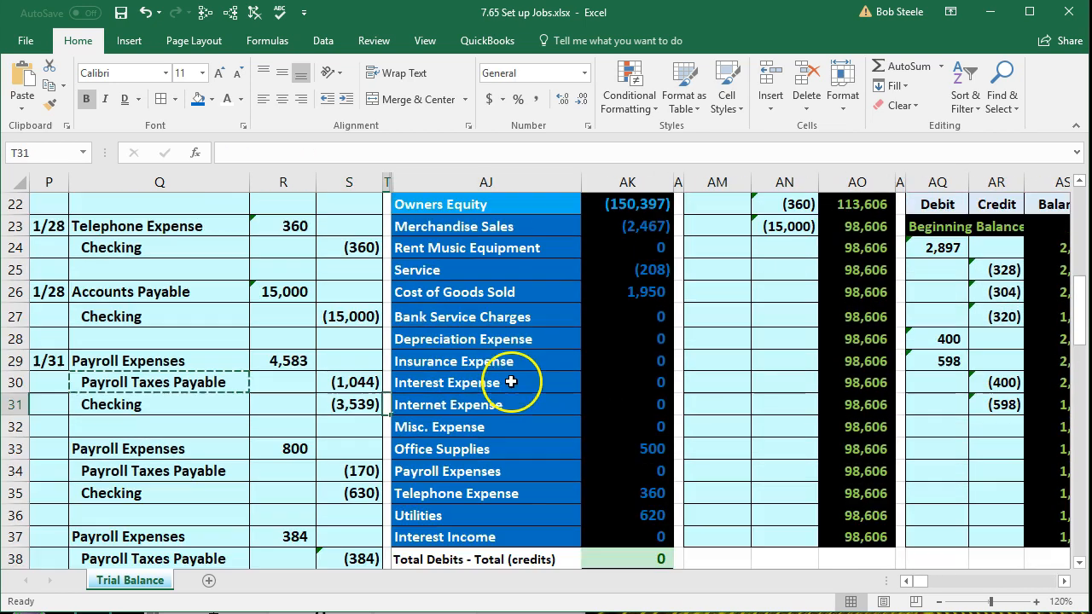
pyautogui.moveTo(112, 360); pyautogui.dragTo(339, 405)
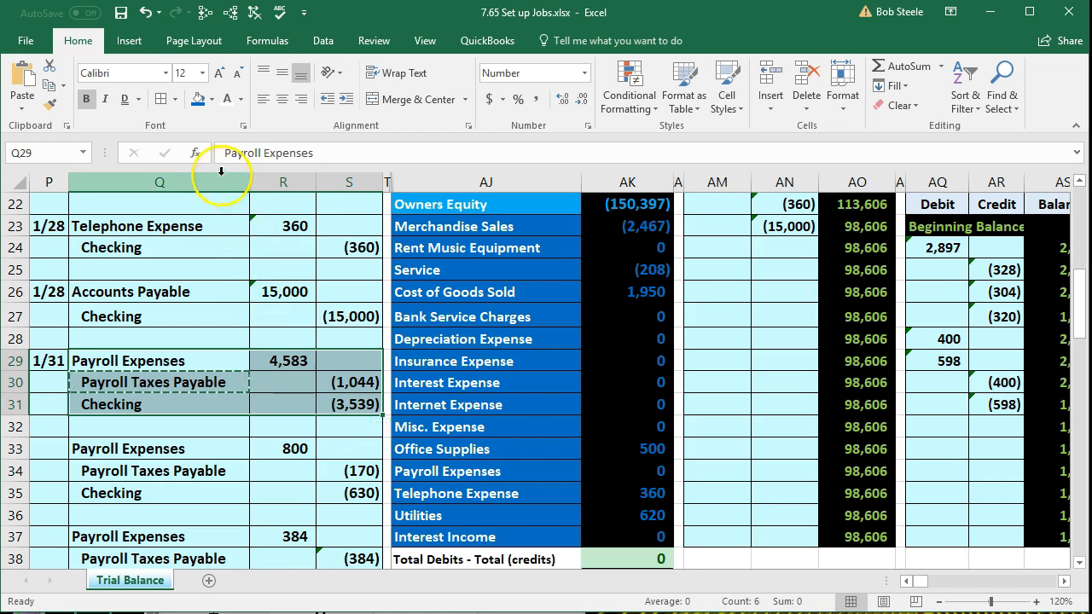
pyautogui.click(212, 100)
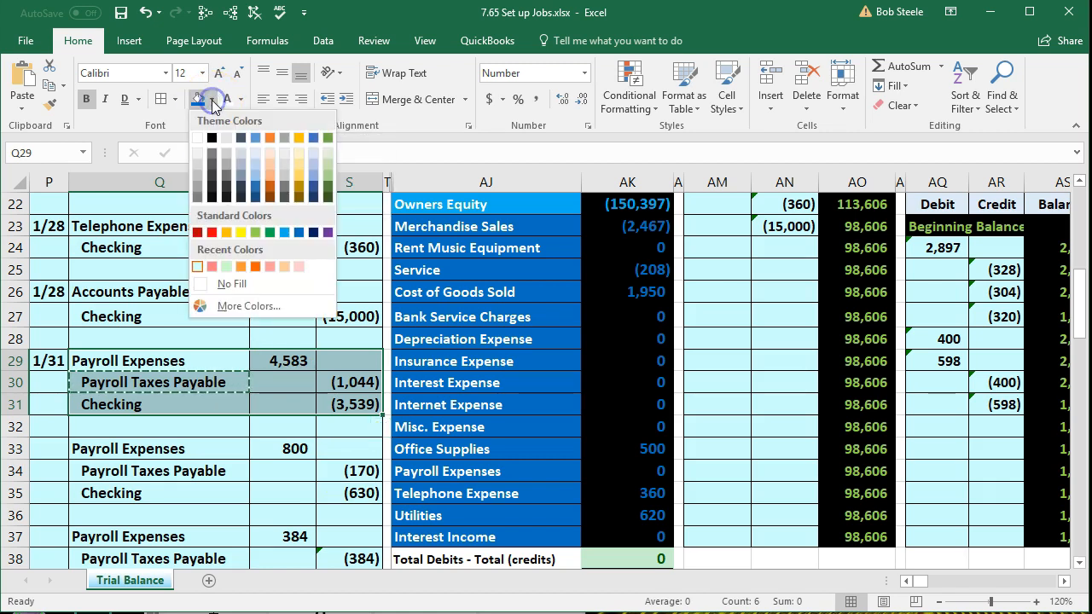
pyautogui.click(253, 236)
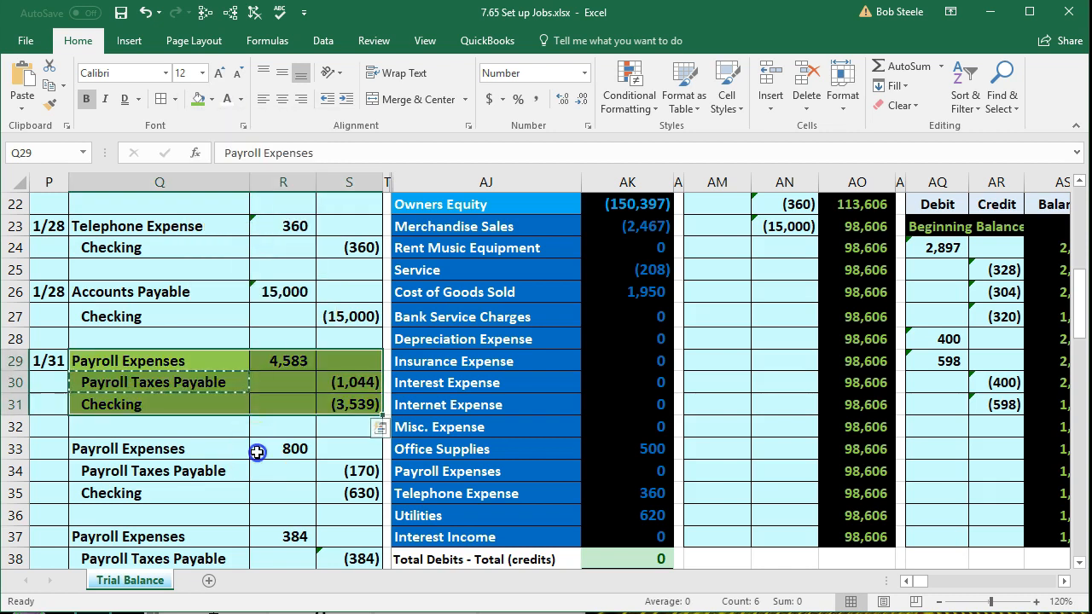
pyautogui.click(257, 453)
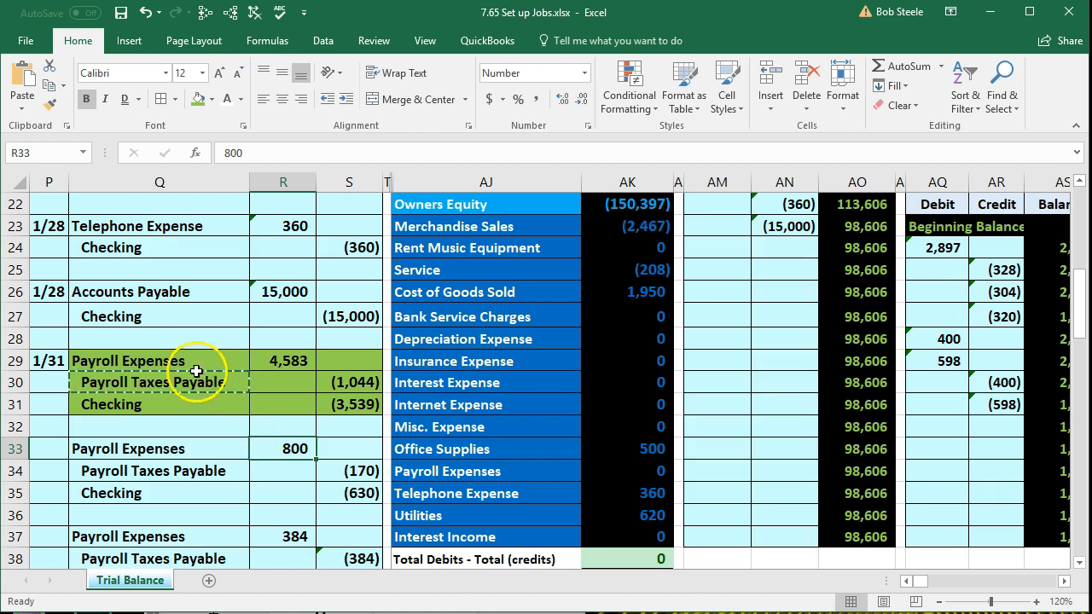
# Match the first Payroll Expenses debit in Q29:R29 with the Payroll Expenses line in the trial balance at AJ34:AK34
pyautogui.moveTo(176, 365); pyautogui.dragTo(261, 363)
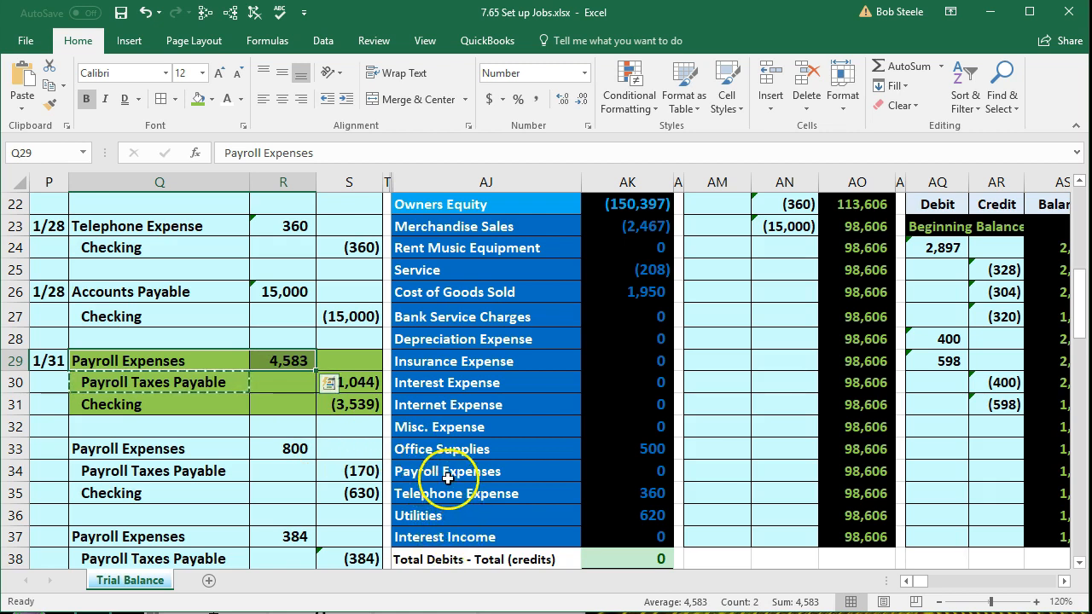
pyautogui.click(538, 471)
pyautogui.moveTo(537, 471); pyautogui.dragTo(610, 475)
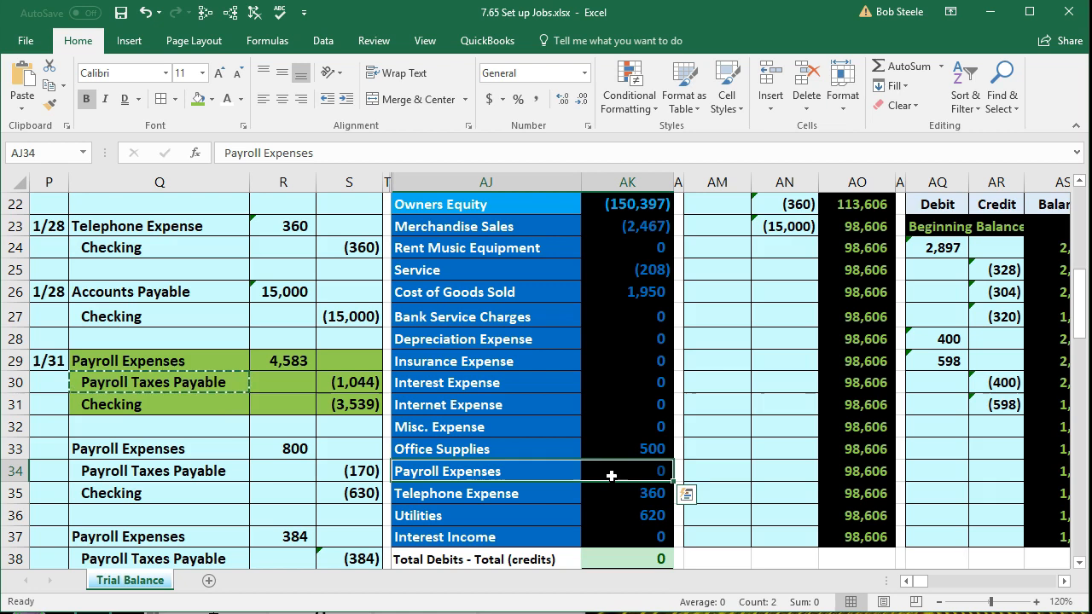
# Move across the general ledger accounts beside the trial balance to locate the Payroll Expenses account
pyautogui.scroll(1, 611, 475)
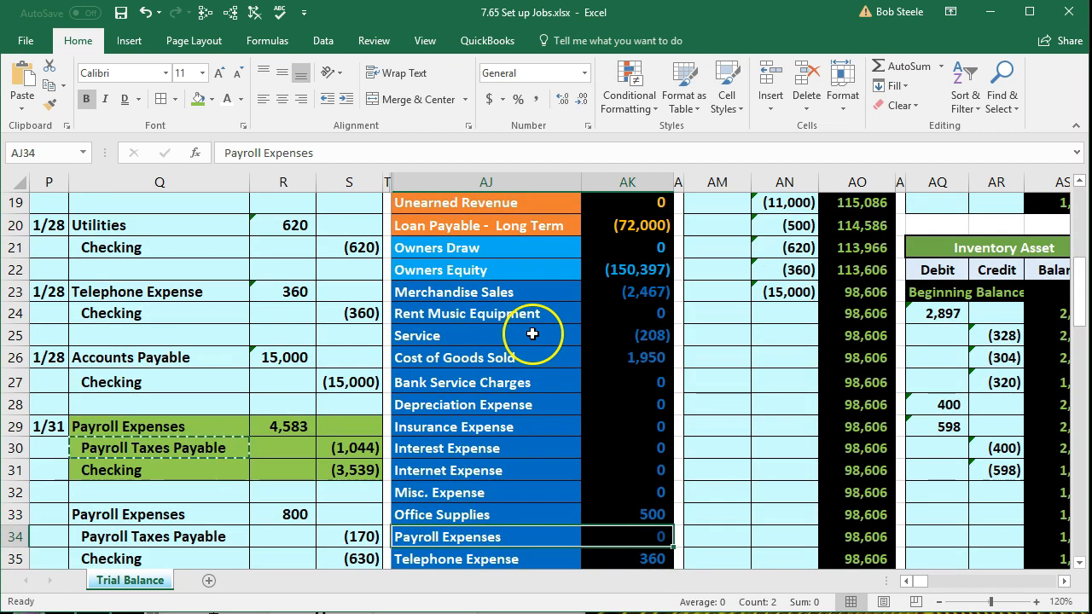
pyautogui.click(532, 335)
pyautogui.press('Right')
pyautogui.press('Right')
pyautogui.press('Right')
pyautogui.press('Right')
pyautogui.press('Right')
pyautogui.press('Right')
pyautogui.press('Right')
pyautogui.press('Right')
pyautogui.press('Right')
pyautogui.press('Right')
pyautogui.press('Right')
pyautogui.press('Right')
pyautogui.press('Right')
pyautogui.press('Right')
pyautogui.press('Right')
pyautogui.press('Right')
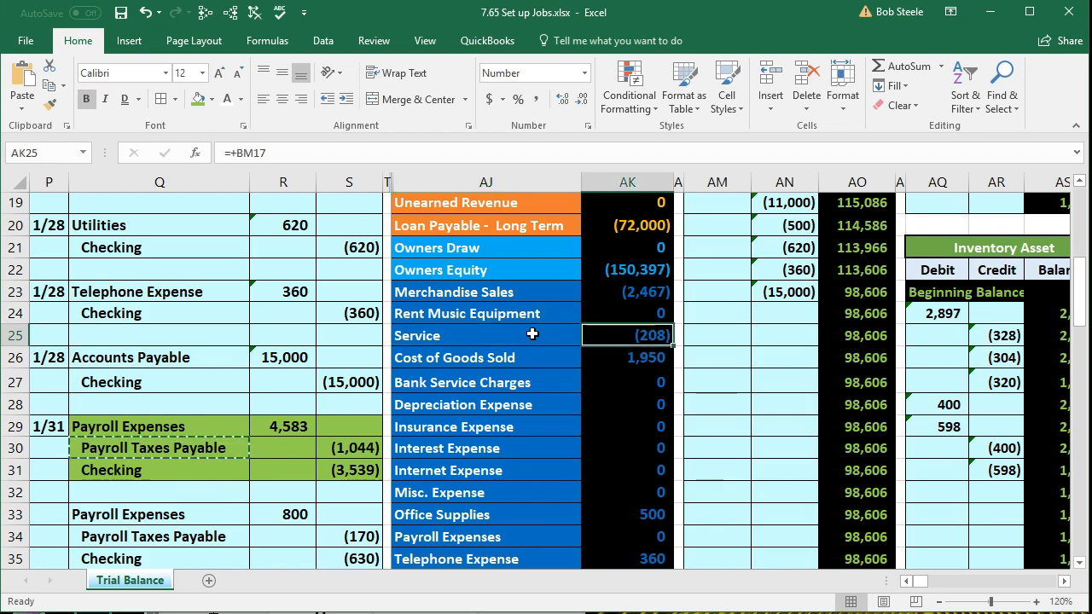
# Post the 1/31 payroll expense by linking the first debit cell of the Payroll Expenses ledger, BS15, to R29
pyautogui.press('Right')
pyautogui.press('Right')
pyautogui.press('Right')
pyautogui.press('Right')
pyautogui.press('Right')
pyautogui.press('Right')
pyautogui.press('Right')
pyautogui.press('Right')
pyautogui.press('Right')
pyautogui.press('Right')
pyautogui.press('Right')
pyautogui.press('Right')
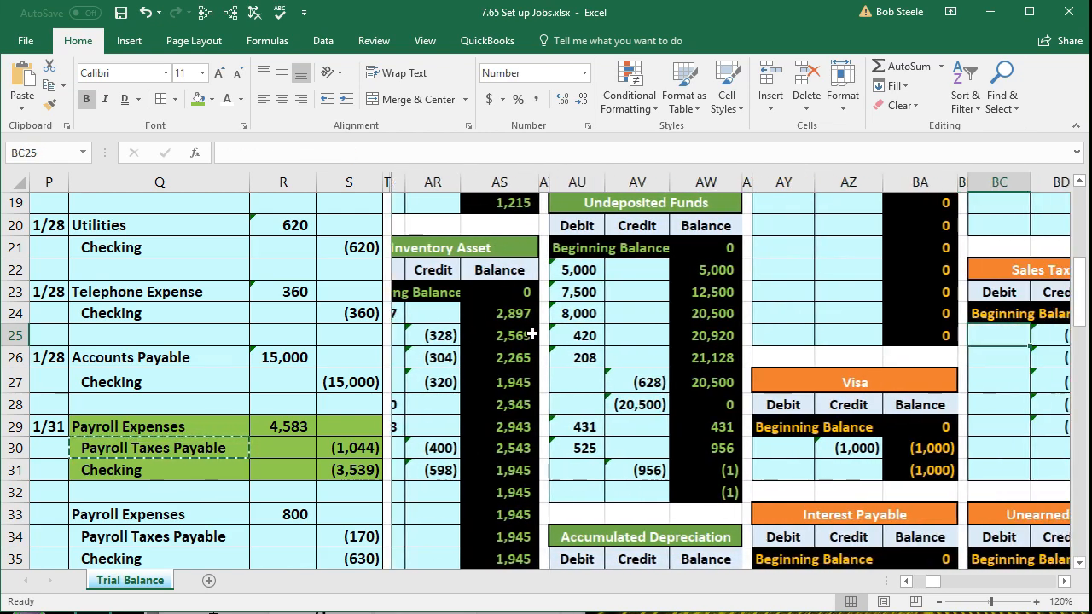
pyautogui.press('Right')
pyautogui.press('Right')
pyautogui.press('Right')
pyautogui.press('Right')
pyautogui.press('Right')
pyautogui.press('Right')
pyautogui.press('Right')
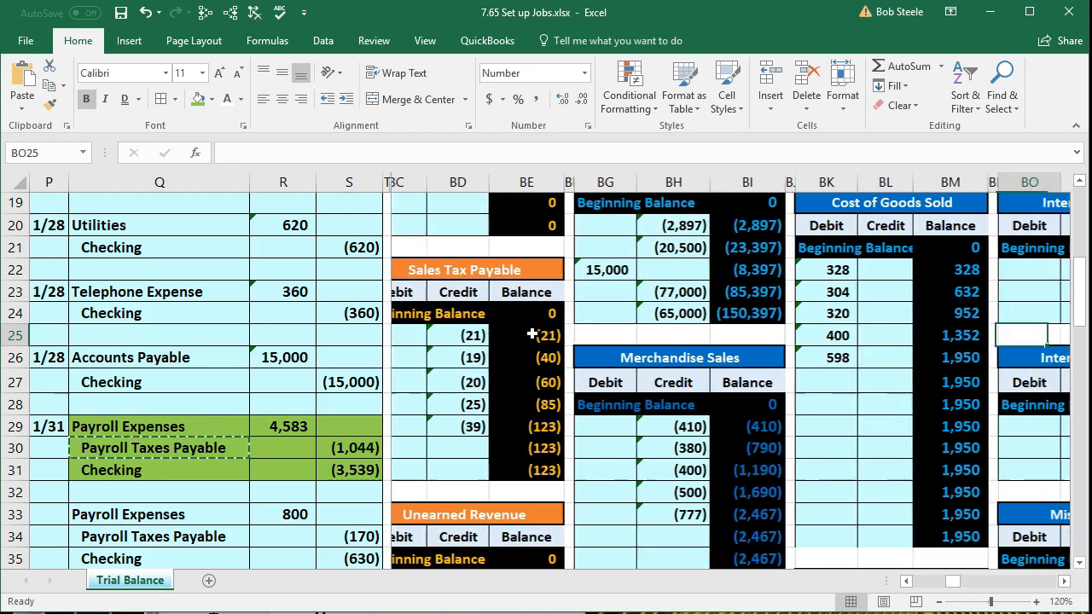
pyautogui.press('Right')
pyautogui.press('Right')
pyautogui.press('Right')
pyautogui.press('Right')
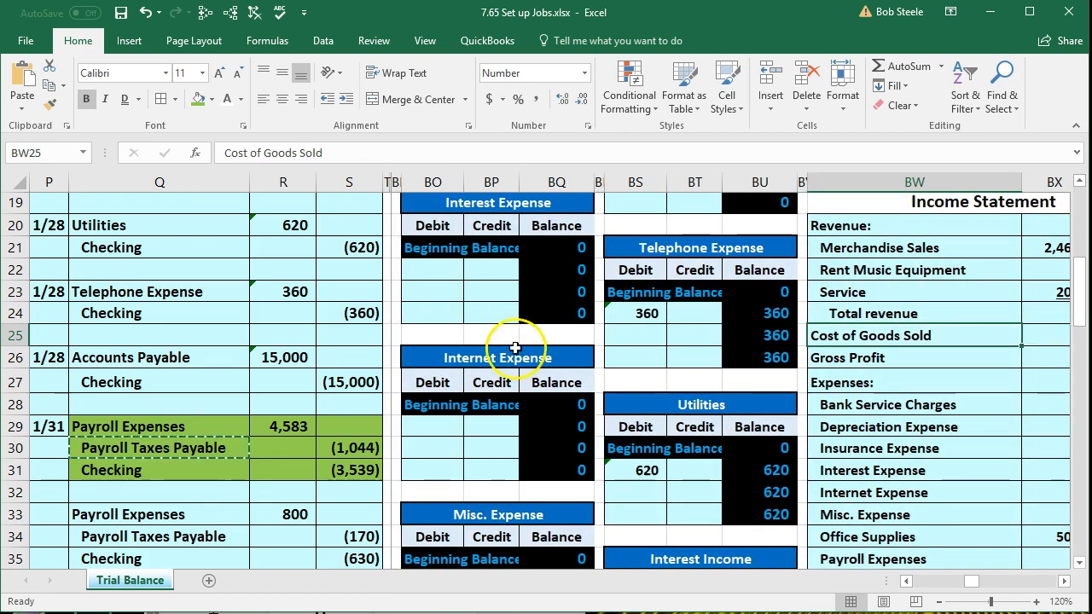
pyautogui.scroll(5, 487, 424)
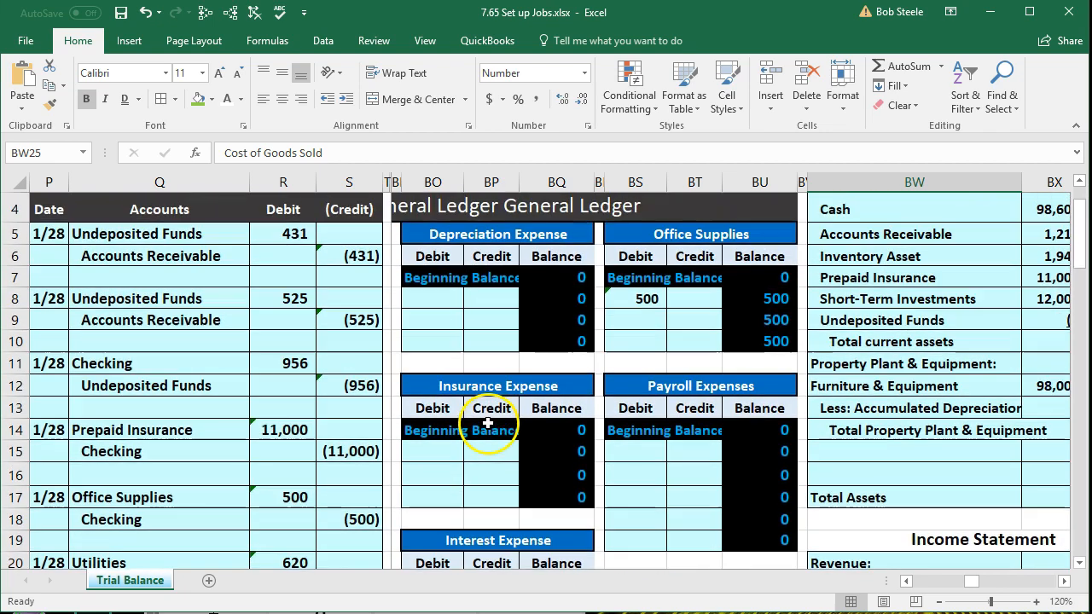
pyautogui.click(639, 454)
pyautogui.scroll(-2, 641, 457)
pyautogui.scroll(-2, 641, 457)
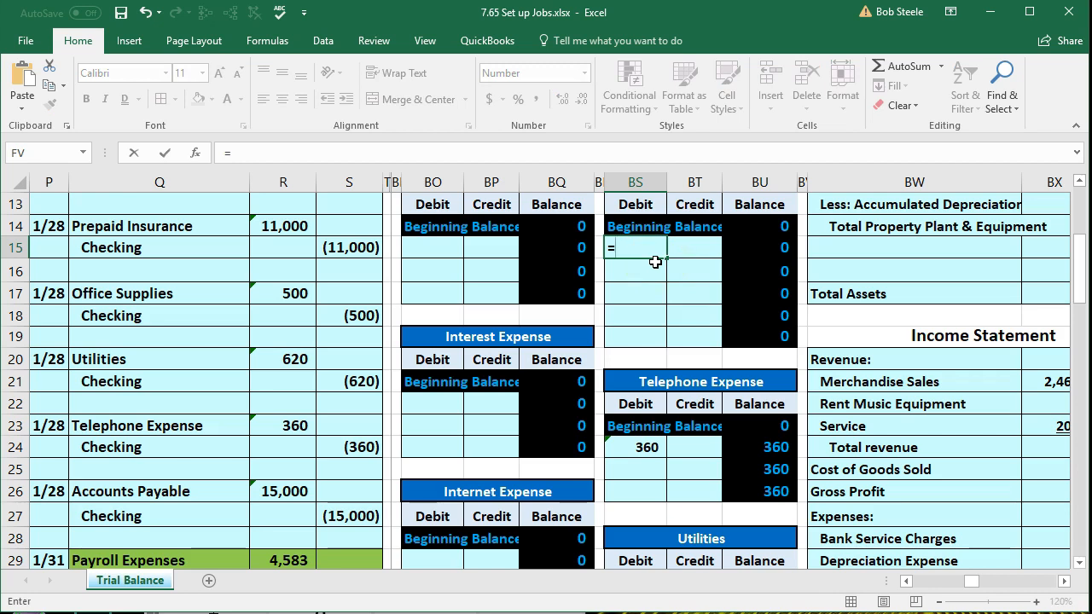
pyautogui.click(272, 557)
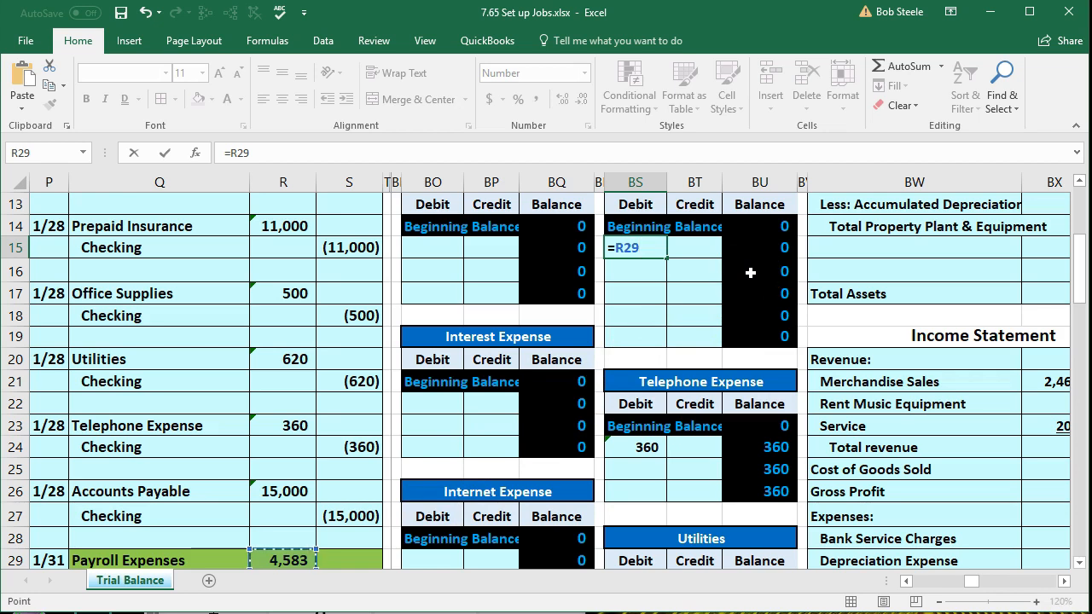
pyautogui.press('Return')
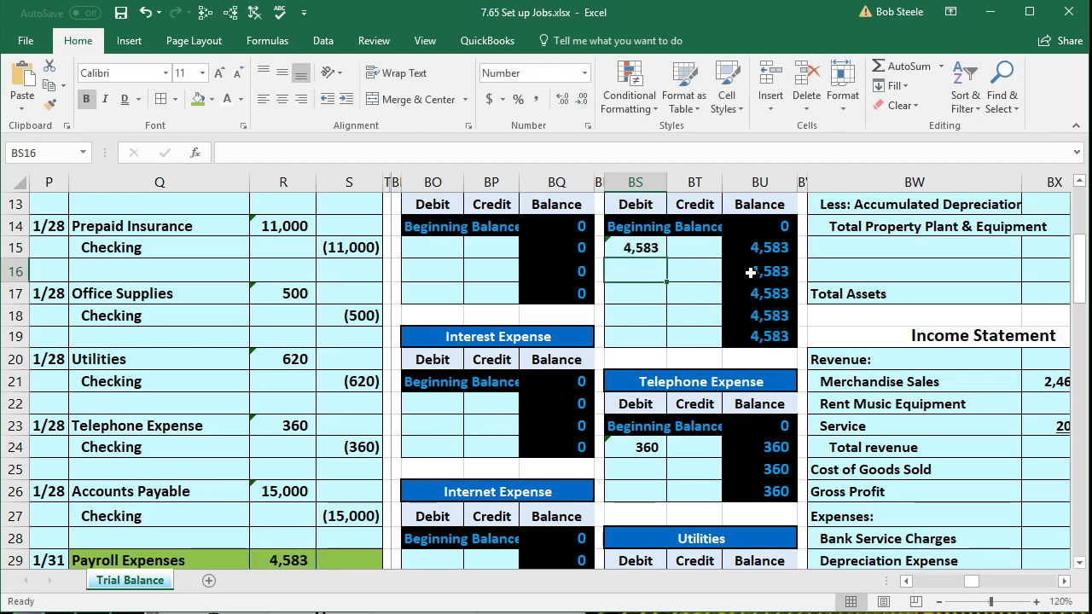
# Examine the Payroll Expenses balance, the debits-minus-credits total and the Net Income sum formula in the trial balance
pyautogui.press('Left')
pyautogui.press('Left')
pyautogui.press('Left')
pyautogui.press('Left')
pyautogui.press('Left')
pyautogui.press('Left')
pyautogui.press('Left')
pyautogui.press('Left')
pyautogui.press('Left')
pyautogui.press('Left')
pyautogui.press('Left')
pyautogui.press('Left')
pyautogui.press('Left')
pyautogui.press('Left')
pyautogui.press('Left')
pyautogui.press('Left')
pyautogui.press('Left')
pyautogui.press('Left')
pyautogui.press('Left')
pyautogui.press('Left')
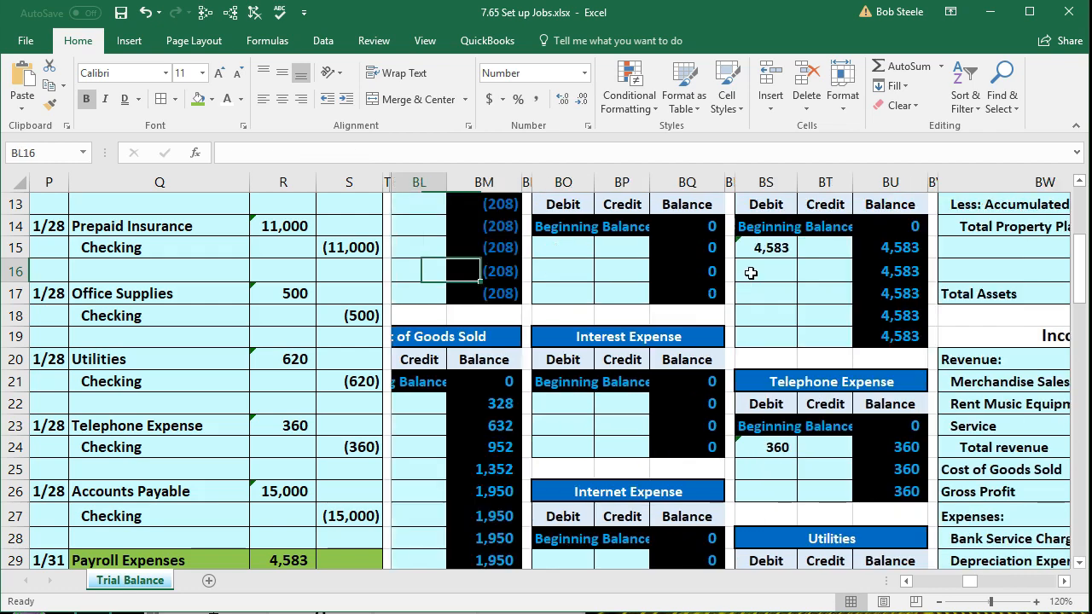
pyautogui.press('Left')
pyautogui.press('Left')
pyautogui.press('Left')
pyautogui.press('Left')
pyautogui.press('Left')
pyautogui.press('Left')
pyautogui.press('Left')
pyautogui.press('Left')
pyautogui.press('Left')
pyautogui.press('Left')
pyautogui.press('Left')
pyautogui.press('Left')
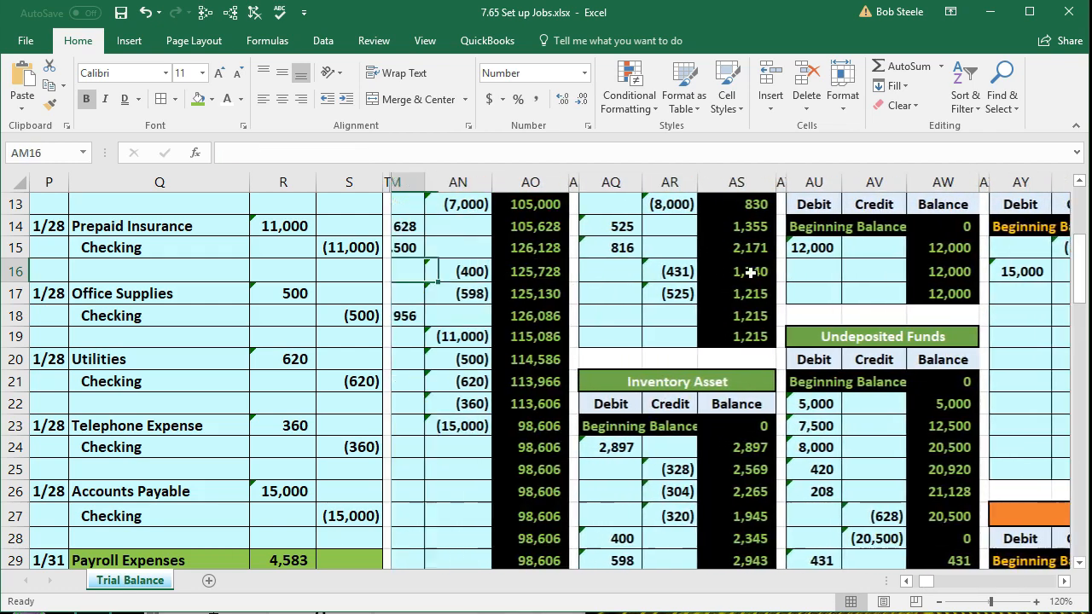
pyautogui.press('Left')
pyautogui.press('Left')
pyautogui.scroll(-3, 682, 390)
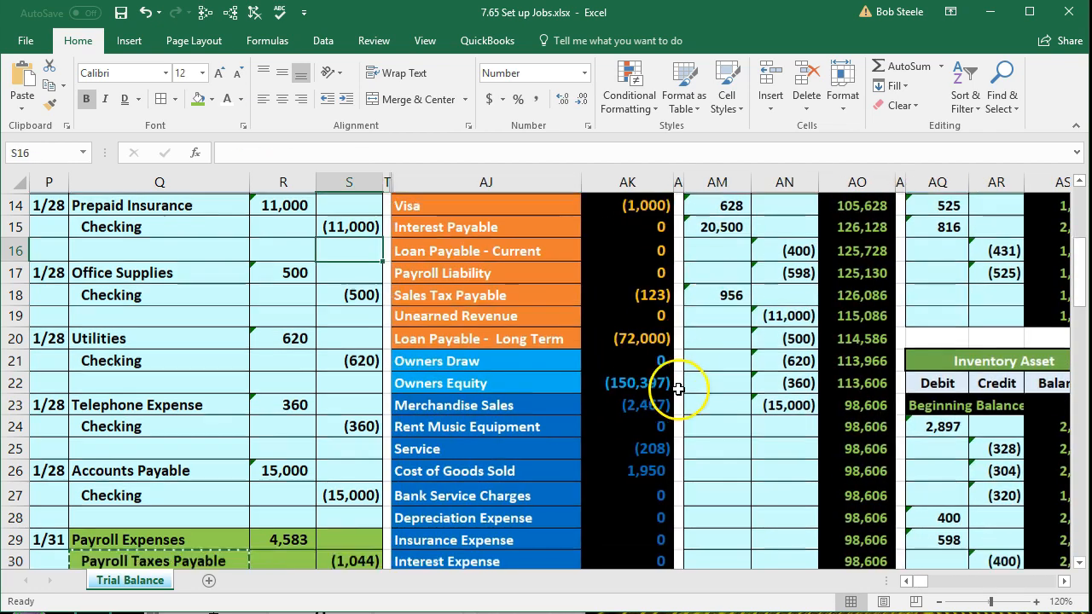
pyautogui.click(635, 472)
pyautogui.scroll(-1, 634, 471)
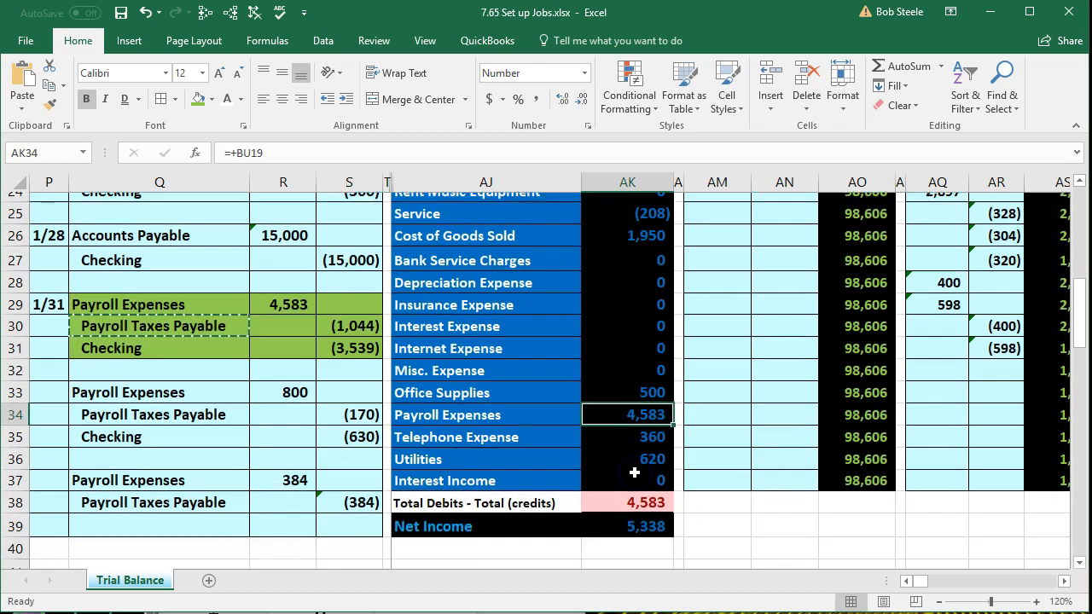
pyautogui.click(635, 494)
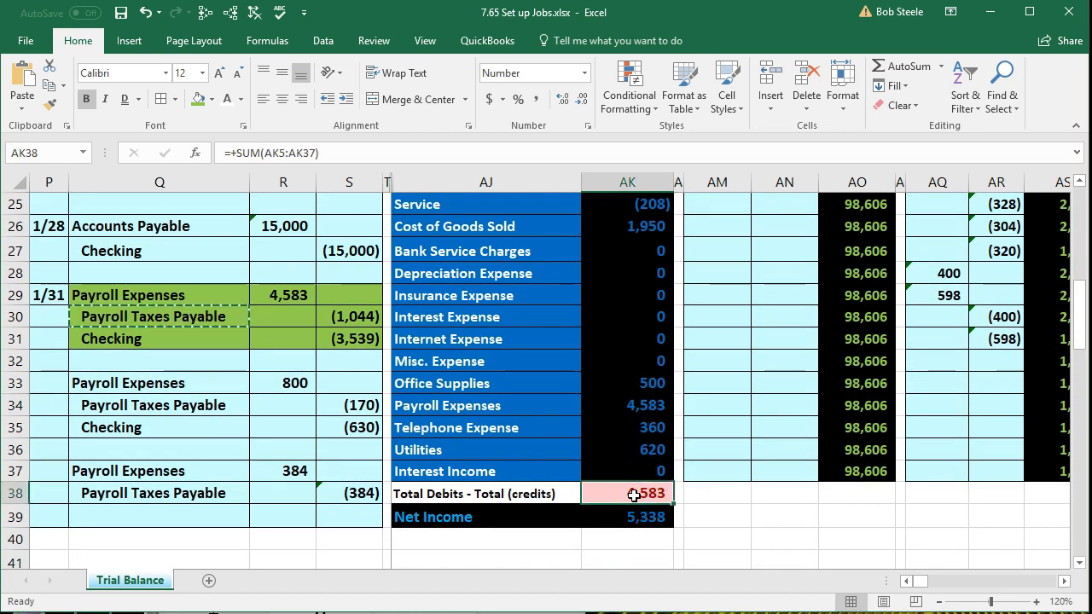
pyautogui.click(618, 517)
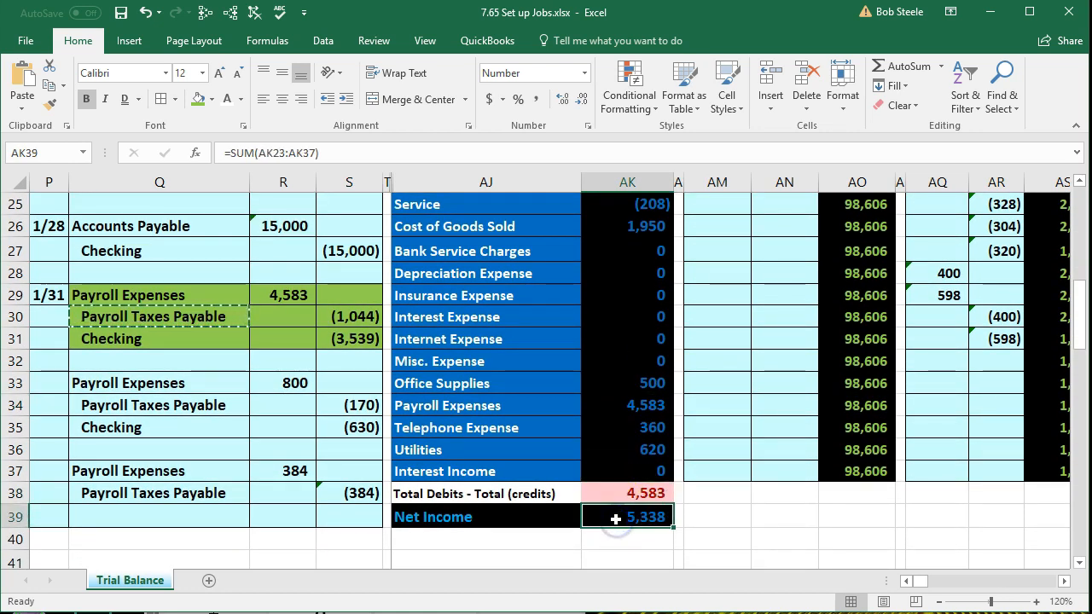
pyautogui.doubleClick(616, 518)
pyautogui.scroll(2, 618, 426)
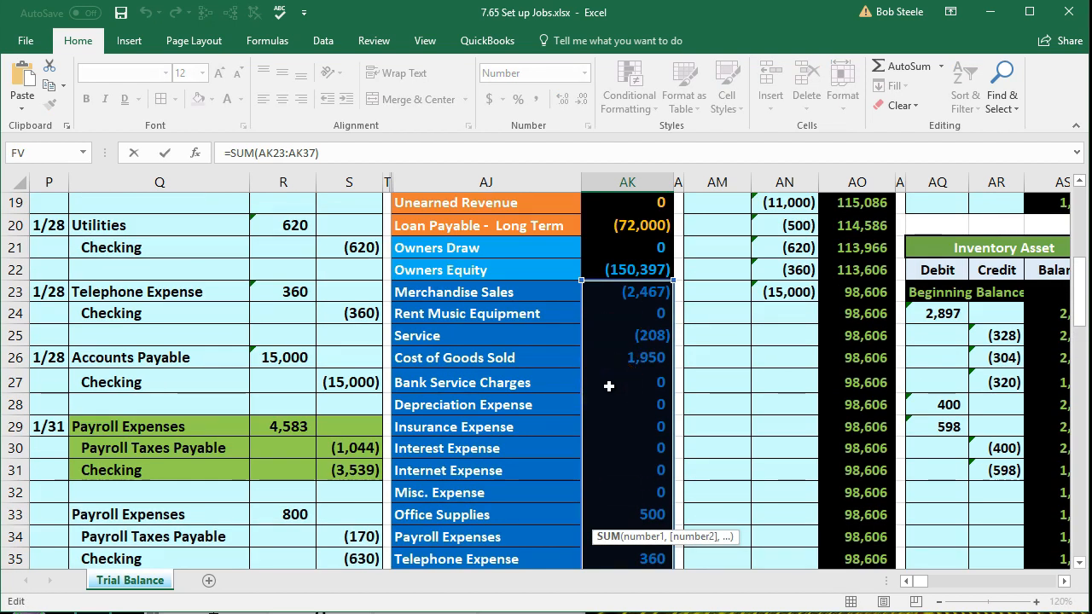
pyautogui.press('Return')
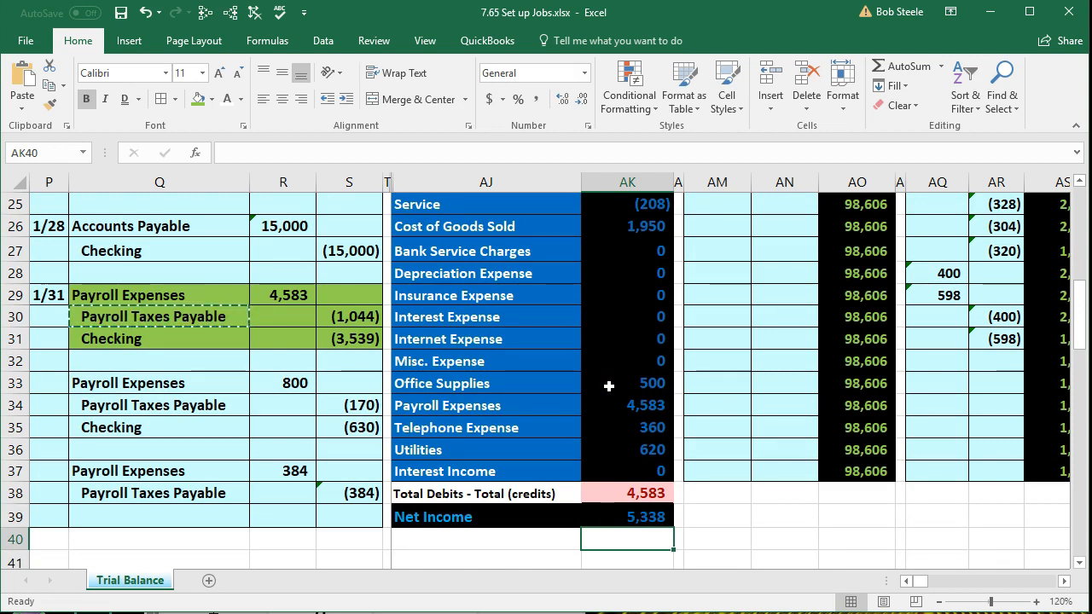
# Replace the Payroll Taxes Payable label in Q30 with the trial balance account name Payroll Liability, pasted as values only
pyautogui.moveTo(190, 319); pyautogui.dragTo(334, 317)
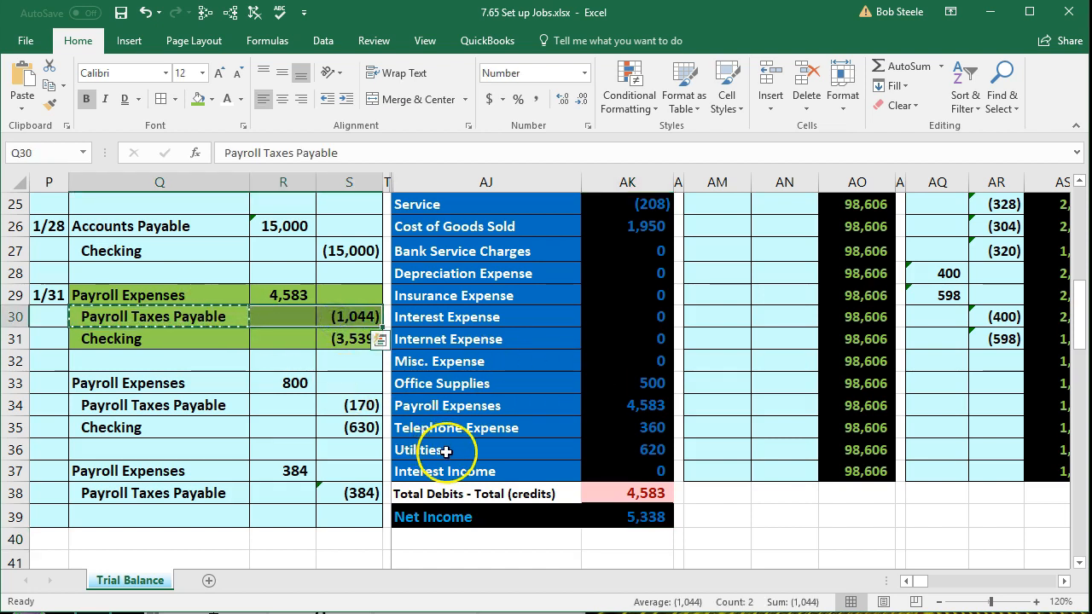
pyautogui.scroll(2, 451, 469)
pyautogui.scroll(2, 451, 469)
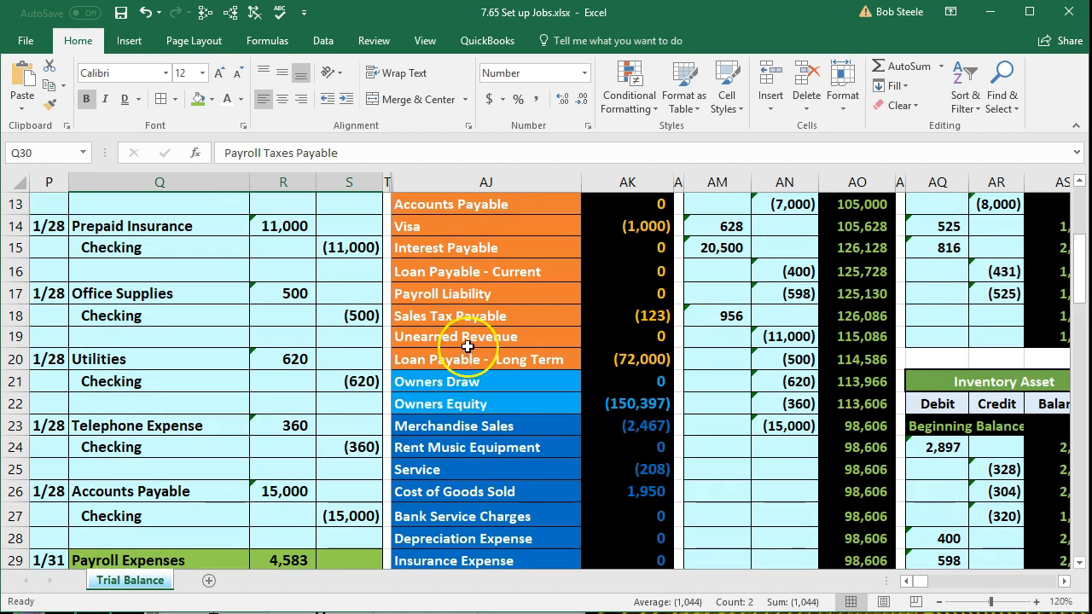
pyautogui.click(450, 291)
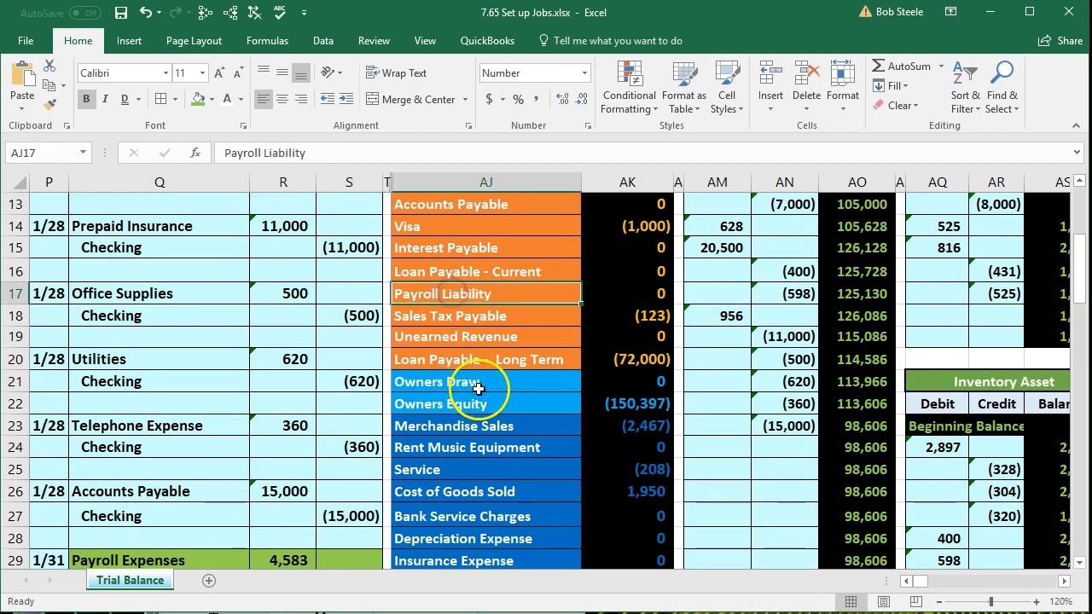
pyautogui.scroll(-1, 478, 390)
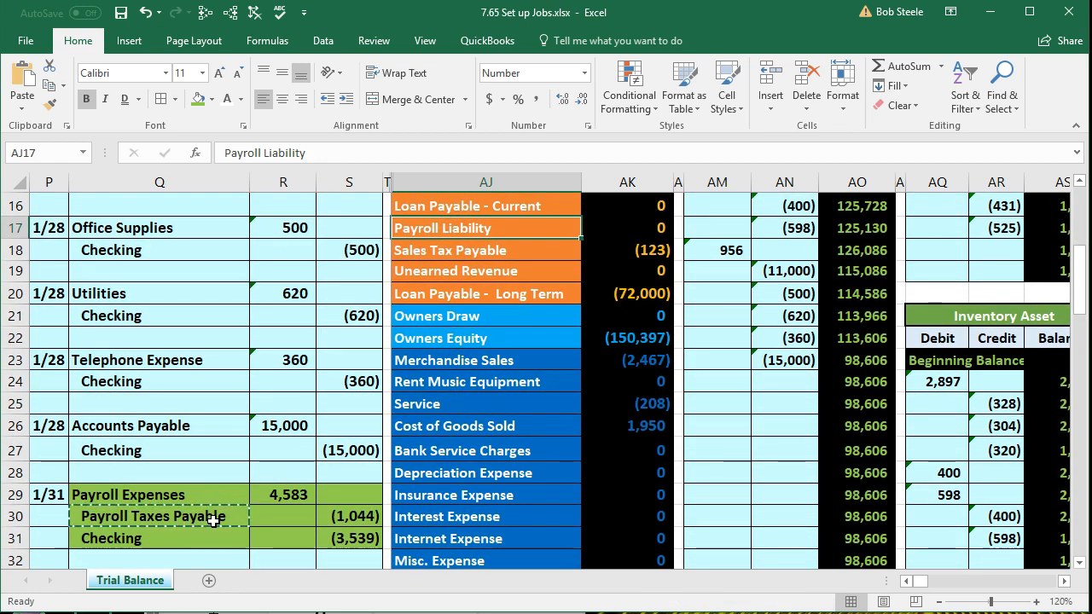
pyautogui.scroll(1, 214, 521)
pyautogui.click(454, 293)
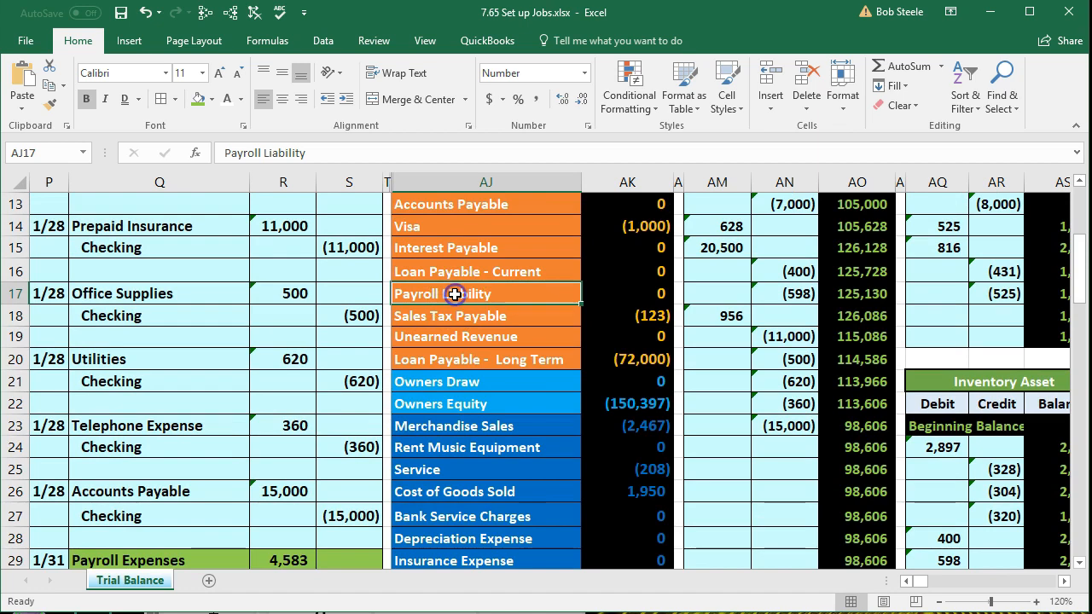
pyautogui.rightClick(455, 293)
pyautogui.click(478, 324)
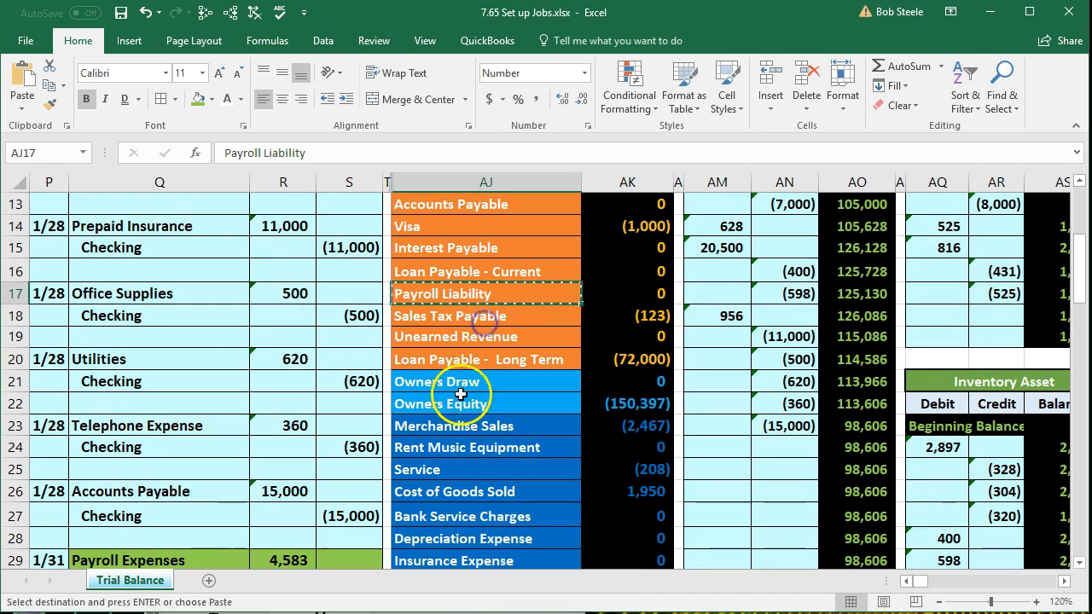
pyautogui.scroll(-2, 443, 401)
pyautogui.click(201, 449)
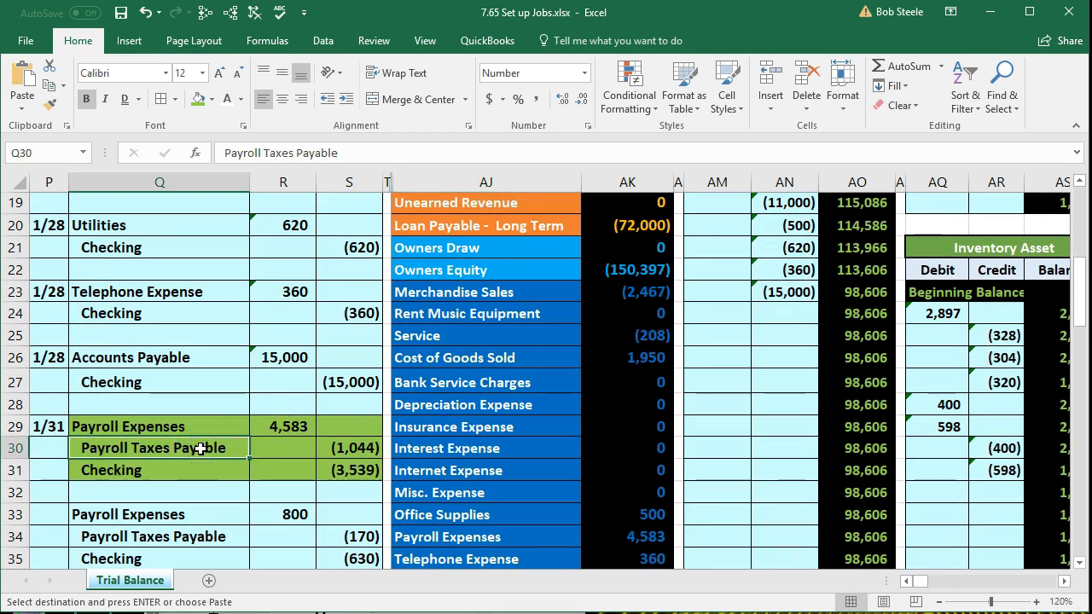
pyautogui.rightClick(201, 448)
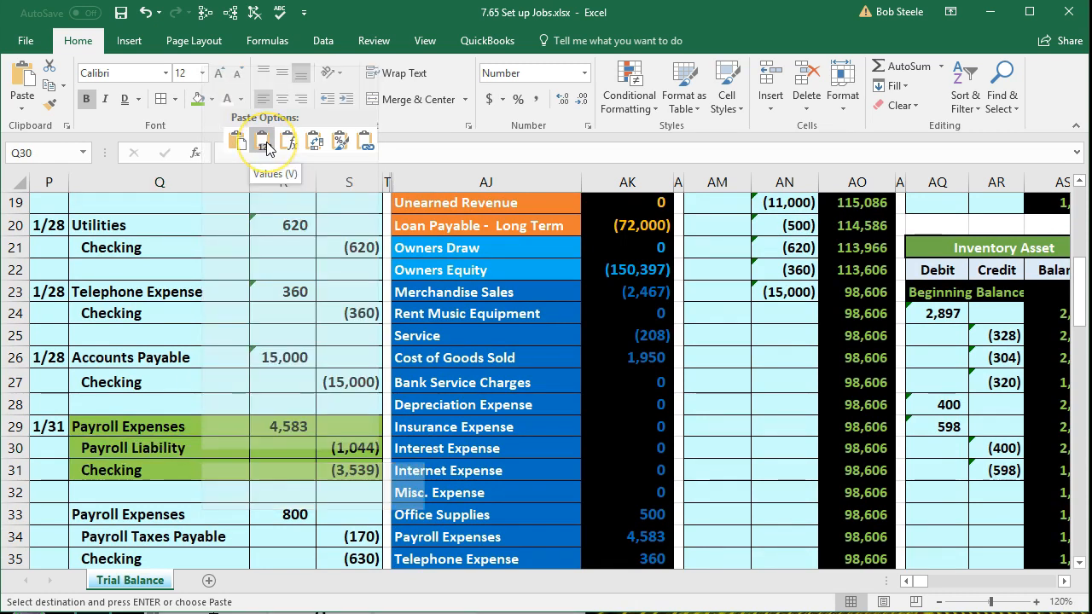
pyautogui.click(267, 146)
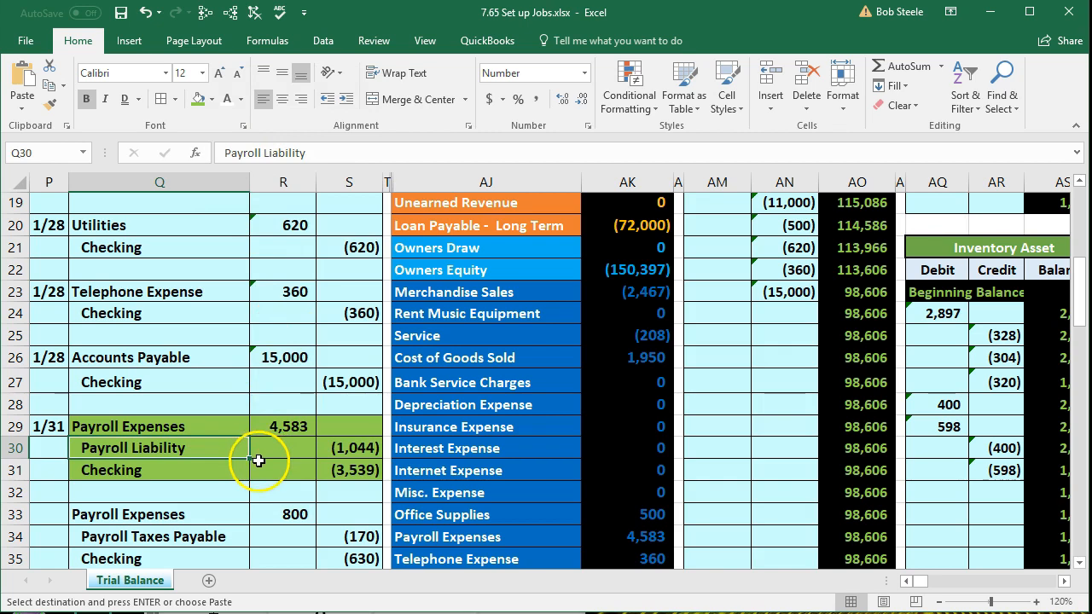
# Paste the copied Payroll Liability name as values over the two remaining Payroll Taxes Payable labels in Q34 and Q38
pyautogui.scroll(1, 259, 460)
pyautogui.click(195, 476)
pyautogui.scroll(-2, 193, 476)
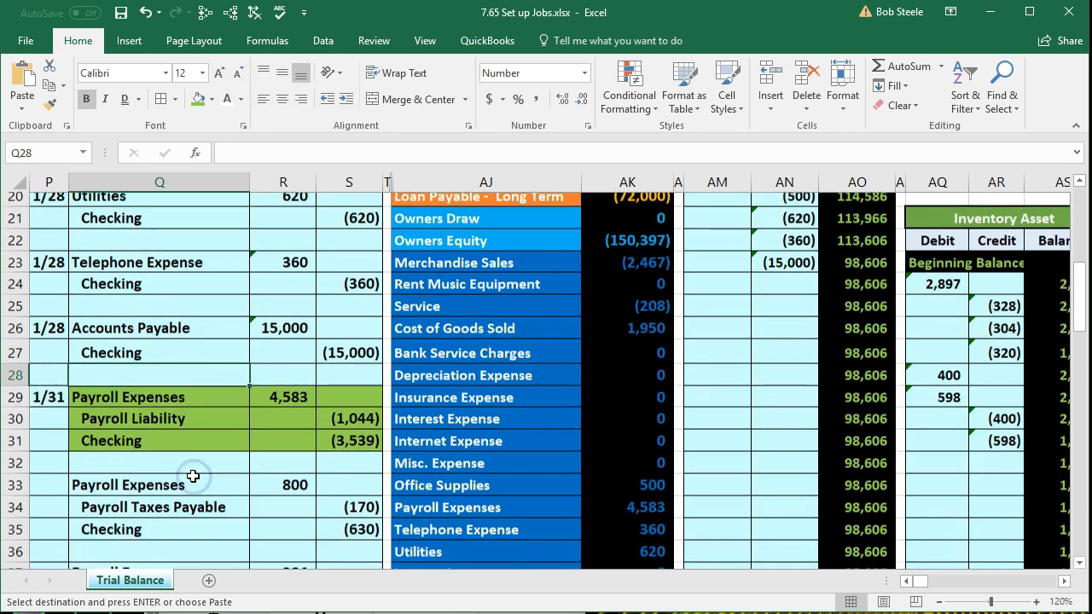
pyautogui.scroll(-1, 193, 476)
pyautogui.click(191, 471)
pyautogui.rightClick(193, 474)
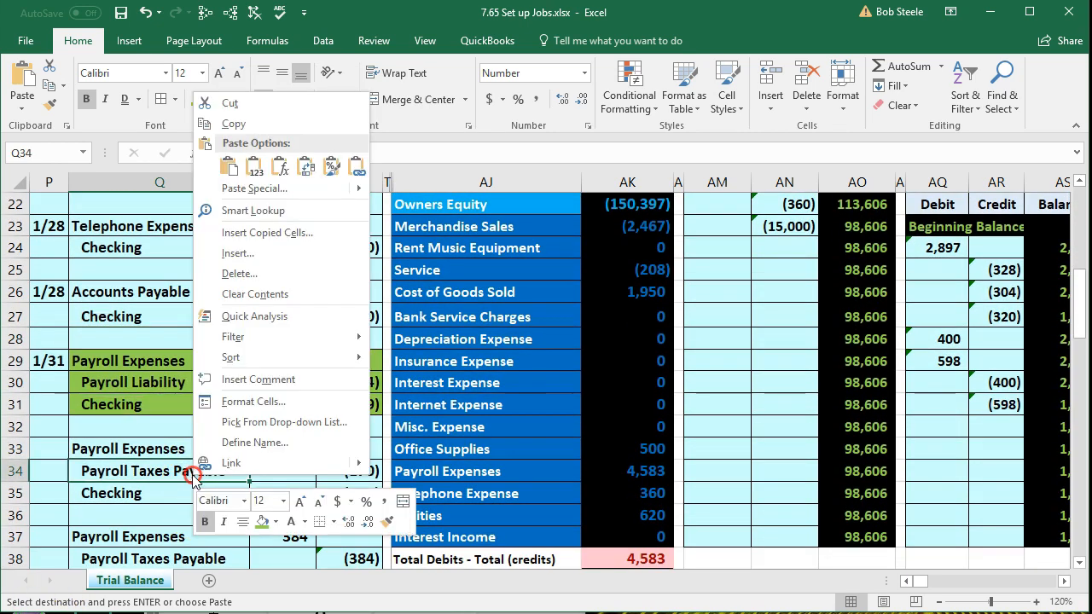
pyautogui.click(256, 167)
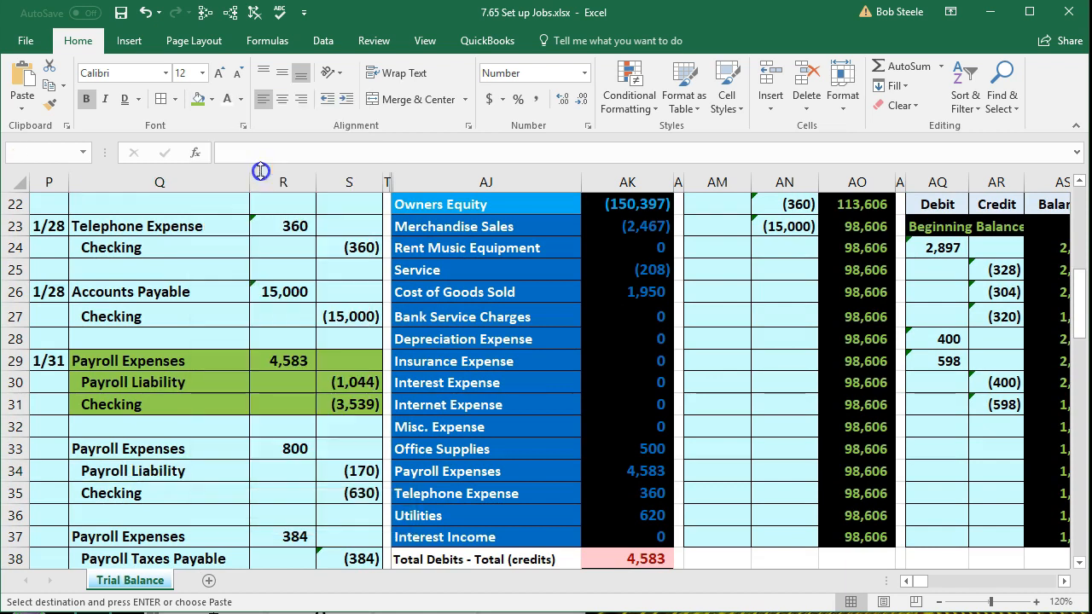
pyautogui.scroll(-1, 237, 415)
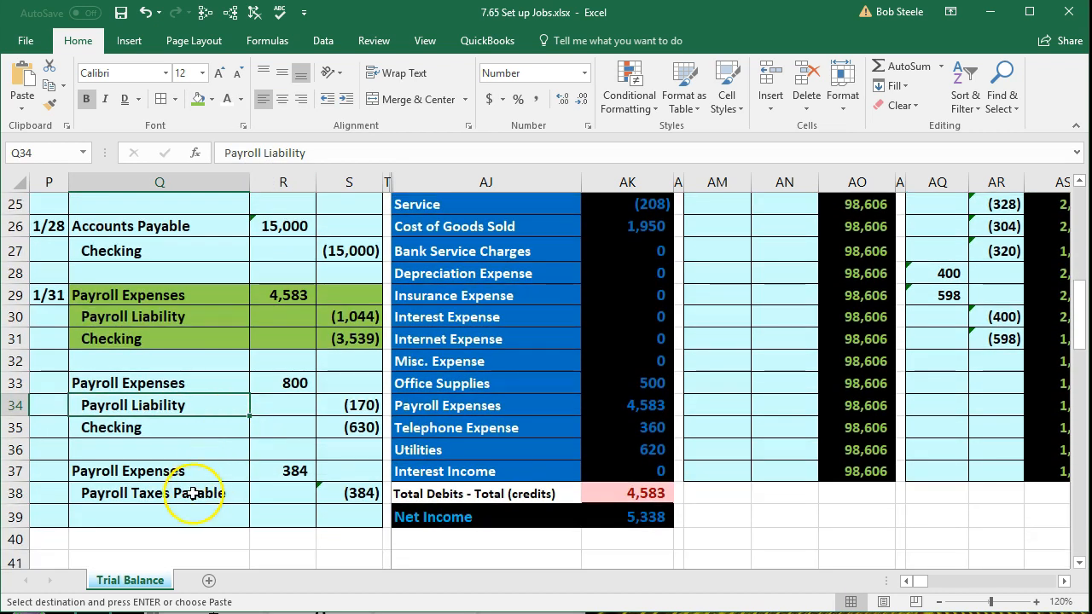
pyautogui.click(191, 496)
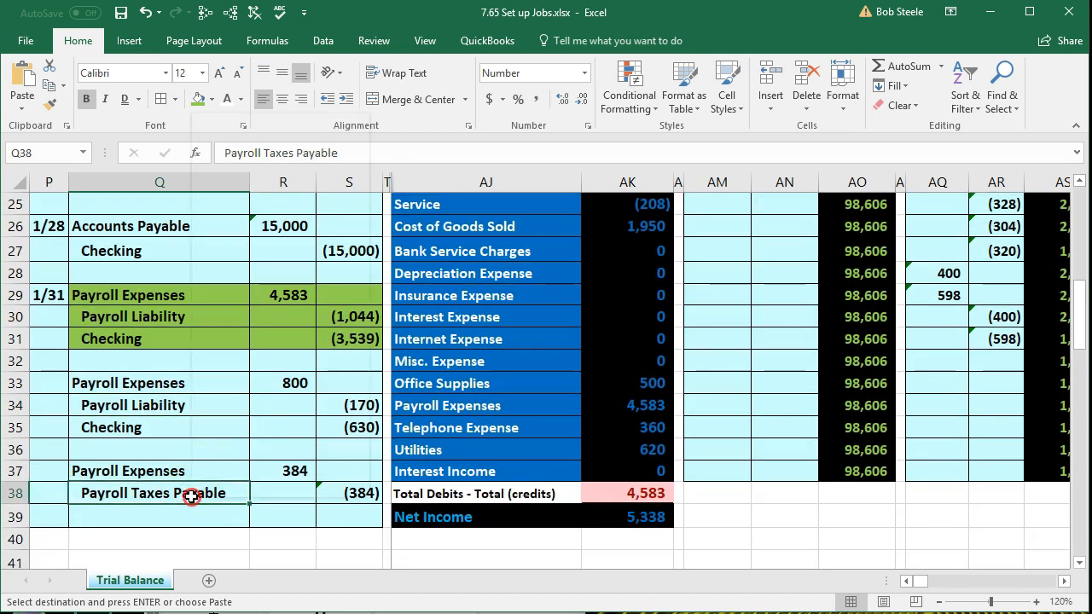
pyautogui.rightClick(191, 496)
pyautogui.click(257, 188)
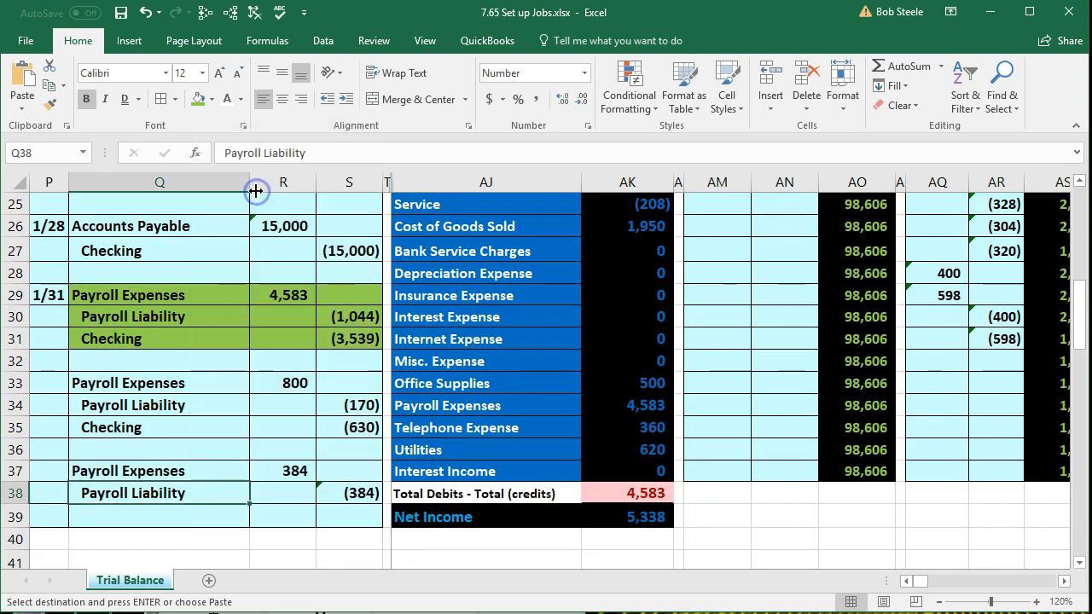
# Post the 1/31 payroll liability by linking the first credit cell of the Payroll Liability ledger, BD16, to S30
pyautogui.click(238, 406)
pyautogui.scroll(1, 237, 409)
pyautogui.click(217, 383)
pyautogui.scroll(3, 276, 410)
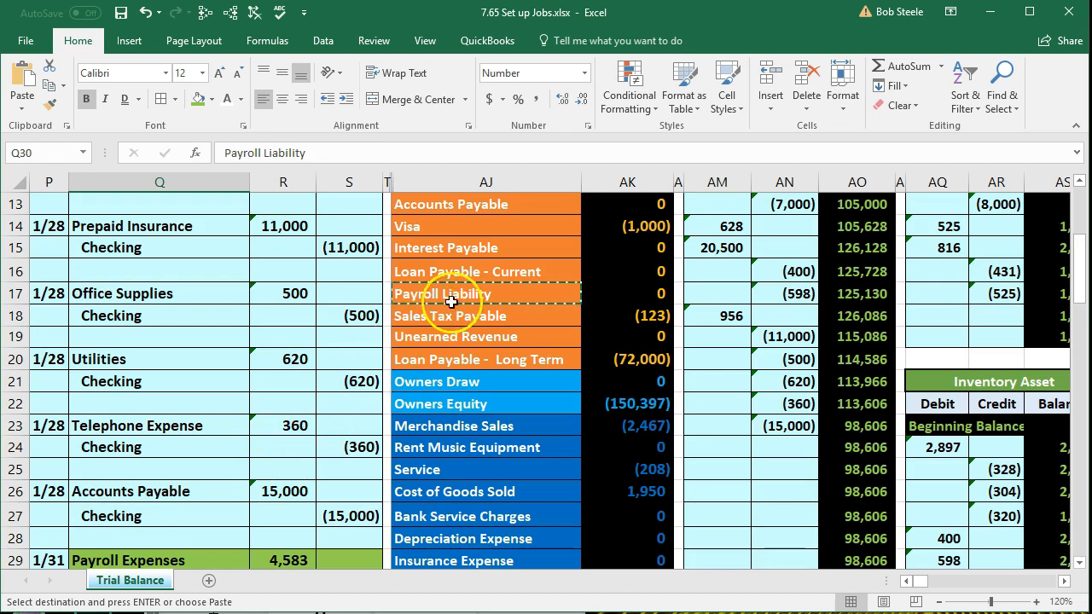
pyautogui.click(450, 303)
pyautogui.scroll(1, 432, 403)
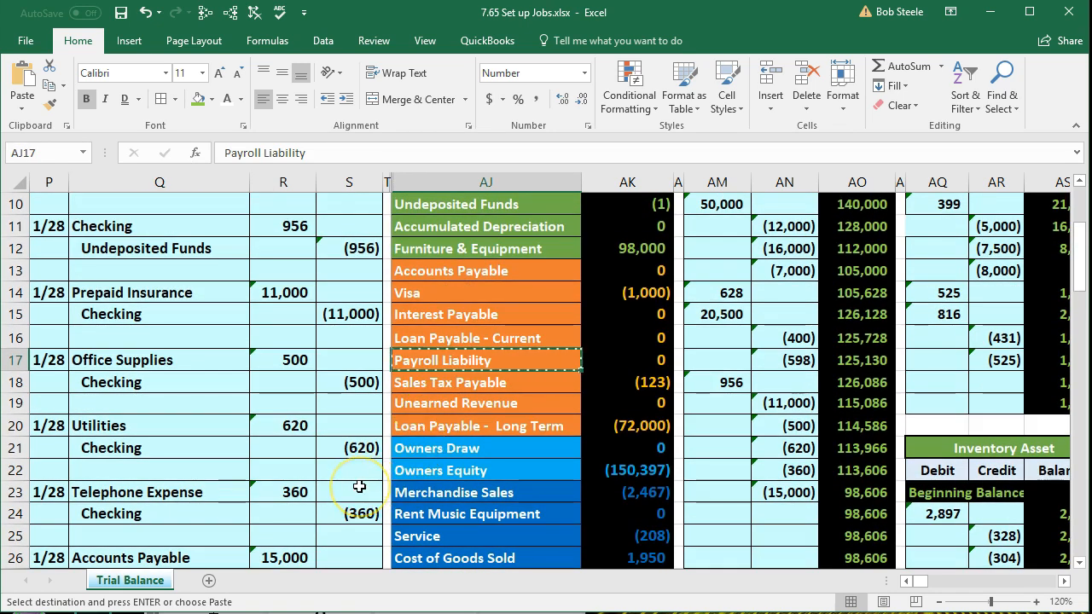
pyautogui.press('Right')
pyautogui.press('Right')
pyautogui.press('Right')
pyautogui.press('Right')
pyautogui.press('Right')
pyautogui.press('Right')
pyautogui.press('Right')
pyautogui.press('Right')
pyautogui.press('Right')
pyautogui.press('Right')
pyautogui.press('Right')
pyautogui.press('Right')
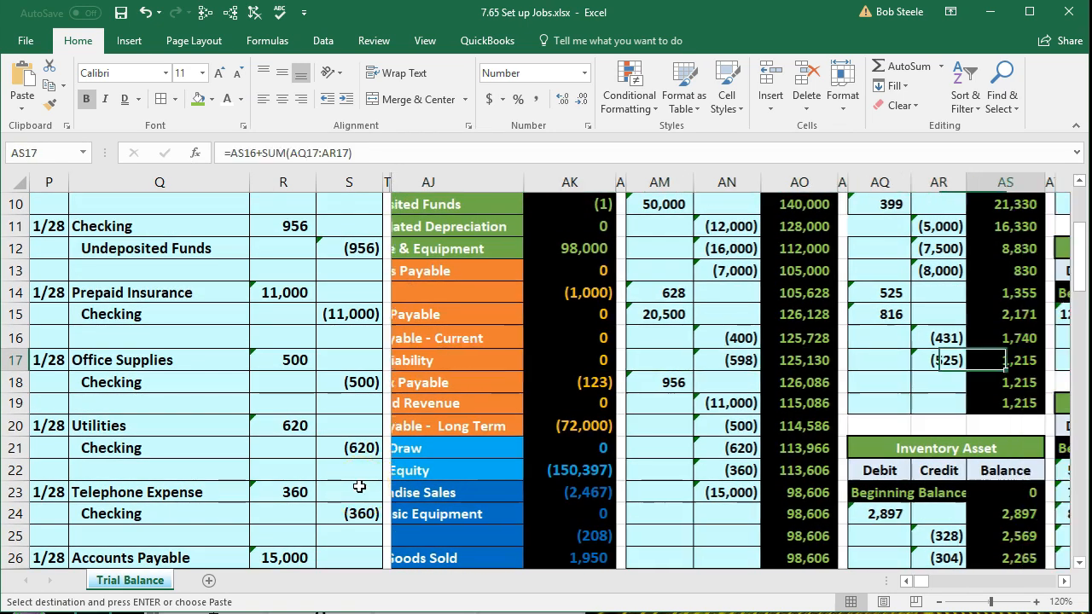
pyautogui.press('Right')
pyautogui.press('Right')
pyautogui.press('Right')
pyautogui.press('Right')
pyautogui.press('Right')
pyautogui.press('Right')
pyautogui.press('Right')
pyautogui.press('Right')
pyautogui.press('Right')
pyautogui.press('Right')
pyautogui.press('Right')
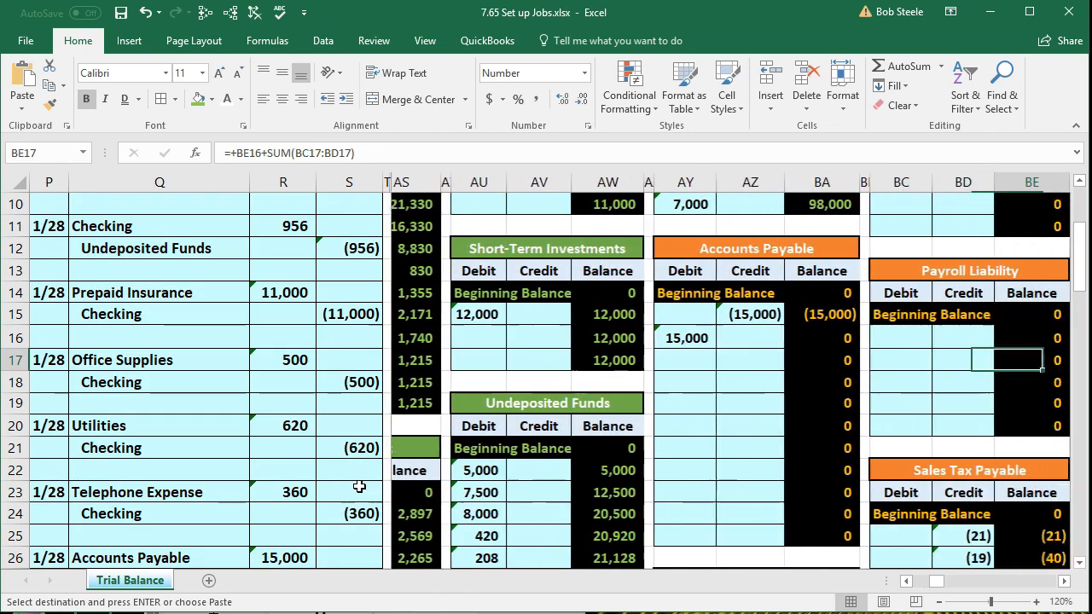
pyautogui.press('Right')
pyautogui.press('Right')
pyautogui.press('Right')
pyautogui.press('Right')
pyautogui.press('Right')
pyautogui.press('Right')
pyautogui.press('Left')
pyautogui.press('Left')
pyautogui.press('Left')
pyautogui.press('Left')
pyautogui.press('Left')
pyautogui.press('Left')
pyautogui.press('Left')
pyautogui.press('Left')
pyautogui.press('Left')
pyautogui.press('Up')
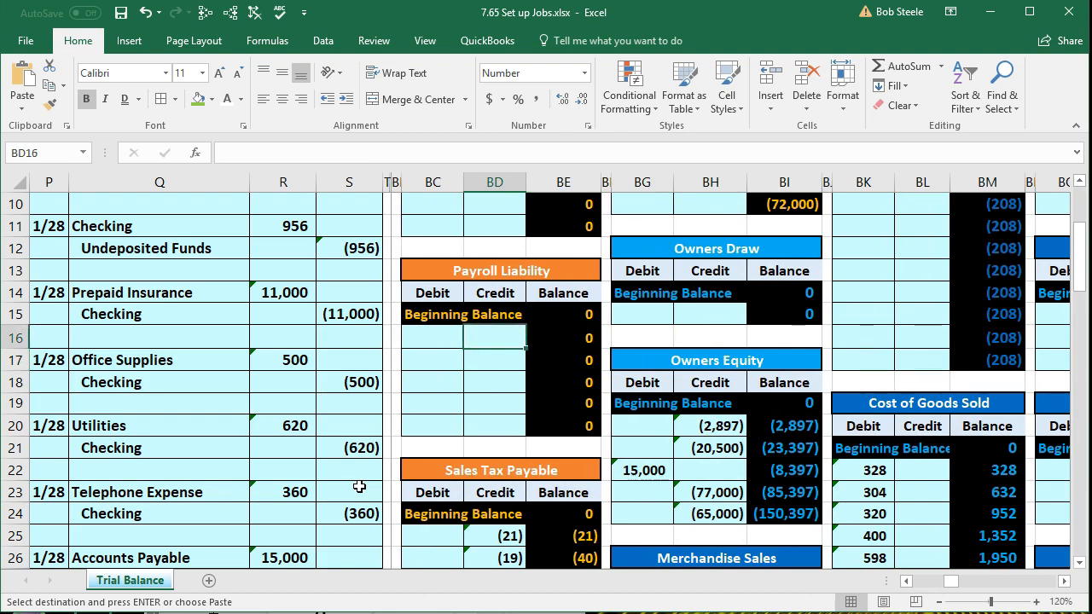
pyautogui.scroll(-2, 402, 546)
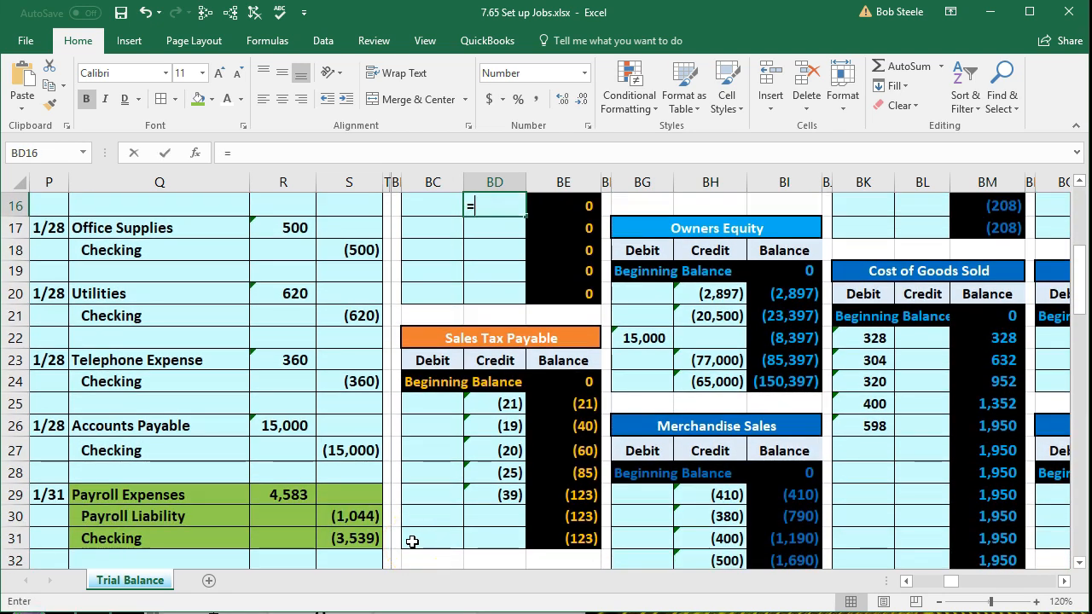
pyautogui.click(354, 522)
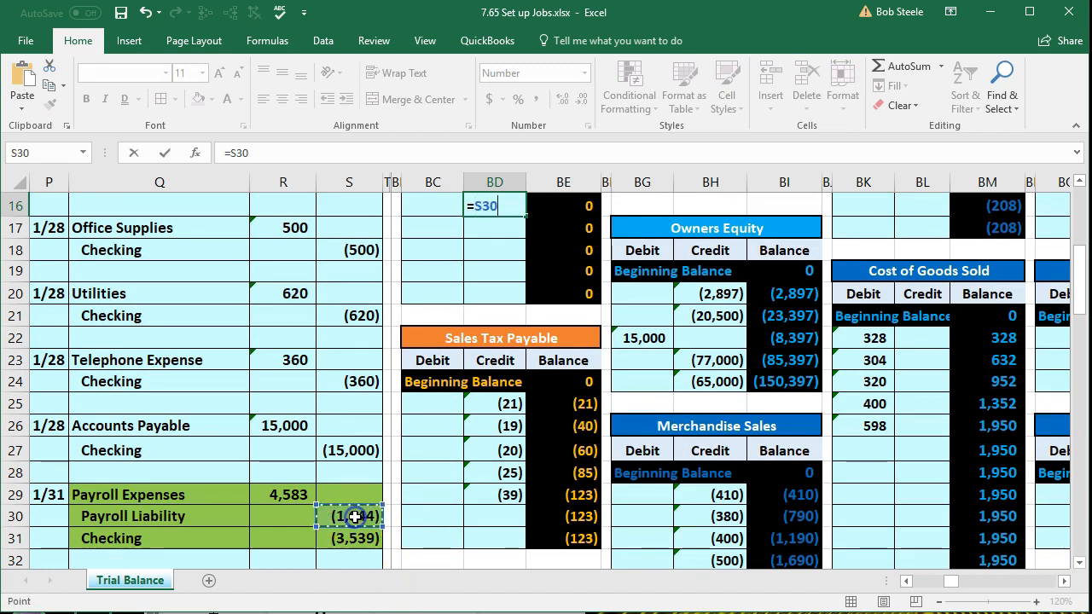
pyautogui.press('Return')
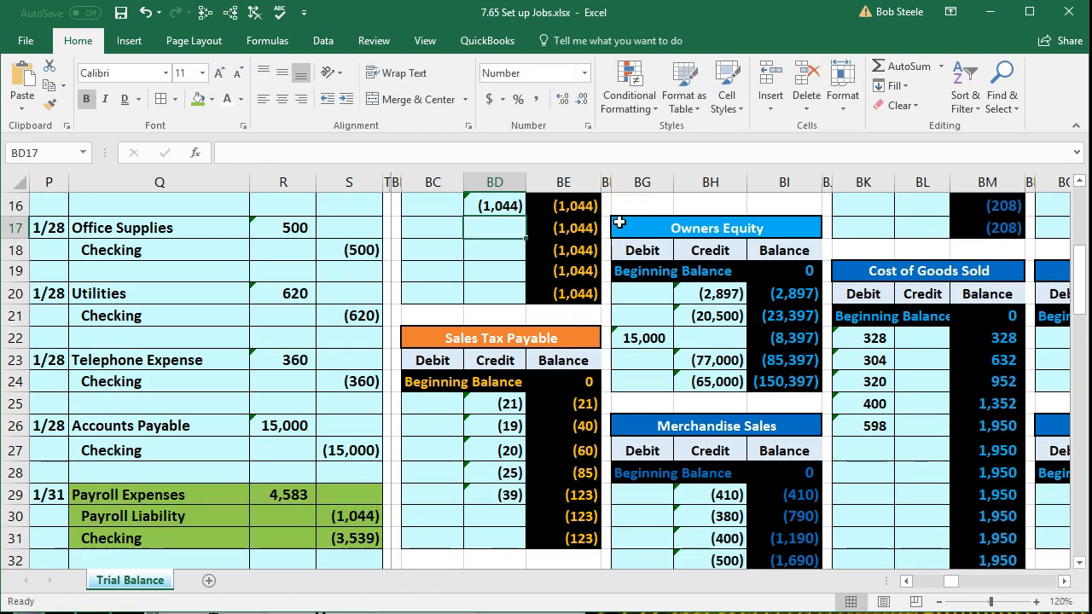
# Check the Payroll Liability balance in the trial balance and its link to the ledger
pyautogui.press('Left')
pyautogui.press('Left')
pyautogui.press('Left')
pyautogui.press('Left')
pyautogui.press('Left')
pyautogui.press('Left')
pyautogui.press('Left')
pyautogui.press('Left')
pyautogui.press('Left')
pyautogui.press('Left')
pyautogui.press('Left')
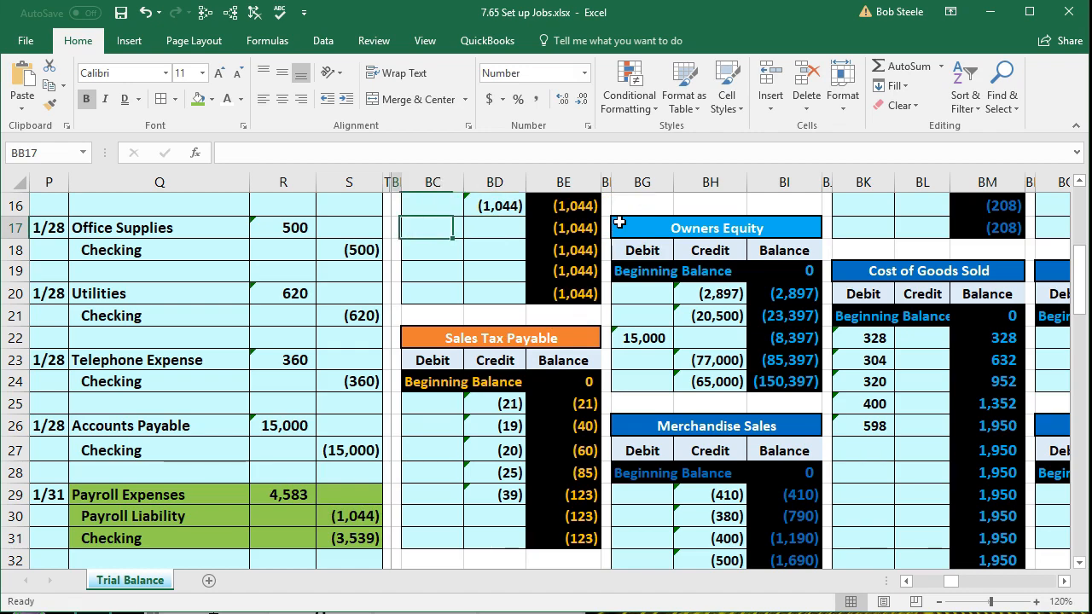
pyautogui.press('Left')
pyautogui.press('Left')
pyautogui.press('Left')
pyautogui.press('Left')
pyautogui.press('Left')
pyautogui.press('Left')
pyautogui.press('Left')
pyautogui.press('Left')
pyautogui.press('Left')
pyautogui.press('Left')
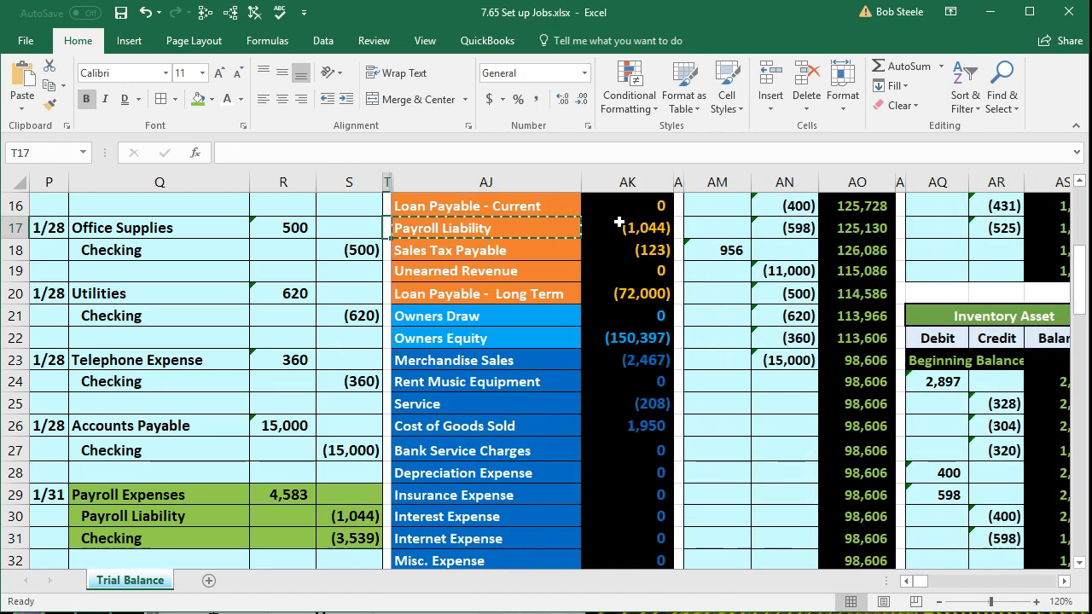
pyautogui.click(624, 231)
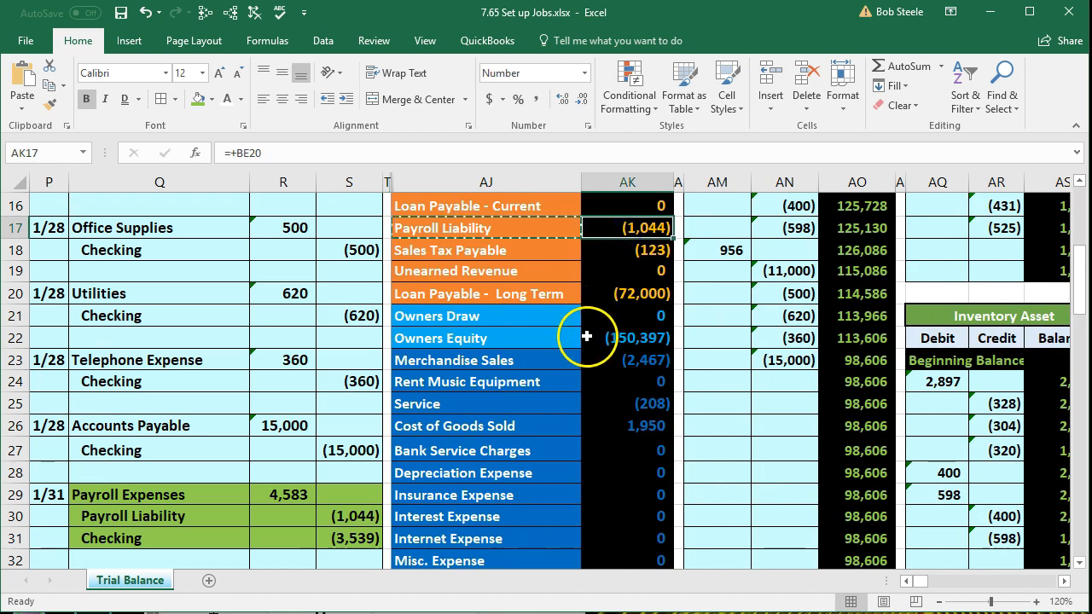
# Post the 1/31 payroll payment by linking the next free credit cell of the Checking ledger, AN24, to S31
pyautogui.scroll(-1, 585, 334)
pyautogui.moveTo(177, 468); pyautogui.dragTo(340, 474)
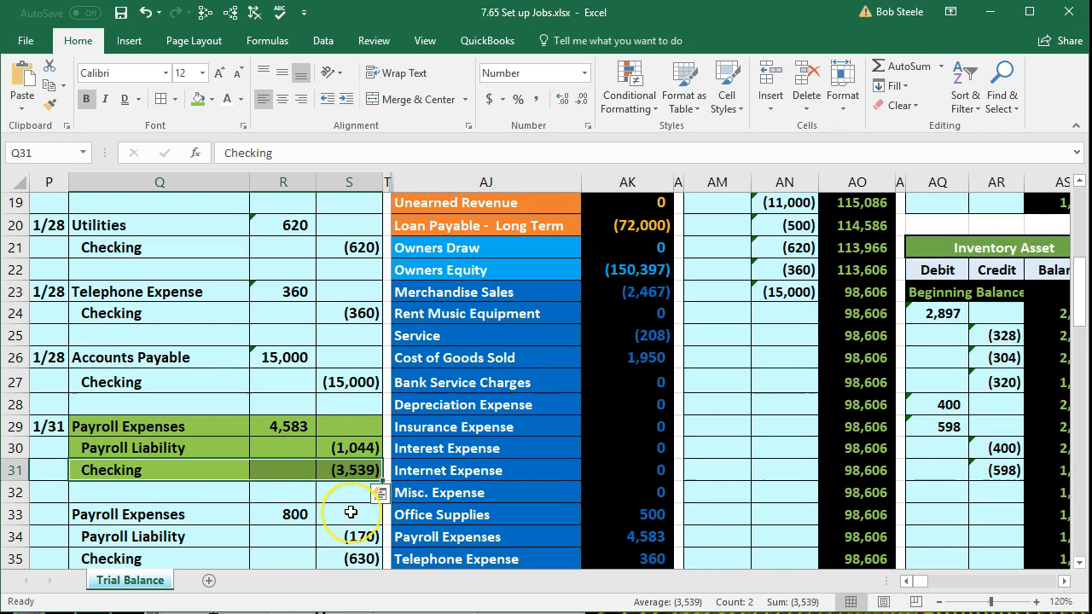
pyautogui.scroll(5, 351, 512)
pyautogui.moveTo(465, 234); pyautogui.dragTo(620, 234)
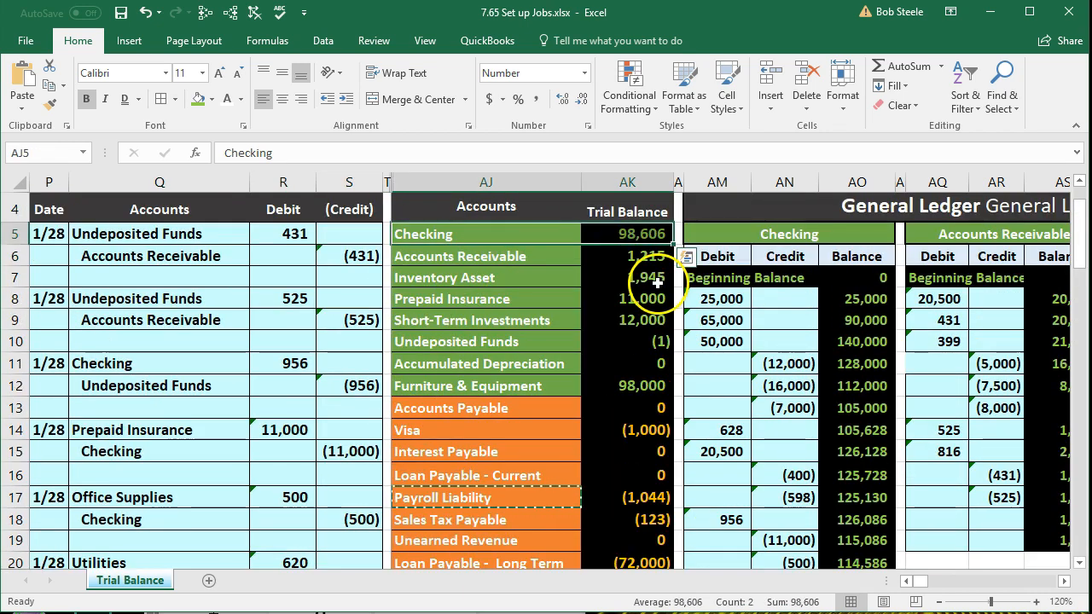
pyautogui.scroll(-4, 726, 375)
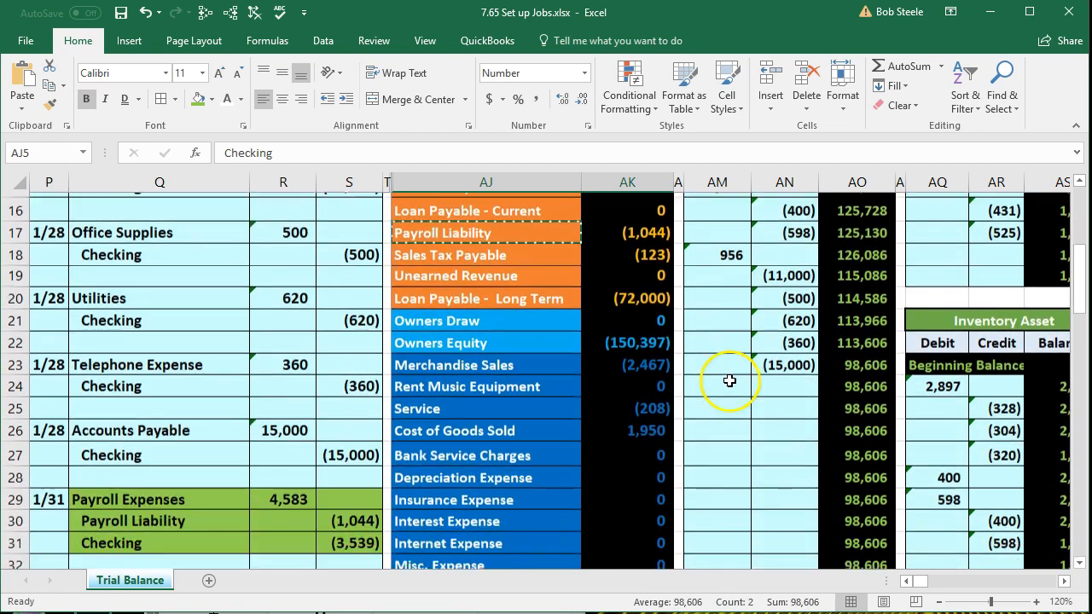
pyautogui.scroll(-1, 729, 381)
pyautogui.click(779, 316)
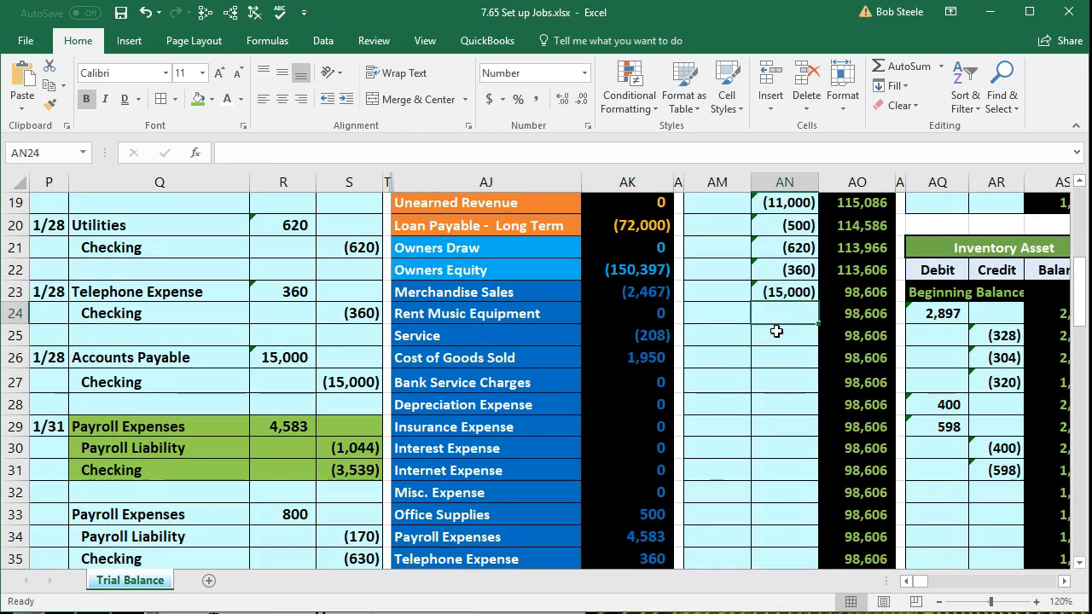
pyautogui.write('=')
pyautogui.press('Down')
pyautogui.press('Down')
pyautogui.press('Down')
pyautogui.press('Down')
pyautogui.press('Down')
pyautogui.press('Down')
pyautogui.press('Down')
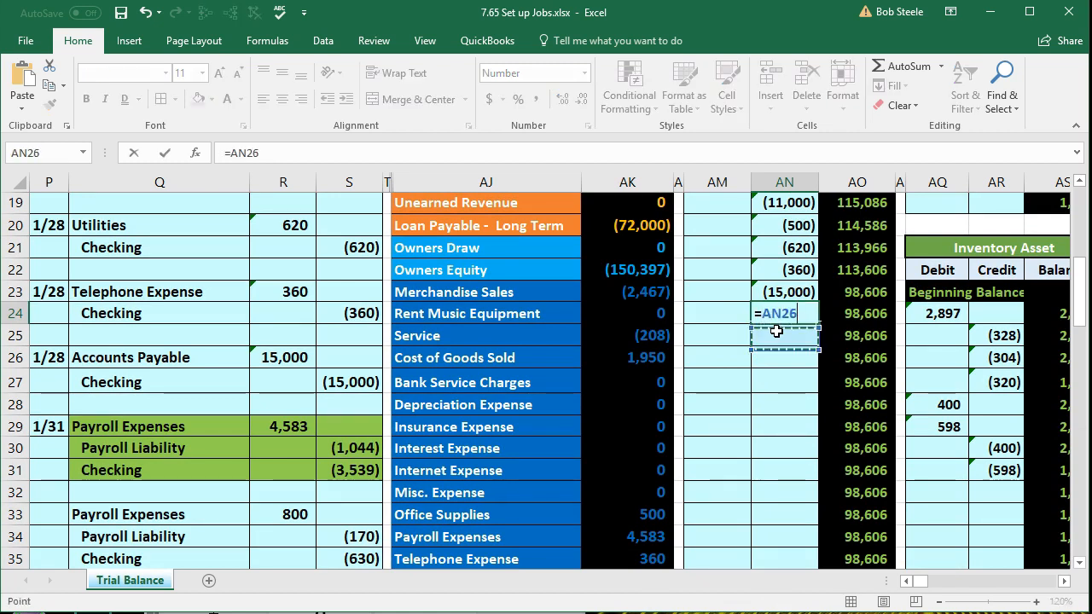
pyautogui.press('Left')
pyautogui.press('Left')
pyautogui.press('Left')
pyautogui.press('Left')
pyautogui.press('Left')
pyautogui.press('Left')
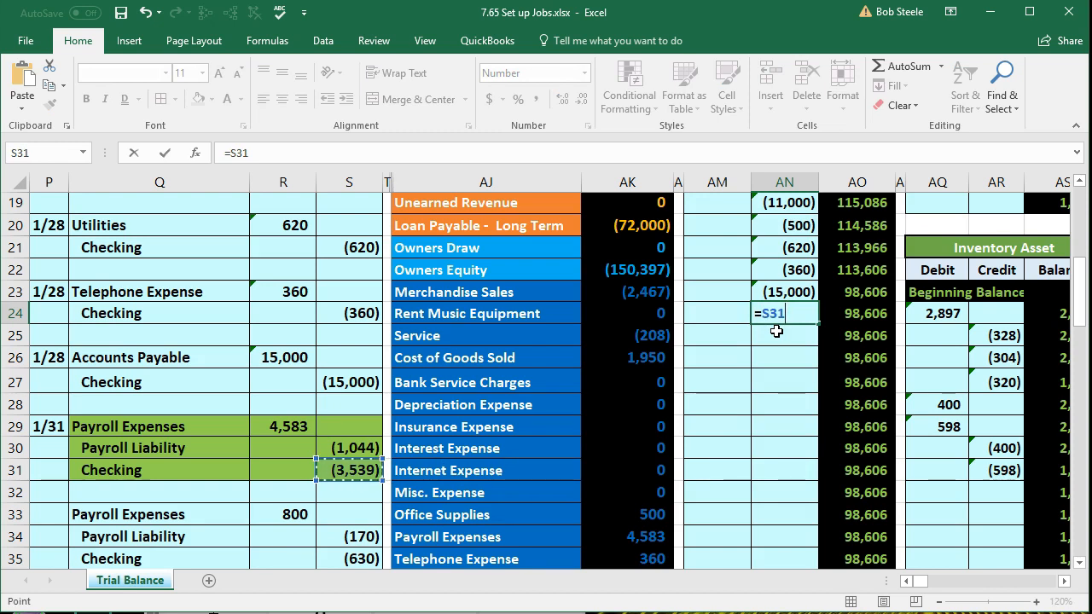
pyautogui.press('Return')
# Examine the Checking ledger's running balance, the Checking line in the trial balance and the debits-minus-credits total
pyautogui.click(874, 293)
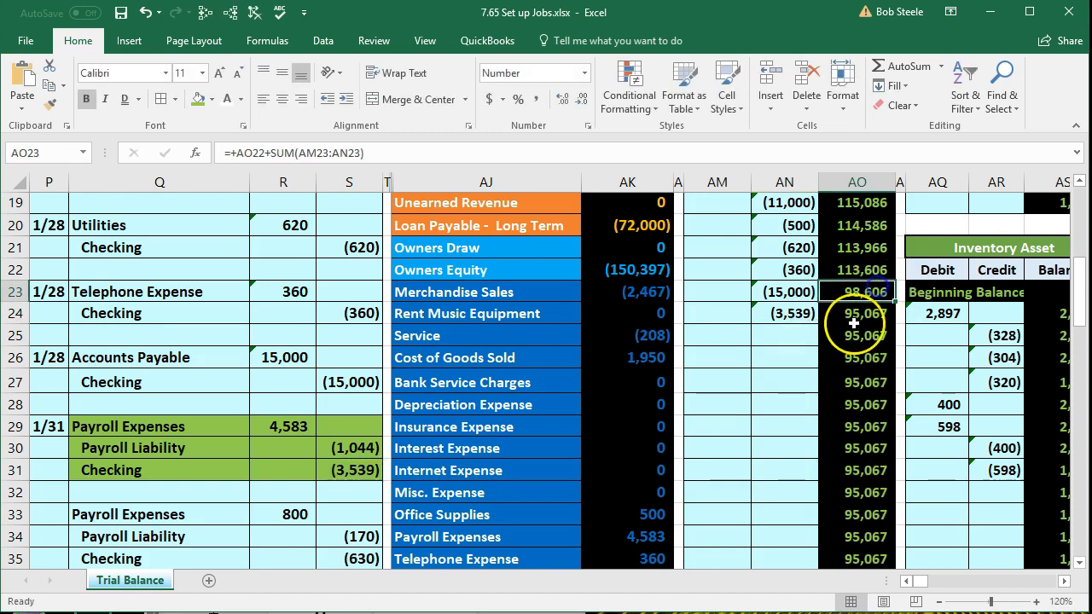
pyautogui.click(855, 315)
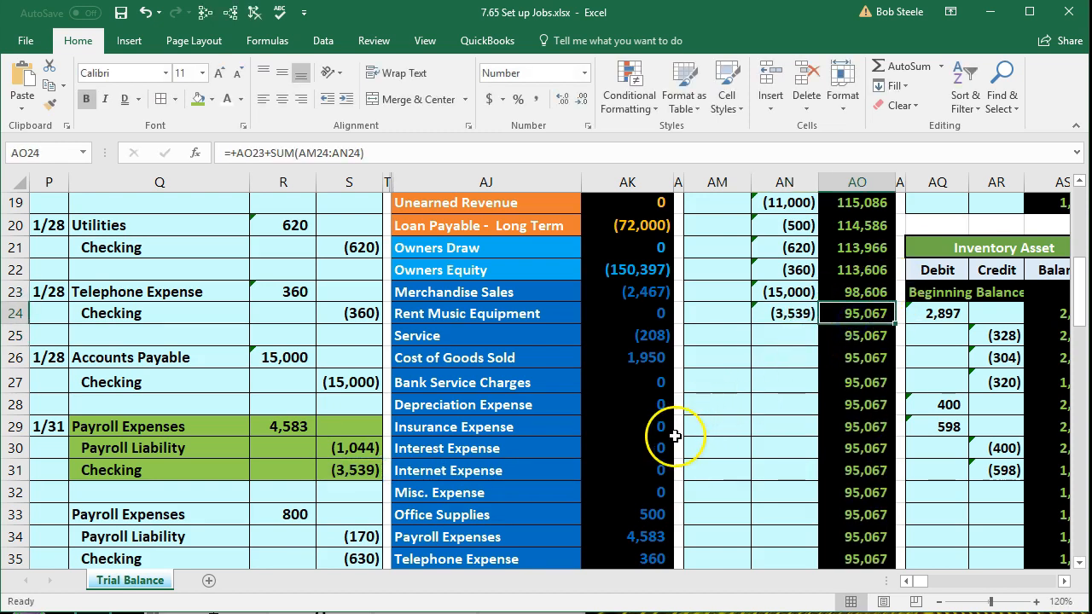
pyautogui.scroll(6, 664, 457)
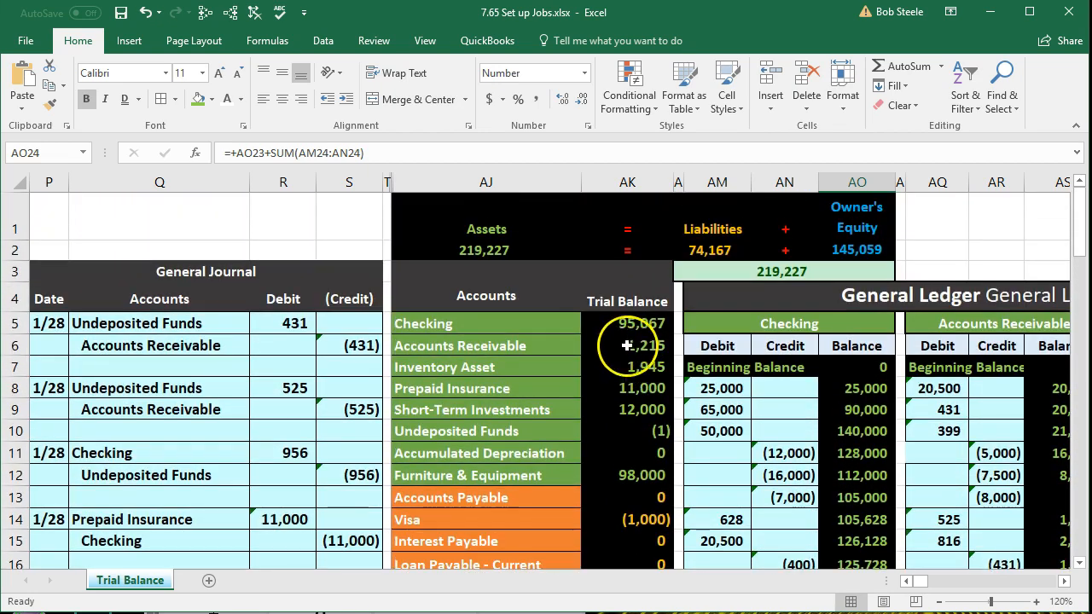
pyautogui.click(629, 325)
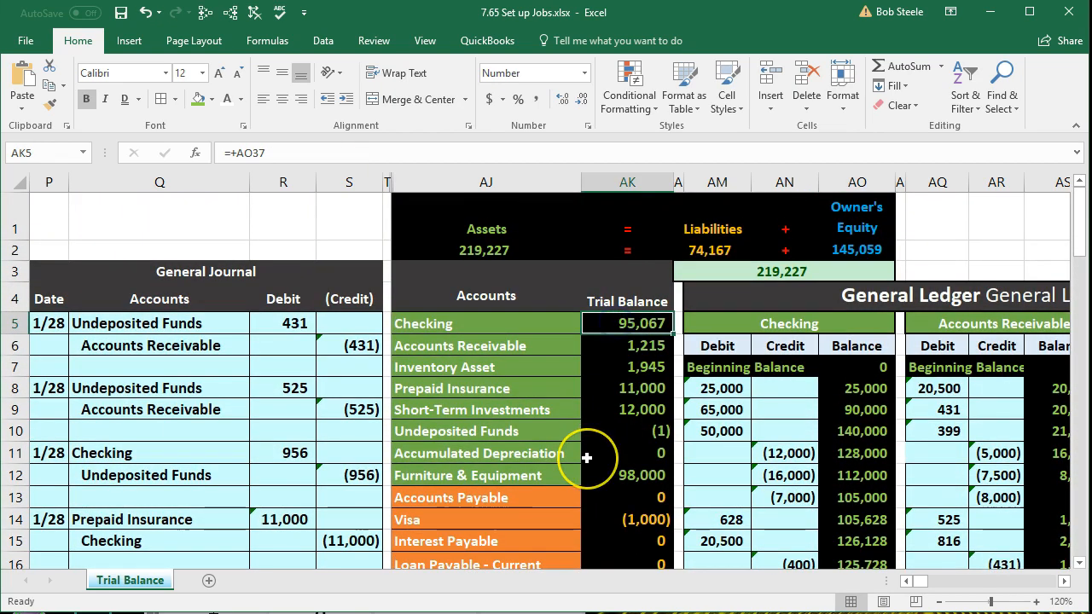
pyautogui.scroll(-7, 587, 458)
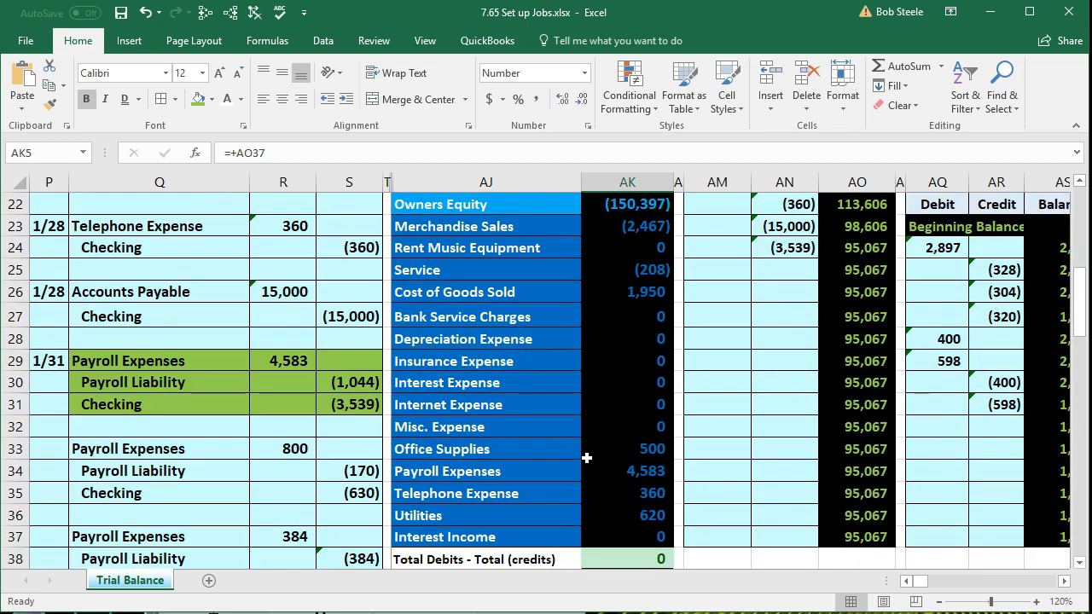
# Set the fill of the posted 1/31 payroll entry, Q29:S31, back to the journal's light blue
pyautogui.moveTo(100, 358); pyautogui.dragTo(329, 408)
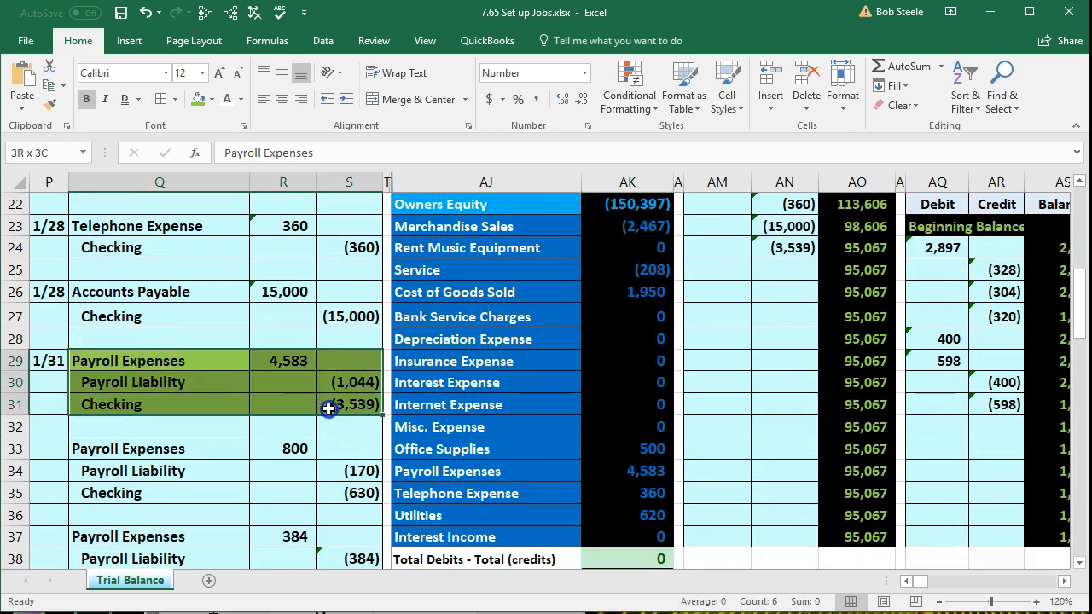
pyautogui.rightClick(329, 407)
pyautogui.click(417, 459)
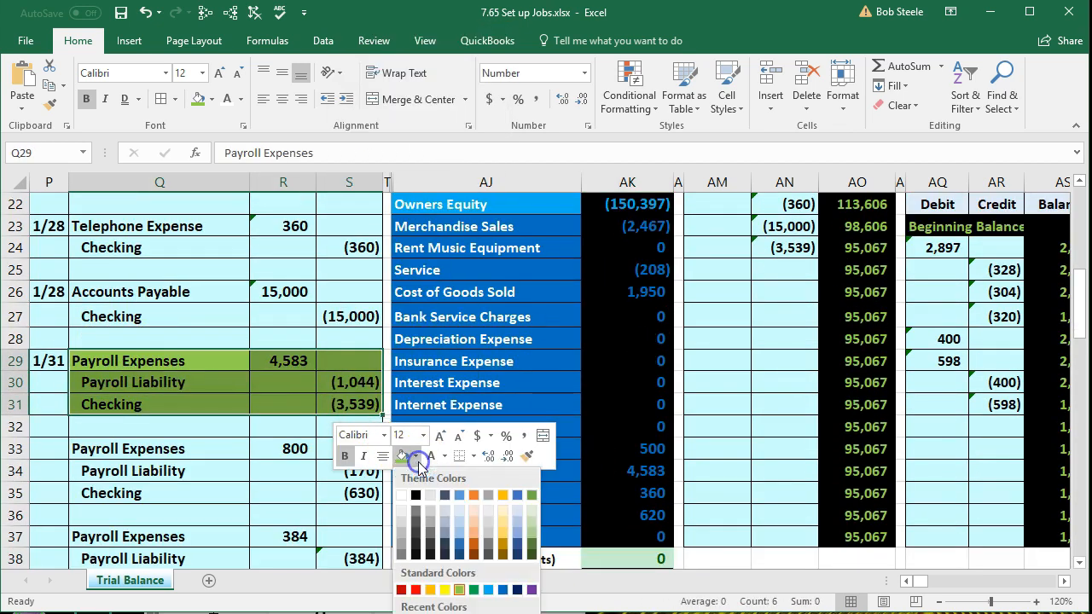
pyautogui.press('Escape')
pyautogui.click(188, 517)
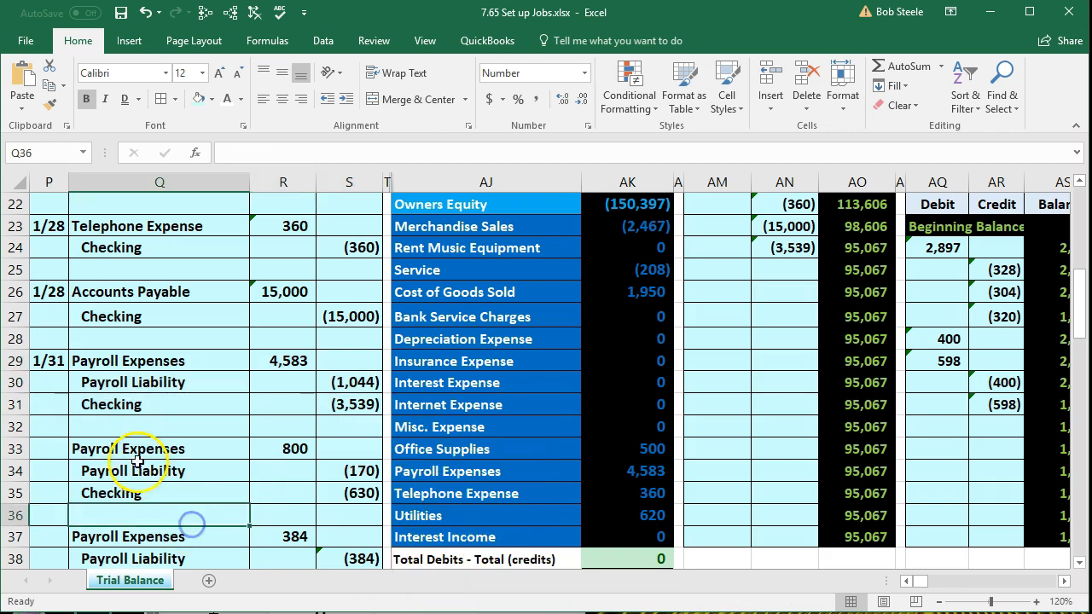
# Highlight the next payroll entry, Q33:S35, with a green fill
pyautogui.moveTo(126, 448); pyautogui.dragTo(343, 488)
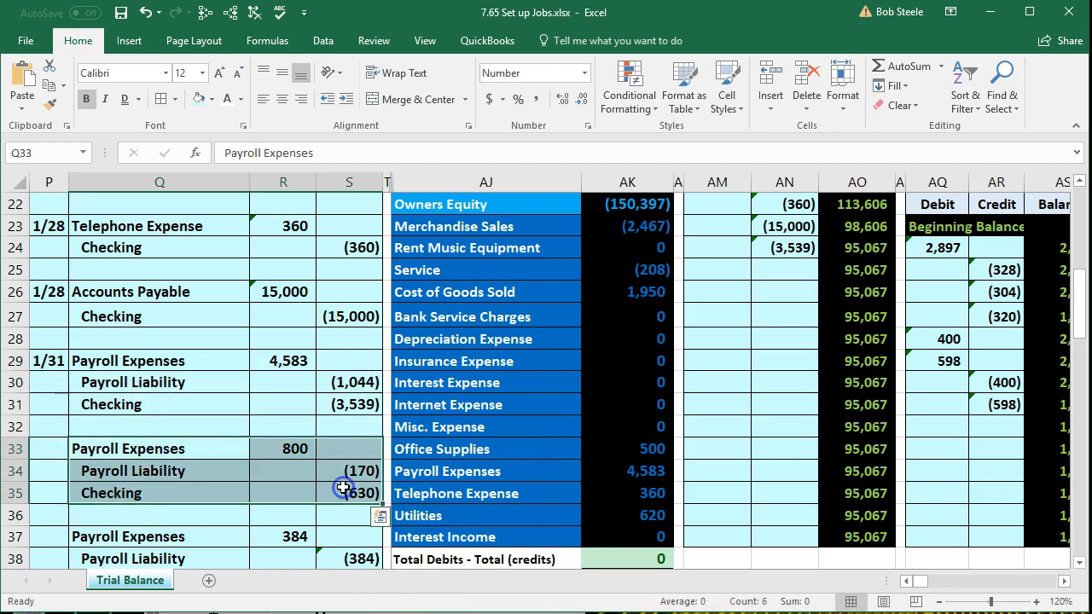
pyautogui.rightClick(343, 489)
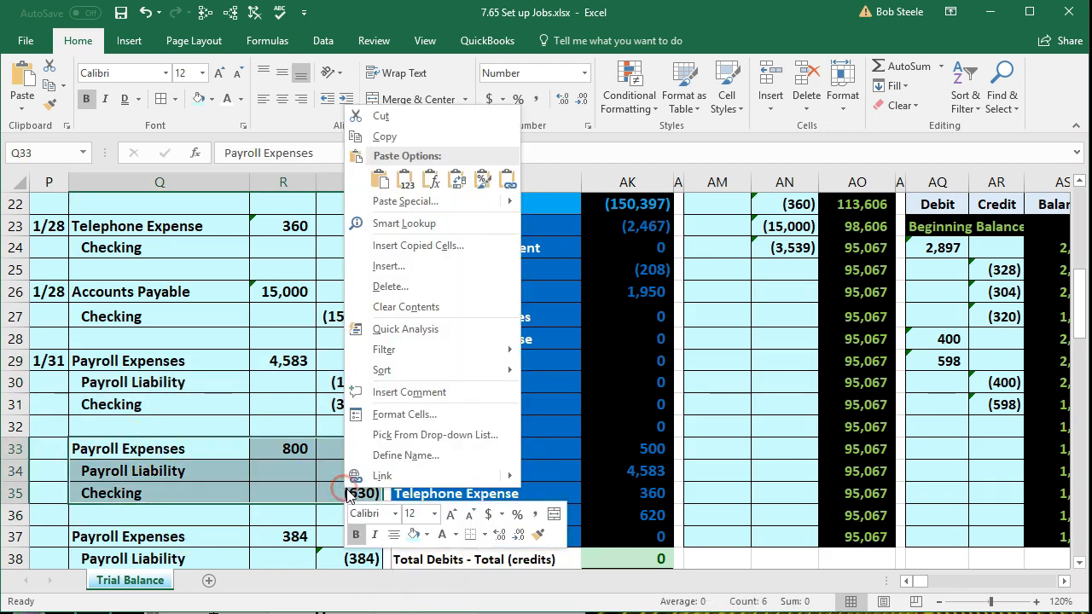
pyautogui.click(428, 535)
pyautogui.click(413, 534)
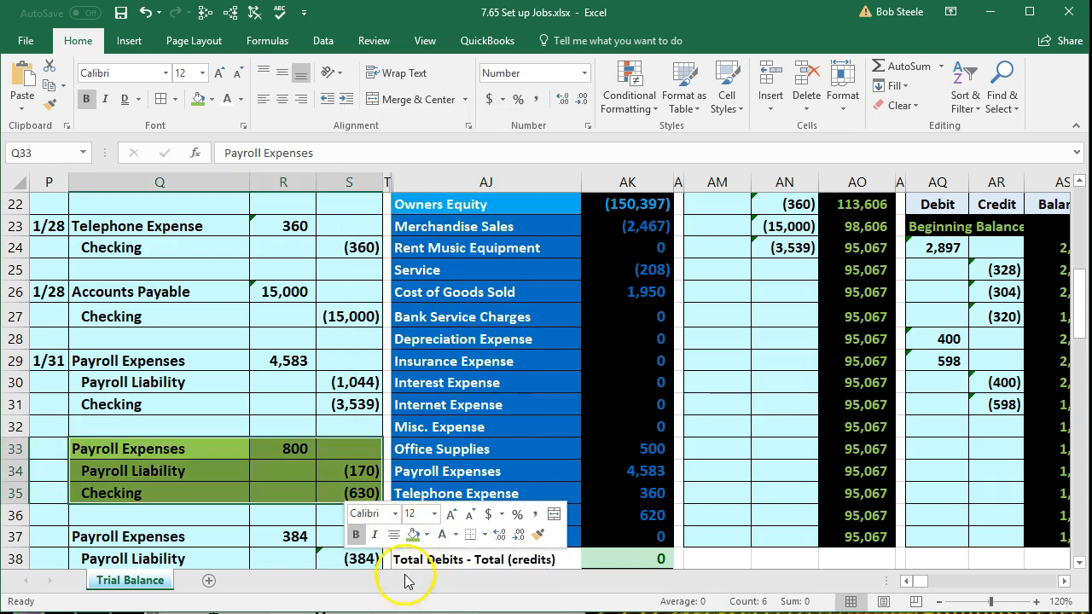
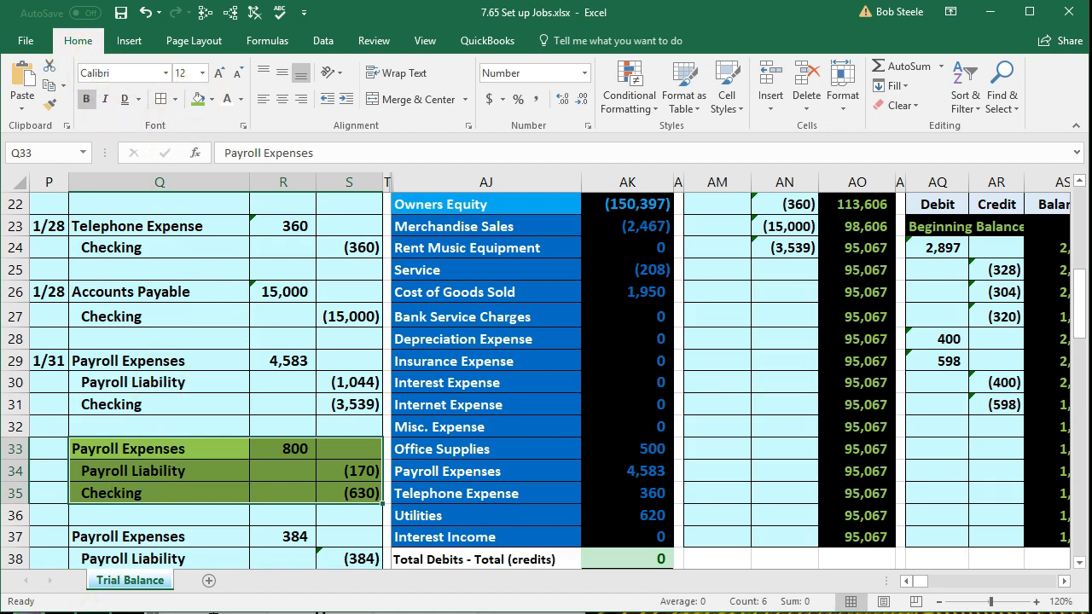
# Post the payroll expense debit of the highlighted entry by linking the next free Payroll Expenses debit cell, BS16, to R33
pyautogui.moveTo(98, 447); pyautogui.dragTo(275, 448)
pyautogui.scroll(-1, 276, 448)
pyautogui.moveTo(443, 410); pyautogui.dragTo(612, 406)
pyautogui.click(571, 333)
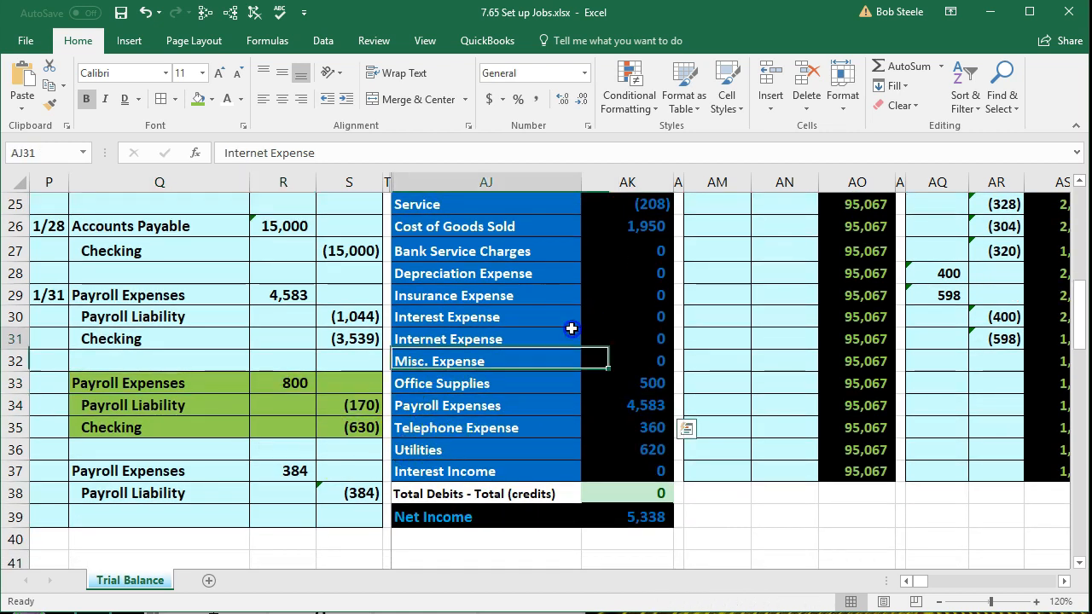
pyautogui.press('Up')
pyautogui.press('Up')
pyautogui.press('Right')
pyautogui.press('Right')
pyautogui.press('Right')
pyautogui.press('Right')
pyautogui.press('Right')
pyautogui.press('Right')
pyautogui.press('Right')
pyautogui.press('Right')
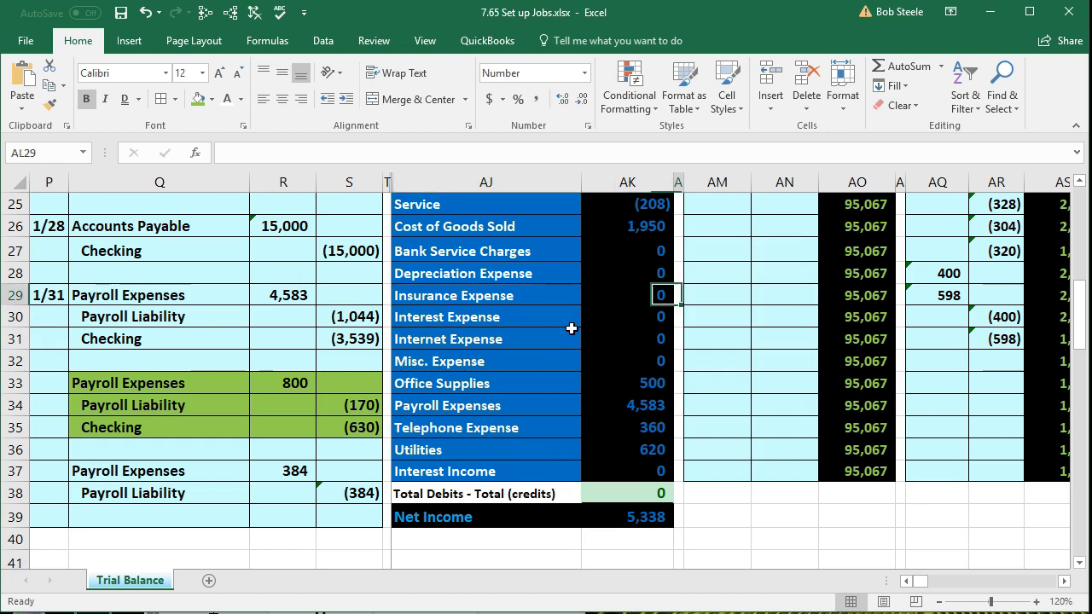
pyautogui.press('Right')
pyautogui.press('Right')
pyautogui.press('Right')
pyautogui.press('Right')
pyautogui.press('Right')
pyautogui.press('Right')
pyautogui.press('Right')
pyautogui.press('Right')
pyautogui.press('Right')
pyautogui.press('Right')
pyautogui.press('Right')
pyautogui.press('Right')
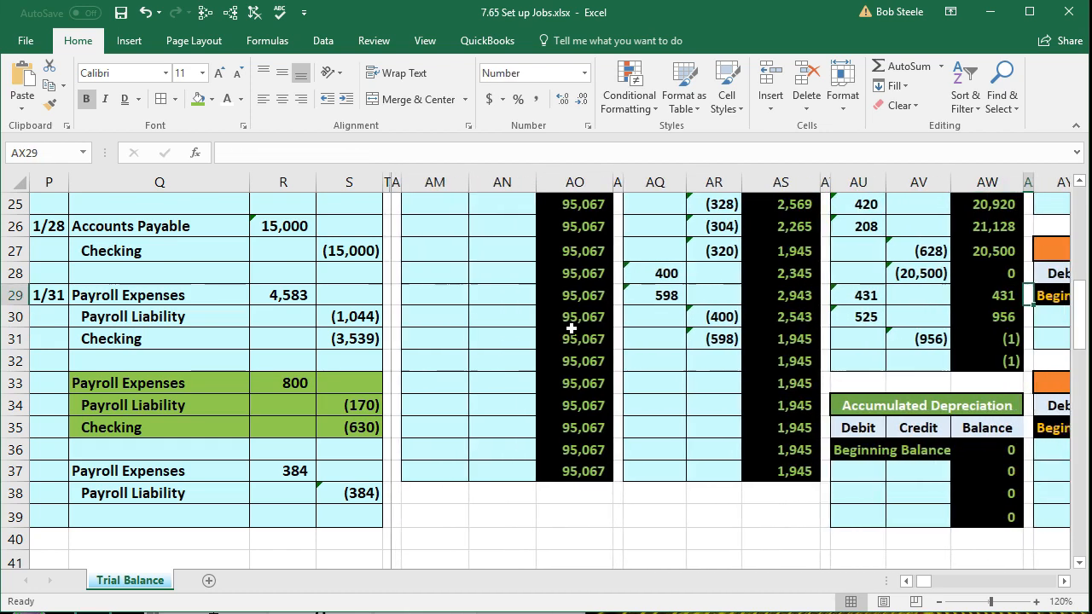
pyautogui.press('Right')
pyautogui.press('Right')
pyautogui.press('Right')
pyautogui.press('Right')
pyautogui.press('Right')
pyautogui.press('Right')
pyautogui.press('Right')
pyautogui.press('Right')
pyautogui.press('Right')
pyautogui.press('Right')
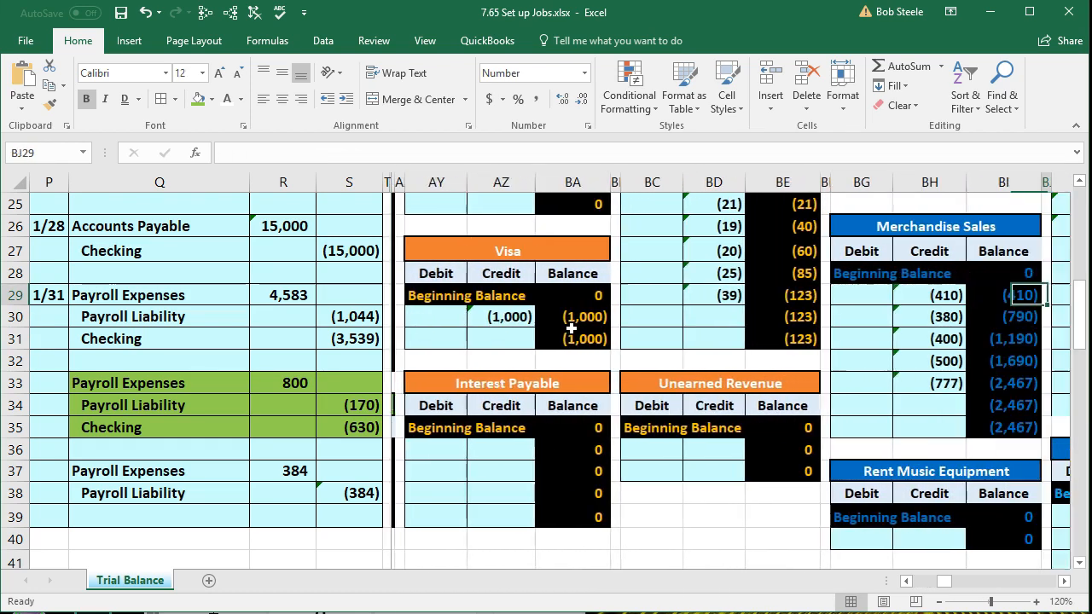
pyautogui.press('Right')
pyautogui.press('Right')
pyautogui.press('Right')
pyautogui.press('Right')
pyautogui.press('Right')
pyautogui.press('Right')
pyautogui.press('Right')
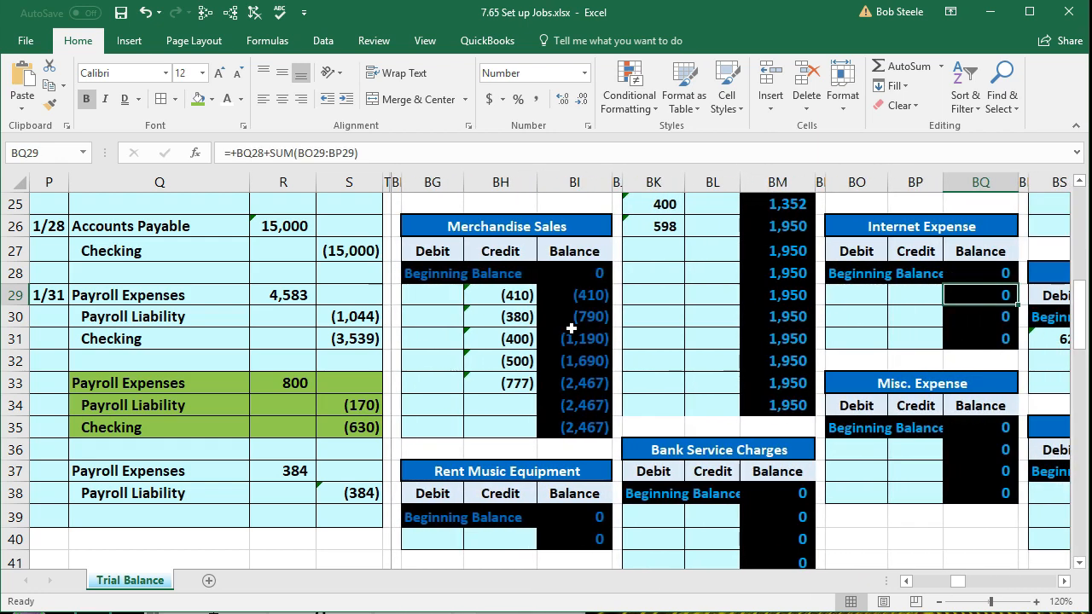
pyautogui.press('Right')
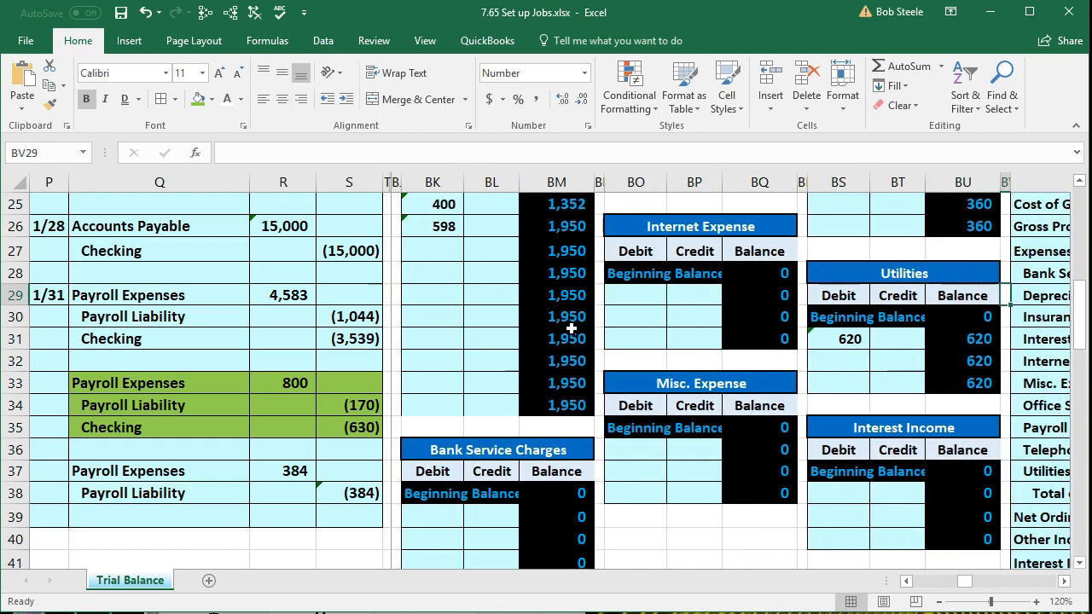
pyautogui.scroll(6, 573, 331)
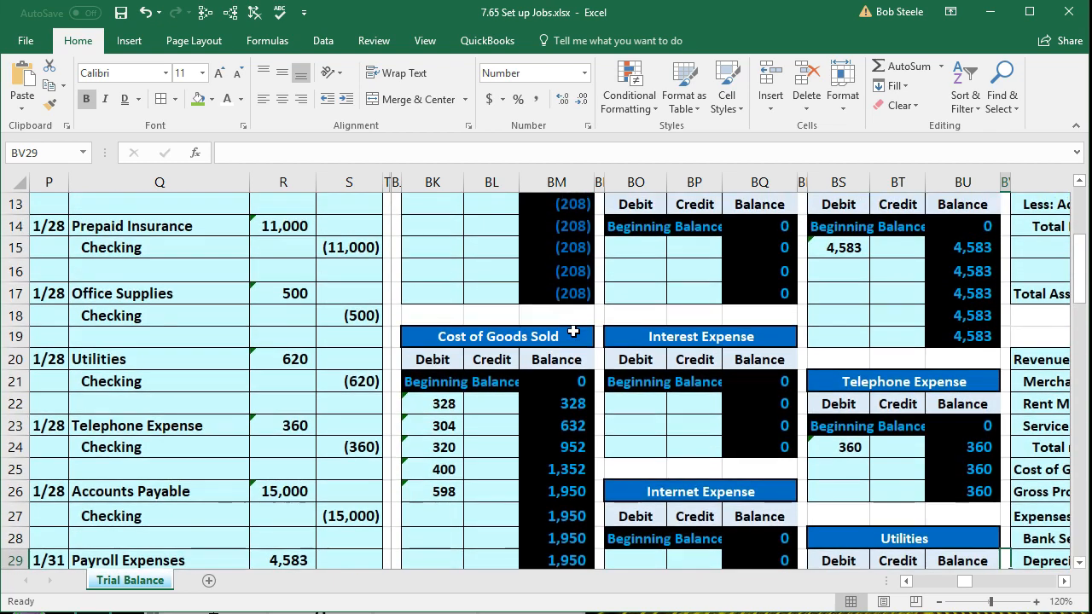
pyautogui.scroll(1, 573, 331)
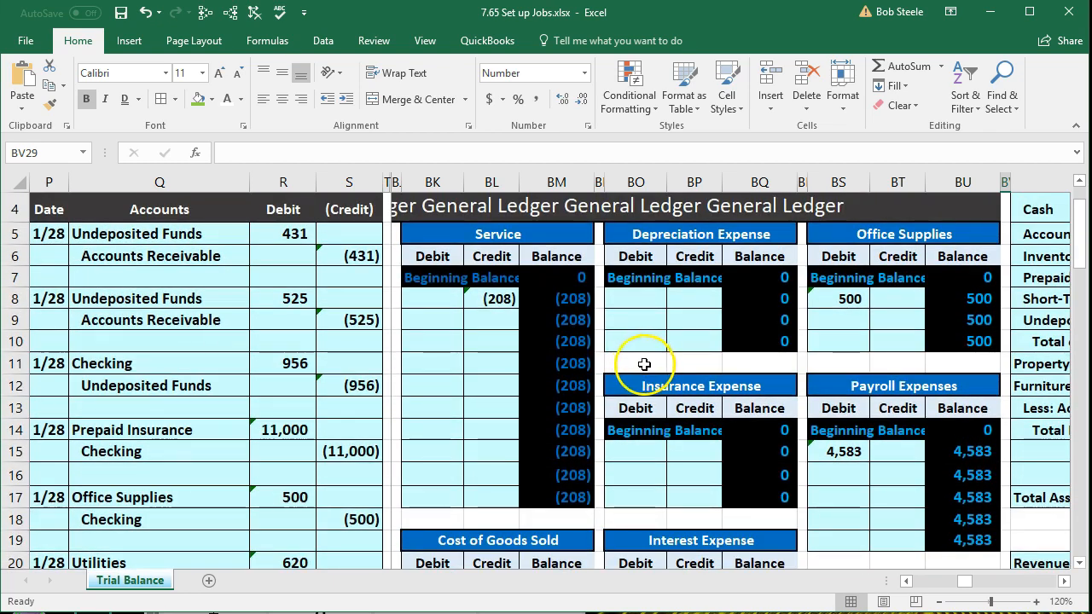
pyautogui.scroll(-1, 644, 365)
pyautogui.click(838, 399)
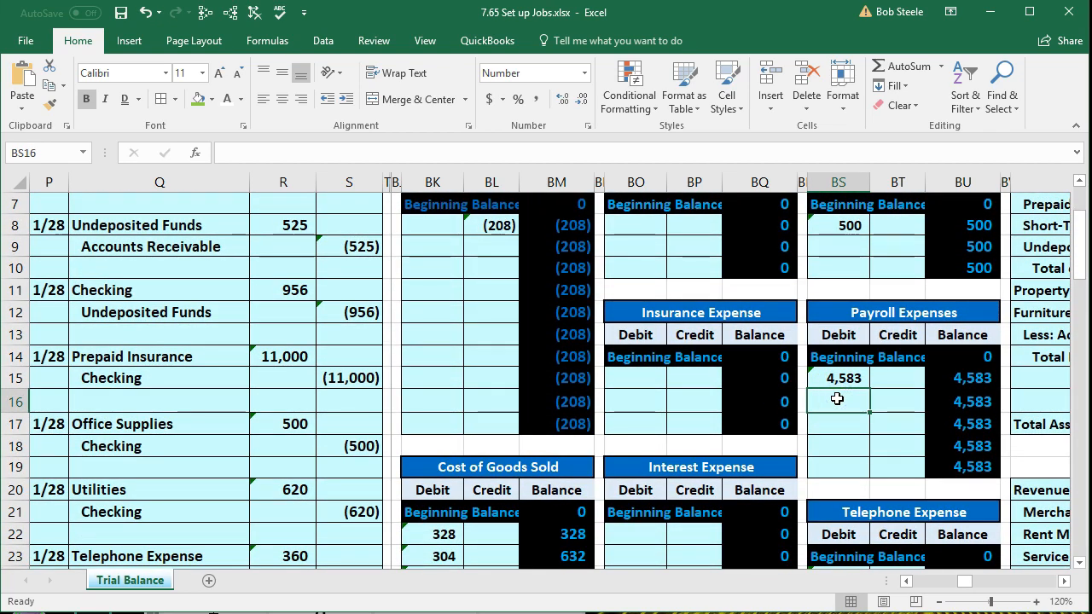
pyautogui.scroll(-2, 838, 398)
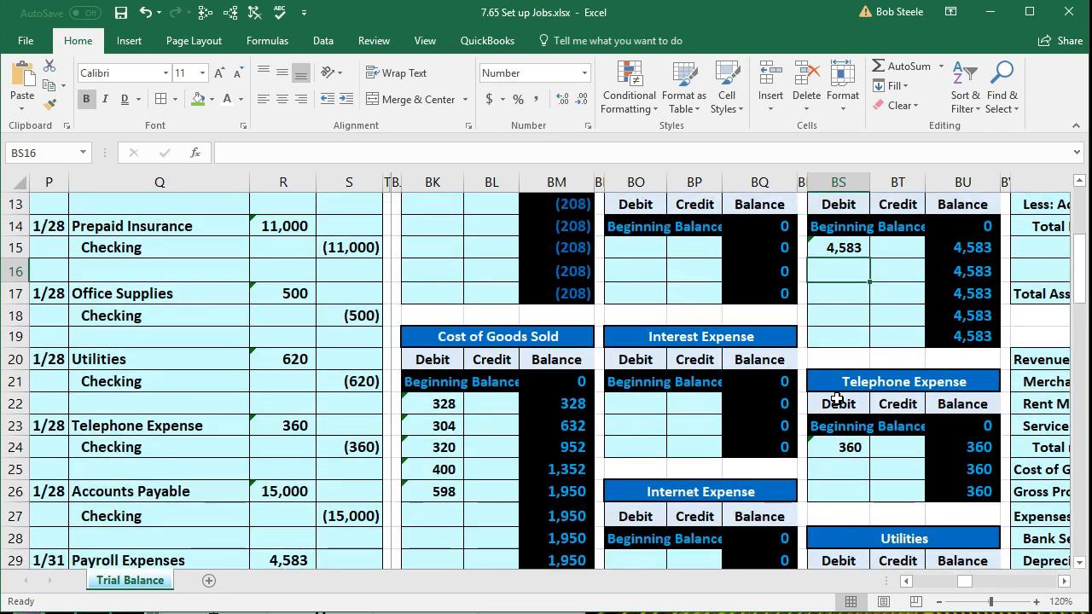
pyautogui.scroll(-2, 838, 399)
pyautogui.scroll(2, 838, 398)
pyautogui.scroll(1, 838, 399)
pyautogui.press('Right')
pyautogui.press('Right')
pyautogui.press('Right')
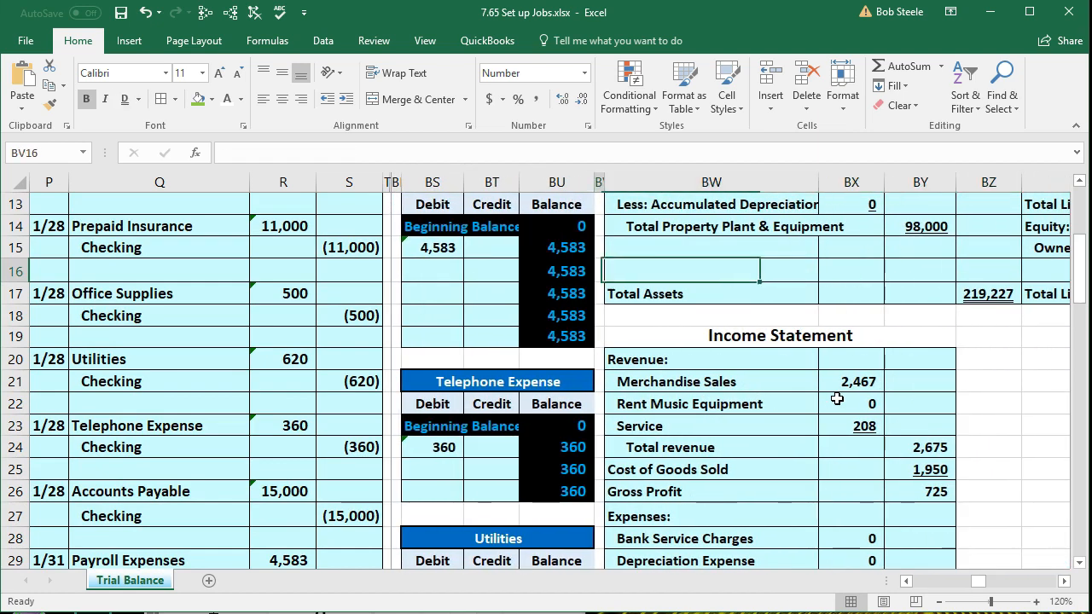
pyautogui.press('Left')
pyautogui.press('Left')
pyautogui.press('Up')
pyautogui.press('Up')
pyautogui.press('Up')
pyautogui.scroll(1, 838, 399)
pyautogui.press('Down')
pyautogui.press('Down')
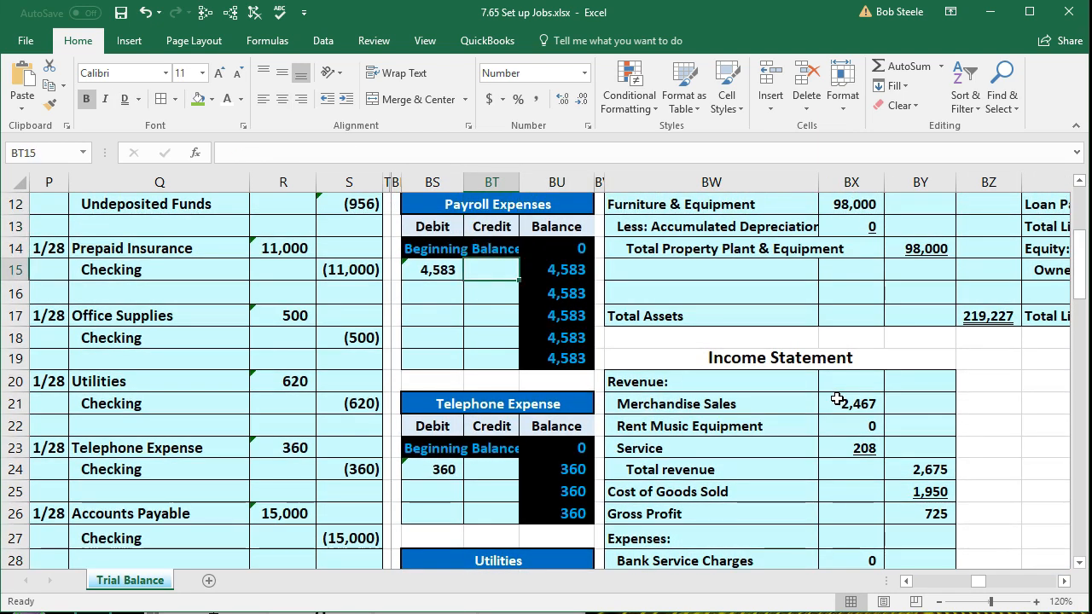
pyautogui.press('Left')
pyautogui.press('Down')
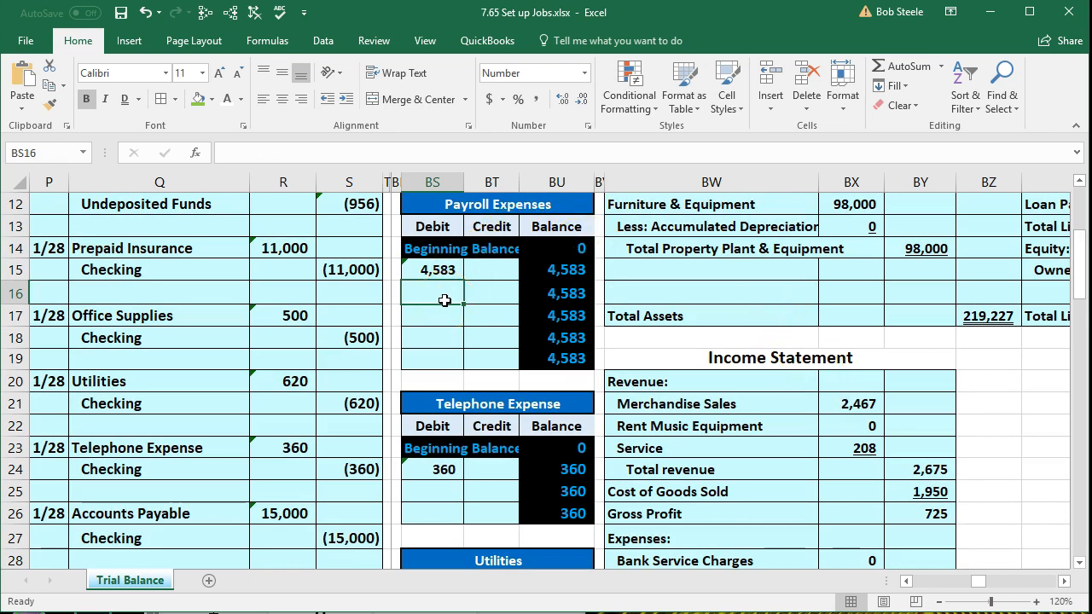
pyautogui.write('=')
pyautogui.scroll(-3, 418, 359)
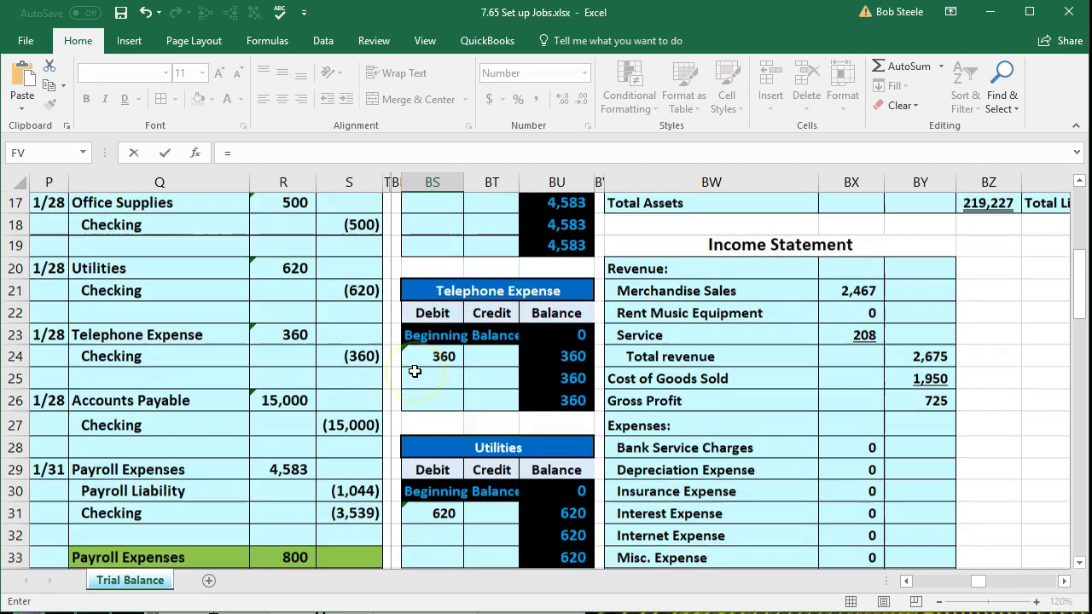
pyautogui.click(284, 476)
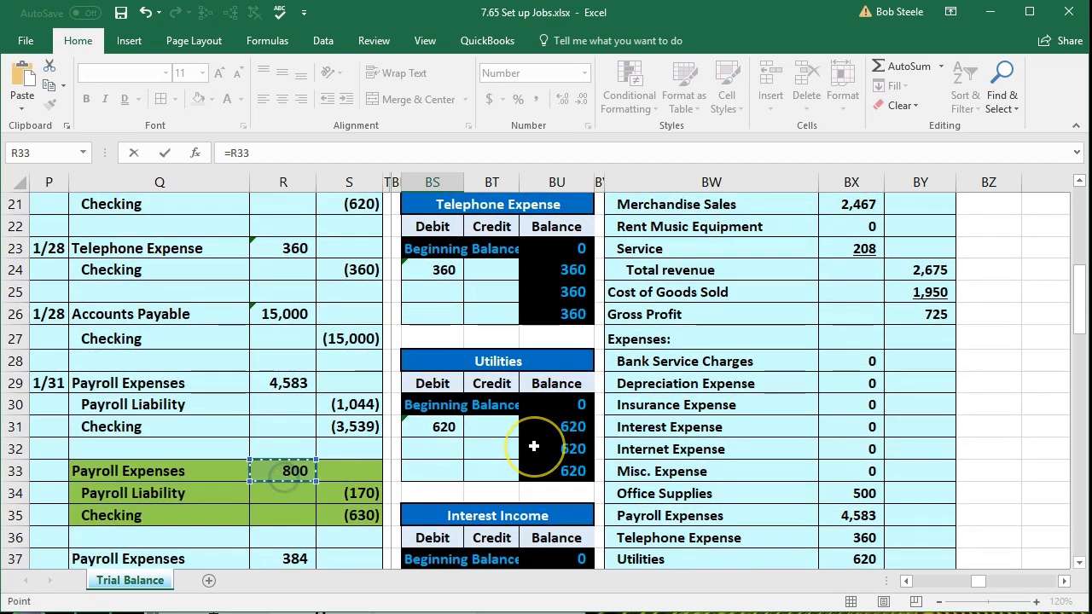
pyautogui.press('Return')
# Examine the Payroll Expenses ledger's running balance and the trial balance's Payroll Expenses line, debits-minus-credits total and net income
pyautogui.scroll(1, 477, 341)
pyautogui.click(443, 246)
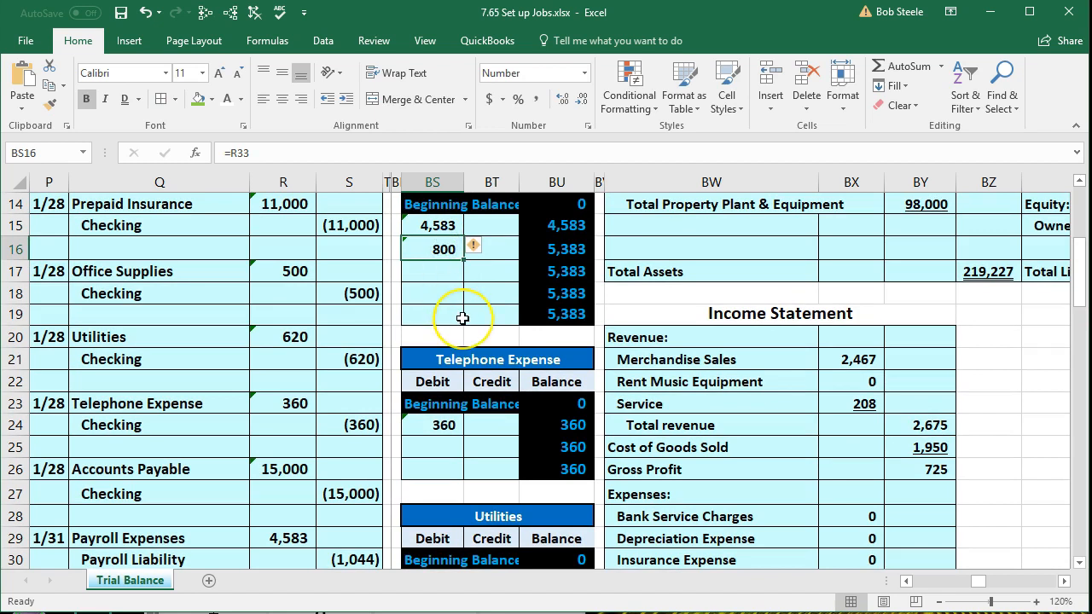
pyautogui.press('Right')
pyautogui.press('Right')
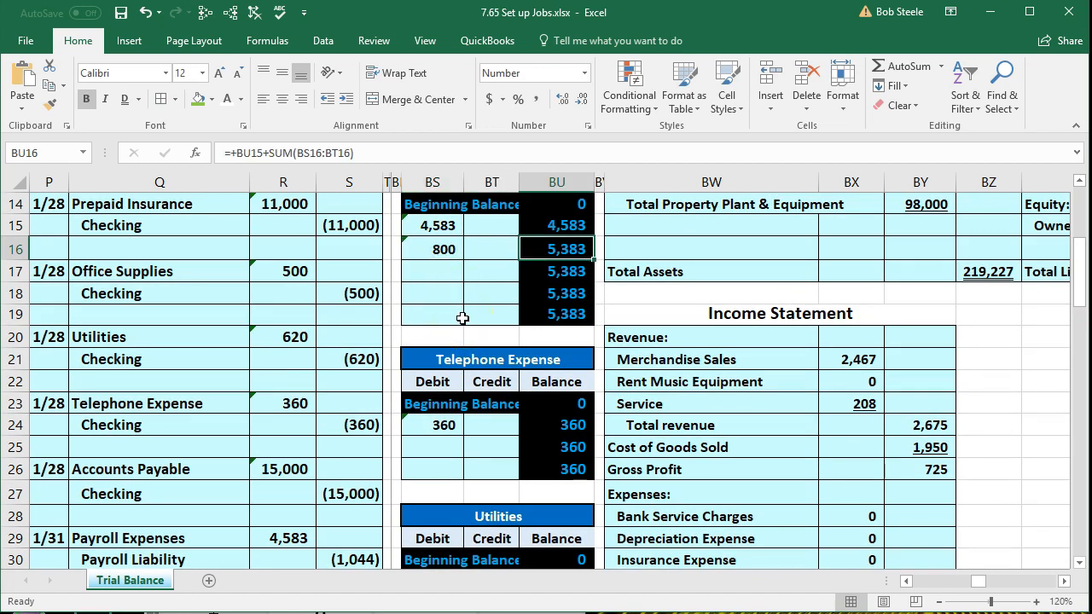
pyautogui.press('Left')
pyautogui.press('Left')
pyautogui.press('Left')
pyautogui.press('Left')
pyautogui.press('Left')
pyautogui.press('Left')
pyautogui.press('Left')
pyautogui.press('Left')
pyautogui.press('Left')
pyautogui.press('Left')
pyautogui.press('Left')
pyautogui.press('Left')
pyautogui.press('Left')
pyautogui.press('Left')
pyautogui.press('Left')
pyautogui.press('Left')
pyautogui.press('Left')
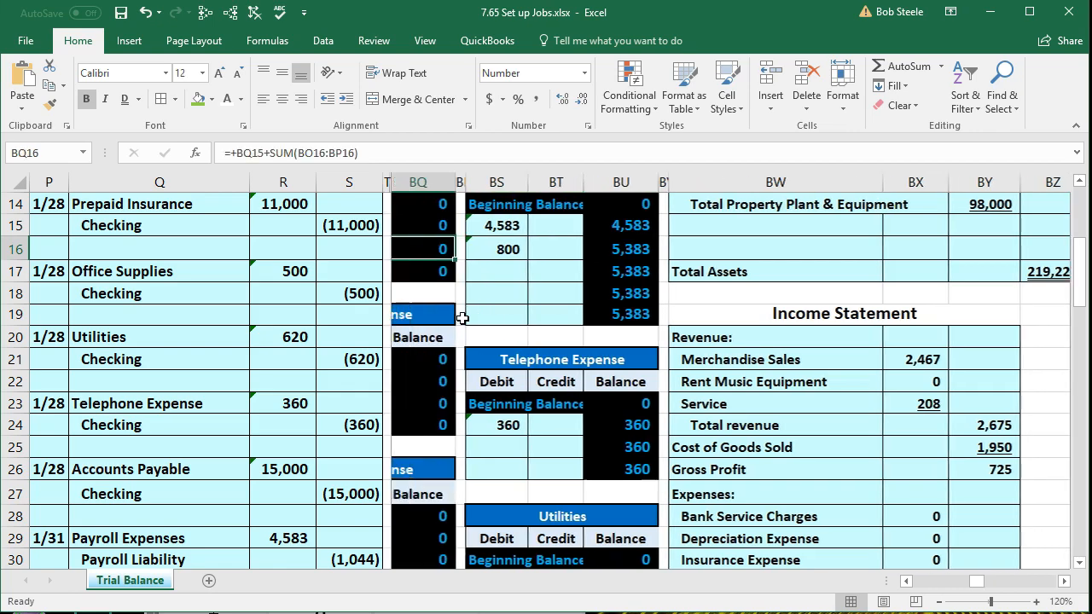
pyautogui.press('Left')
pyautogui.press('Left')
pyautogui.press('Left')
pyautogui.press('Left')
pyautogui.press('Left')
pyautogui.press('Left')
pyautogui.press('Left')
pyautogui.press('Left')
pyautogui.press('Left')
pyautogui.press('Left')
pyautogui.press('Left')
pyautogui.press('Left')
pyautogui.press('Left')
pyautogui.press('Left')
pyautogui.press('Left')
pyautogui.press('Left')
pyautogui.press('Left')
pyautogui.press('Left')
pyautogui.press('Left')
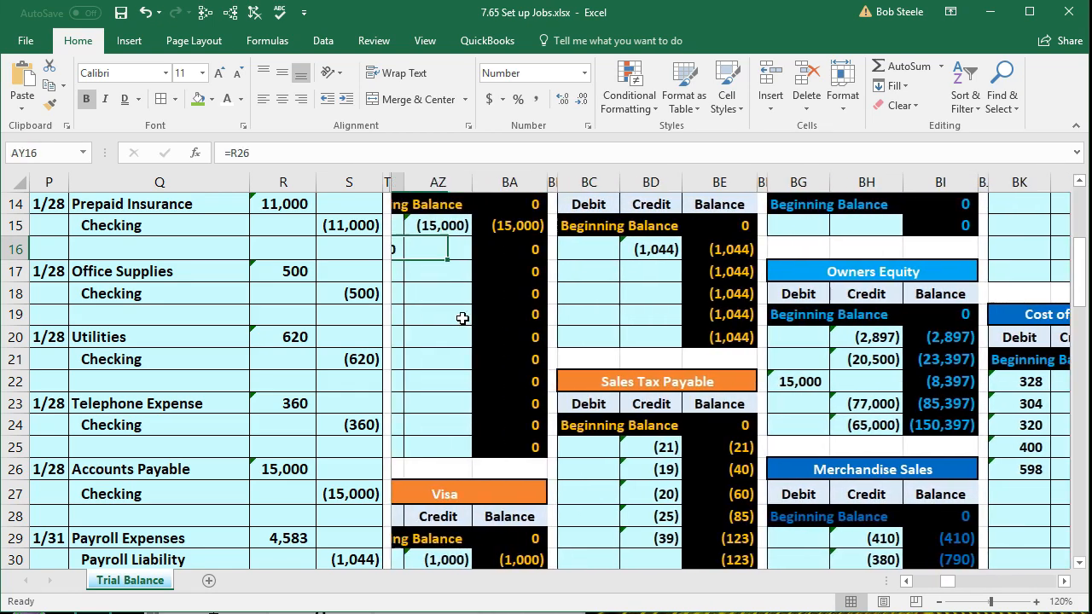
pyautogui.press('Left')
pyautogui.press('Left')
pyautogui.press('Left')
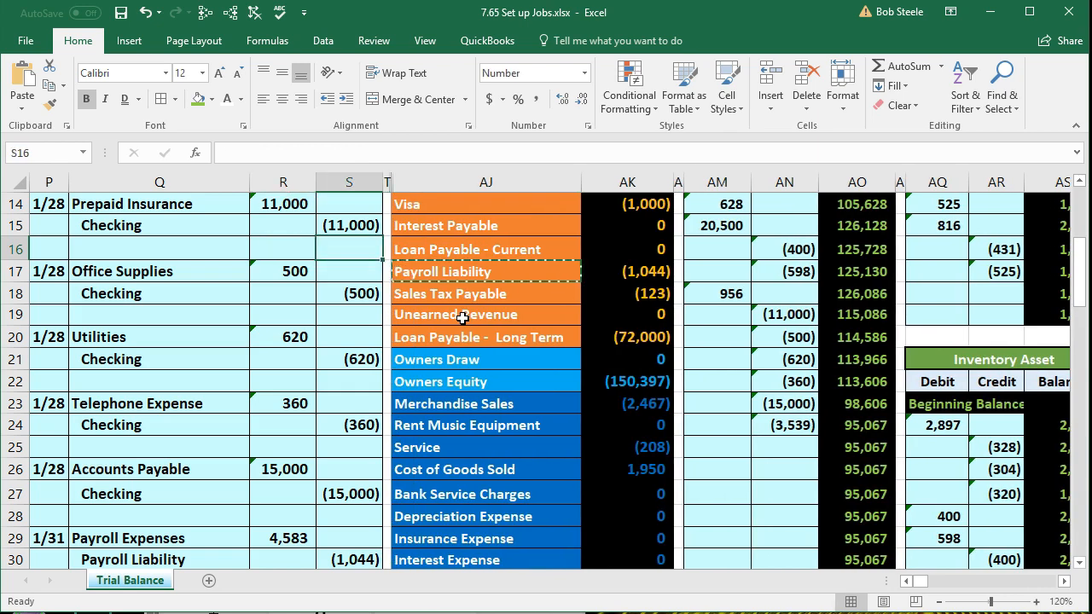
pyautogui.scroll(-3, 512, 397)
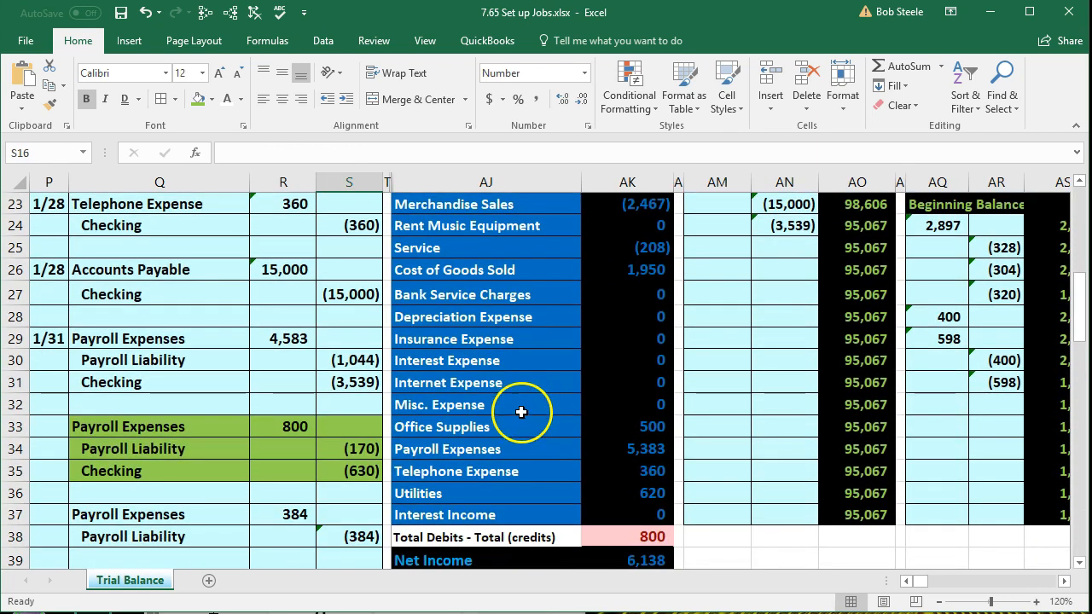
pyautogui.click(617, 449)
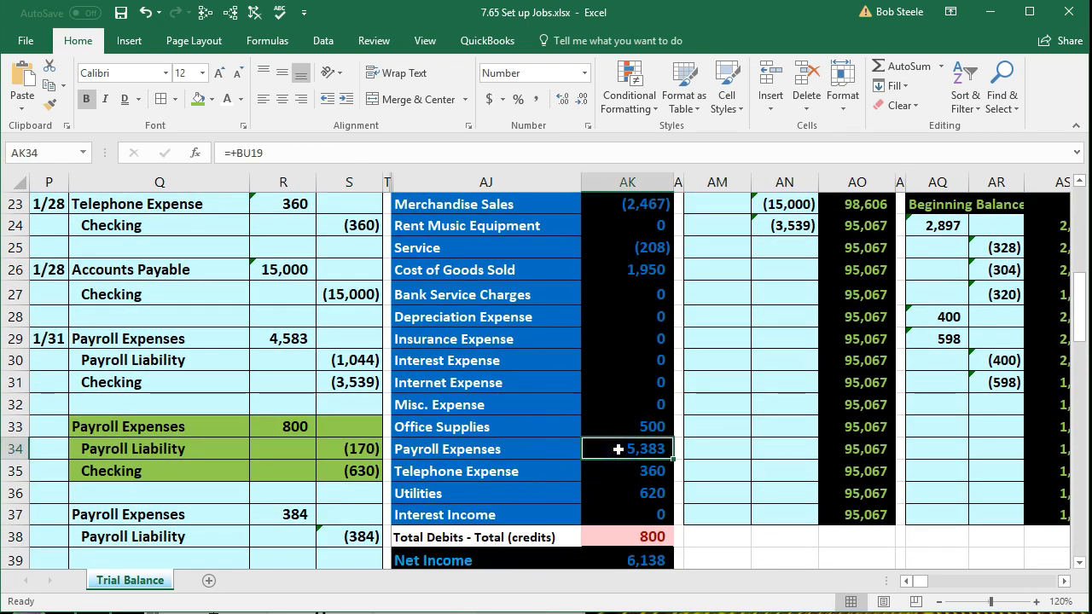
pyautogui.scroll(-1, 618, 448)
pyautogui.click(620, 466)
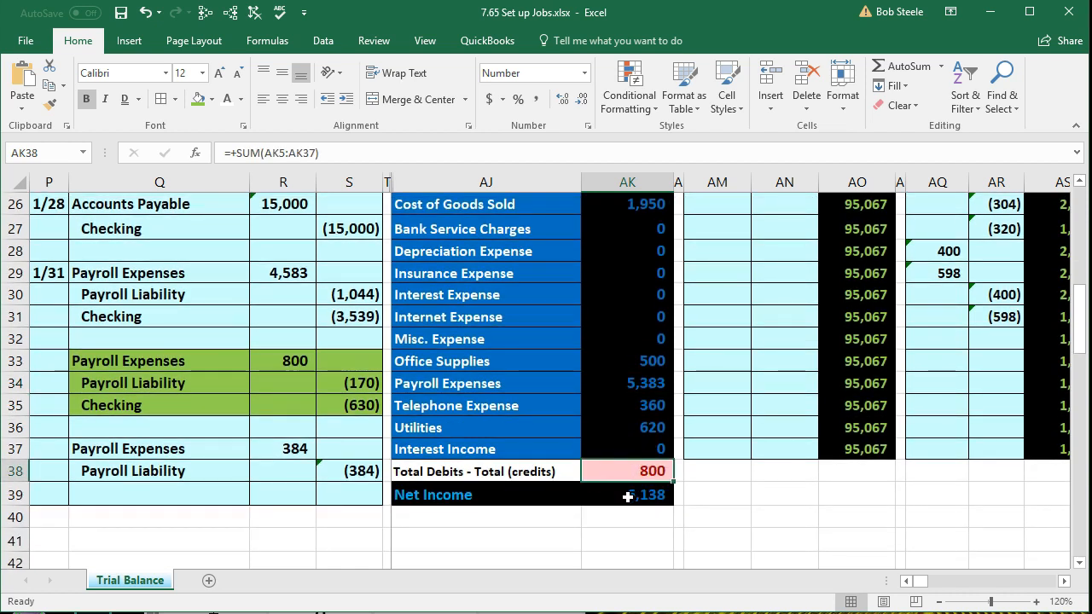
pyautogui.doubleClick(628, 497)
pyautogui.press('Escape')
pyautogui.click(629, 498)
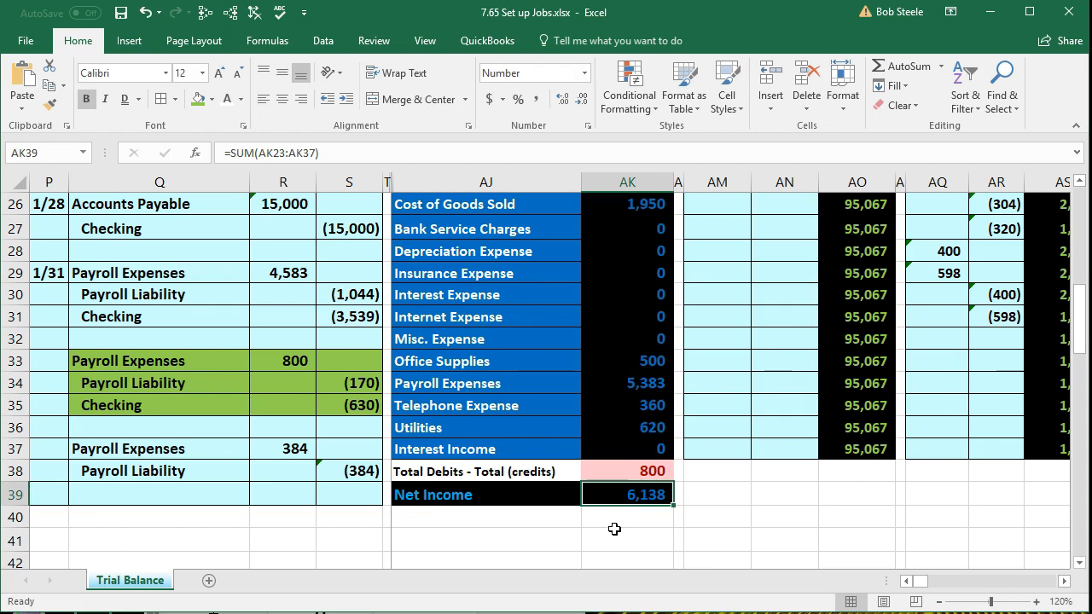
# Post the payroll liability credit of the highlighted entry by linking the next free Payroll Liability credit cell, BD17, to S34
pyautogui.scroll(1, 647, 529)
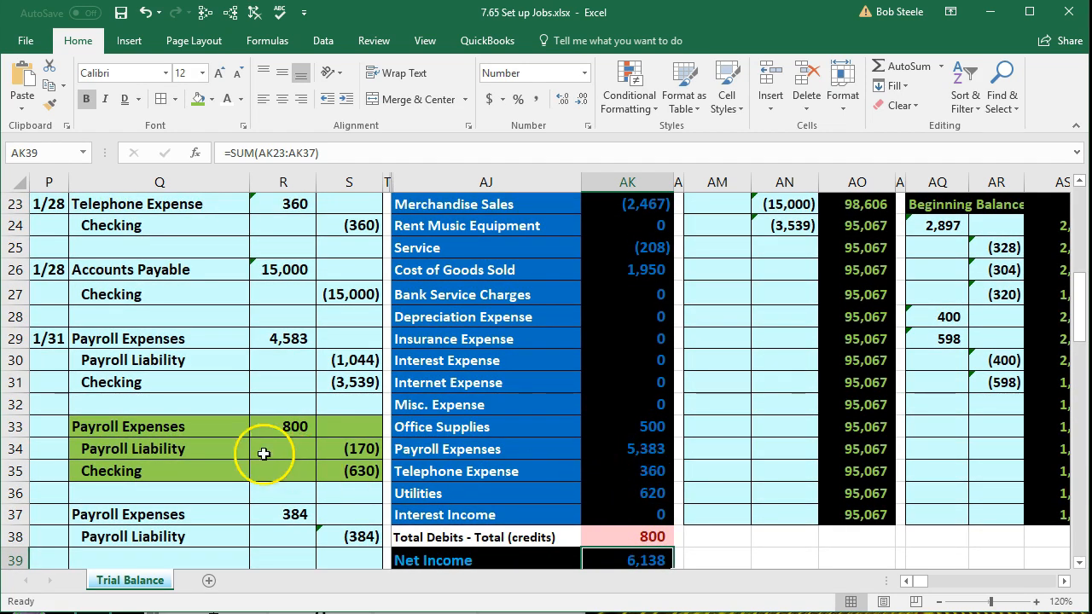
pyautogui.moveTo(222, 445); pyautogui.dragTo(351, 447)
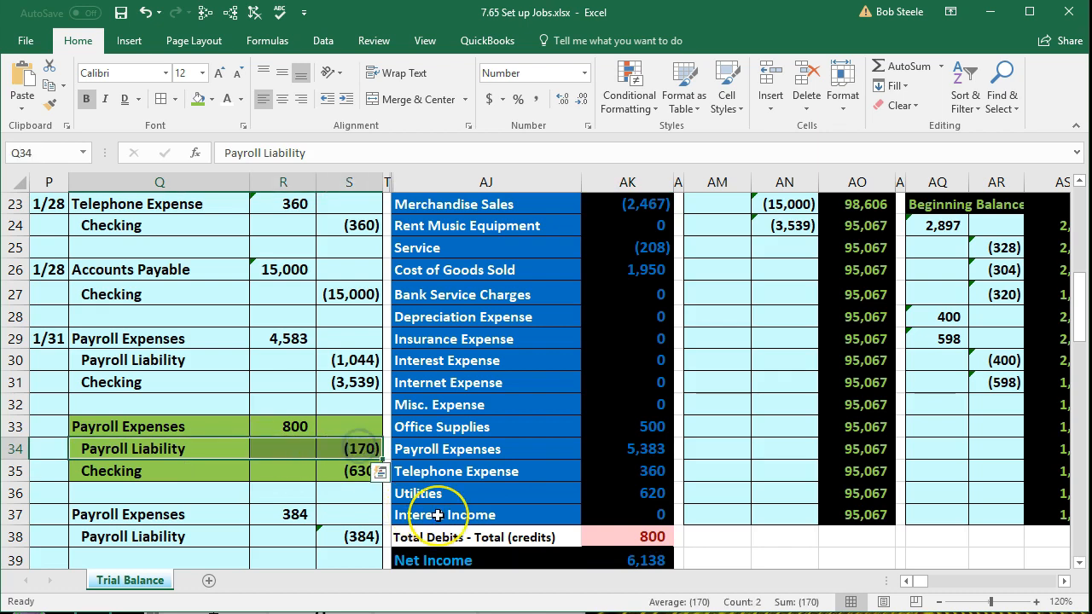
pyautogui.scroll(2, 437, 516)
pyautogui.scroll(2, 437, 516)
pyautogui.click(469, 341)
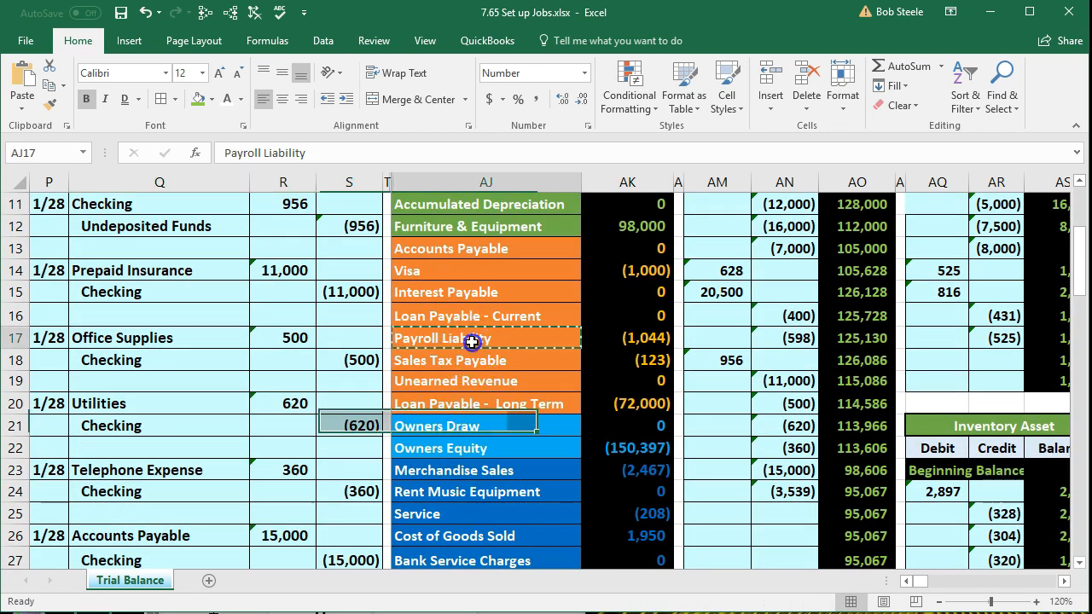
pyautogui.press('Right')
pyautogui.press('Right')
pyautogui.press('Right')
pyautogui.press('Right')
pyautogui.press('Right')
pyautogui.press('Right')
pyautogui.press('Right')
pyautogui.press('Right')
pyautogui.press('Right')
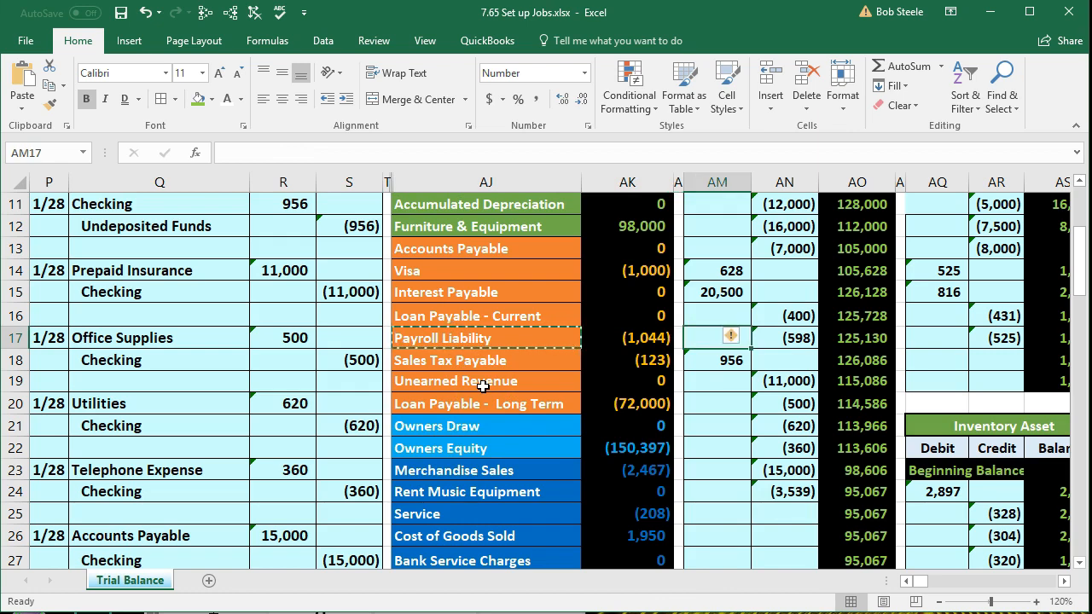
pyautogui.press('Right')
pyautogui.press('Right')
pyautogui.press('Right')
pyautogui.press('Right')
pyautogui.press('Right')
pyautogui.press('Right')
pyautogui.press('Right')
pyautogui.press('Right')
pyautogui.press('Right')
pyautogui.press('Right')
pyautogui.press('Right')
pyautogui.press('Right')
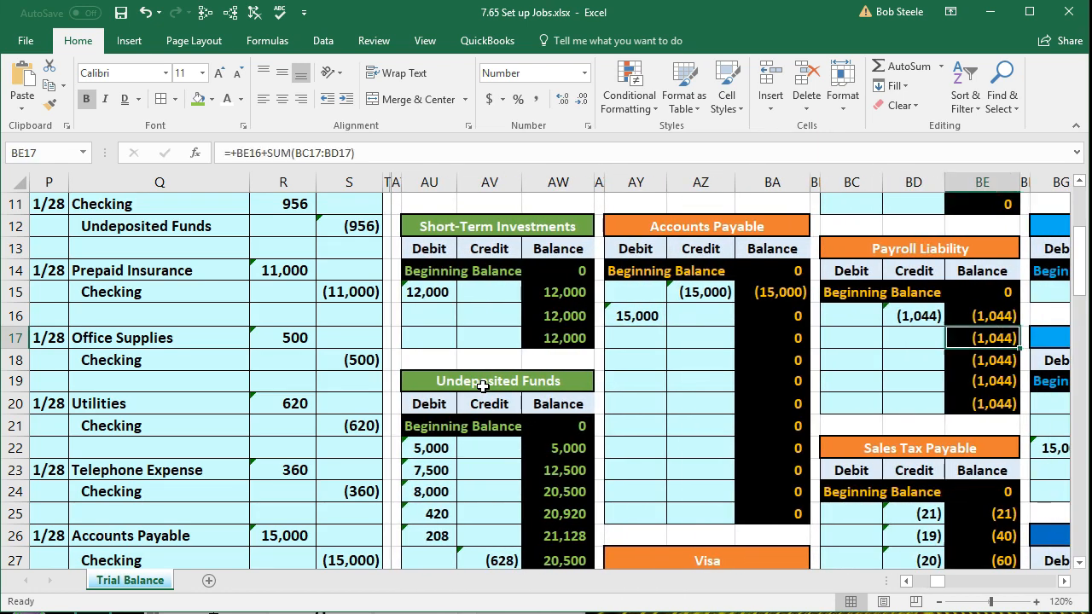
pyautogui.press('Right')
pyautogui.press('Right')
pyautogui.press('Right')
pyautogui.press('Right')
pyautogui.press('Right')
pyautogui.press('Right')
pyautogui.press('Right')
pyautogui.press('Right')
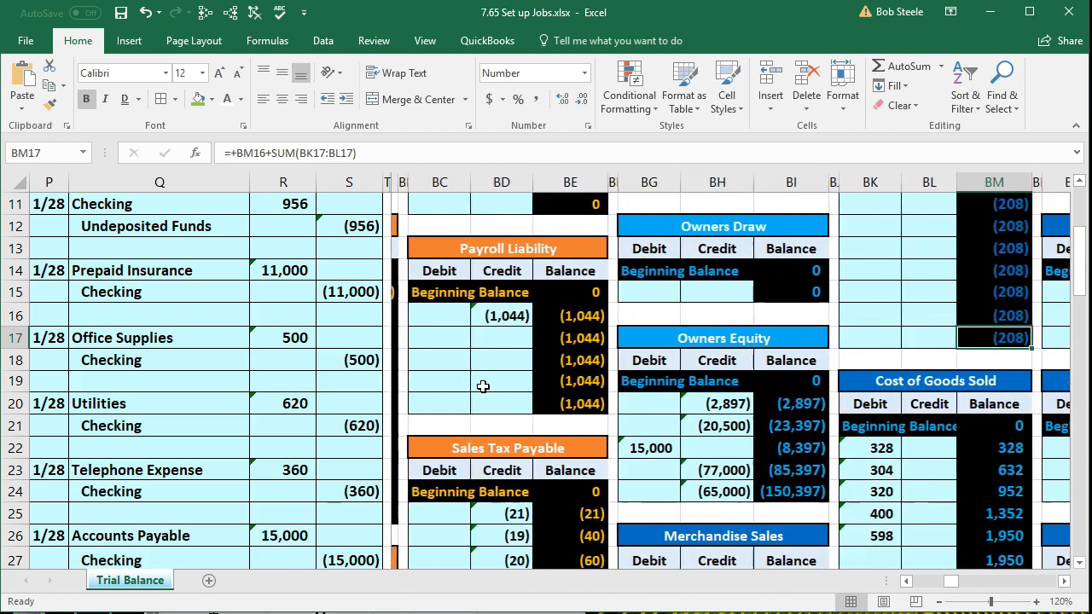
pyautogui.press('Left')
pyautogui.press('Left')
pyautogui.press('Left')
pyautogui.press('Left')
pyautogui.press('Left')
pyautogui.press('Left')
pyautogui.press('Left')
pyautogui.press('Left')
pyautogui.press('Left')
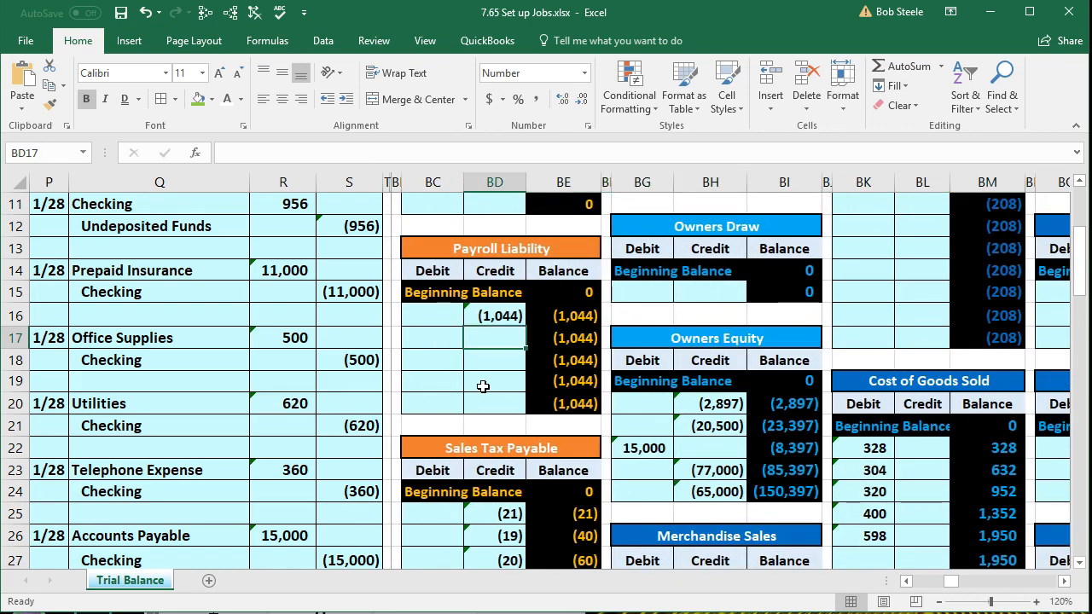
pyautogui.scroll(-3, 483, 387)
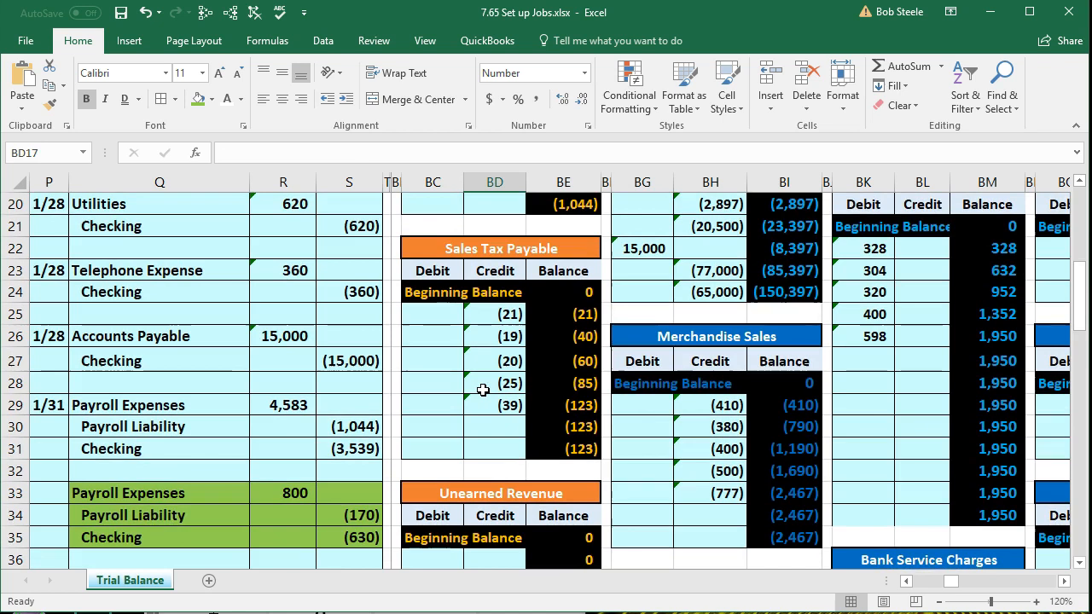
pyautogui.scroll(1, 483, 390)
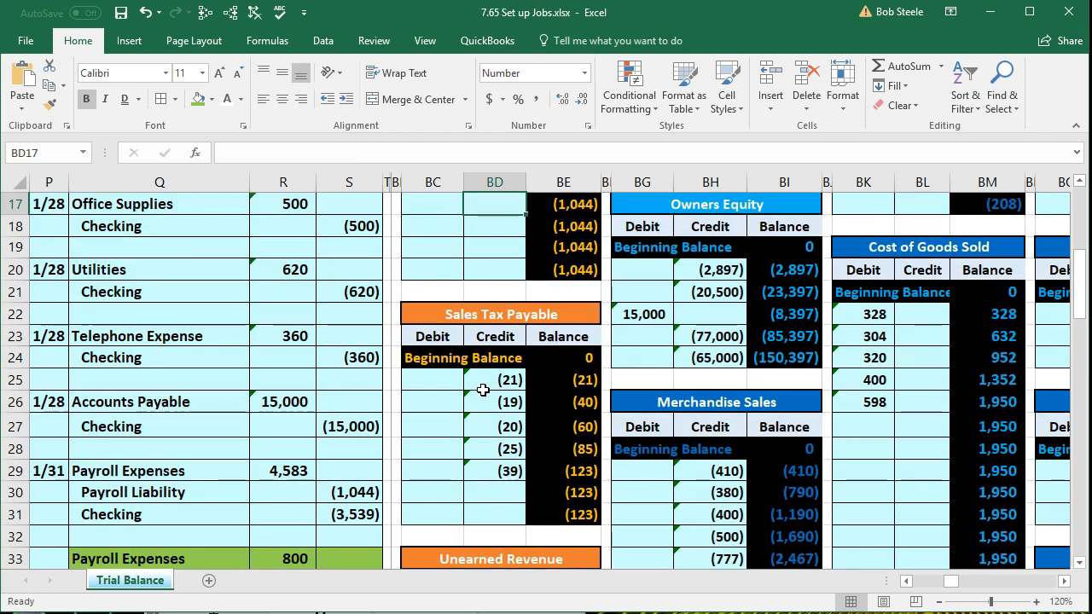
pyautogui.write('=')
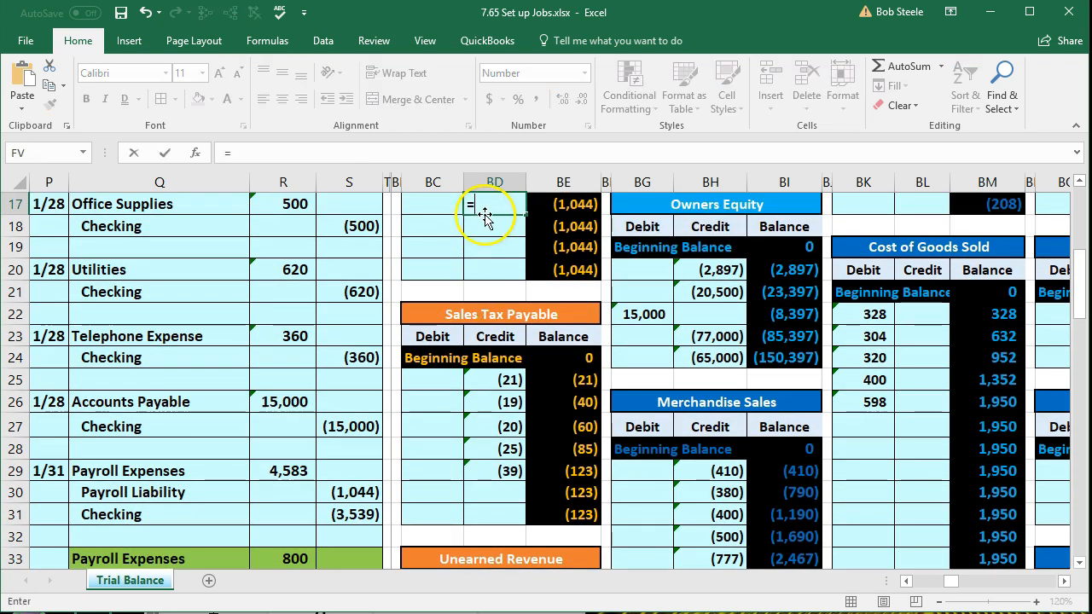
pyautogui.scroll(-1, 419, 358)
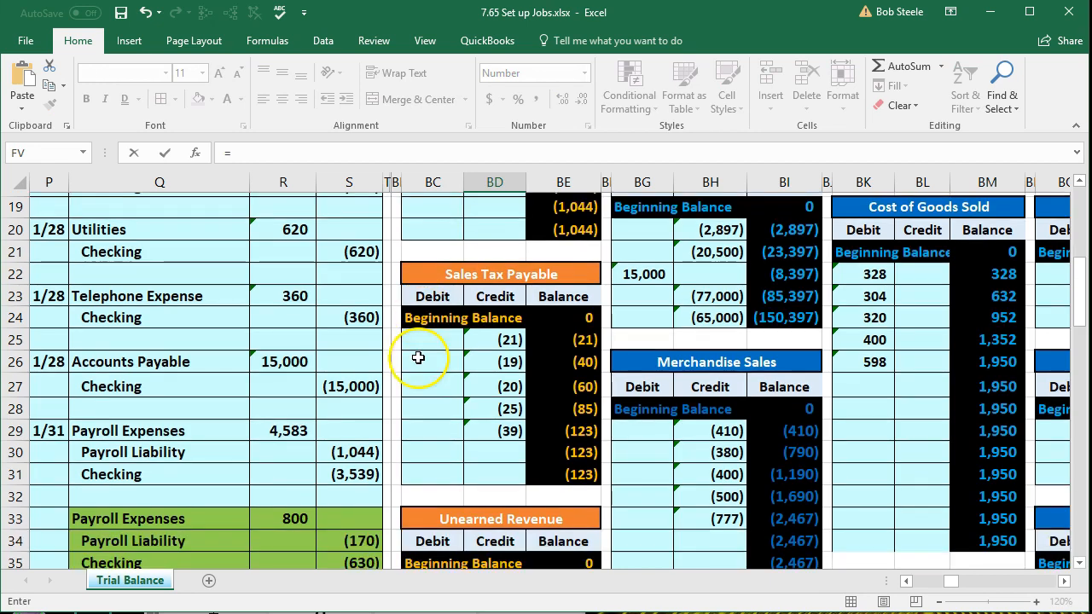
pyautogui.click(354, 516)
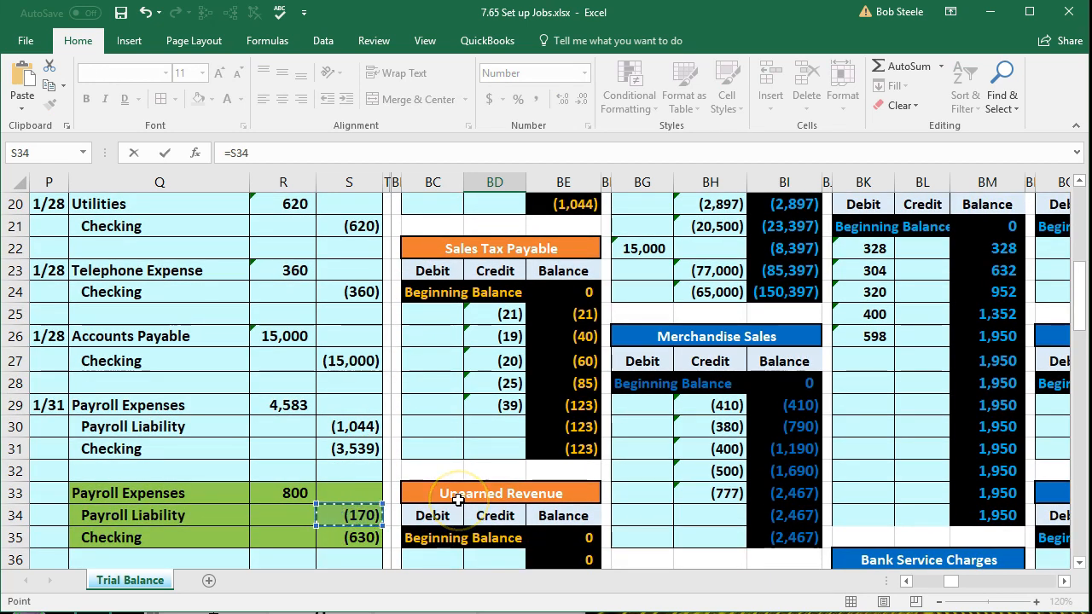
pyautogui.press('Return')
# Examine the Payroll Liability ledger's running balance and the trial balance's Payroll Liability line and debits-minus-credits total
pyautogui.scroll(4, 461, 443)
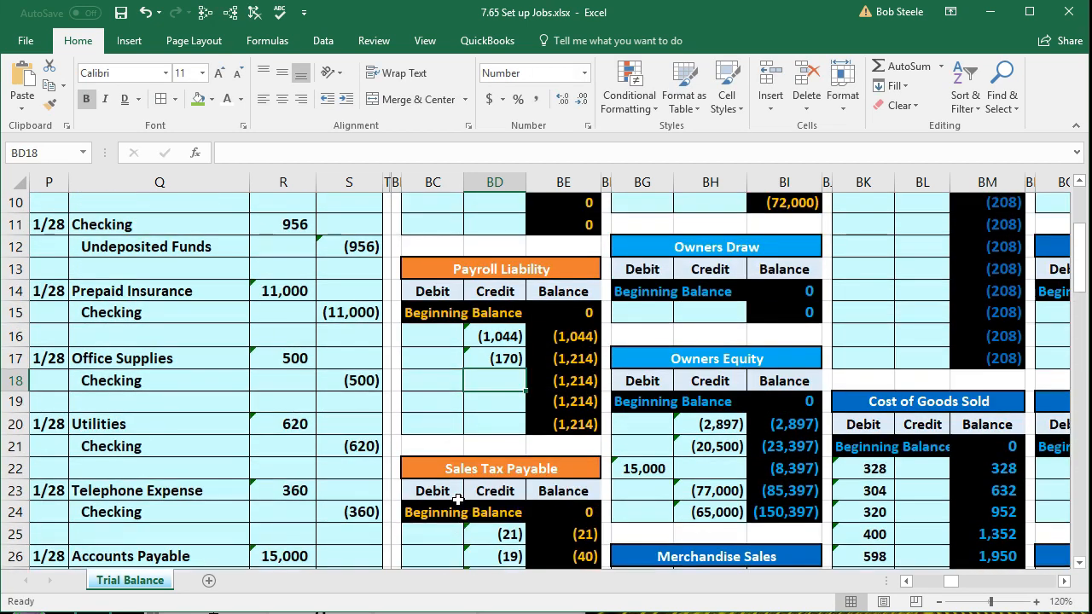
pyautogui.click(567, 380)
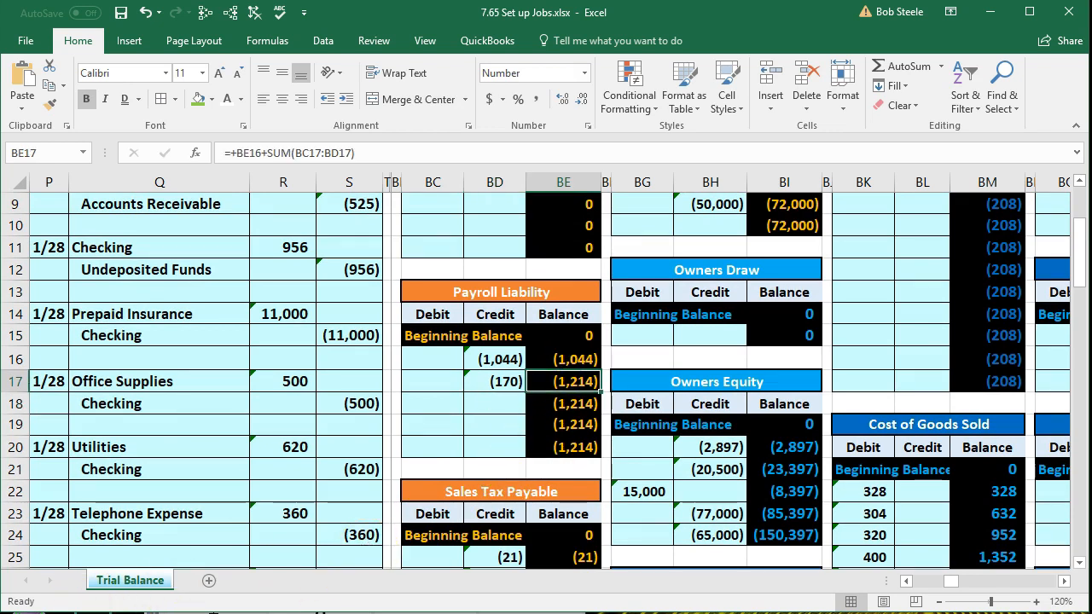
pyautogui.press('Left')
pyautogui.press('Left')
pyautogui.press('Left')
pyautogui.press('Left')
pyautogui.press('Left')
pyautogui.press('Left')
pyautogui.press('Left')
pyautogui.press('Left')
pyautogui.press('Left')
pyautogui.press('Left')
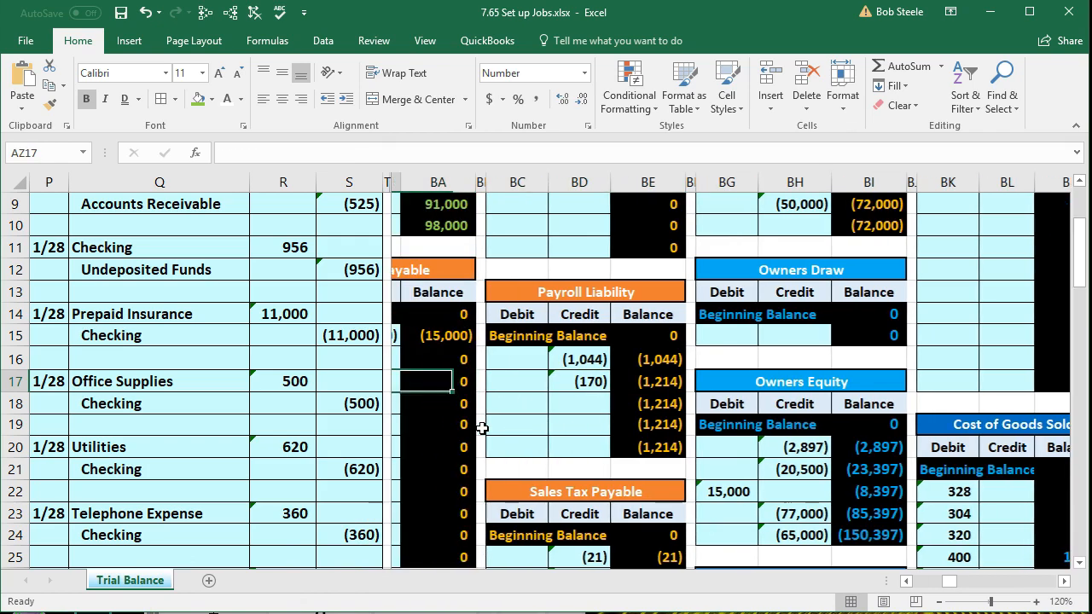
pyautogui.press('Left')
pyautogui.press('Left')
pyautogui.press('Left')
pyautogui.press('Left')
pyautogui.press('Left')
pyautogui.press('Left')
pyautogui.press('Left')
pyautogui.press('Left')
pyautogui.press('Left')
pyautogui.press('Left')
pyautogui.press('Left')
pyautogui.press('Left')
pyautogui.press('Left')
pyautogui.press('Left')
pyautogui.press('Left')
pyautogui.press('Left')
pyautogui.press('Left')
pyautogui.press('Left')
pyautogui.press('Left')
pyautogui.press('Left')
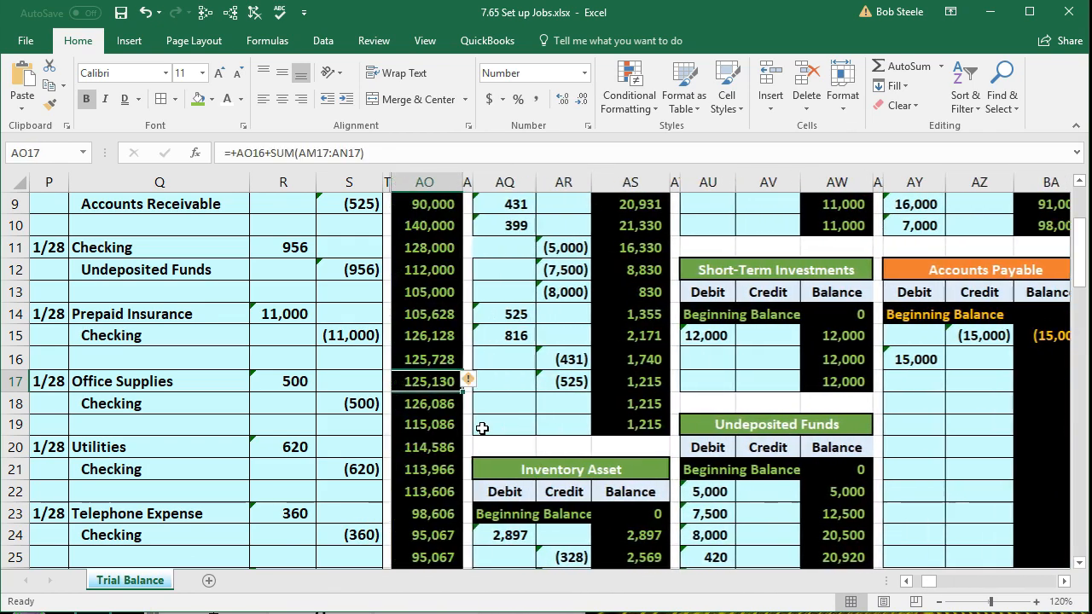
pyautogui.press('Left')
pyautogui.press('Right')
pyautogui.press('Right')
pyautogui.press('Right')
pyautogui.scroll(-6, 482, 428)
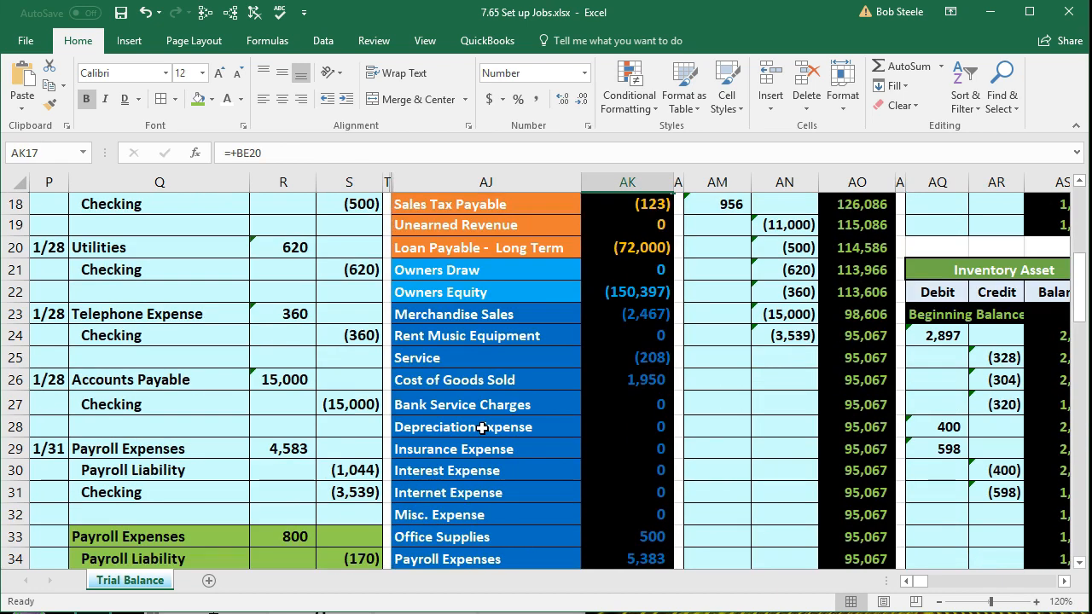
pyautogui.click(641, 446)
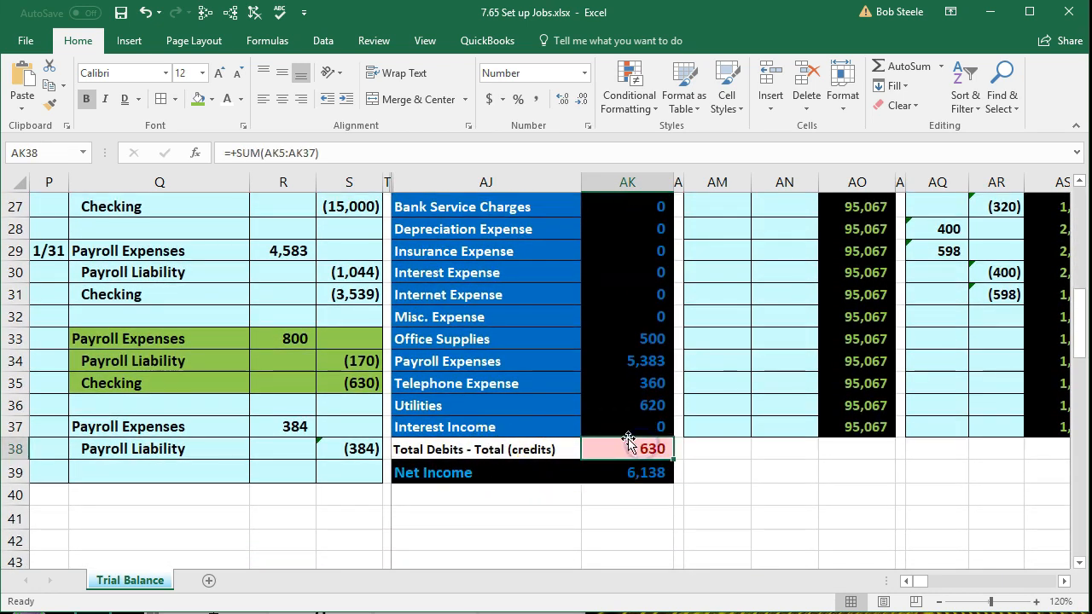
# Post the highlighted entry's Checking credit by linking the next free Checking credit cell, AN25, to S35, and check the trial balance's Checking line
pyautogui.moveTo(213, 383); pyautogui.dragTo(340, 383)
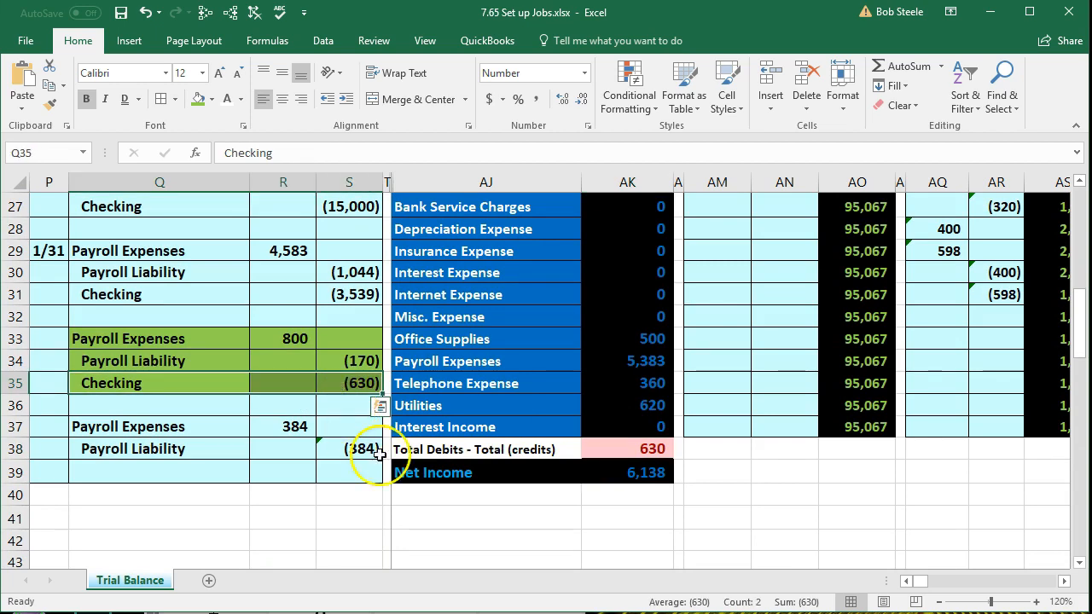
pyautogui.scroll(9, 460, 510)
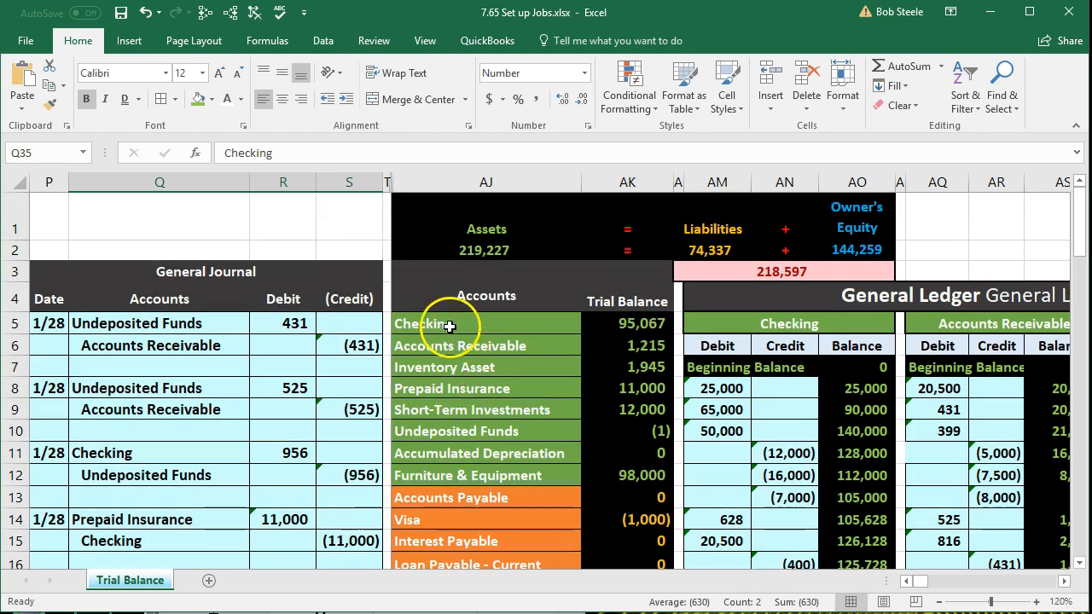
pyautogui.moveTo(449, 326); pyautogui.dragTo(597, 322)
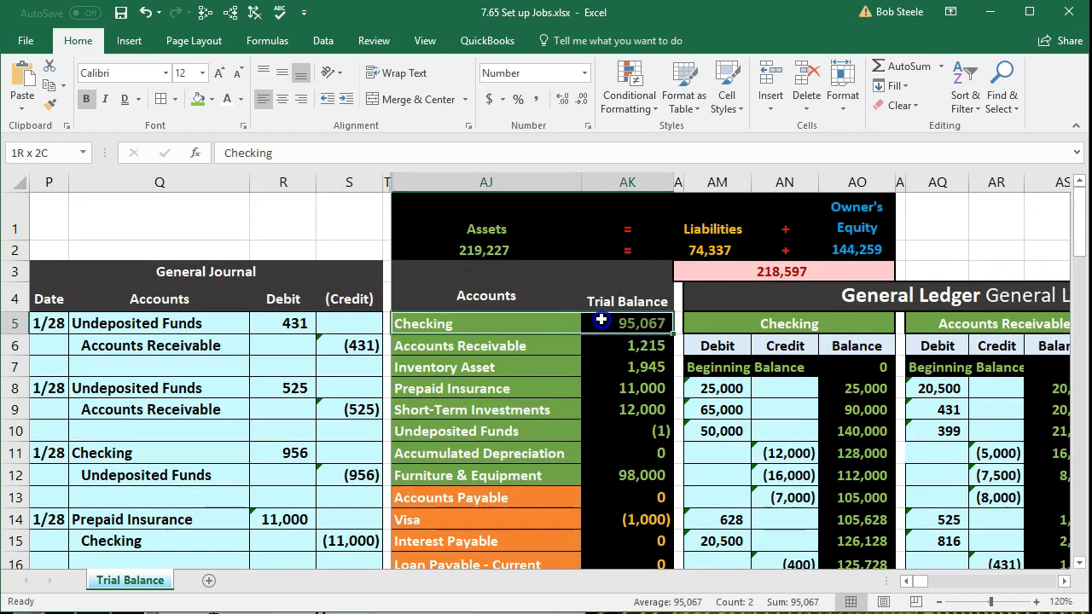
pyautogui.scroll(-5, 755, 388)
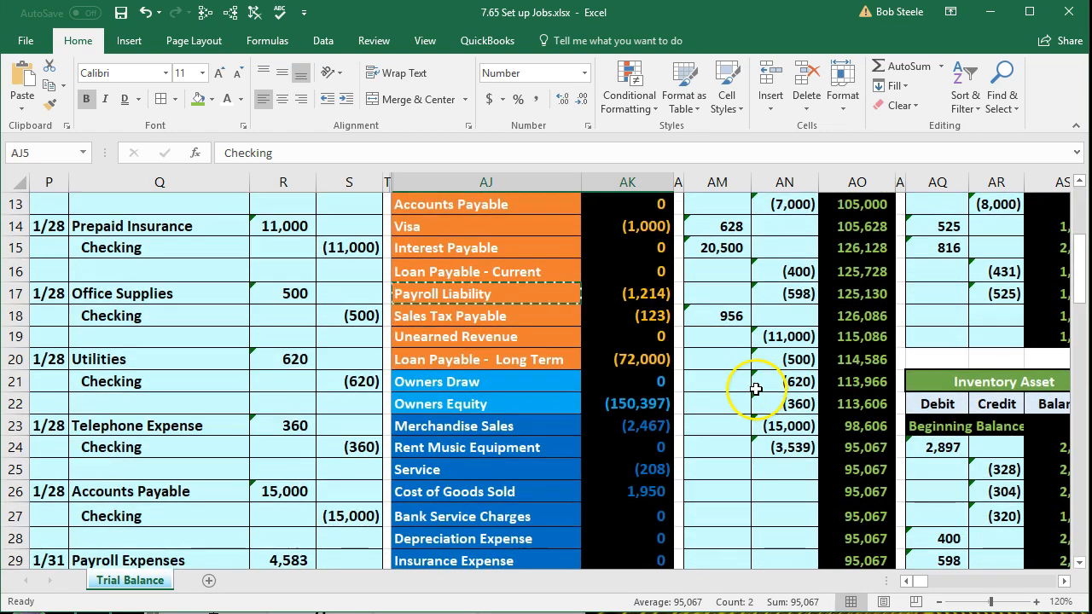
pyautogui.click(768, 404)
pyautogui.scroll(-2, 772, 405)
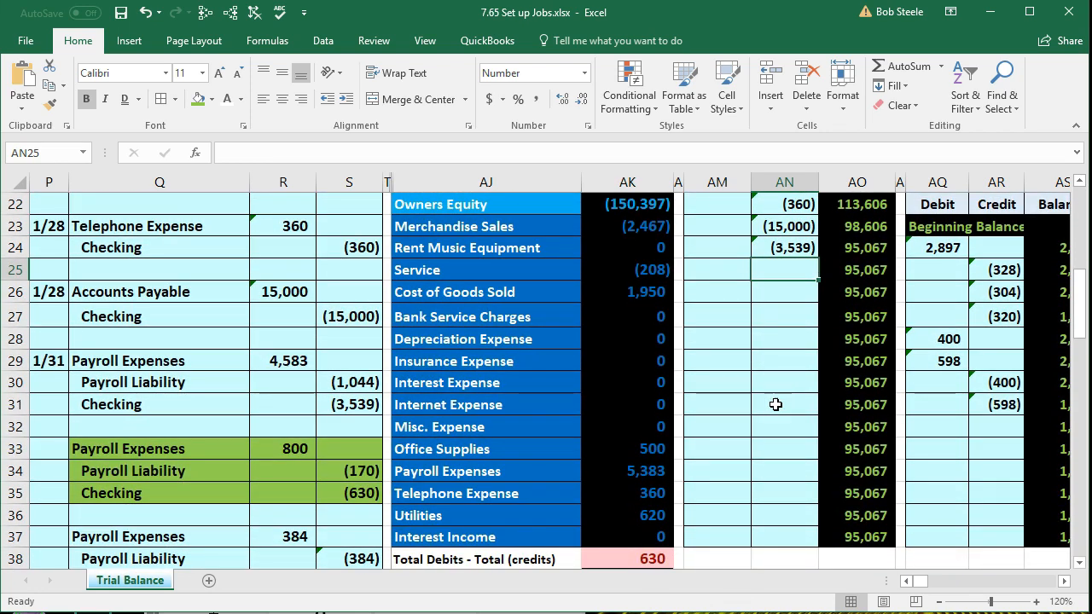
pyautogui.write('=')
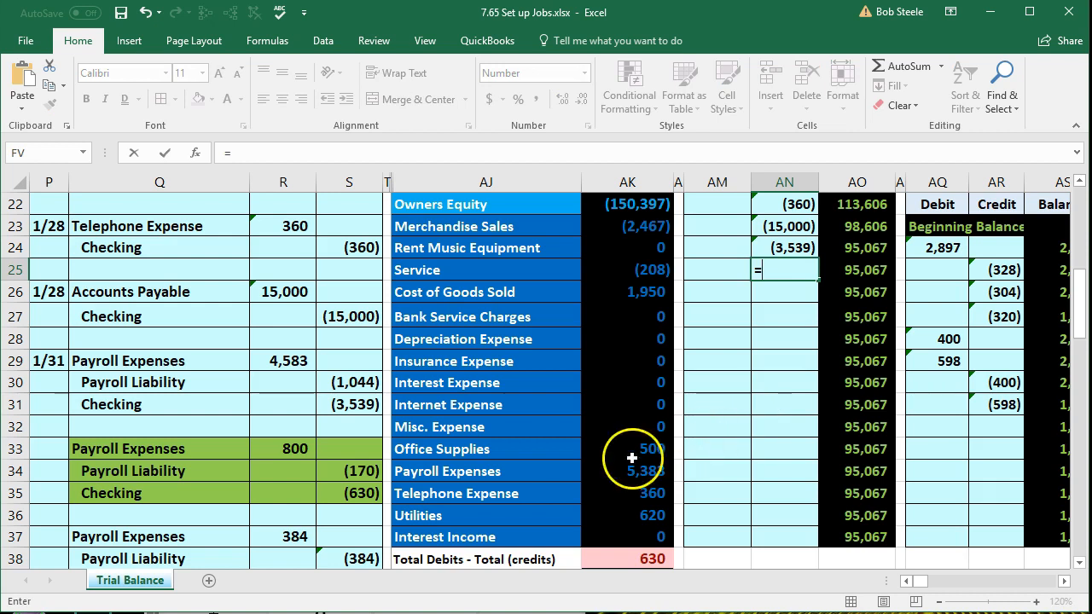
pyautogui.click(367, 491)
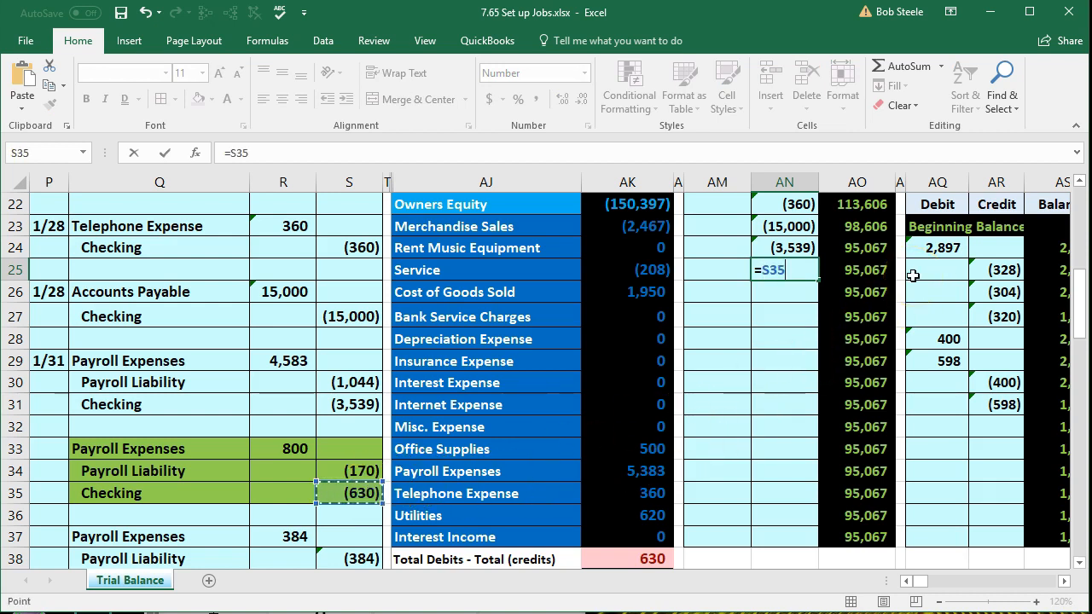
pyautogui.press('Return')
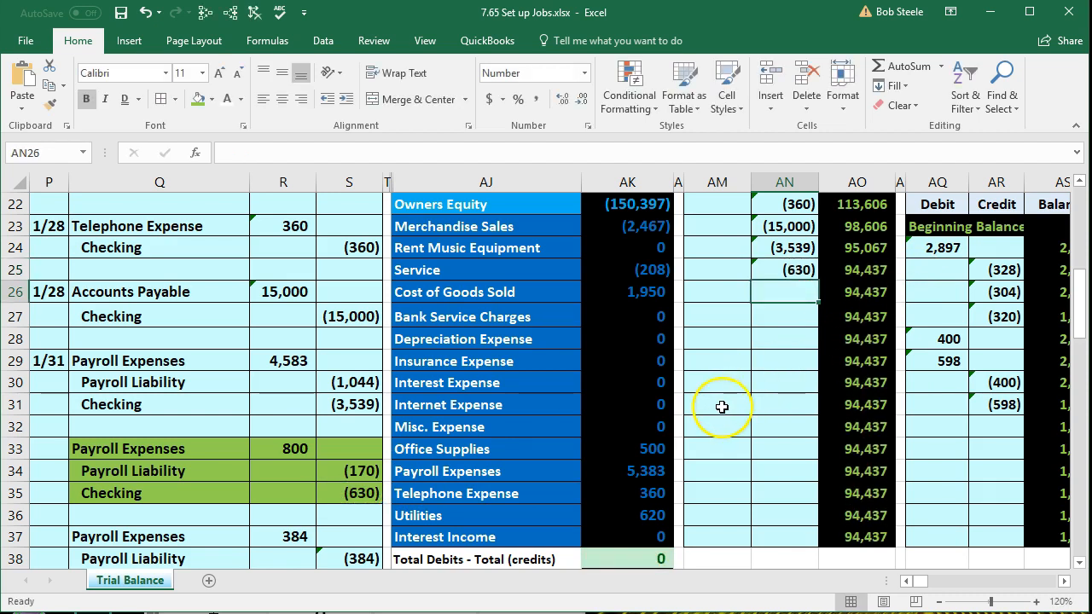
pyautogui.scroll(5, 697, 409)
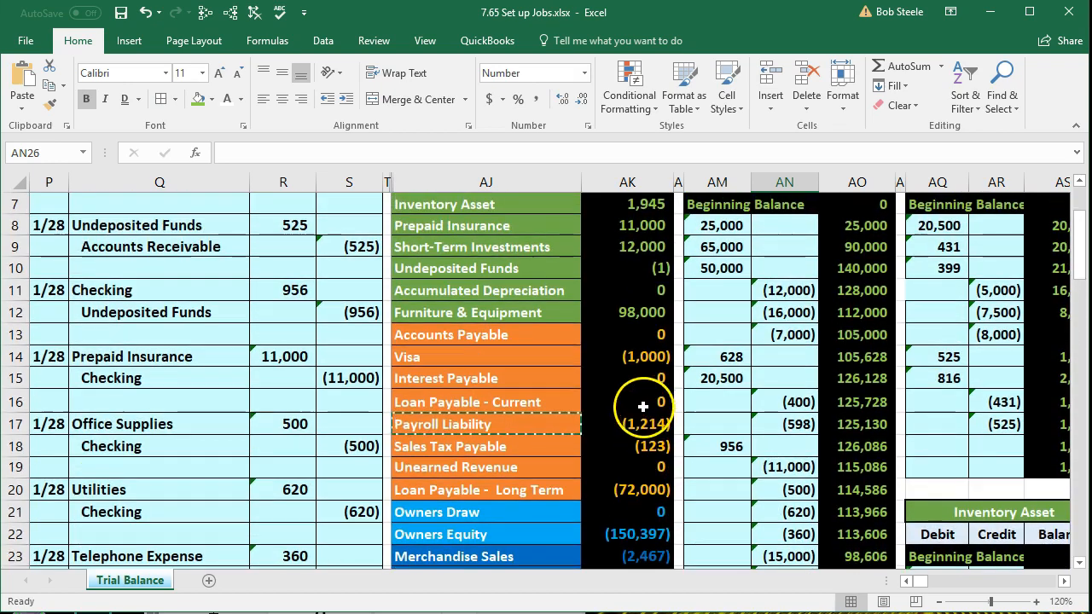
pyautogui.scroll(1, 643, 407)
pyautogui.click(623, 232)
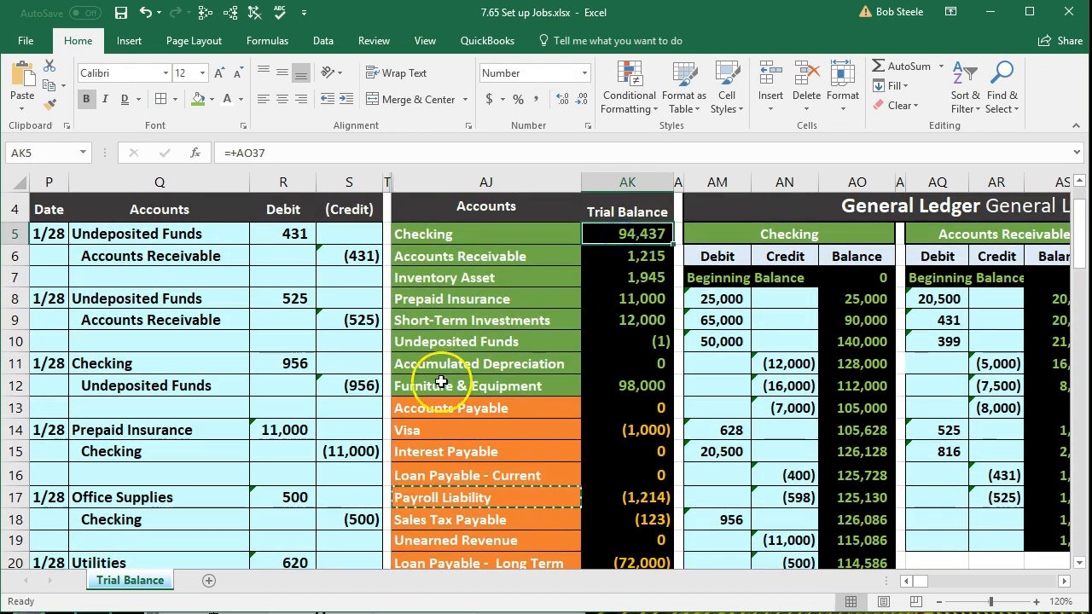
# Set the fill of the posted payroll entry, Q33:S35, back to the journal's light blue
pyautogui.scroll(-7, 383, 427)
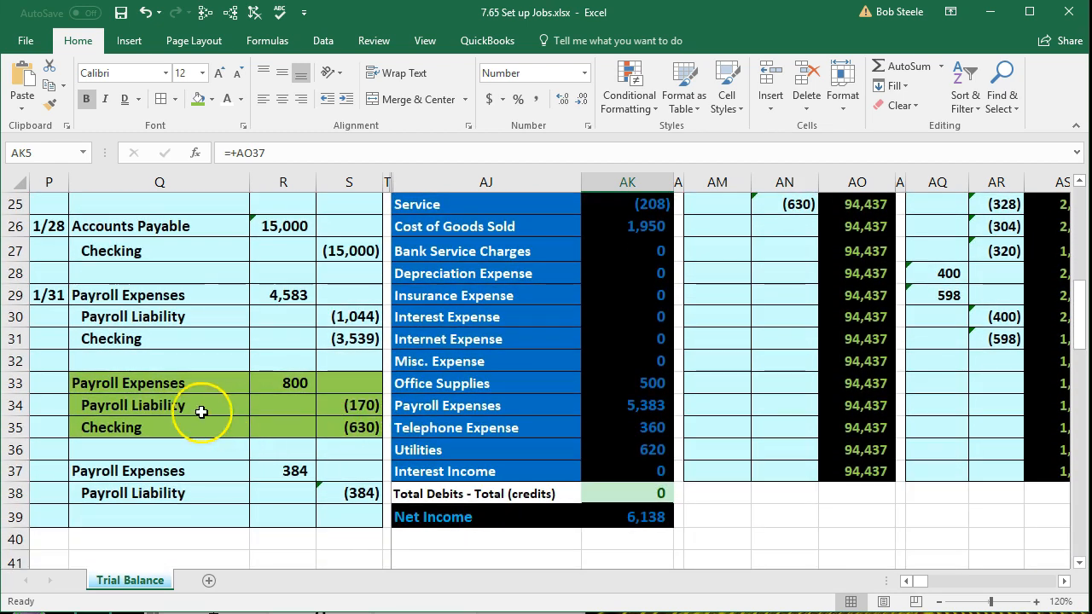
pyautogui.moveTo(151, 383); pyautogui.dragTo(342, 428)
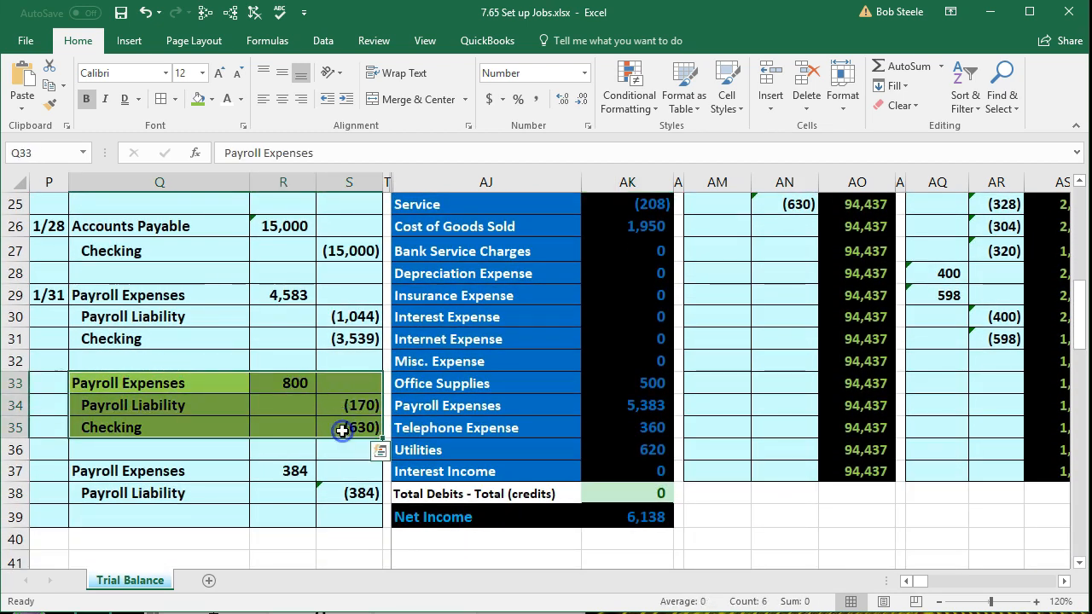
pyautogui.rightClick(343, 424)
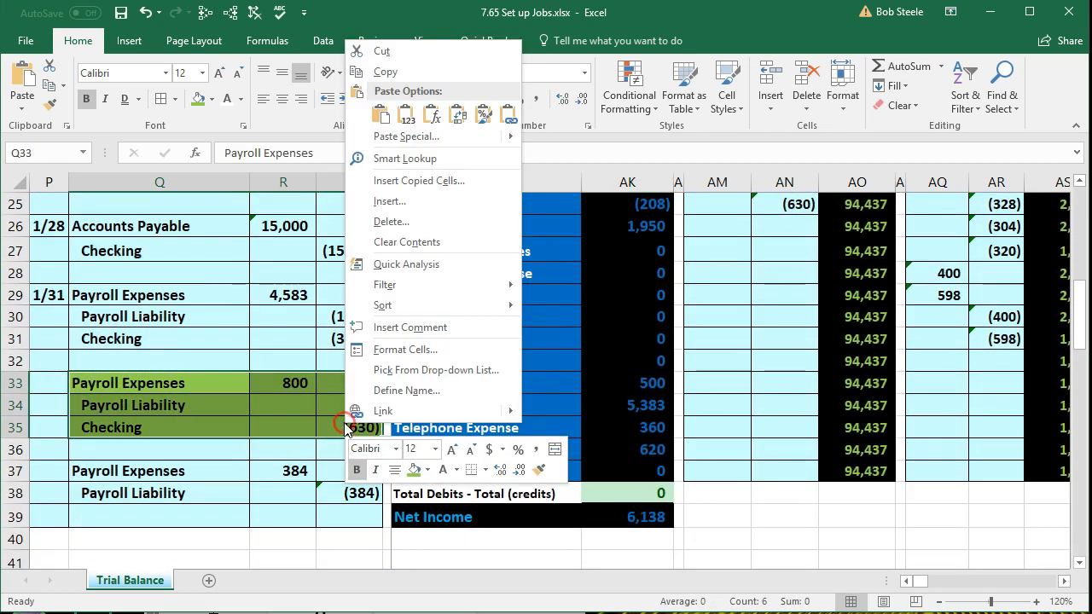
pyautogui.click(429, 471)
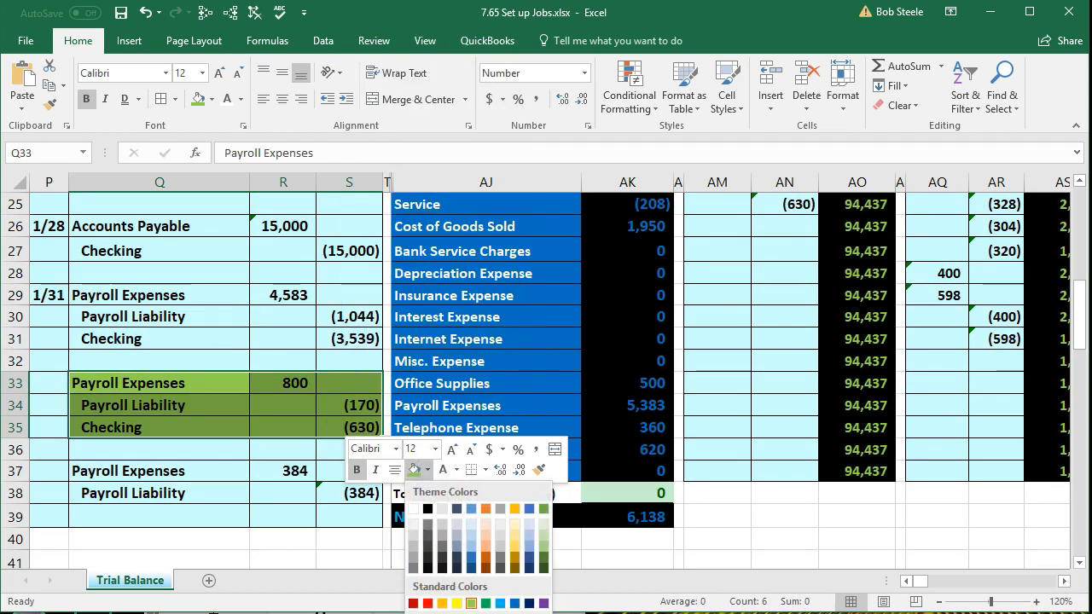
pyautogui.click(415, 613)
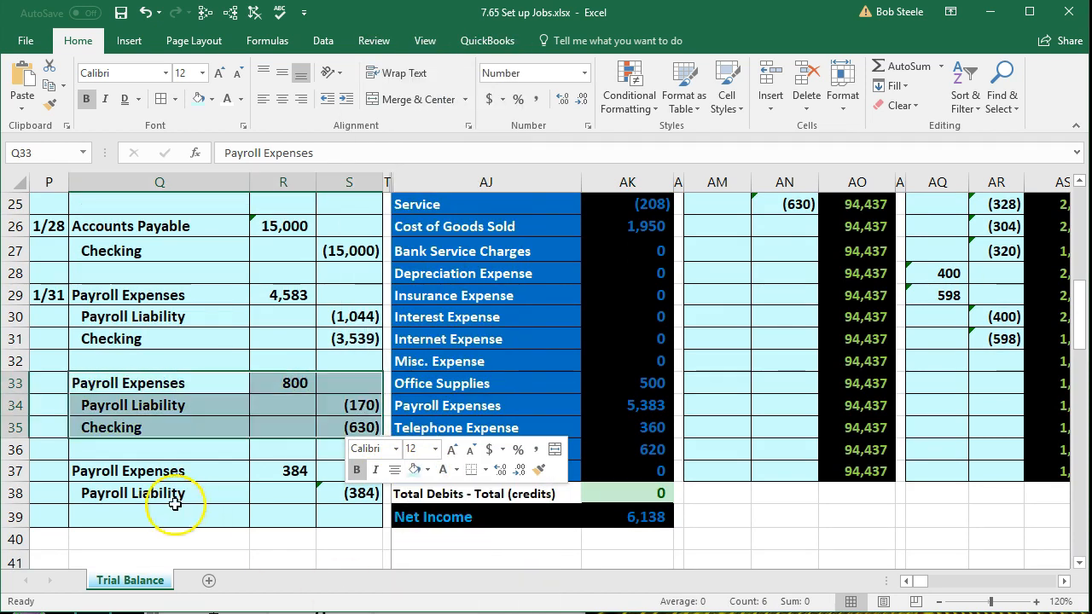
pyautogui.click(149, 433)
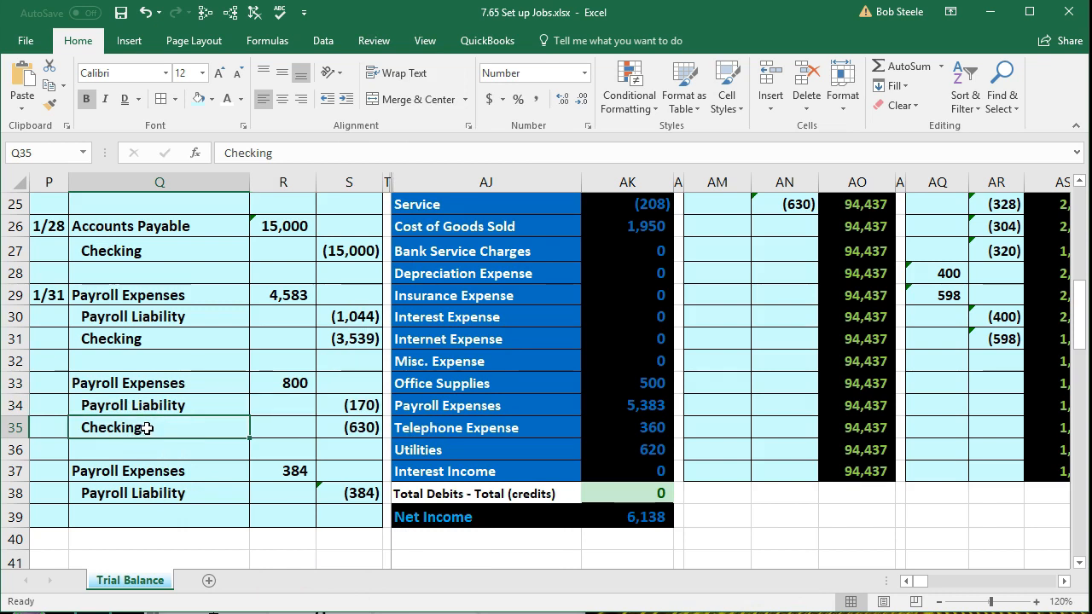
pyautogui.moveTo(130, 386); pyautogui.dragTo(341, 424)
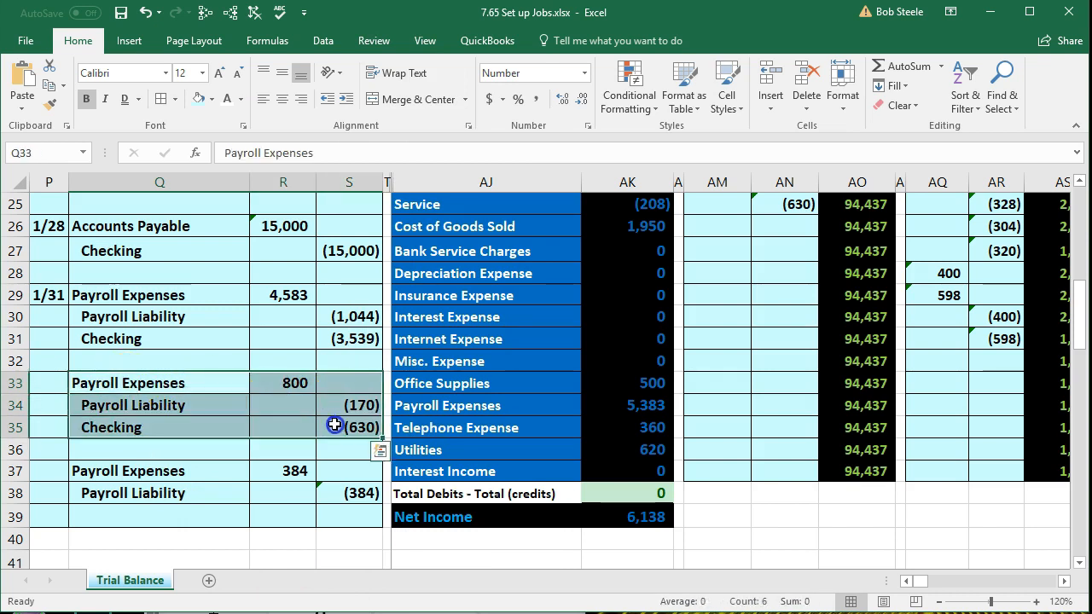
# Reapply the journal's light blue fill to the posted 800 payroll entry in Q33:S35
pyautogui.rightClick(335, 429)
pyautogui.click(418, 472)
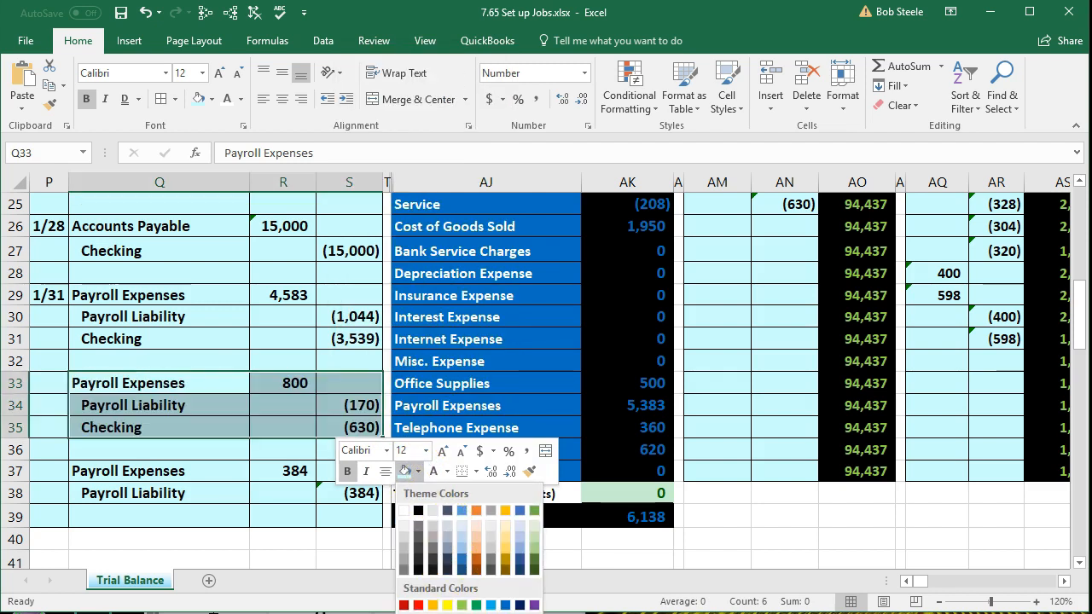
pyautogui.click(453, 613)
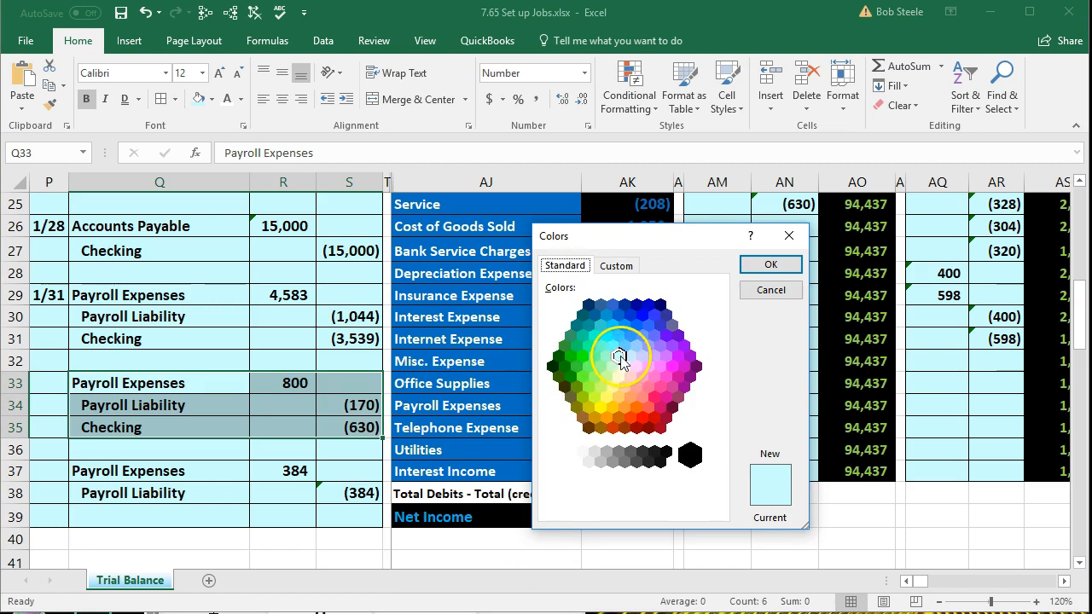
pyautogui.click(768, 266)
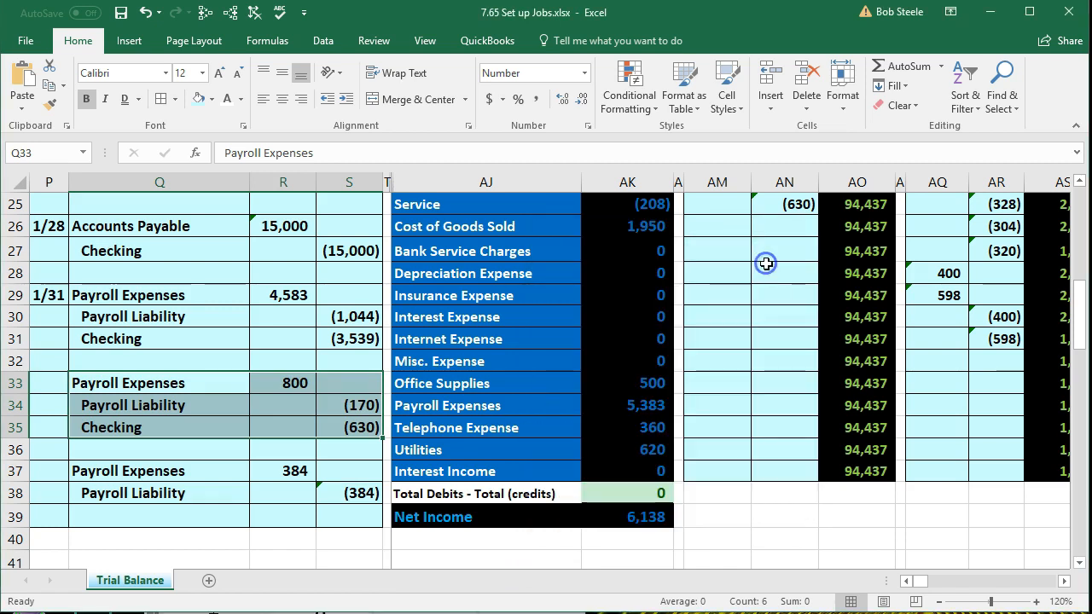
# Copy the formatting of the first payroll entry, Q29:S31, onto the posted entry in Q33:S35
pyautogui.click(273, 416)
pyautogui.click(149, 294)
pyautogui.moveTo(264, 294); pyautogui.dragTo(346, 338)
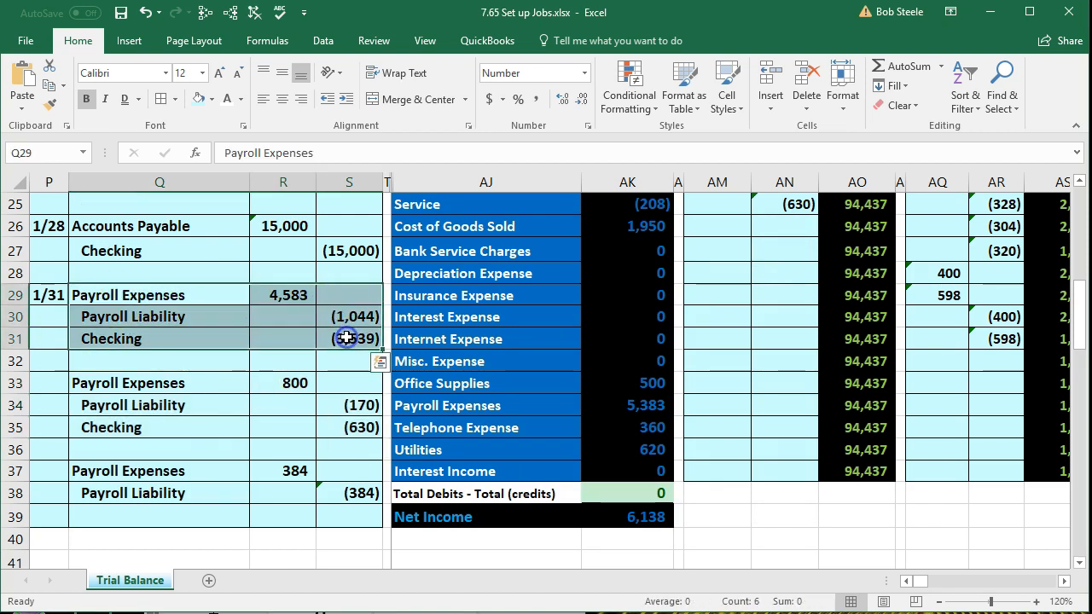
pyautogui.click(51, 107)
pyautogui.click(125, 382)
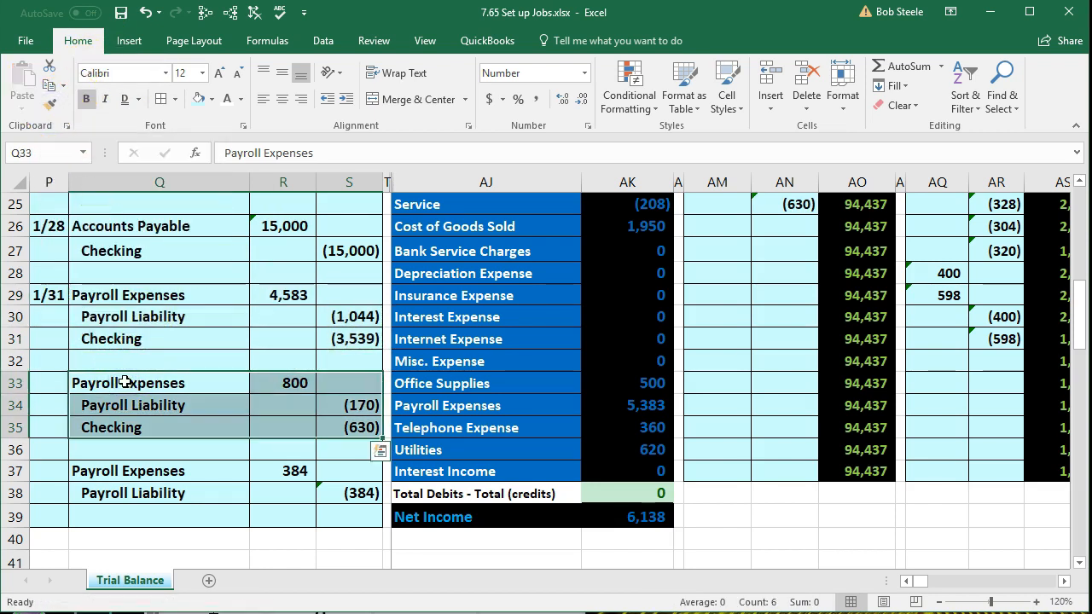
pyautogui.click(127, 402)
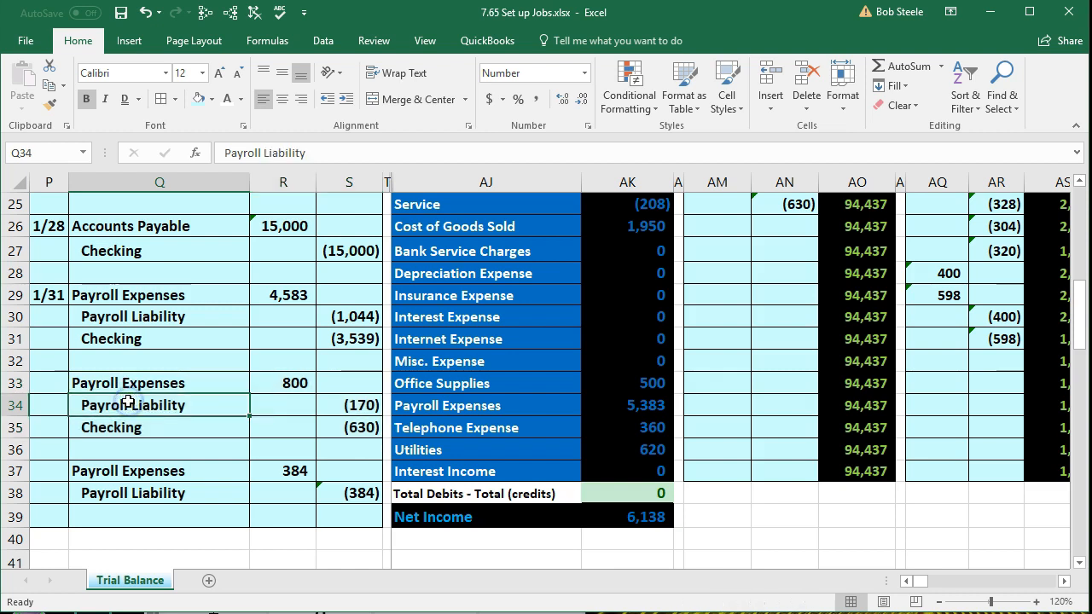
# Highlight the next payroll entry to post, Q37:S38, with a green fill
pyautogui.scroll(-1, 127, 402)
pyautogui.moveTo(109, 402); pyautogui.dragTo(330, 422)
pyautogui.rightClick(197, 403)
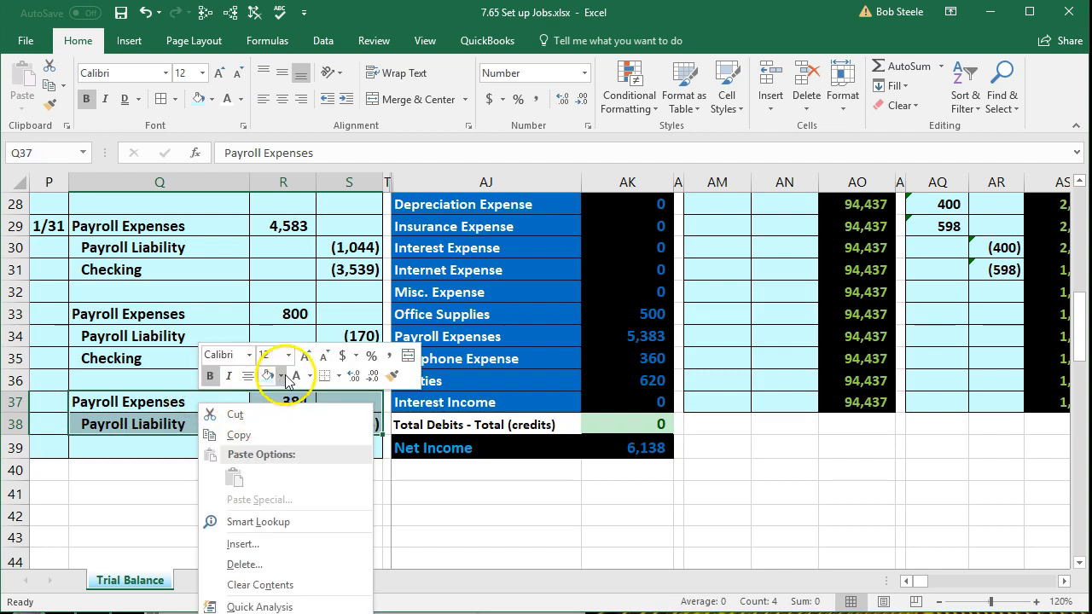
pyautogui.click(284, 377)
pyautogui.click(325, 510)
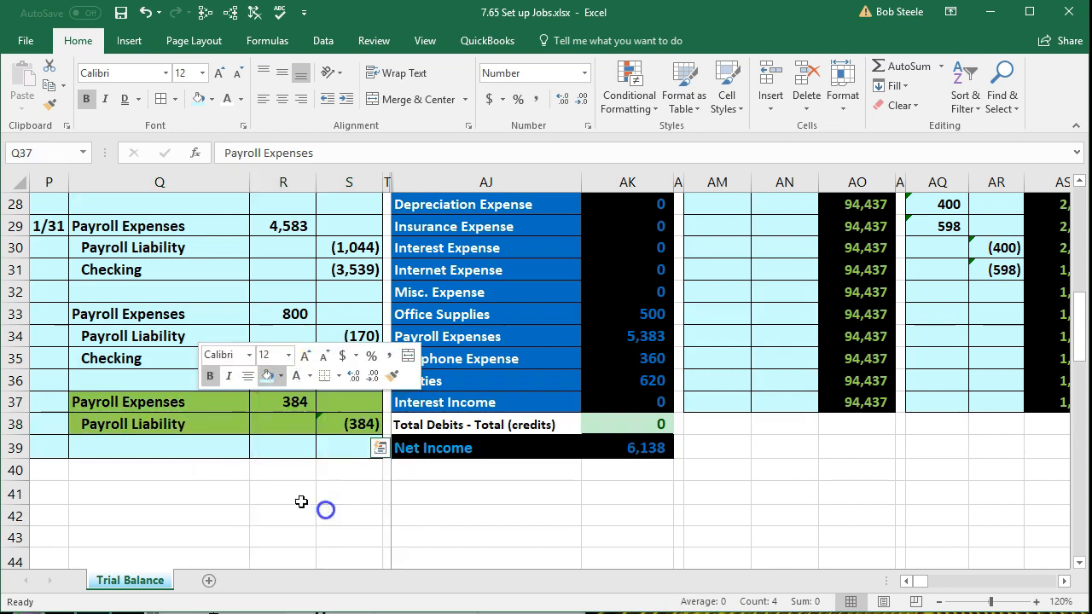
pyautogui.click(153, 468)
# Locate the Payroll Expenses ledger for the highlighted entry's debit and select its next free debit cell, BS17
pyautogui.moveTo(159, 402); pyautogui.dragTo(275, 401)
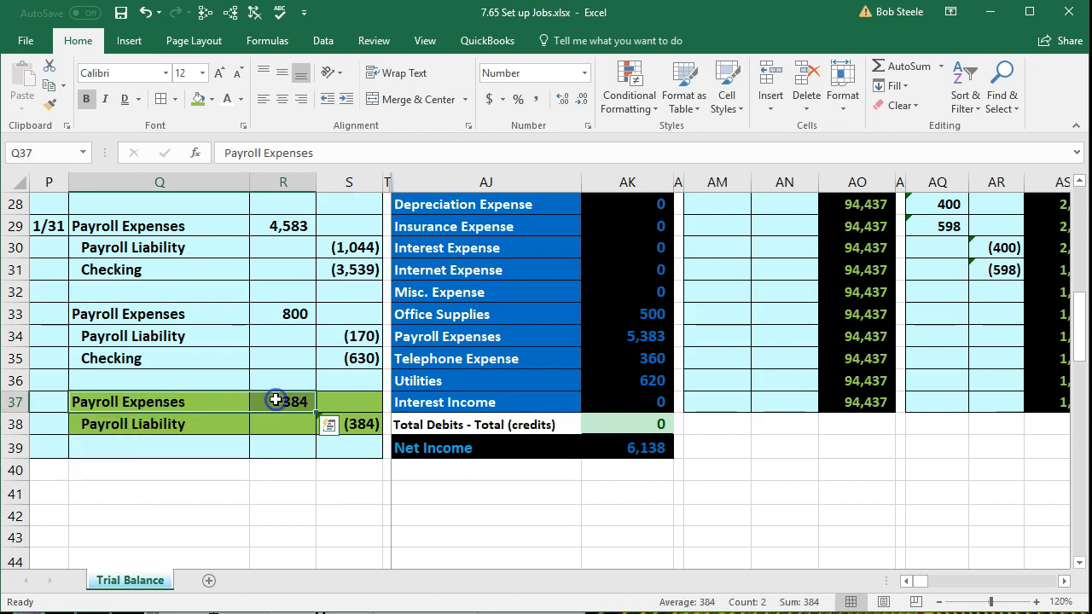
pyautogui.moveTo(495, 338); pyautogui.dragTo(607, 342)
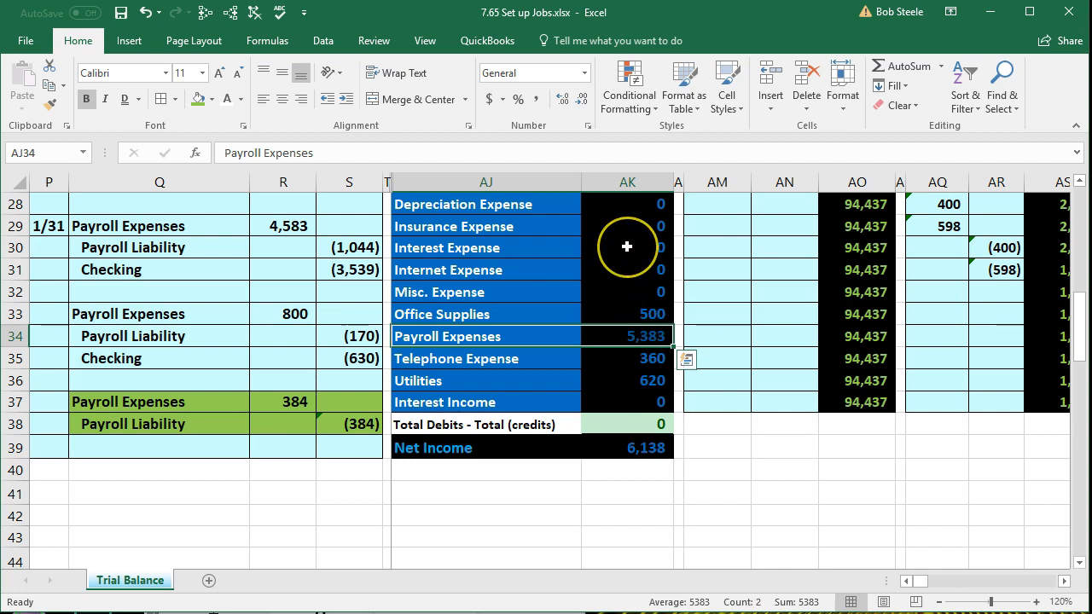
pyautogui.press('Right')
pyautogui.press('Right')
pyautogui.press('Right')
pyautogui.press('Right')
pyautogui.press('Right')
pyautogui.press('Right')
pyautogui.press('Right')
pyautogui.press('Right')
pyautogui.press('Right')
pyautogui.press('Right')
pyautogui.press('Right')
pyautogui.press('Right')
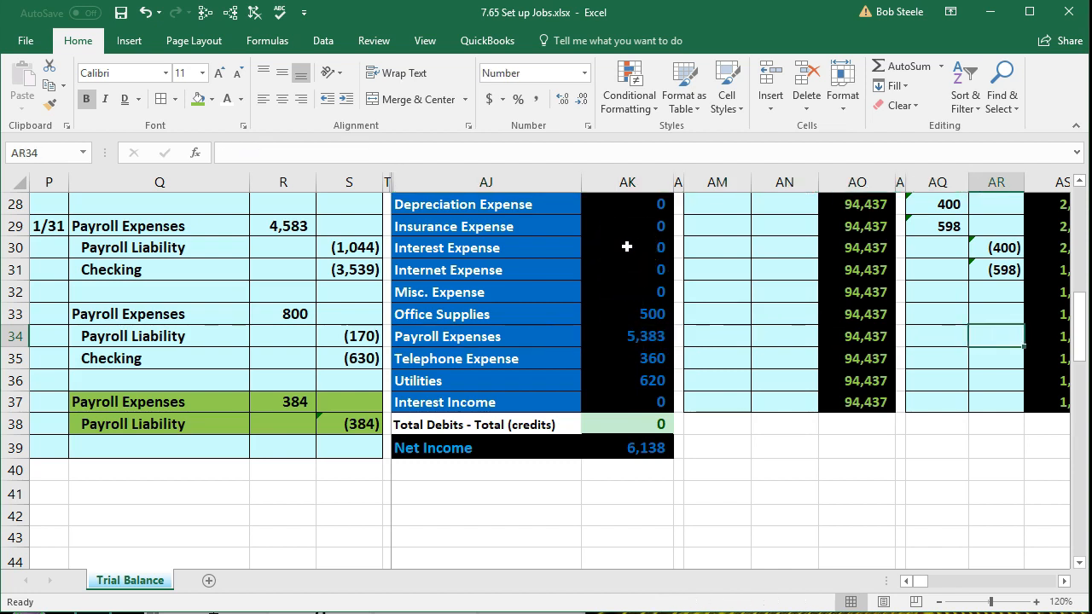
pyautogui.press('Right')
pyautogui.press('Right')
pyautogui.press('Right')
pyautogui.press('Right')
pyautogui.press('Right')
pyautogui.press('Right')
pyautogui.press('Right')
pyautogui.press('Right')
pyautogui.press('Right')
pyautogui.press('Right')
pyautogui.press('Right')
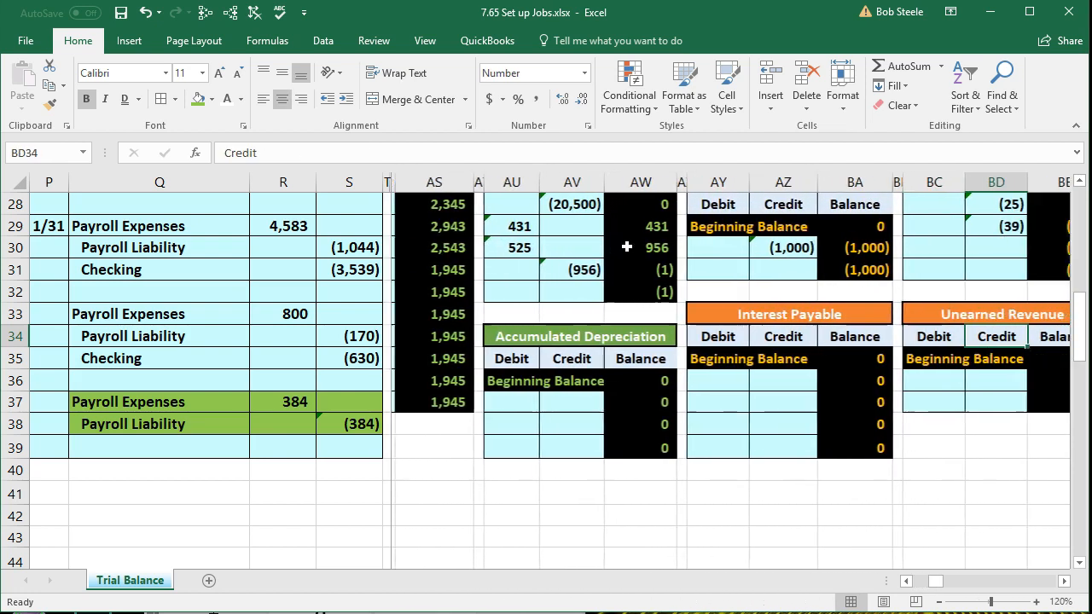
pyautogui.press('Right')
pyautogui.press('Right')
pyautogui.press('Right')
pyautogui.press('Right')
pyautogui.press('Right')
pyautogui.press('Right')
pyautogui.press('Right')
pyautogui.press('Right')
pyautogui.press('Right')
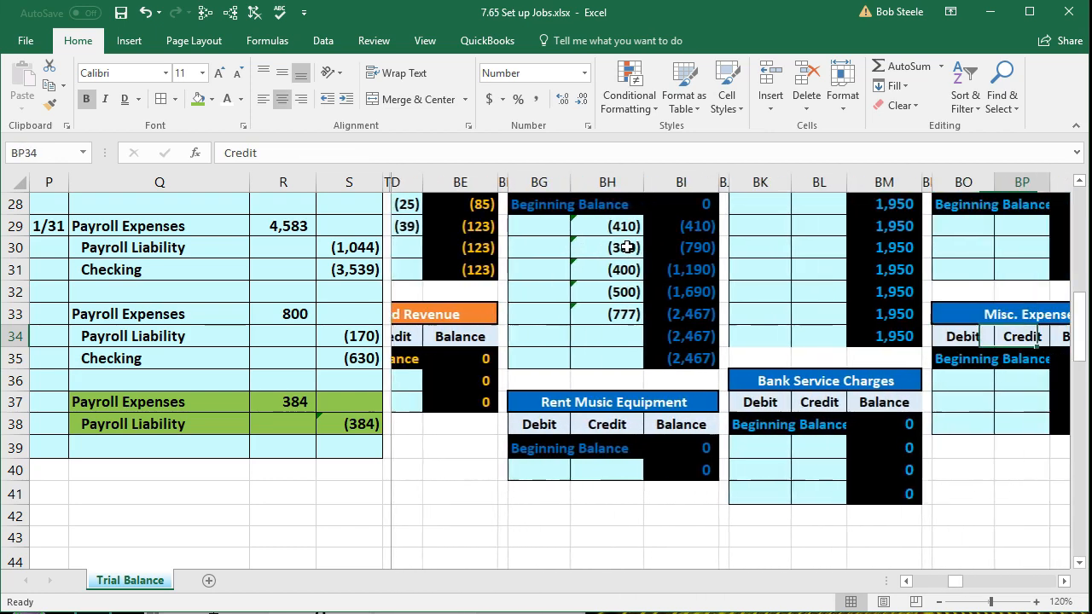
pyautogui.scroll(4, 666, 256)
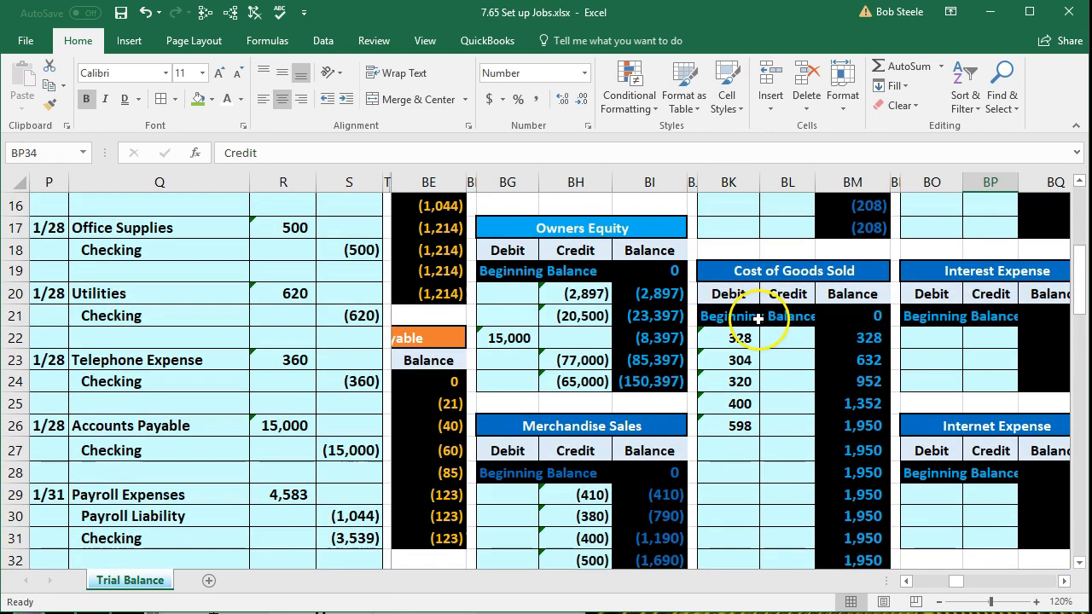
pyautogui.click(755, 320)
pyautogui.click(760, 323)
pyautogui.press('Right')
pyautogui.press('Right')
pyautogui.press('Right')
pyautogui.press('Right')
pyautogui.press('Right')
pyautogui.press('Right')
pyautogui.press('Right')
pyautogui.press('Right')
pyautogui.press('Right')
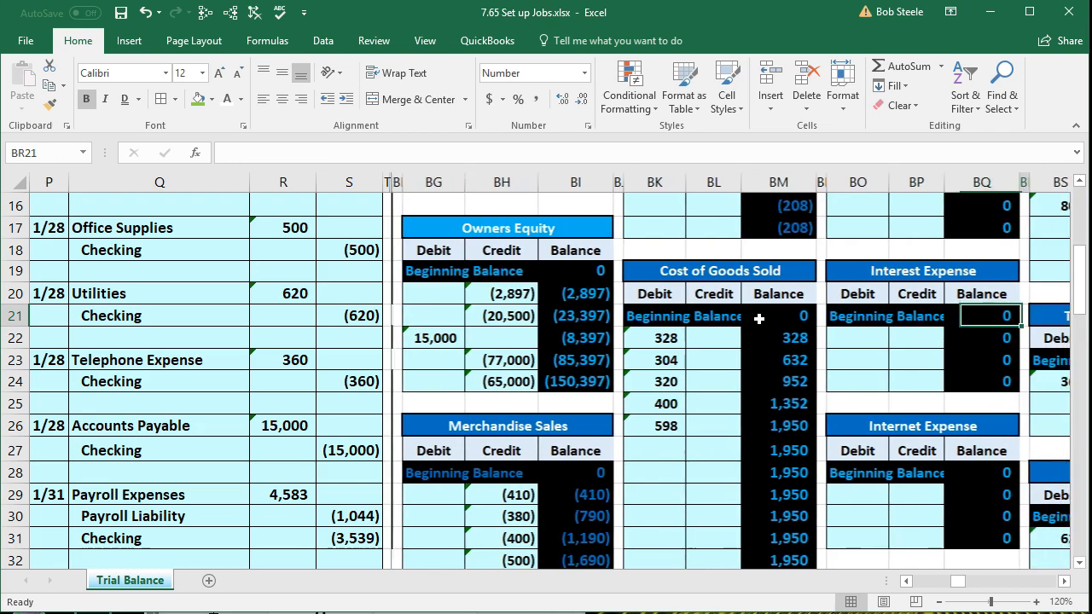
pyautogui.scroll(4, 759, 318)
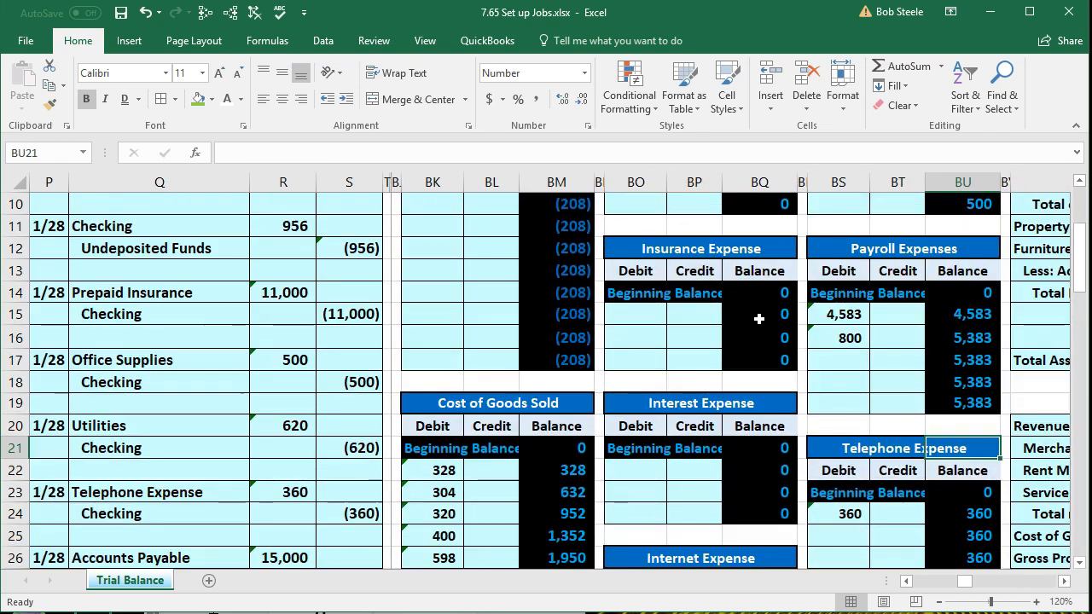
pyautogui.scroll(-1, 759, 318)
pyautogui.click(844, 421)
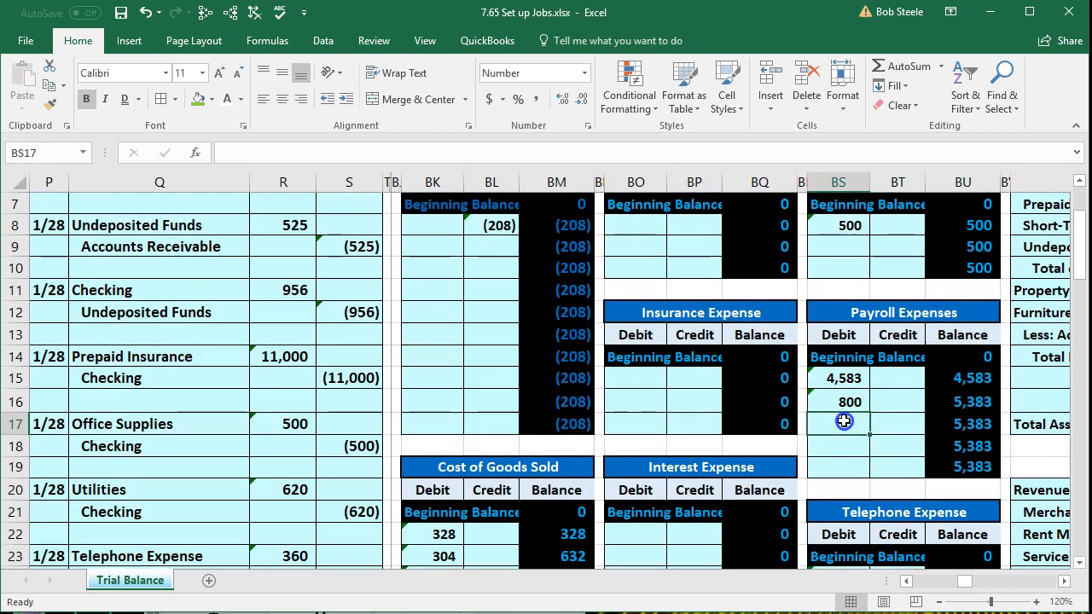
# Examine the income statement's Payroll Expenses line and total expenses alongside the highlighted journal entry
pyautogui.scroll(-2, 844, 421)
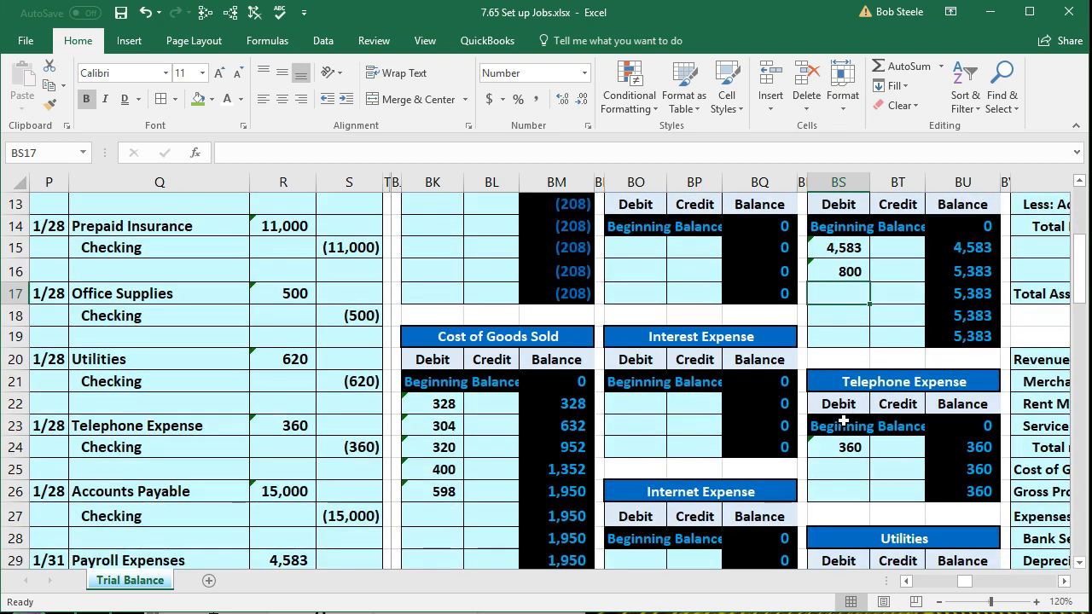
pyautogui.press('Right')
pyautogui.press('Right')
pyautogui.press('Right')
pyautogui.press('Right')
pyautogui.press('Right')
pyautogui.press('Right')
pyautogui.press('Right')
pyautogui.press('Left')
pyautogui.press('Left')
pyautogui.press('Left')
pyautogui.press('Left')
pyautogui.press('Left')
pyautogui.press('Left')
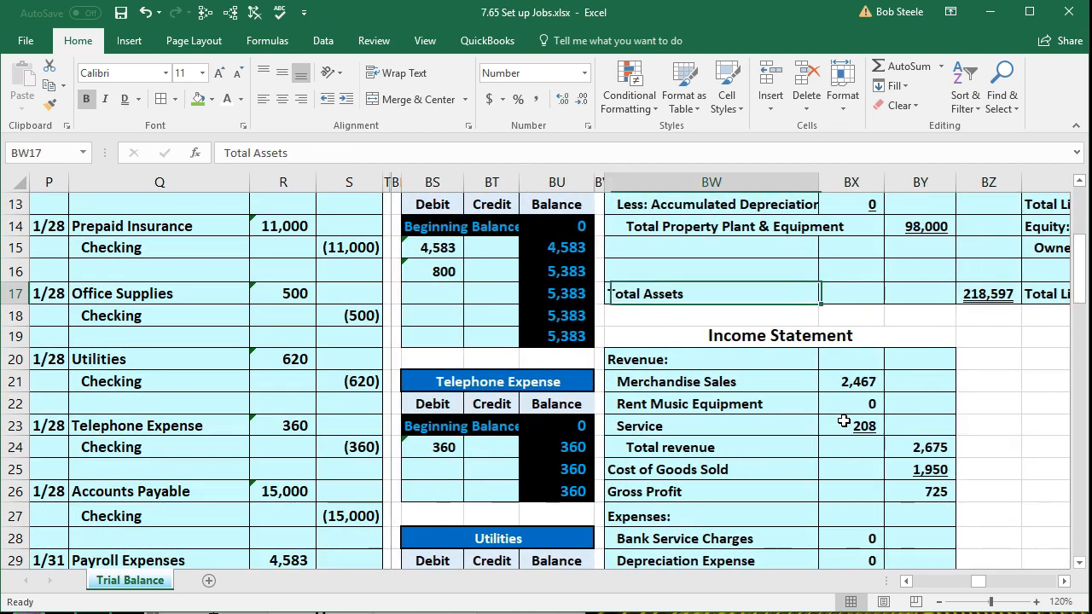
pyautogui.press('Left')
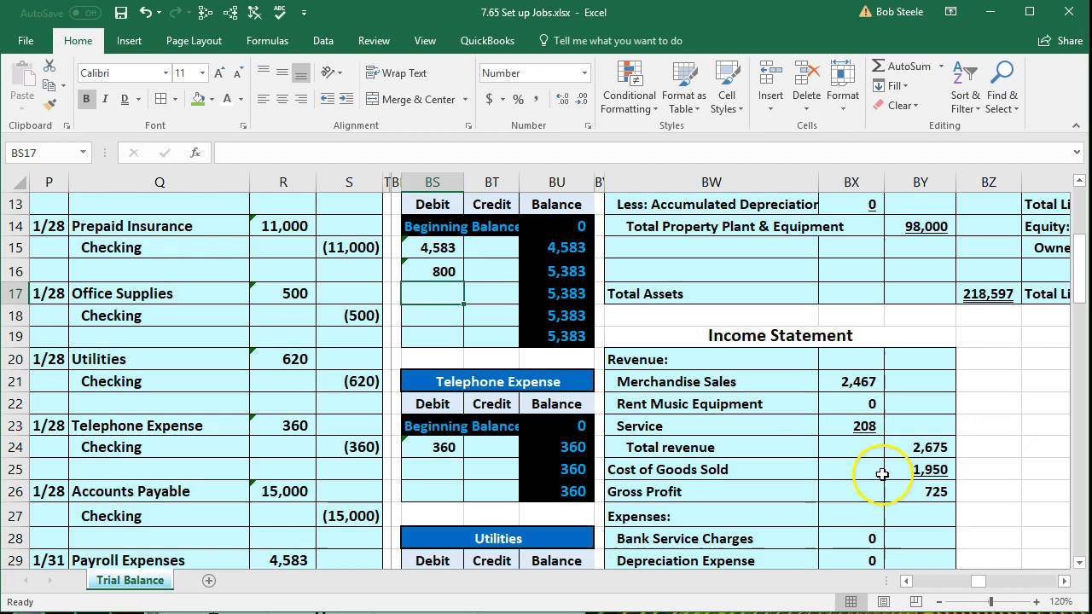
pyautogui.scroll(1, 595, 369)
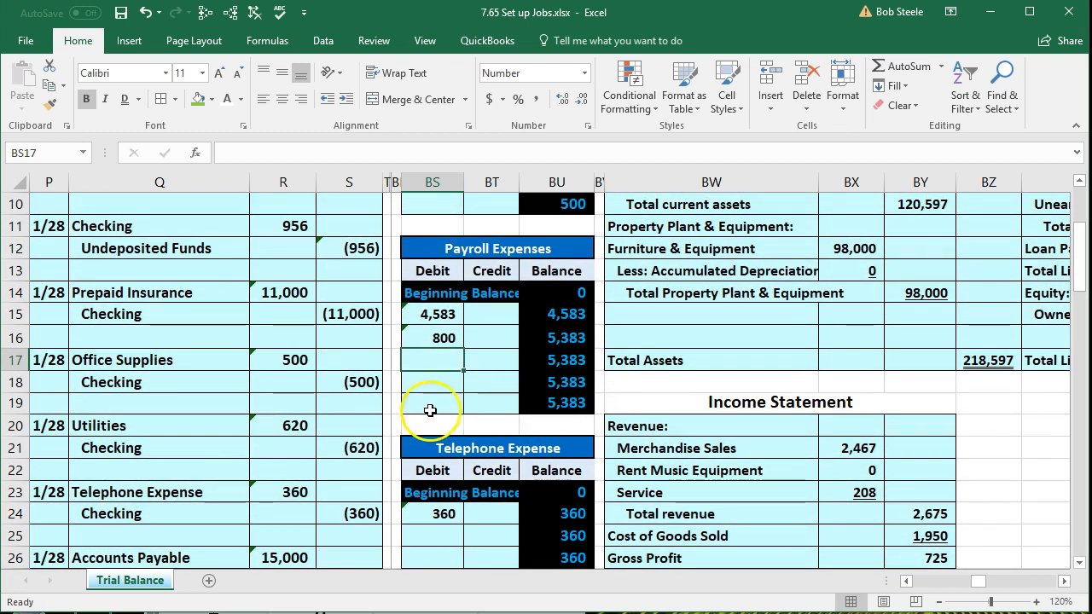
pyautogui.scroll(-3, 292, 419)
pyautogui.scroll(-1, 309, 418)
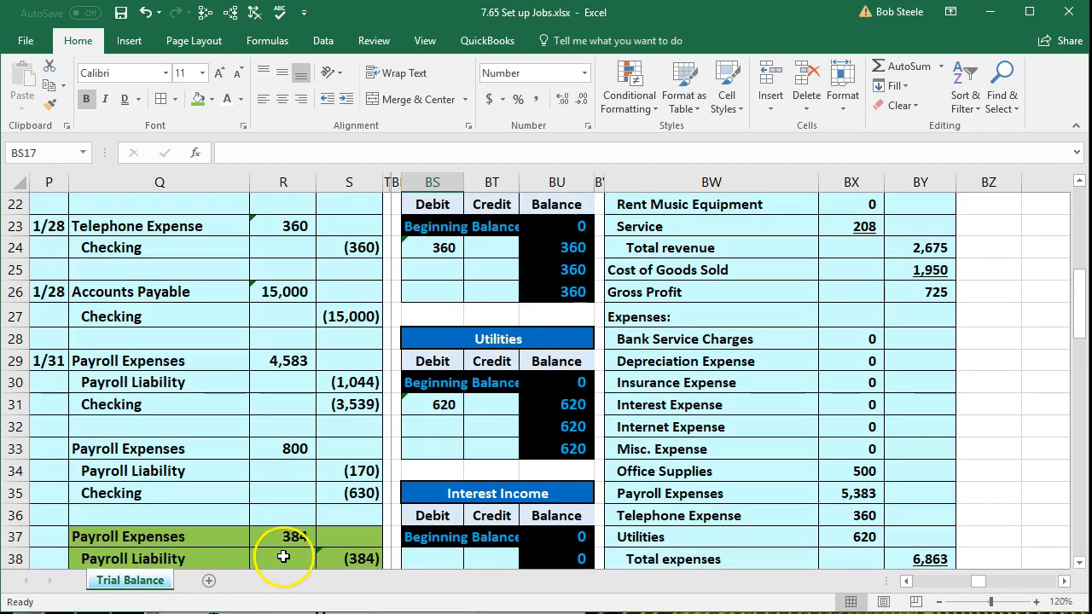
pyautogui.scroll(2, 423, 483)
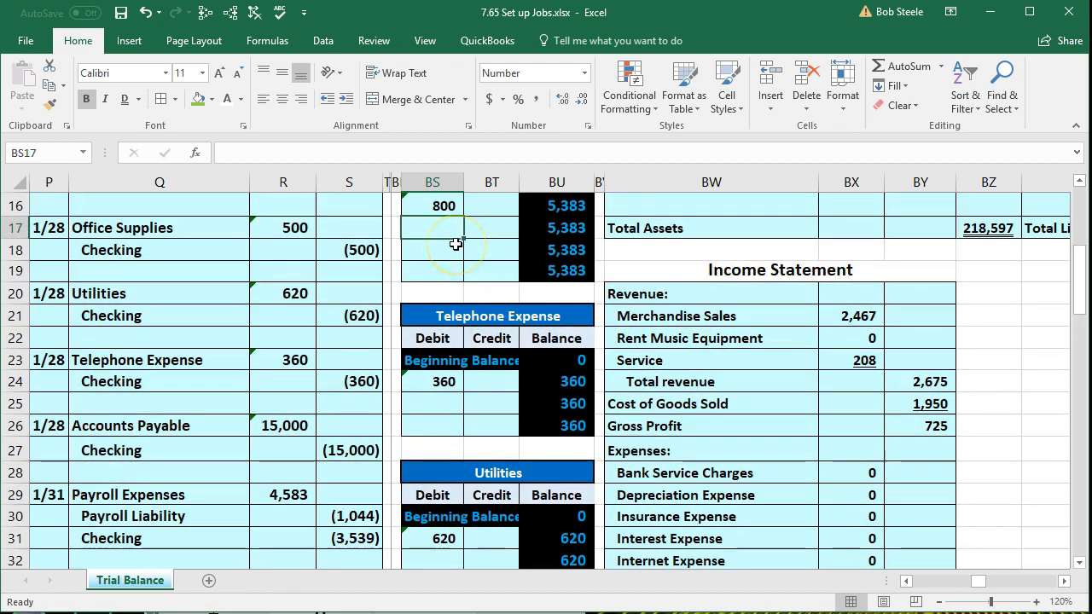
# Post the highlighted entry's payroll expense debit by linking the Payroll Expenses debit cell BS17 to R37
pyautogui.write('=')
pyautogui.scroll(-3, 456, 245)
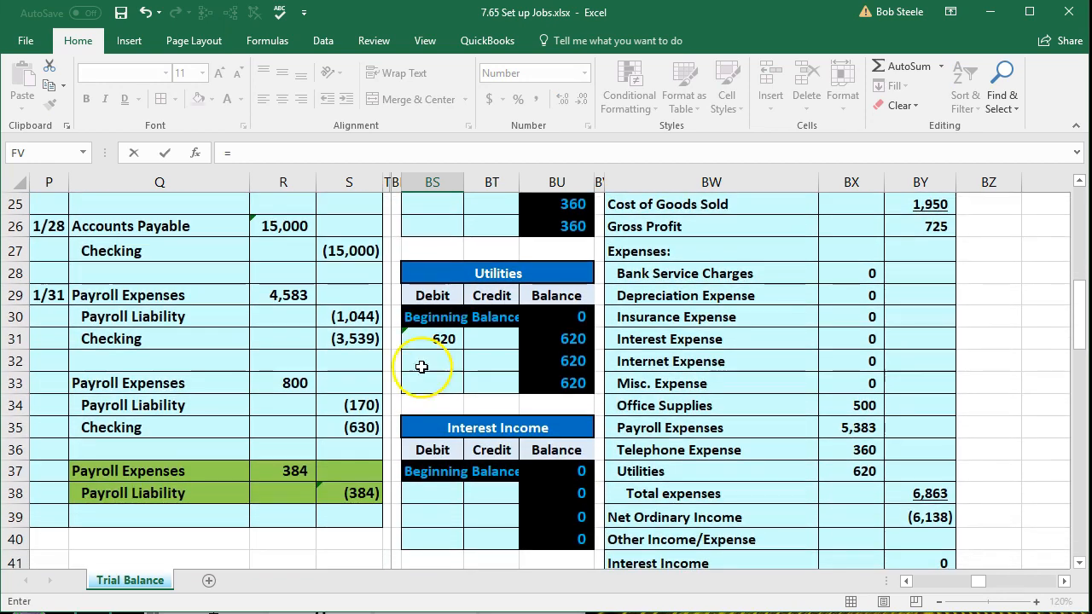
pyautogui.click(288, 472)
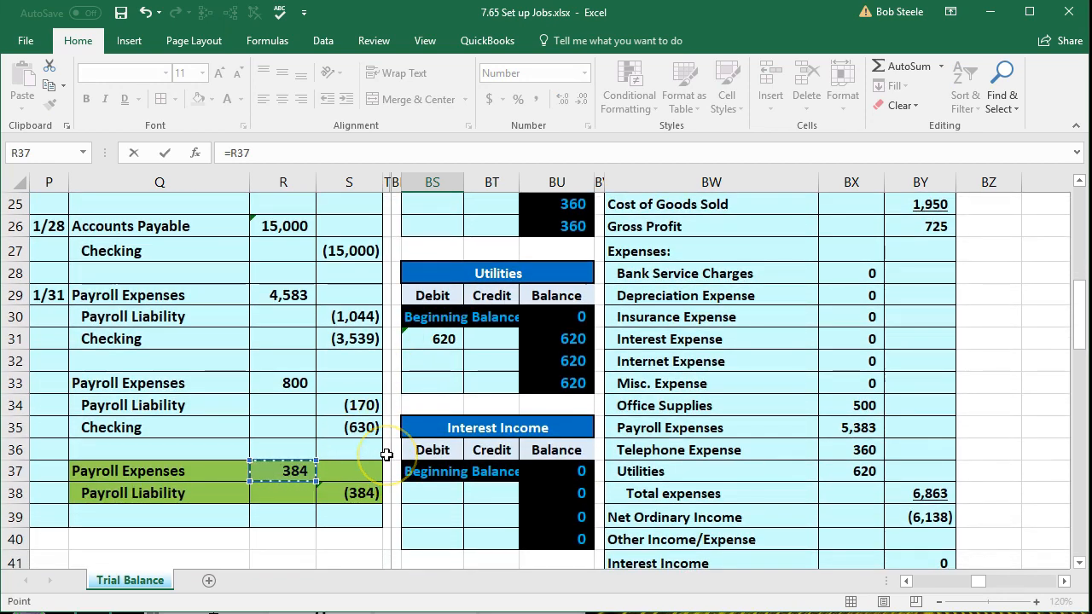
pyautogui.press('Return')
# Check the Payroll Expenses ledger's running balance in BU17 beside the newly posted debit
pyautogui.press('Up')
pyautogui.press('Up')
pyautogui.press('Up')
pyautogui.press('Up')
pyautogui.press('Up')
pyautogui.press('Down')
pyautogui.press('Down')
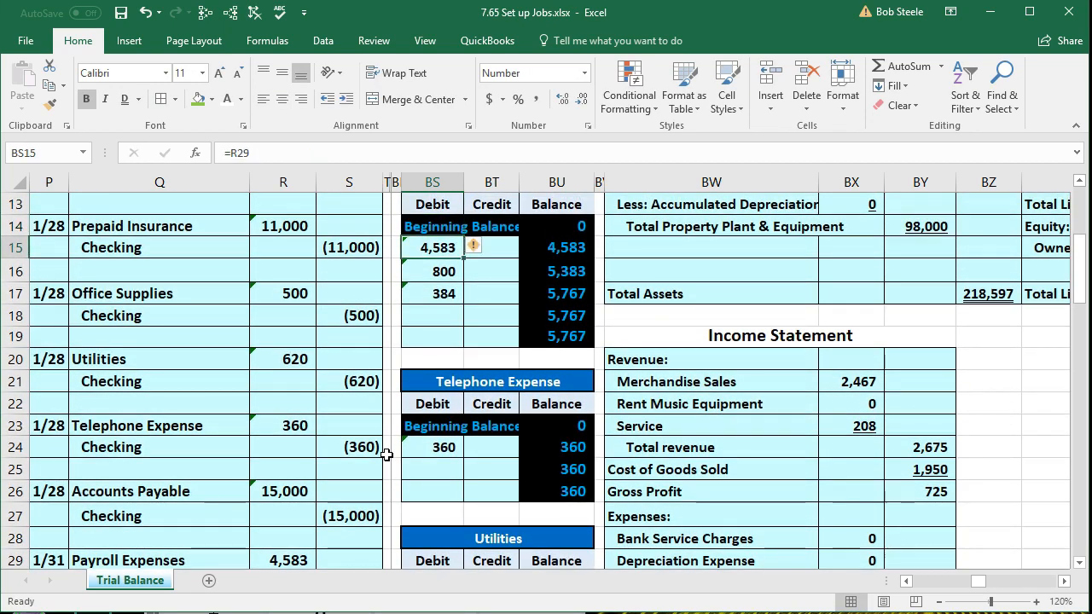
pyautogui.press('Down')
pyautogui.press('Down')
pyautogui.press('Right')
pyautogui.press('Right')
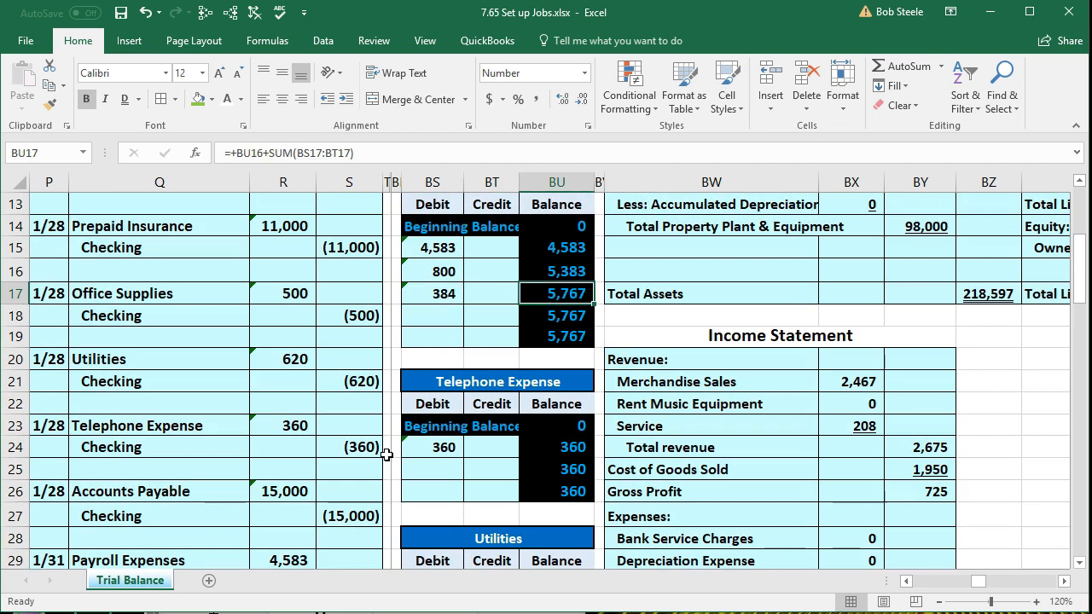
# Return to the trial balance and examine the Payroll Expenses line in AK34 and the total debits minus credits check
pyautogui.press('Up')
pyautogui.press('Up')
pyautogui.press('Up')
pyautogui.press('Up')
pyautogui.press('Up')
pyautogui.press('Up')
pyautogui.press('Left')
pyautogui.press('Left')
pyautogui.press('Left')
pyautogui.press('Left')
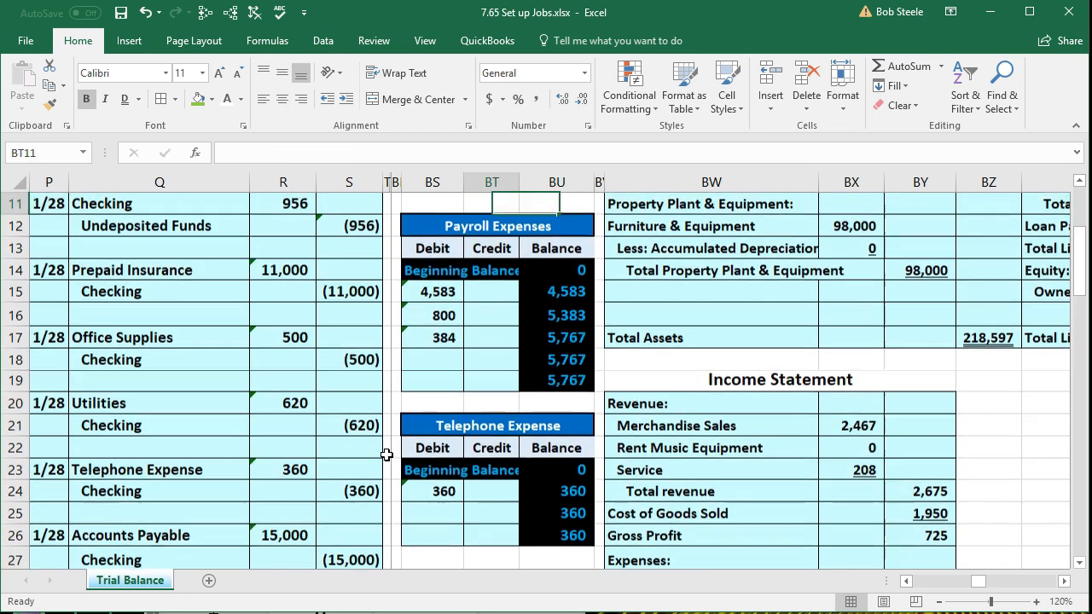
pyautogui.press('Left')
pyautogui.press('Left')
pyautogui.press('Left')
pyautogui.press('Left')
pyautogui.press('Left')
pyautogui.press('Left')
pyautogui.press('Left')
pyautogui.press('Left')
pyautogui.press('Left')
pyautogui.press('Left')
pyautogui.press('Left')
pyautogui.press('Left')
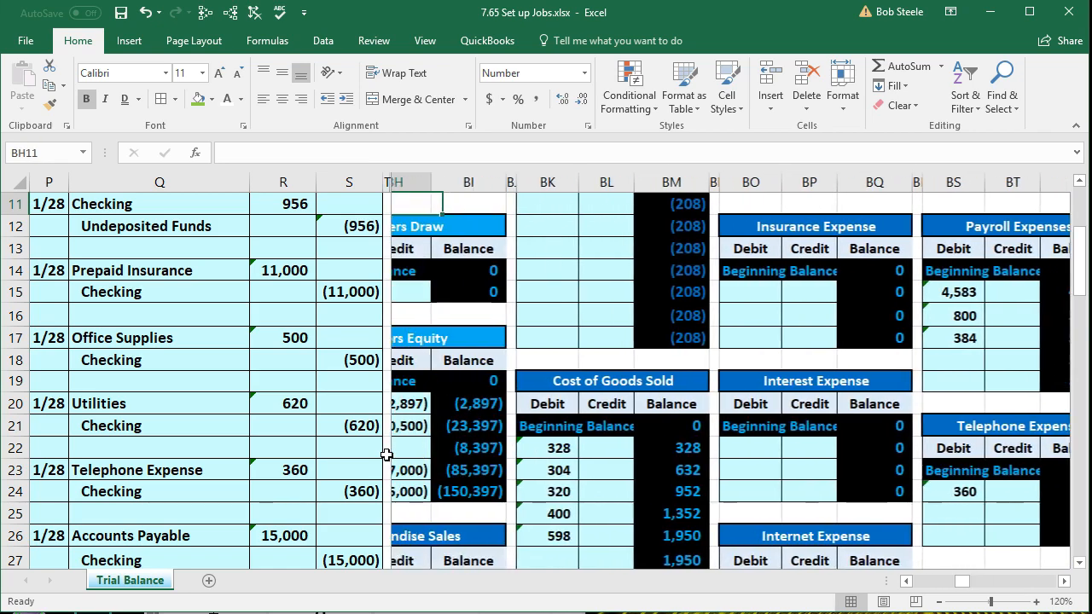
pyautogui.press('Left')
pyautogui.press('Left')
pyautogui.press('Left')
pyautogui.press('Left')
pyautogui.press('Left')
pyautogui.press('Left')
pyautogui.press('Left')
pyautogui.press('Left')
pyautogui.press('Left')
pyautogui.press('Left')
pyautogui.press('Left')
pyautogui.press('Left')
pyautogui.press('Left')
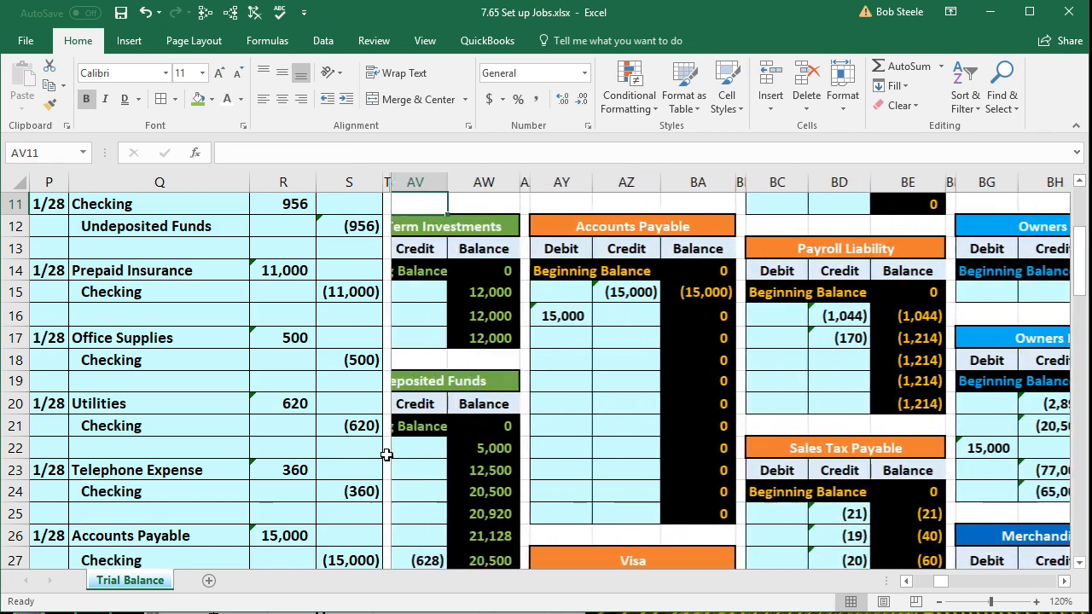
pyautogui.press('Left')
pyautogui.press('Left')
pyautogui.press('Left')
pyautogui.press('Left')
pyautogui.press('Left')
pyautogui.press('Left')
pyautogui.press('Left')
pyautogui.press('Left')
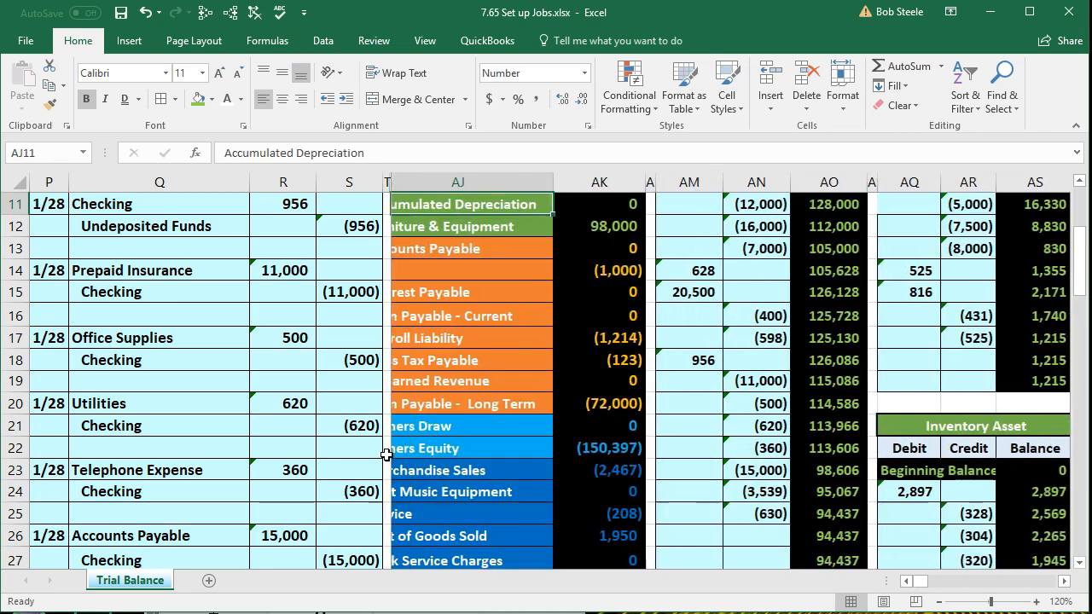
pyautogui.press('Down')
pyautogui.press('Down')
pyautogui.press('Down')
pyautogui.press('Down')
pyautogui.press('Down')
pyautogui.press('Down')
pyautogui.press('Down')
pyautogui.press('Down')
pyautogui.press('Down')
pyautogui.press('Down')
pyautogui.press('Down')
pyautogui.press('Down')
pyautogui.press('Down')
pyautogui.press('Down')
pyautogui.press('Down')
pyautogui.press('Down')
pyautogui.press('Down')
pyautogui.press('Down')
pyautogui.press('Down')
pyautogui.press('Down')
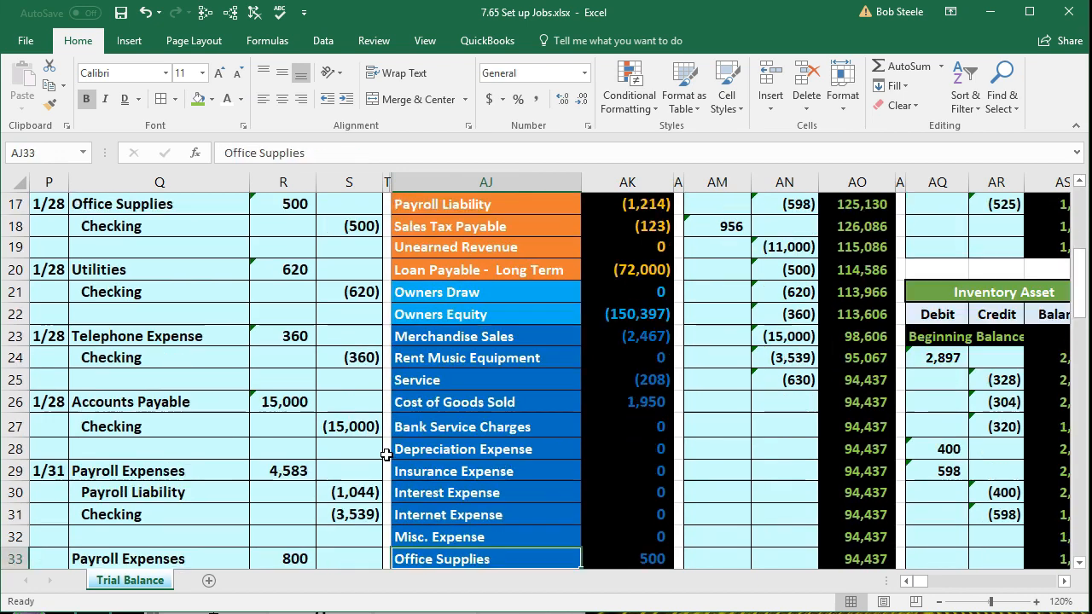
pyautogui.press('Right')
pyautogui.press('Up')
pyautogui.press('Up')
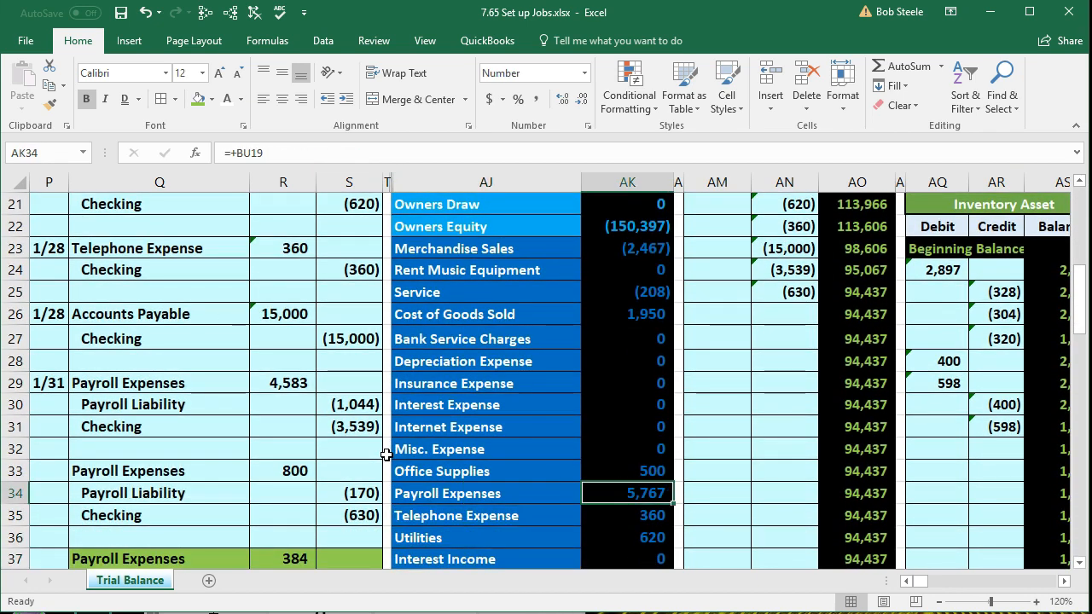
pyautogui.scroll(-2, 386, 455)
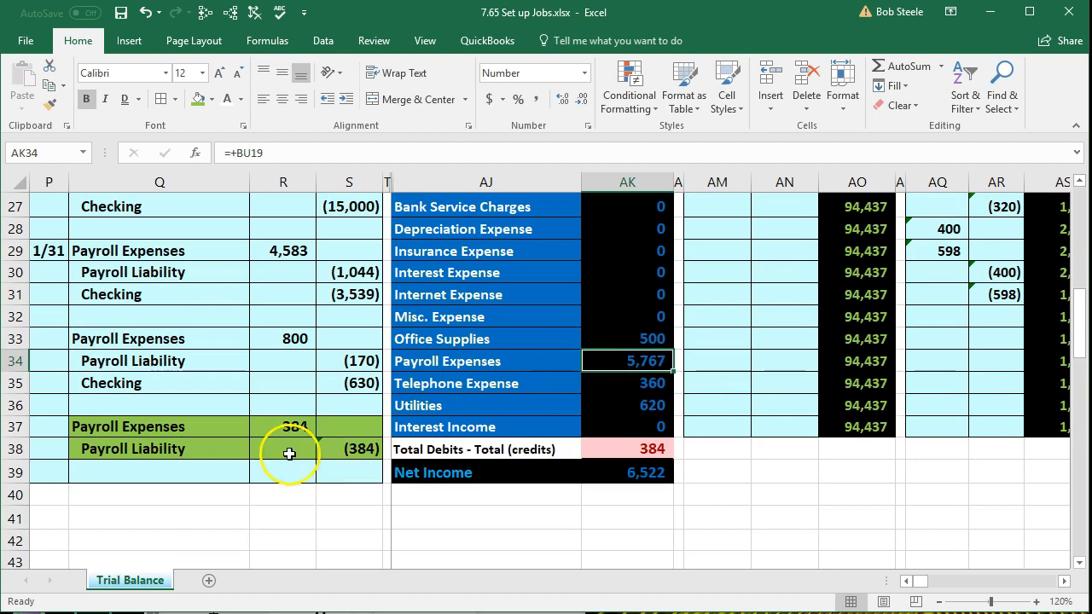
# Locate the Payroll Liability ledger for the highlighted entry's credit and select its next free credit cell, BD18
pyautogui.moveTo(204, 458); pyautogui.dragTo(337, 457)
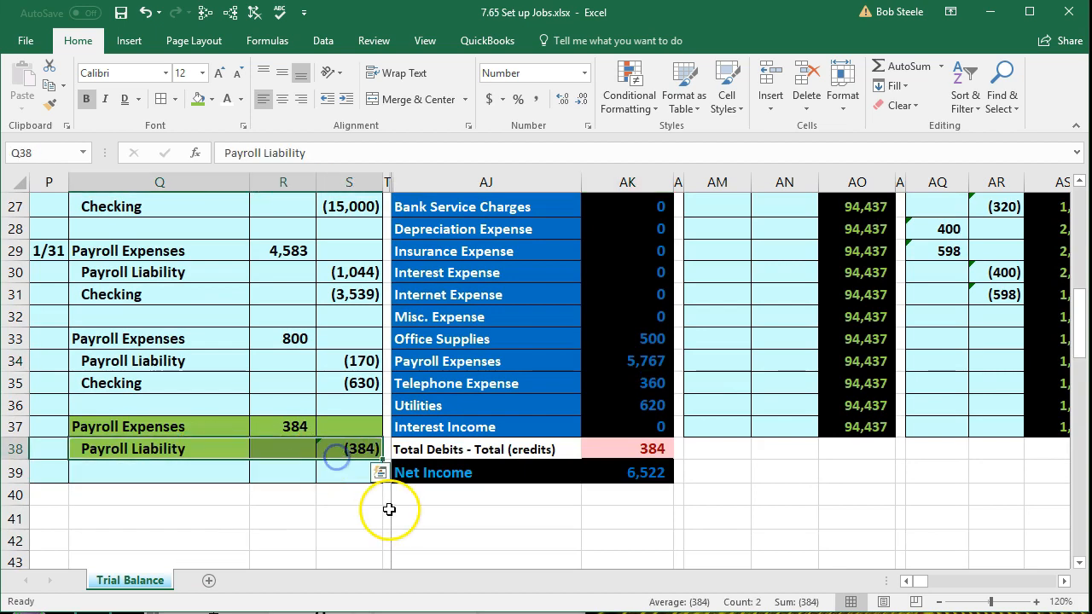
pyautogui.scroll(5, 390, 505)
pyautogui.moveTo(449, 319); pyautogui.dragTo(597, 319)
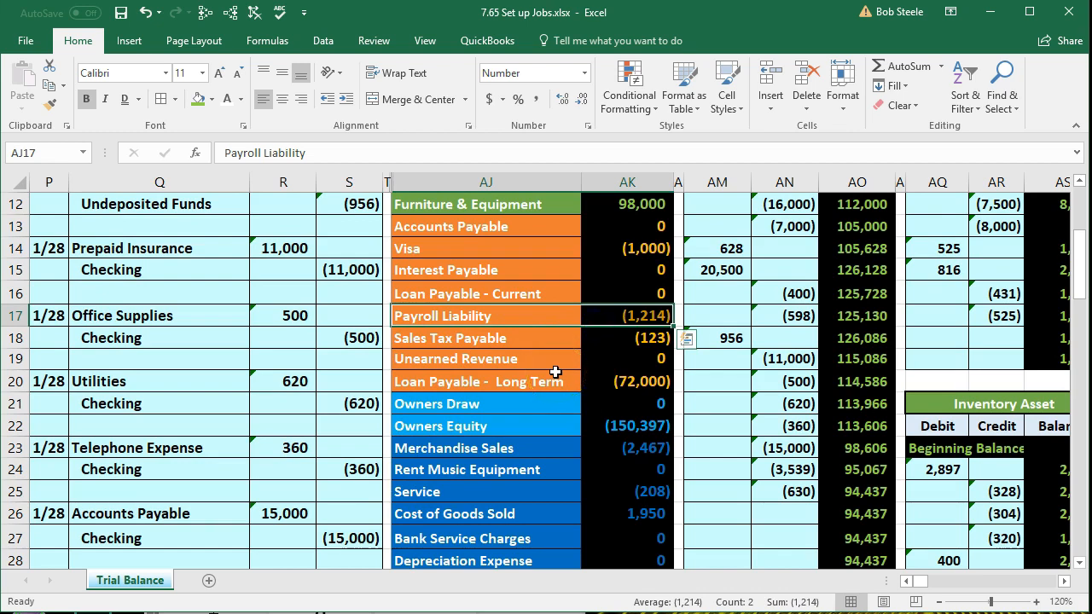
pyautogui.press('Right')
pyautogui.press('Right')
pyautogui.press('Right')
pyautogui.press('Right')
pyautogui.press('Right')
pyautogui.press('Right')
pyautogui.press('Right')
pyautogui.press('Right')
pyautogui.press('Right')
pyautogui.press('Right')
pyautogui.press('Right')
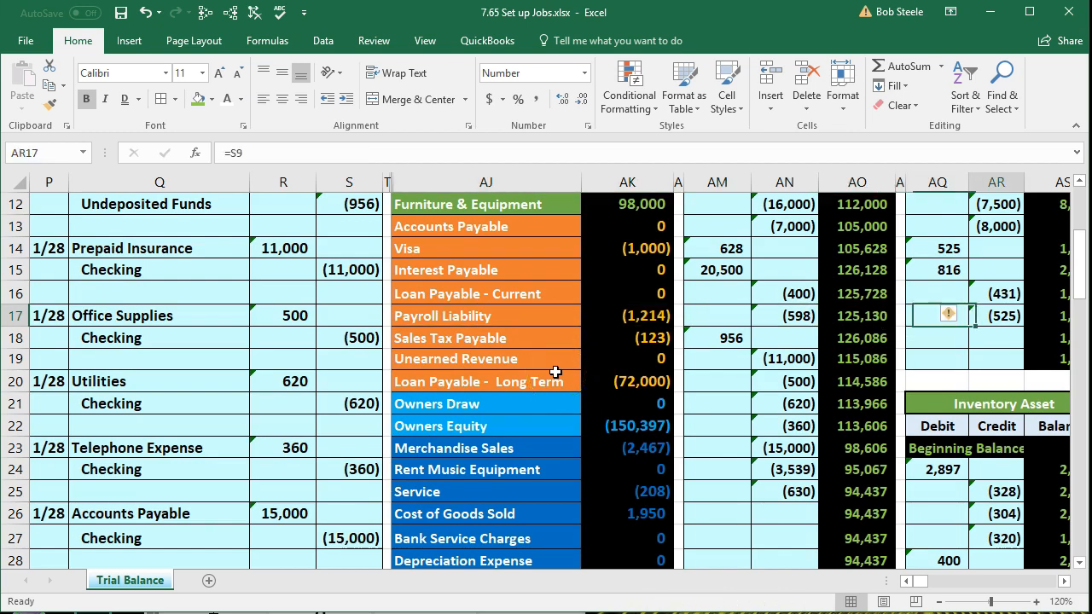
pyautogui.press('Right')
pyautogui.press('Right')
pyautogui.press('Right')
pyautogui.press('Right')
pyautogui.press('Right')
pyautogui.press('Right')
pyautogui.press('Right')
pyautogui.press('Right')
pyautogui.press('Right')
pyautogui.press('Right')
pyautogui.press('Right')
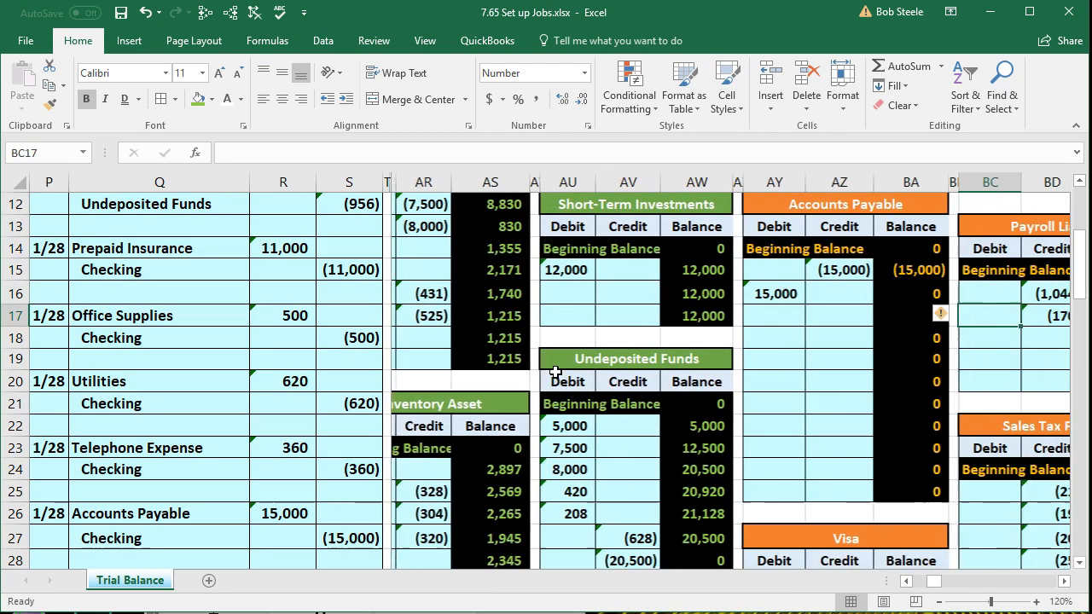
pyautogui.press('Right')
pyautogui.press('Right')
pyautogui.press('Right')
pyautogui.press('Right')
pyautogui.press('Right')
pyautogui.press('Right')
pyautogui.press('Right')
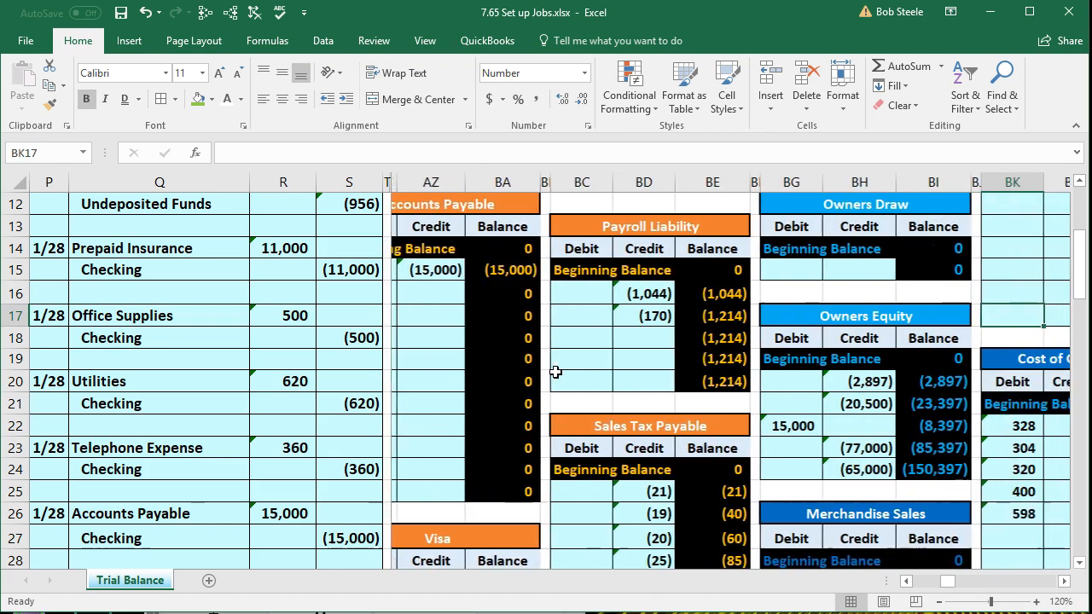
pyautogui.press('Left')
pyautogui.press('Left')
pyautogui.press('Left')
pyautogui.press('Left')
pyautogui.press('Left')
pyautogui.press('Left')
pyautogui.press('Left')
pyautogui.press('Left')
pyautogui.press('Left')
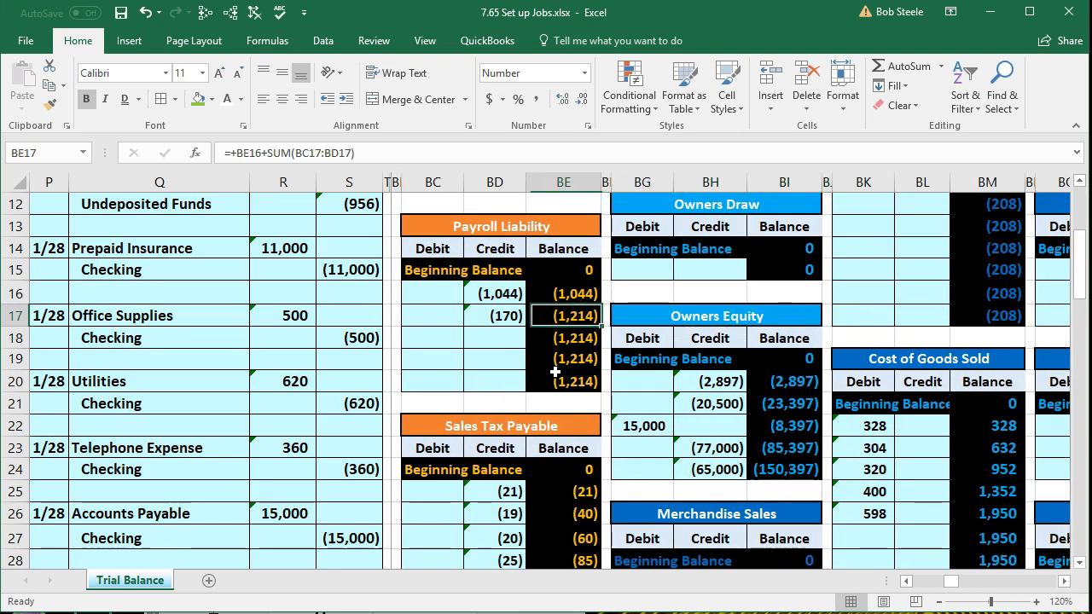
pyautogui.press('Down')
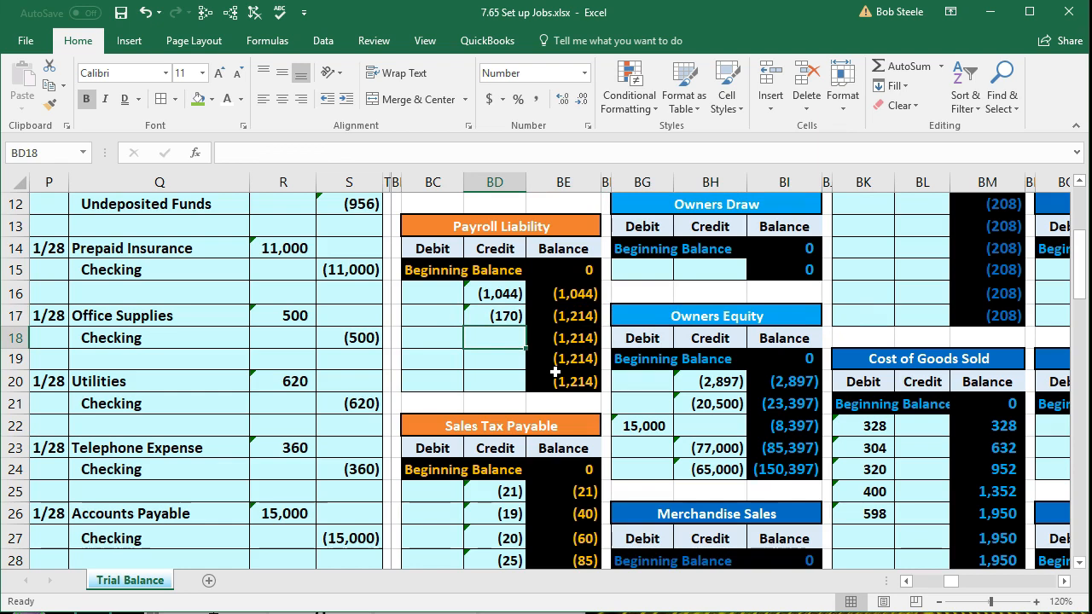
# Post the highlighted entry's payroll liability credit by linking the Payroll Liability credit cell BD18 to S38
pyautogui.scroll(-2, 555, 372)
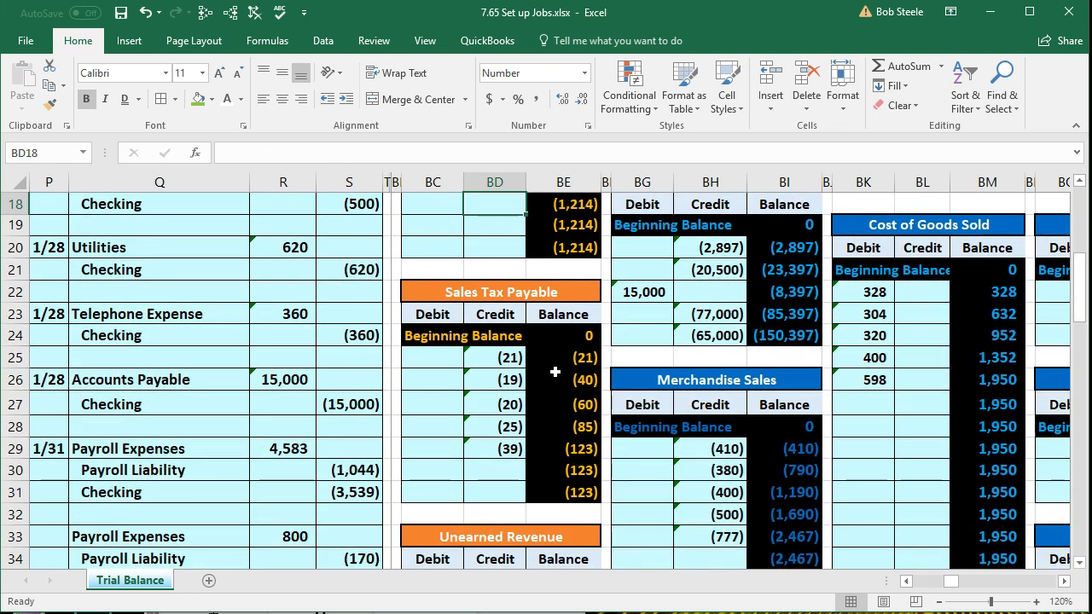
pyautogui.write('=')
pyautogui.click(509, 219)
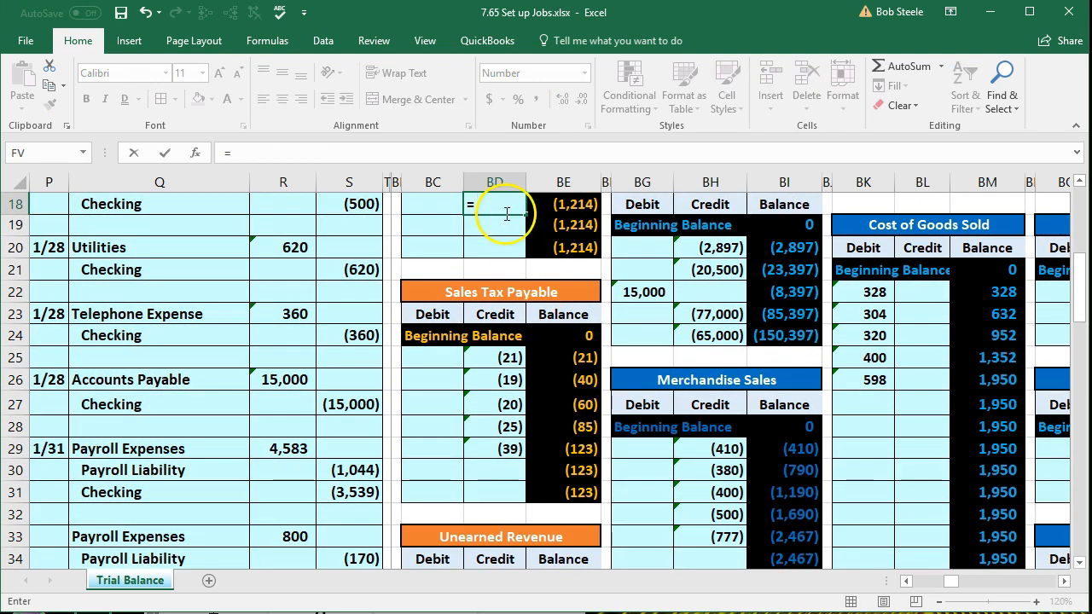
pyautogui.scroll(-2, 293, 393)
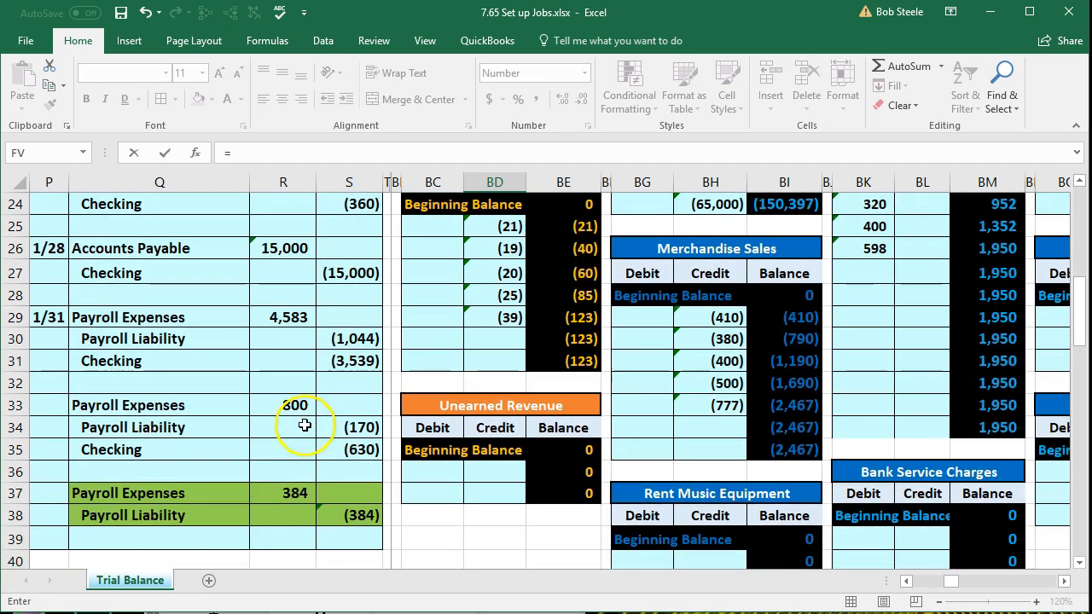
pyautogui.click(348, 513)
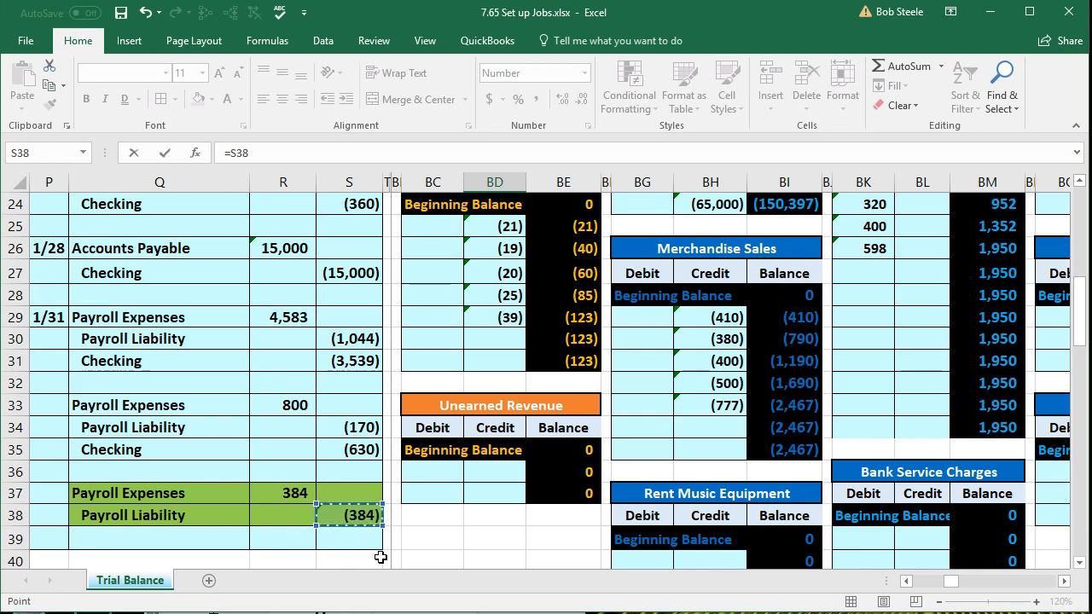
pyautogui.press('Return')
# Compare the Payroll Liability ledger's running balance in BE18 with the trial balance's Payroll Liability line in AK17
pyautogui.scroll(3, 486, 453)
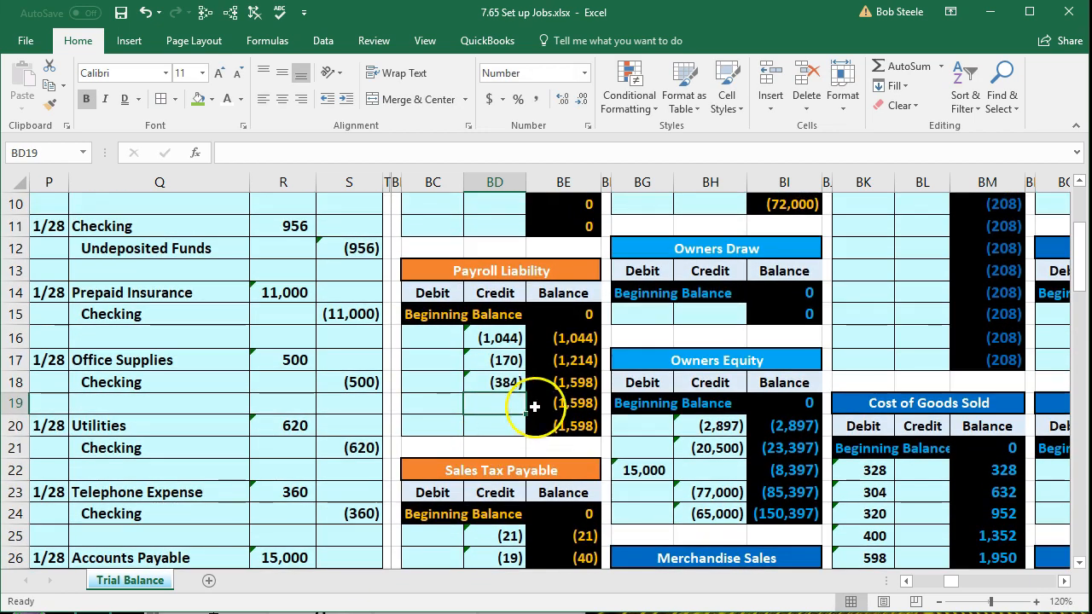
pyautogui.click(552, 386)
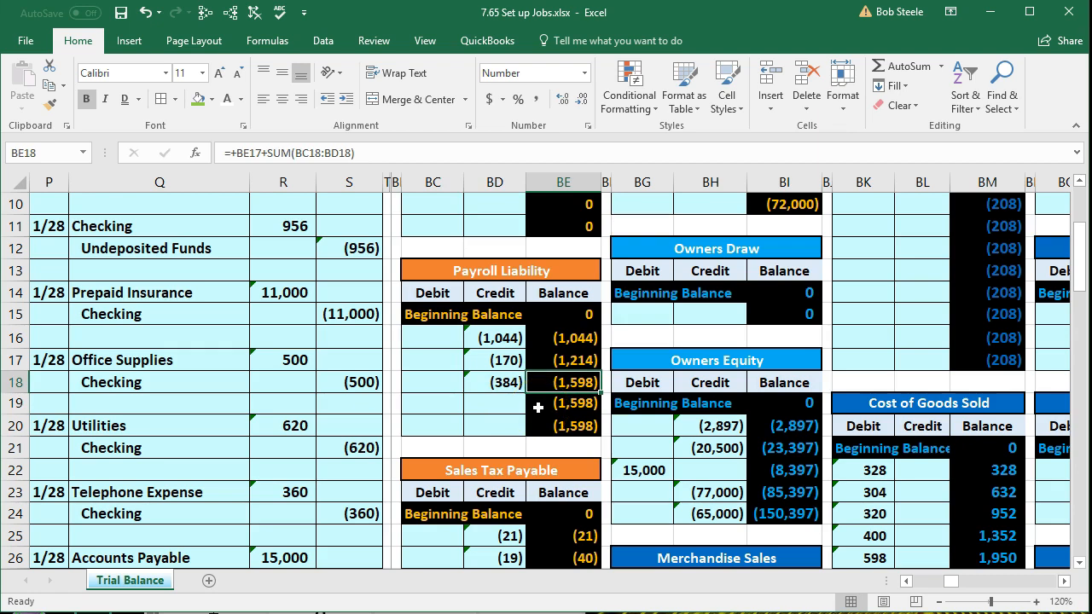
pyautogui.press('Left')
pyautogui.press('Left')
pyautogui.press('Left')
pyautogui.press('Left')
pyautogui.press('Left')
pyautogui.press('Left')
pyautogui.press('Left')
pyautogui.press('Left')
pyautogui.press('Left')
pyautogui.press('Left')
pyautogui.press('Left')
pyautogui.press('Left')
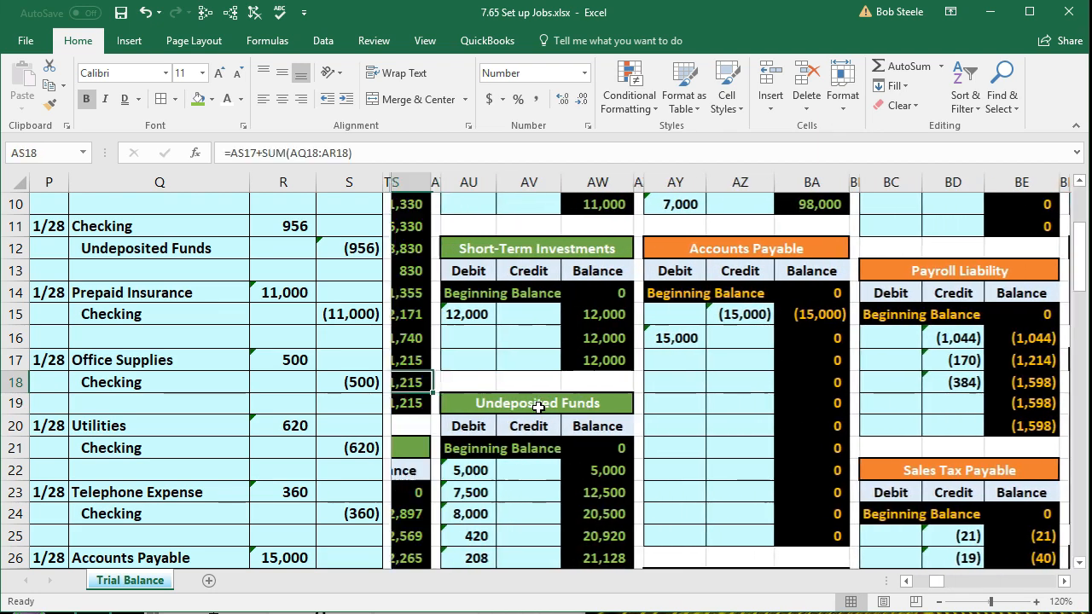
pyautogui.press('Left')
pyautogui.press('Left')
pyautogui.press('Left')
pyautogui.press('Left')
pyautogui.press('Left')
pyautogui.press('Left')
pyautogui.press('Left')
pyautogui.press('Left')
pyautogui.press('Left')
pyautogui.press('Left')
pyautogui.press('Left')
pyautogui.press('Left')
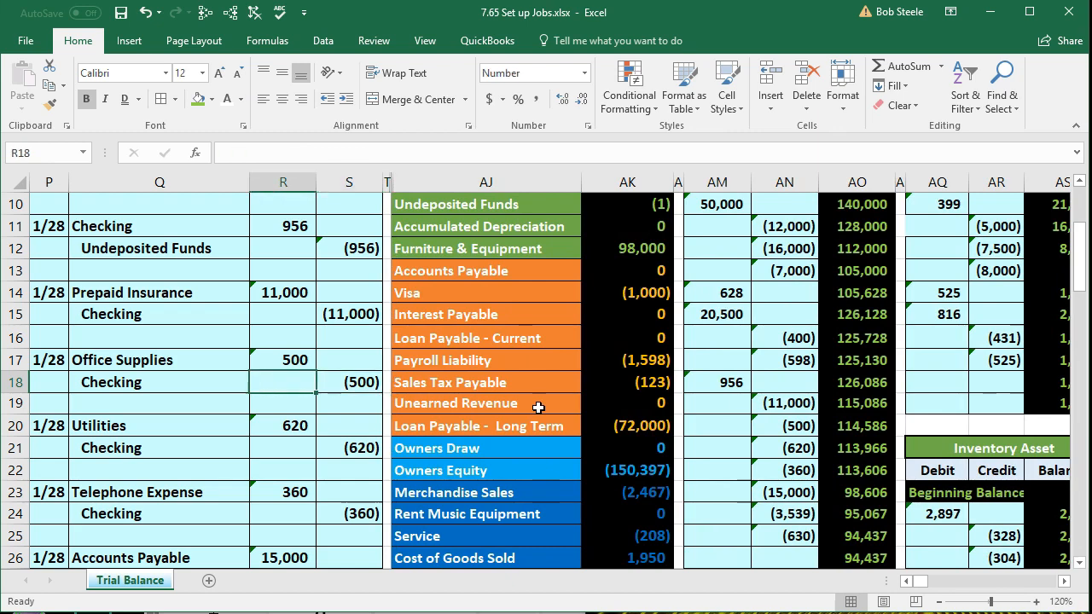
pyautogui.click(606, 360)
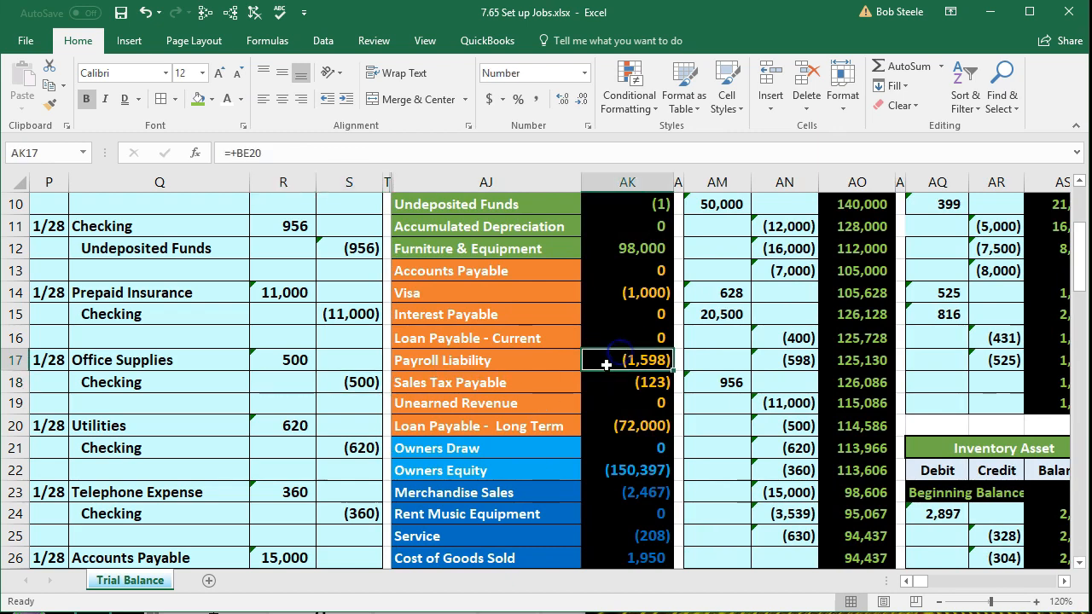
# Check the trial balance's total debits minus credits in AK38 and the net income in AK39
pyautogui.scroll(-4, 606, 366)
pyautogui.scroll(-2, 606, 365)
pyautogui.click(627, 422)
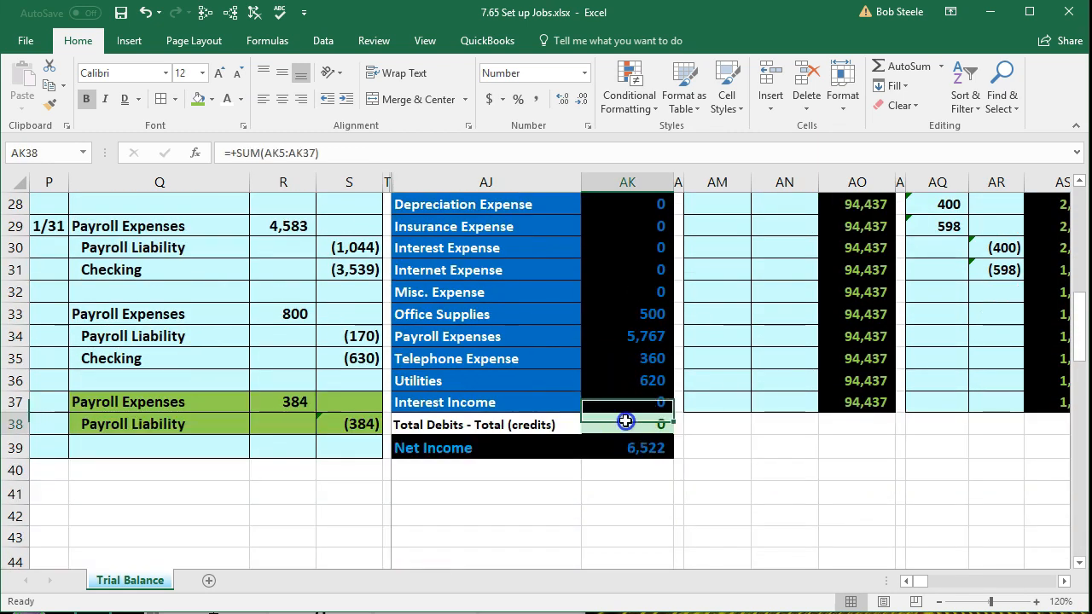
pyautogui.click(628, 454)
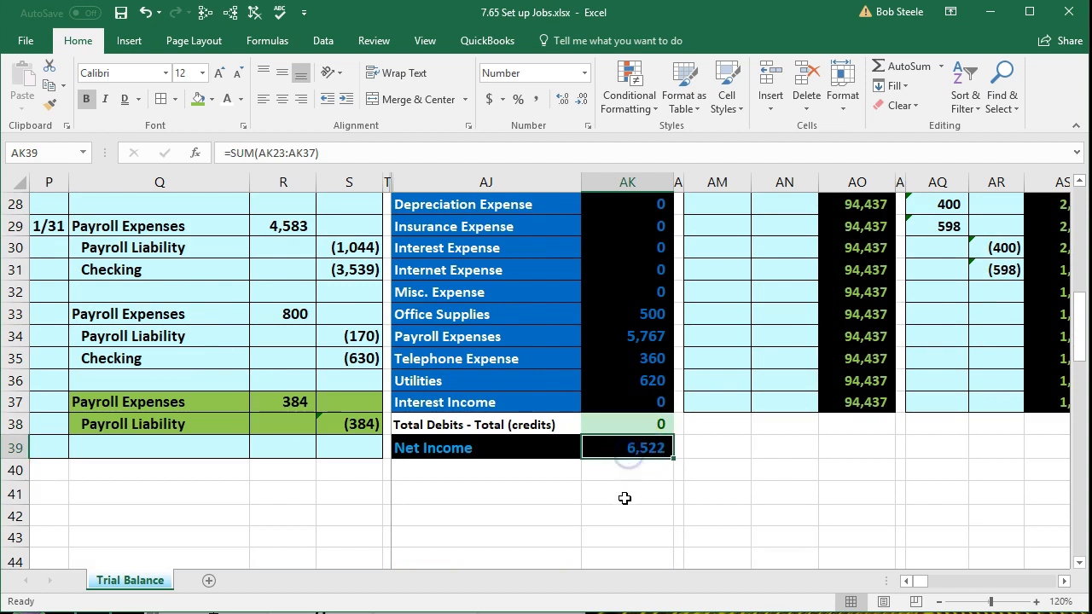
pyautogui.scroll(1, 624, 499)
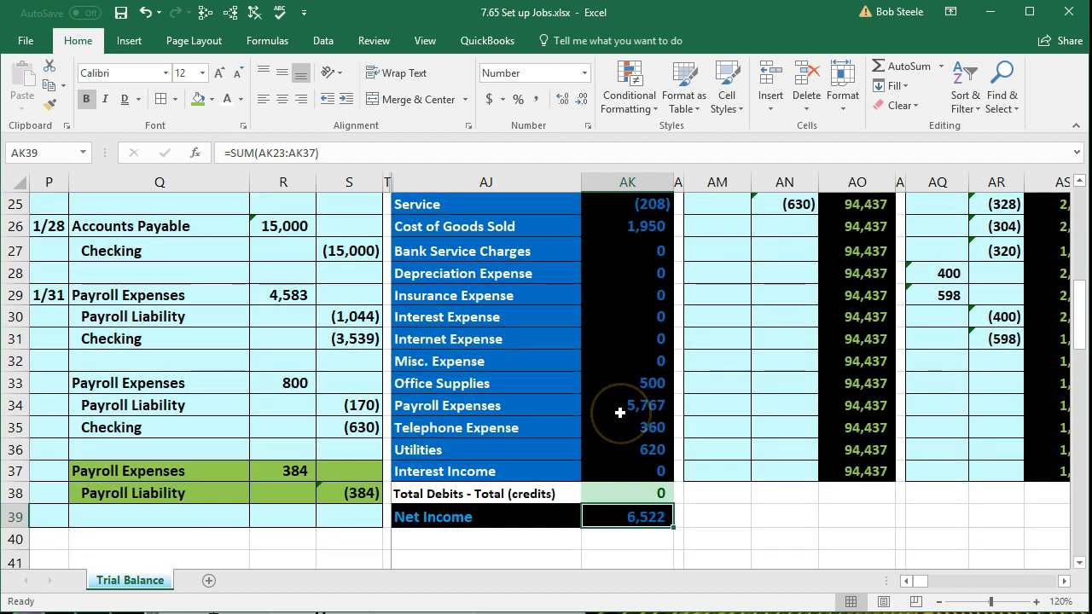
# Examine the trial balance's income and expense balances in AK23:AK37 that make up net income
pyautogui.scroll(2, 636, 384)
pyautogui.moveTo(639, 294); pyautogui.dragTo(629, 495)
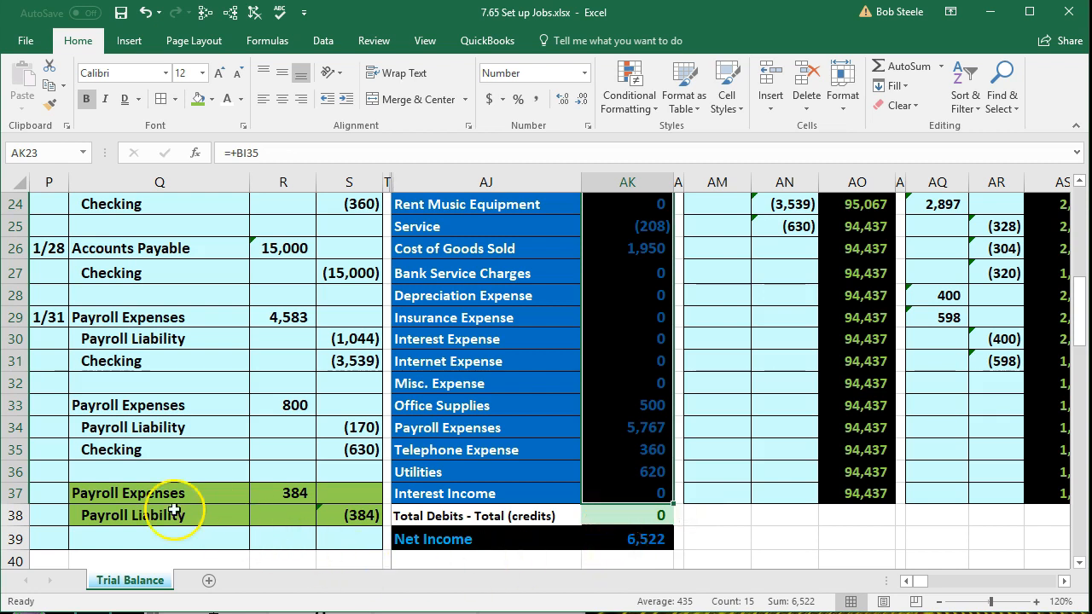
# Remove the green fill from the posted payroll expense and payroll liability entry in Q37:S38
pyautogui.moveTo(174, 493); pyautogui.dragTo(325, 515)
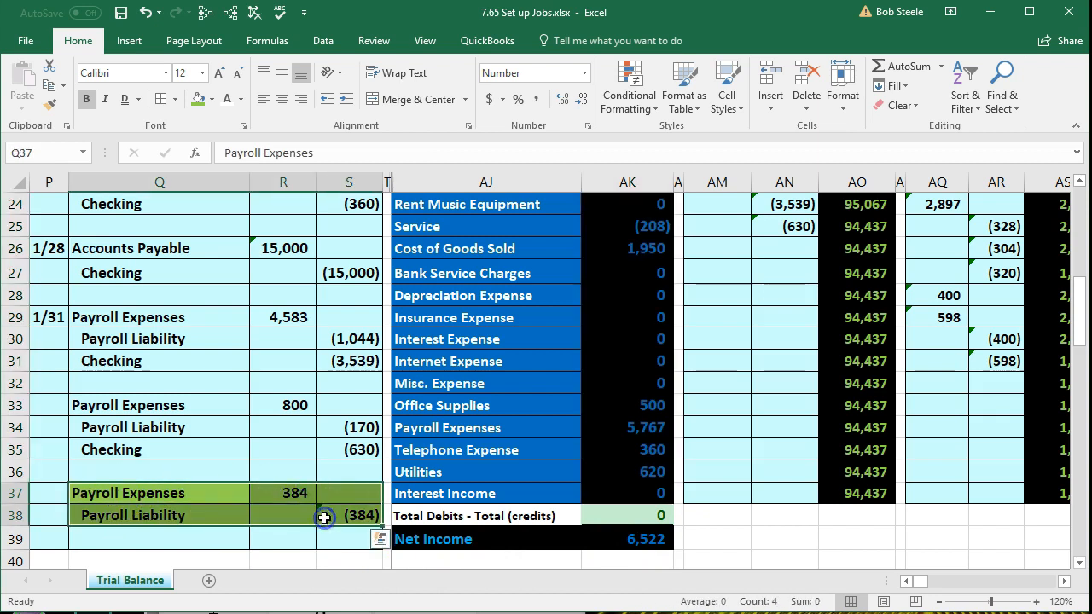
pyautogui.rightClick(325, 514)
pyautogui.click(407, 565)
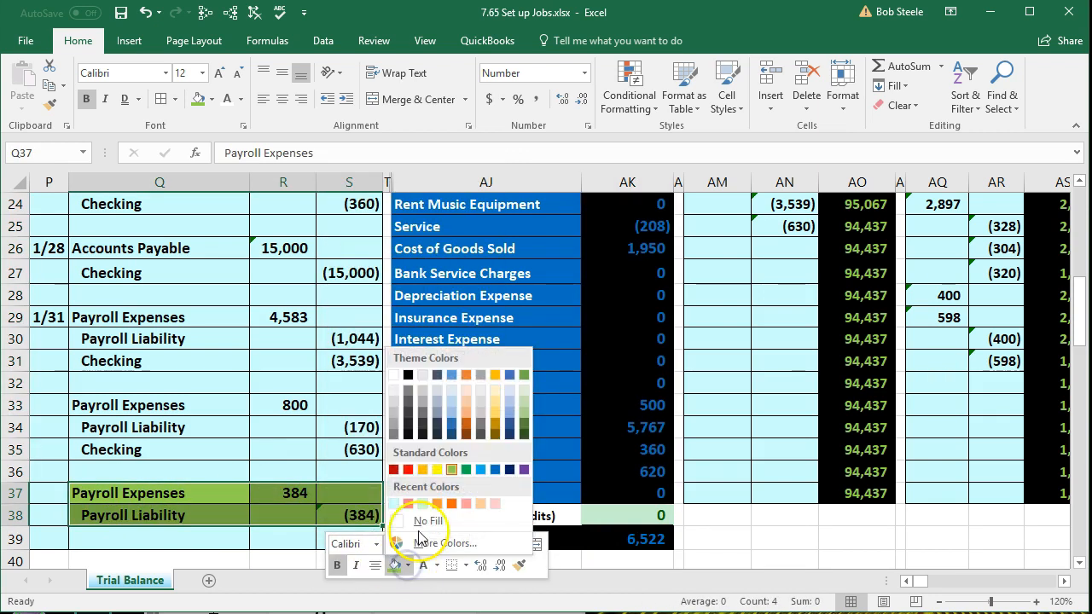
pyautogui.click(422, 525)
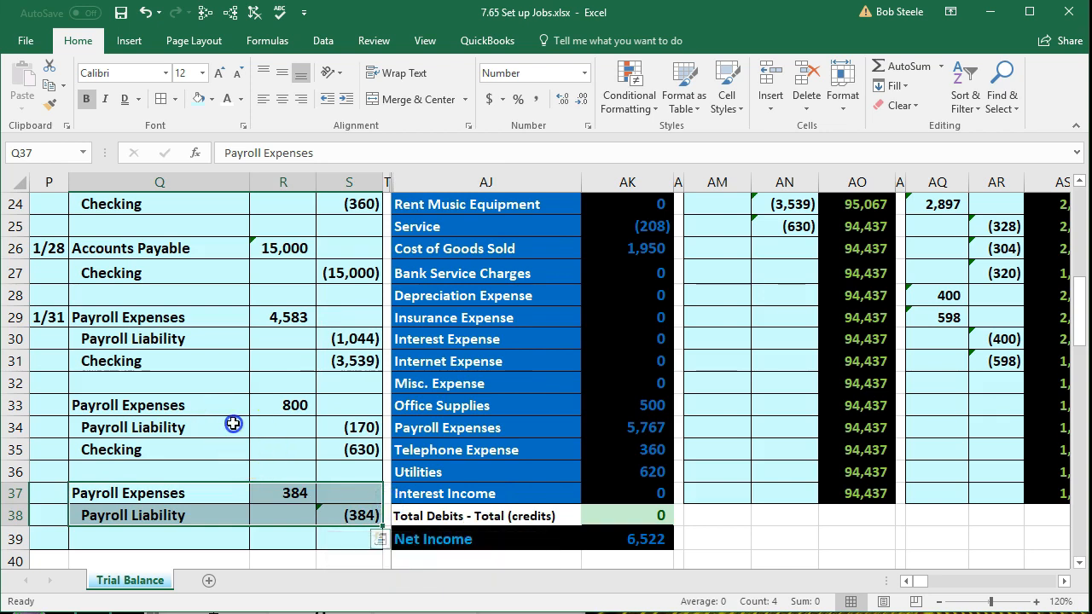
# Unfreeze the worksheet's panes
pyautogui.click(232, 425)
pyautogui.scroll(8, 232, 424)
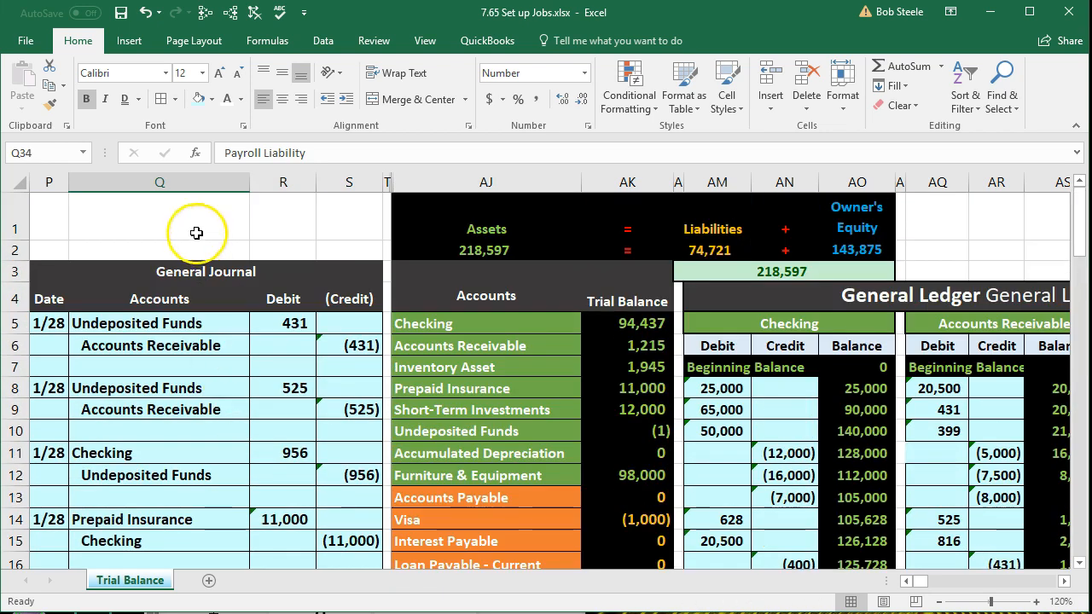
pyautogui.click(426, 40)
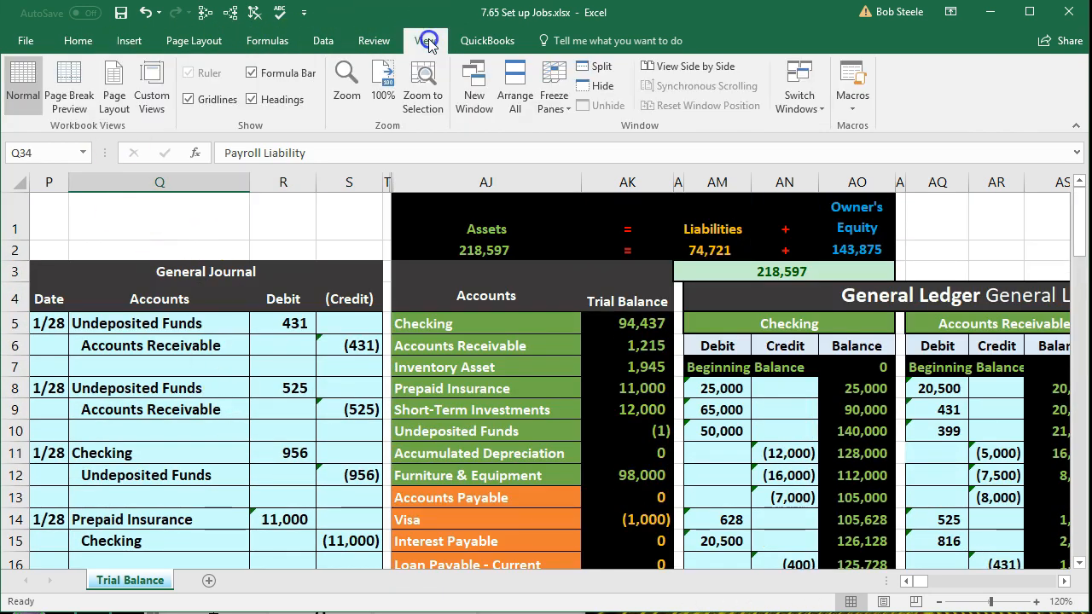
pyautogui.click(554, 98)
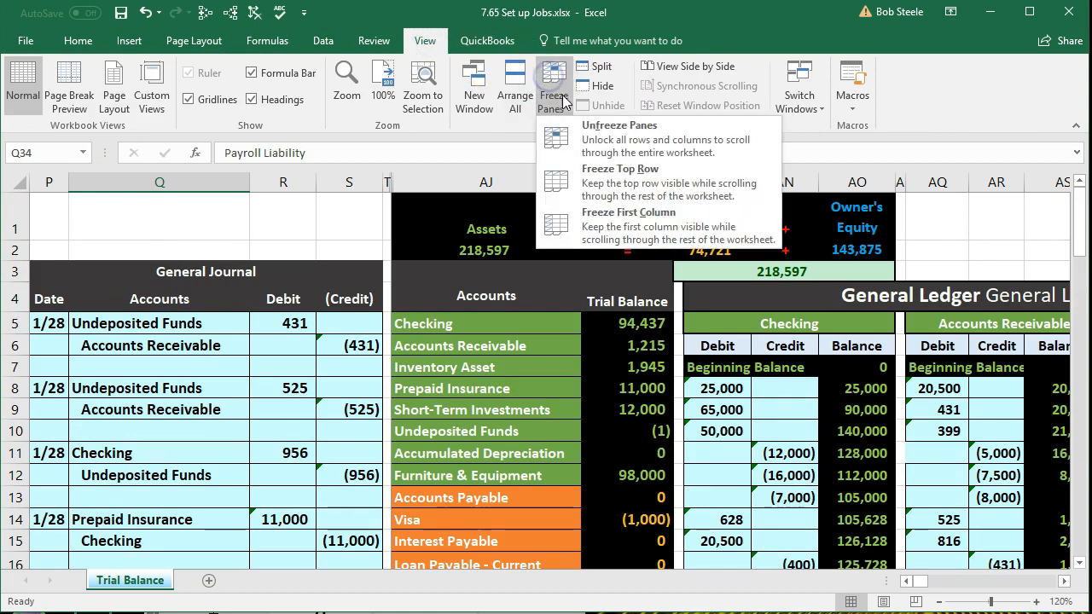
pyautogui.click(586, 129)
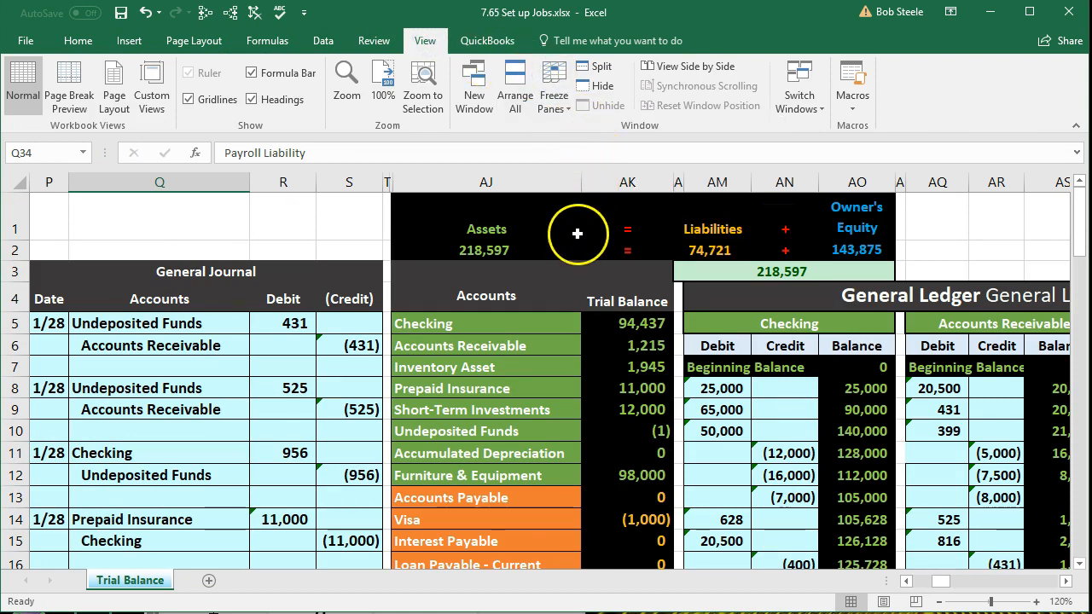
# Trace the dependents of the trial balance's Checking, Payroll Liability and Payroll Expenses balances in AK5, AK17 and AK34
pyautogui.click(608, 323)
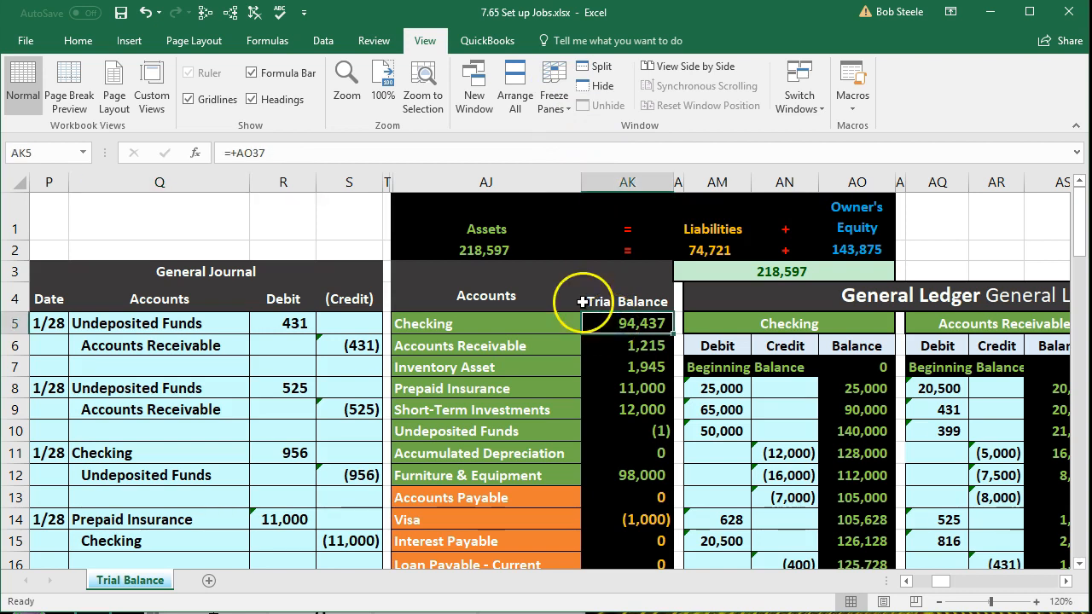
pyautogui.click(231, 12)
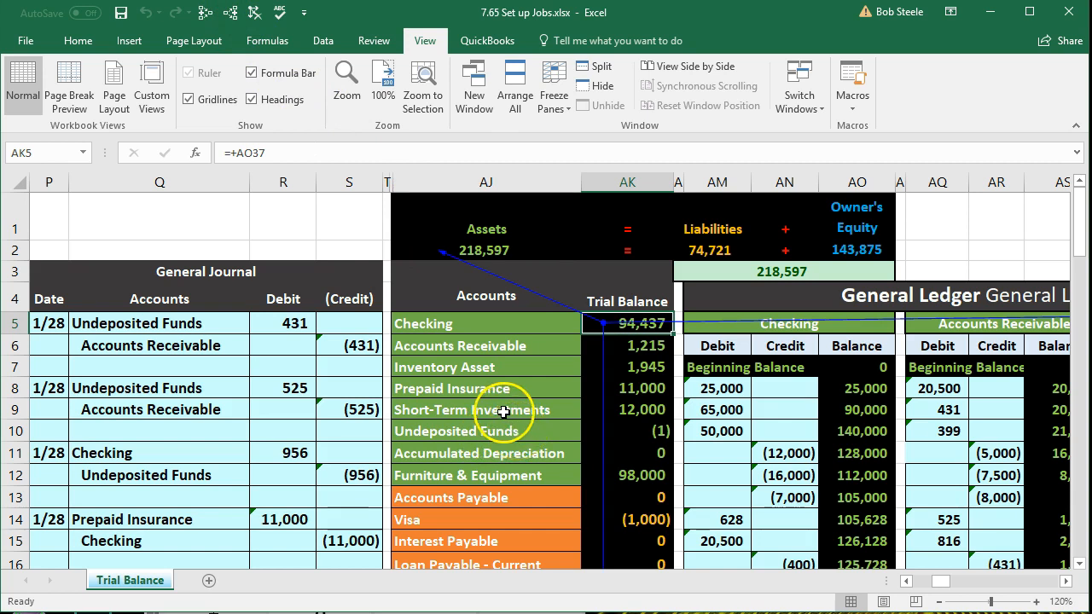
pyautogui.scroll(-2, 461, 390)
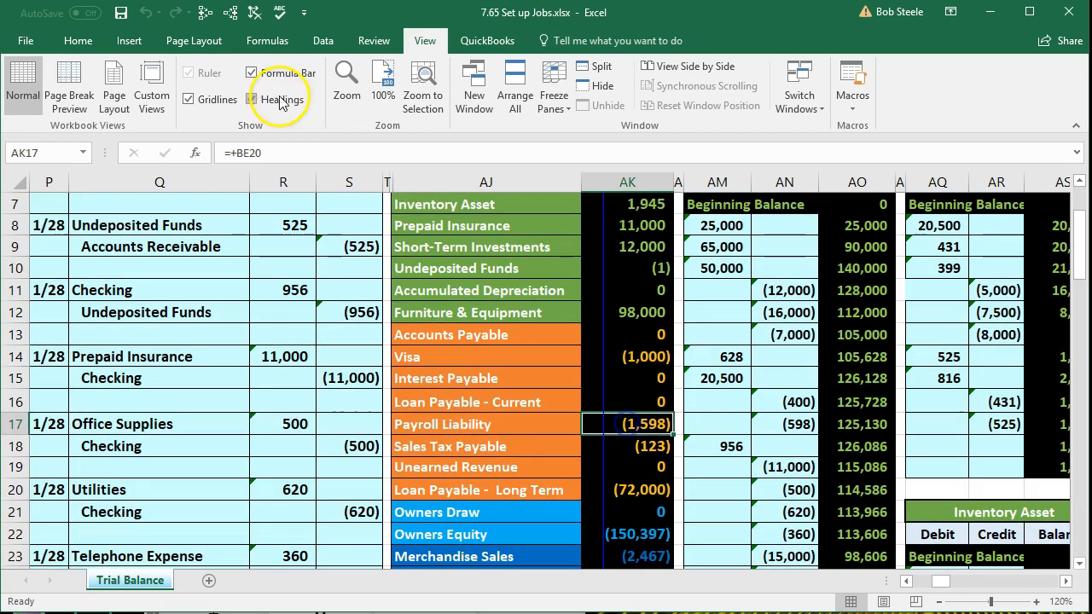
pyautogui.scroll(-4, 393, 313)
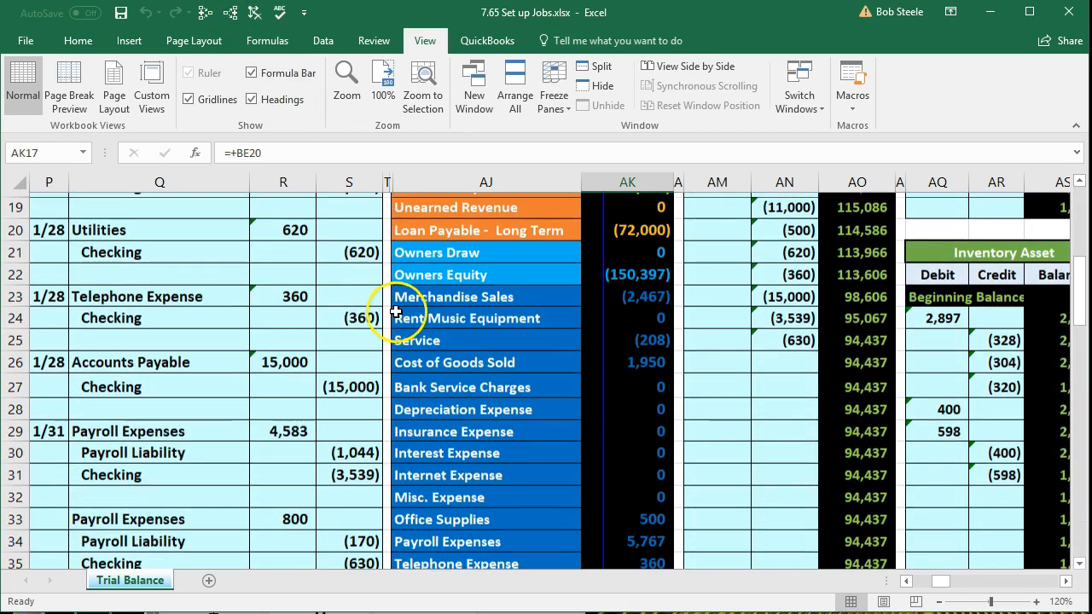
pyautogui.scroll(-1, 396, 312)
pyautogui.click(640, 471)
pyautogui.click(231, 13)
# Follow the dependent arrows from the trial balance across the general ledger to the Balance Sheet
pyautogui.scroll(7, 575, 376)
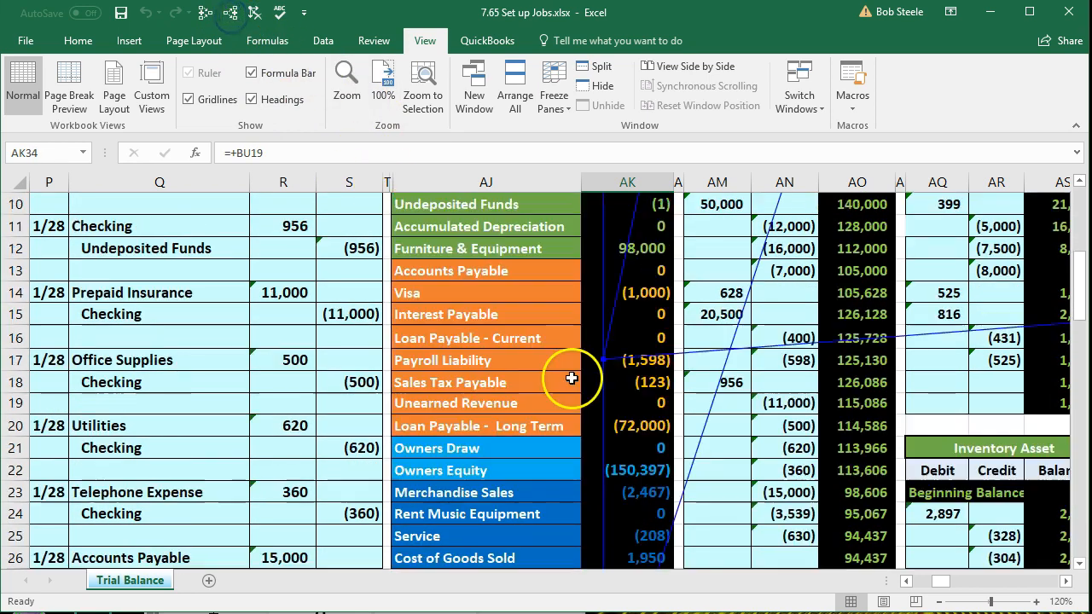
pyautogui.click(689, 401)
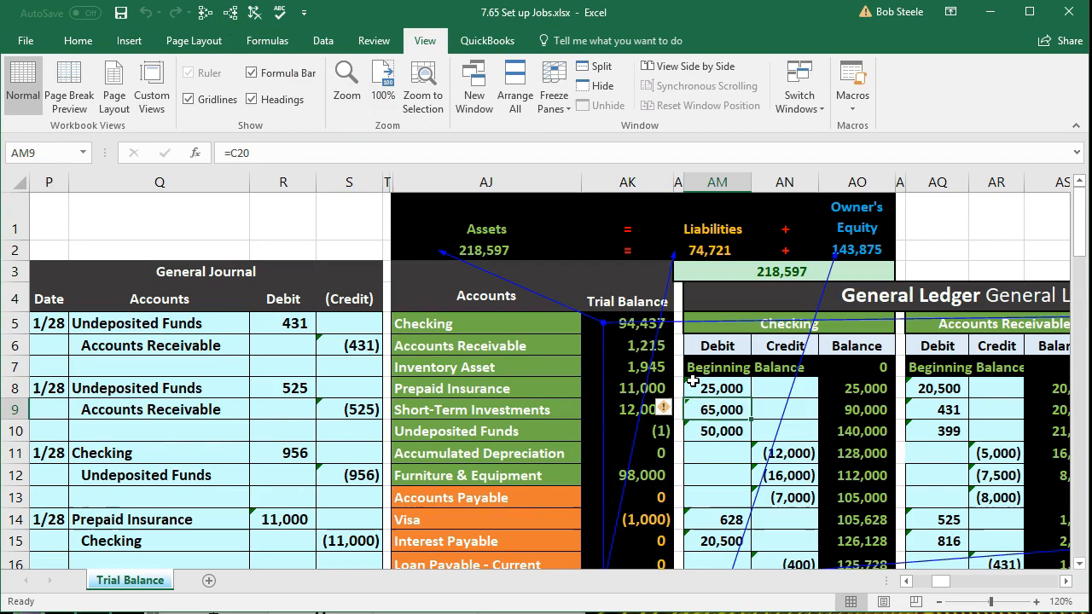
pyautogui.press('Right')
pyautogui.press('Right')
pyautogui.press('Right')
pyautogui.press('Right')
pyautogui.press('Right')
pyautogui.press('Right')
pyautogui.press('Right')
pyautogui.press('Right')
pyautogui.press('Right')
pyautogui.press('Right')
pyautogui.press('Right')
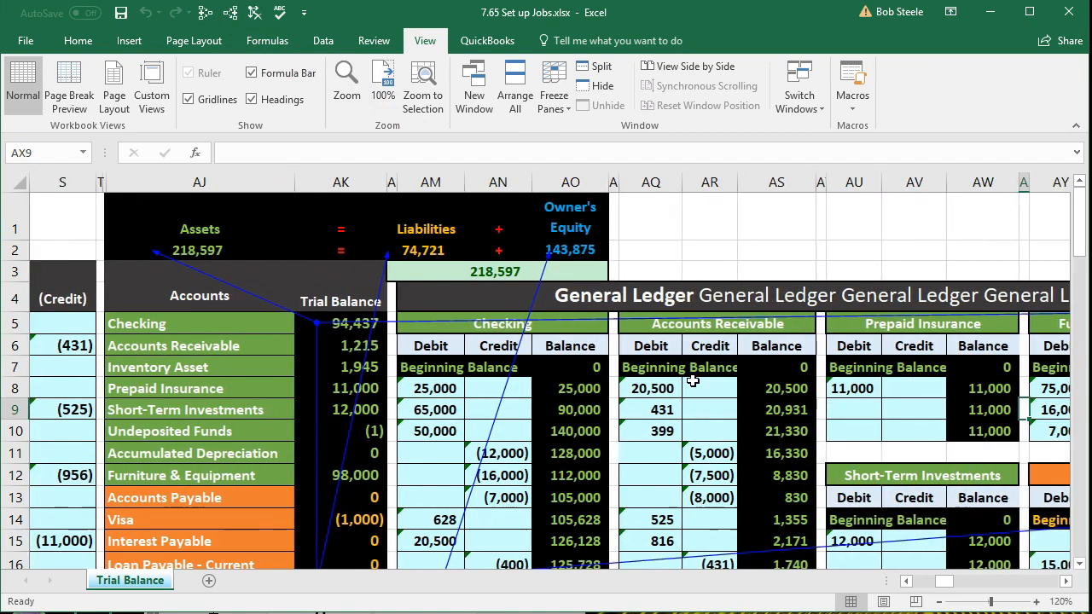
pyautogui.press('Right')
pyautogui.press('Right')
pyautogui.press('Right')
pyautogui.press('Right')
pyautogui.press('Right')
pyautogui.press('Right')
pyautogui.press('Right')
pyautogui.press('Right')
pyautogui.press('Right')
pyautogui.press('Right')
pyautogui.press('Right')
pyautogui.press('Right')
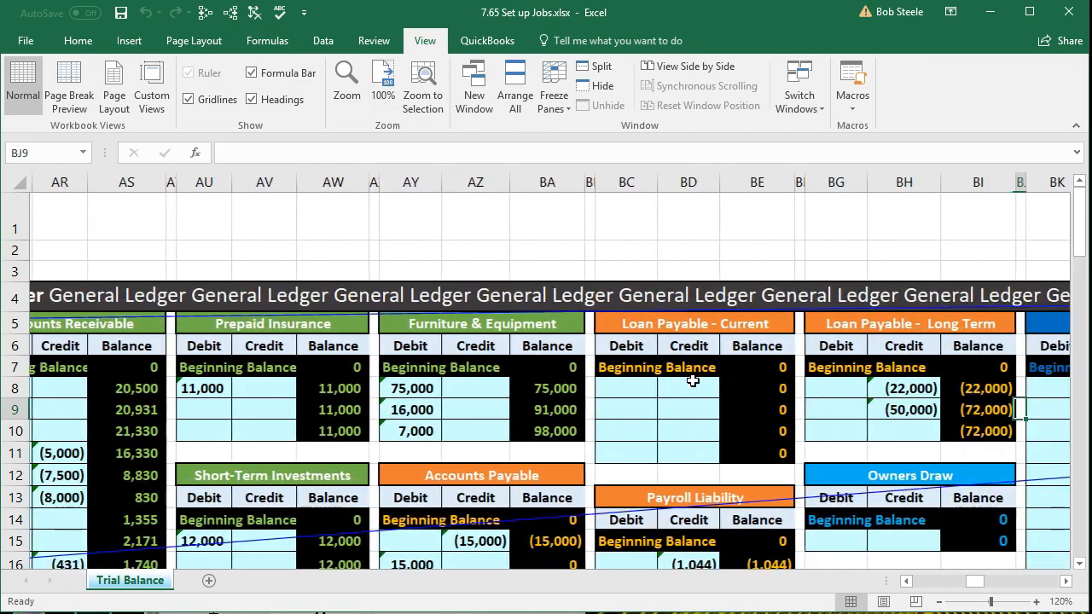
pyautogui.press('Right')
pyautogui.press('Right')
pyautogui.press('Right')
pyautogui.press('Right')
pyautogui.press('Right')
pyautogui.press('Right')
pyautogui.press('Right')
pyautogui.press('Right')
pyautogui.press('Right')
pyautogui.press('Right')
pyautogui.press('Right')
pyautogui.press('Right')
pyautogui.press('Right')
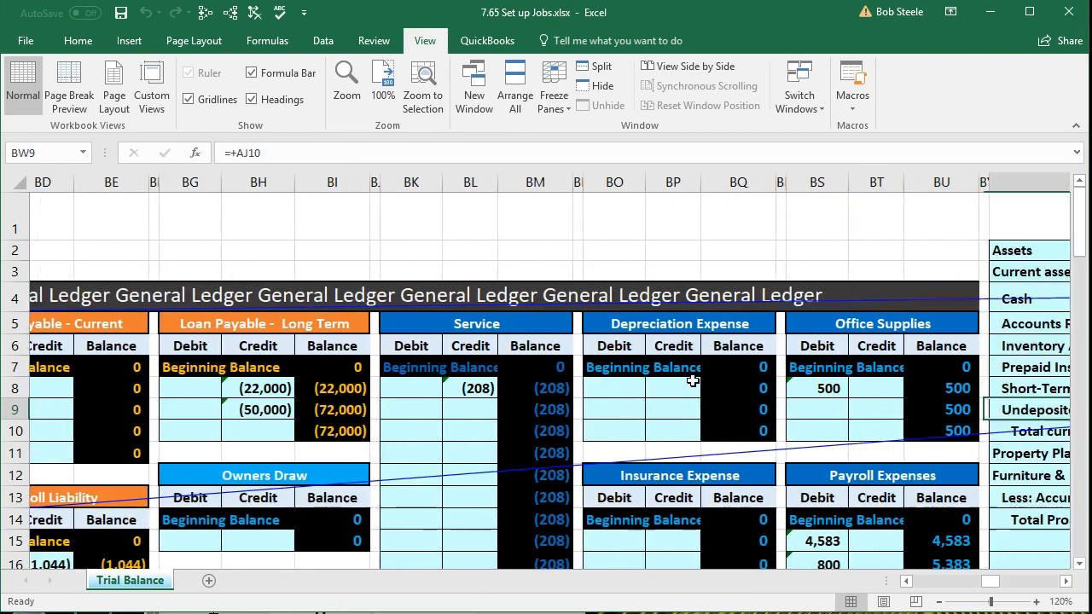
pyautogui.press('Right')
pyautogui.press('Right')
pyautogui.press('Right')
pyautogui.press('Right')
pyautogui.press('Right')
pyautogui.press('Right')
pyautogui.press('Right')
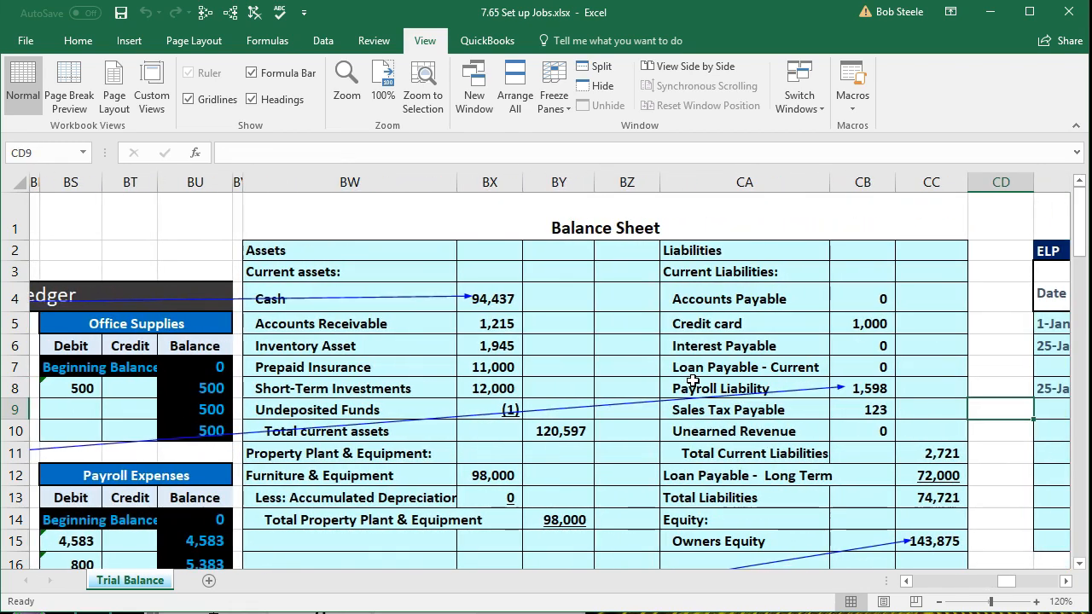
# Check the Balance Sheet's Cash in BX4 and Payroll Liability in CB8, and compare total assets with total liabilities and equity in CC17
pyautogui.click(500, 297)
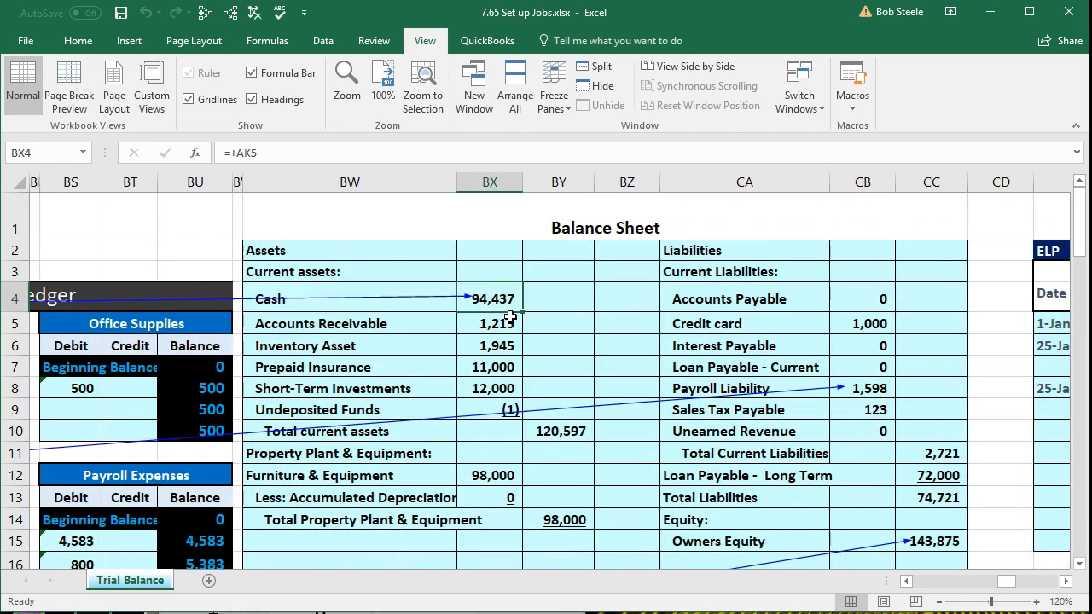
pyautogui.click(884, 387)
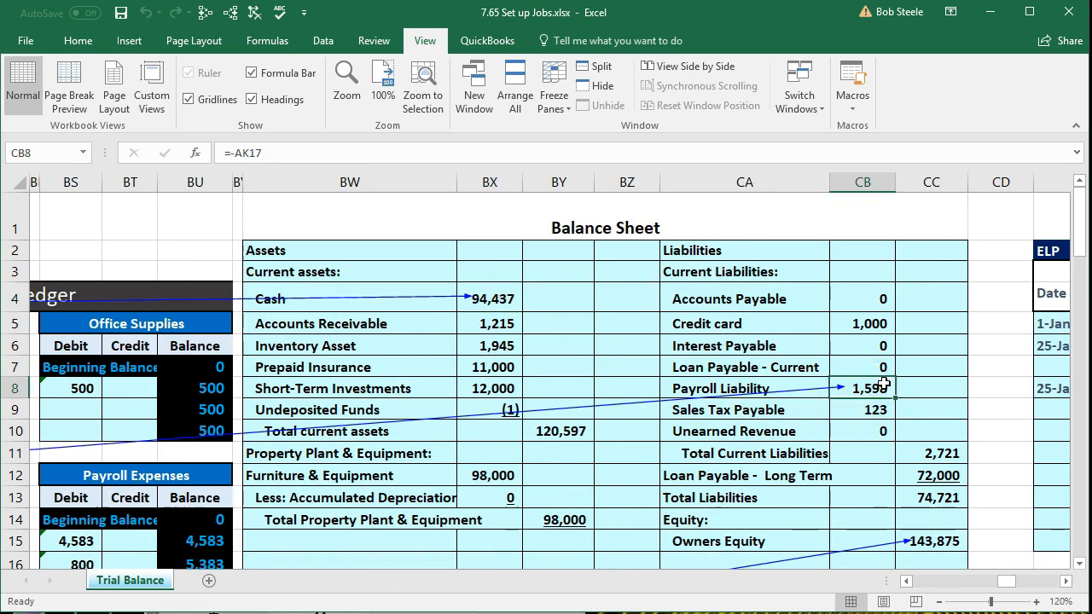
pyautogui.scroll(-1, 883, 386)
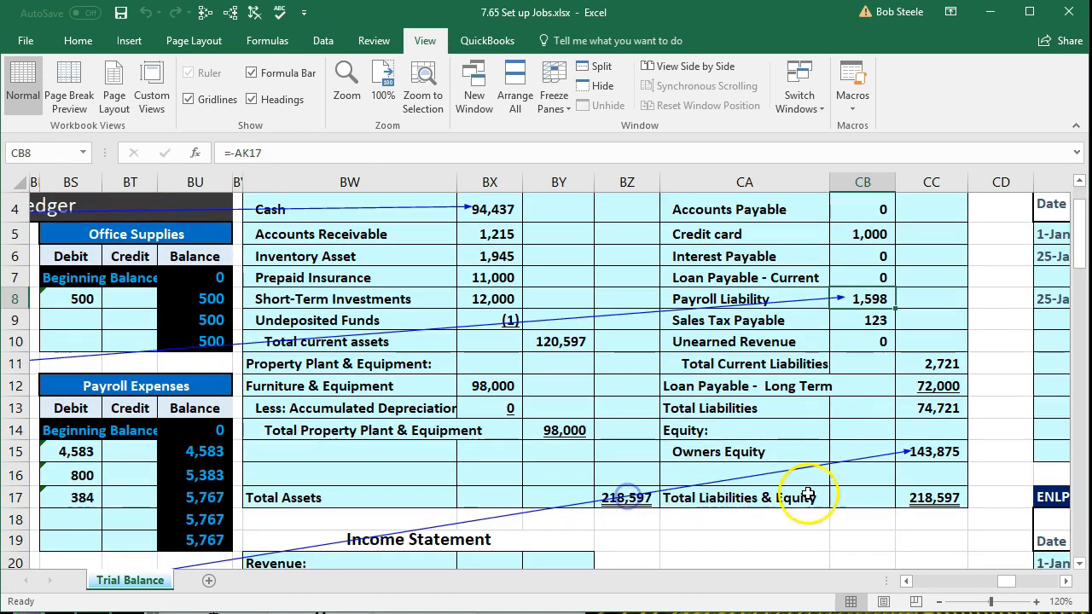
pyautogui.click(906, 496)
# Check the Income Statement's Payroll Expenses in BX35 and Net Income (Loss) in BY42
pyautogui.scroll(-6, 906, 497)
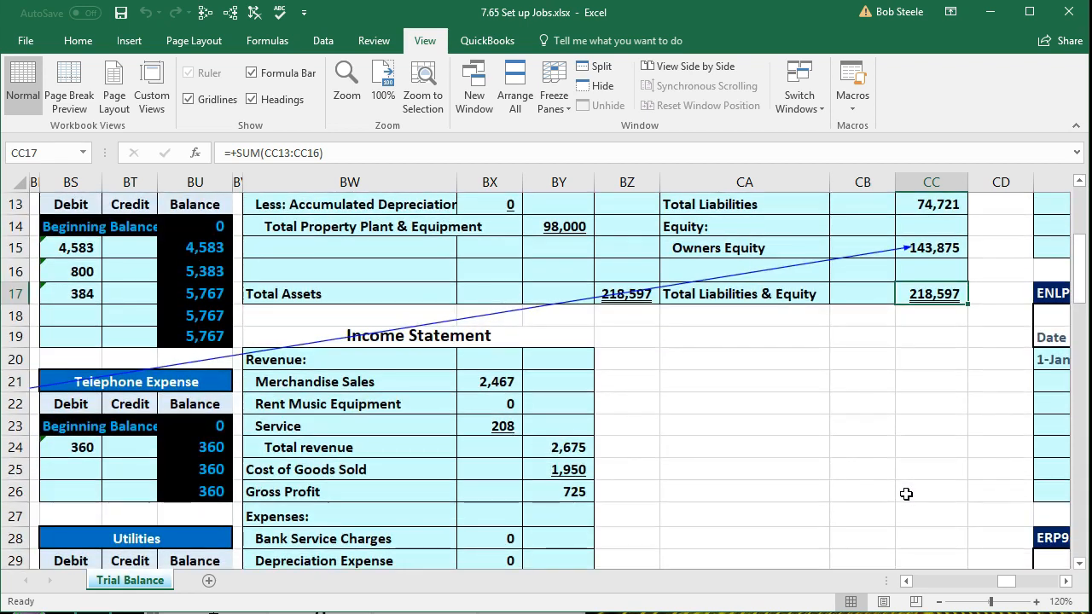
pyautogui.scroll(-1, 915, 483)
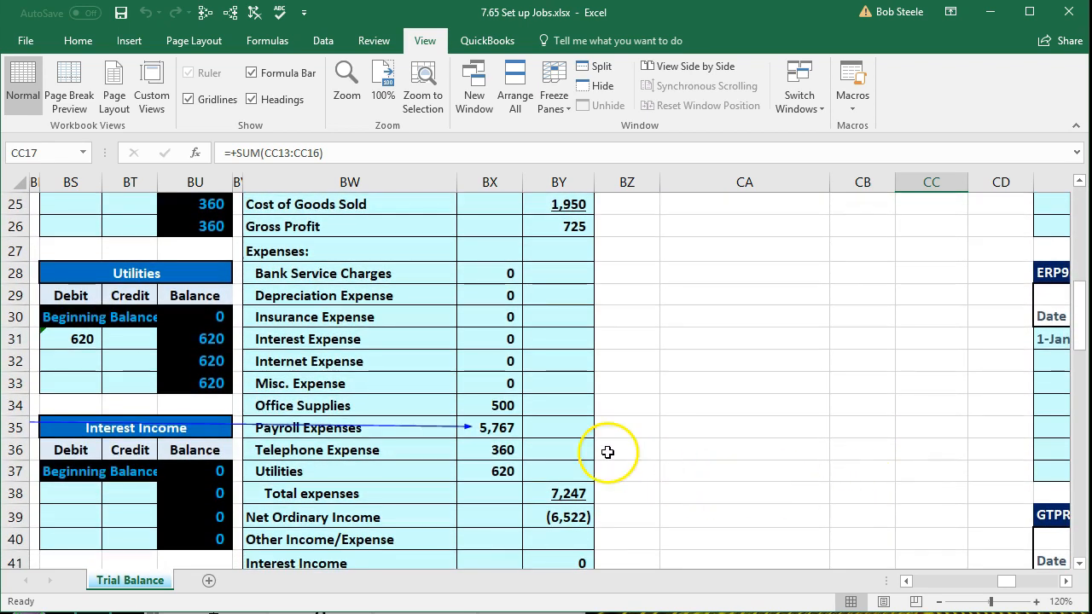
pyautogui.click(501, 428)
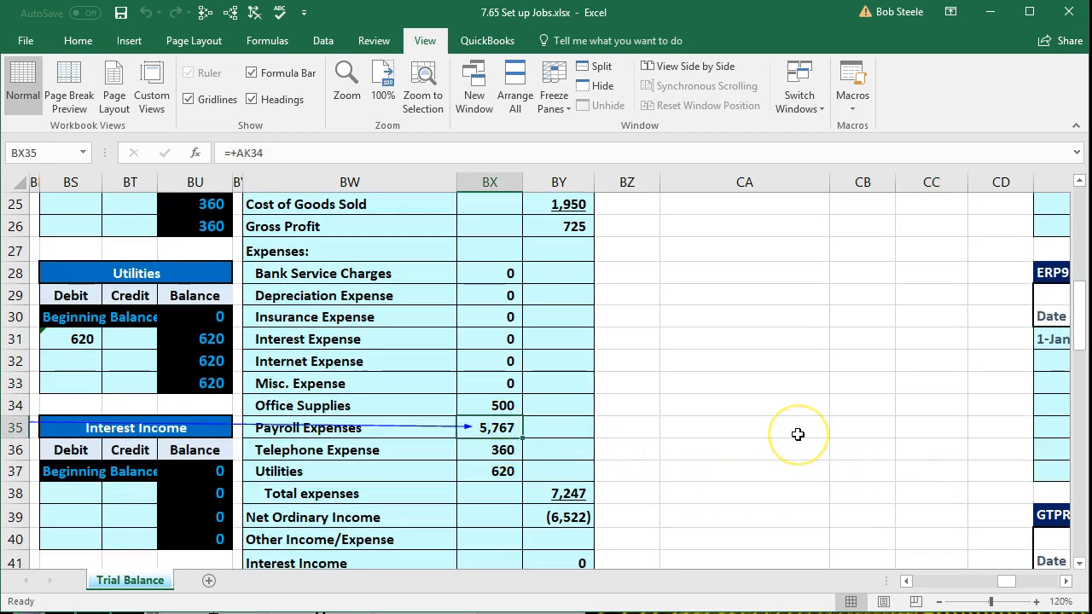
pyautogui.scroll(-2, 798, 434)
pyautogui.click(573, 452)
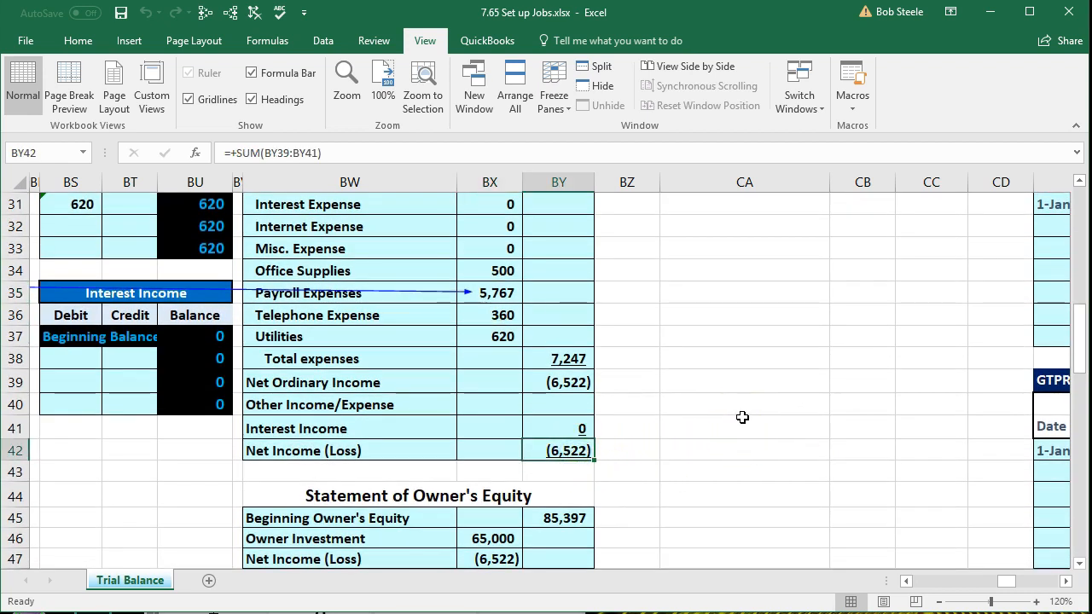
# Check net income in BX47 and compare ending owner's equity in BY50 with the Balance Sheet's Owners Equity in CC15
pyautogui.scroll(-2, 742, 418)
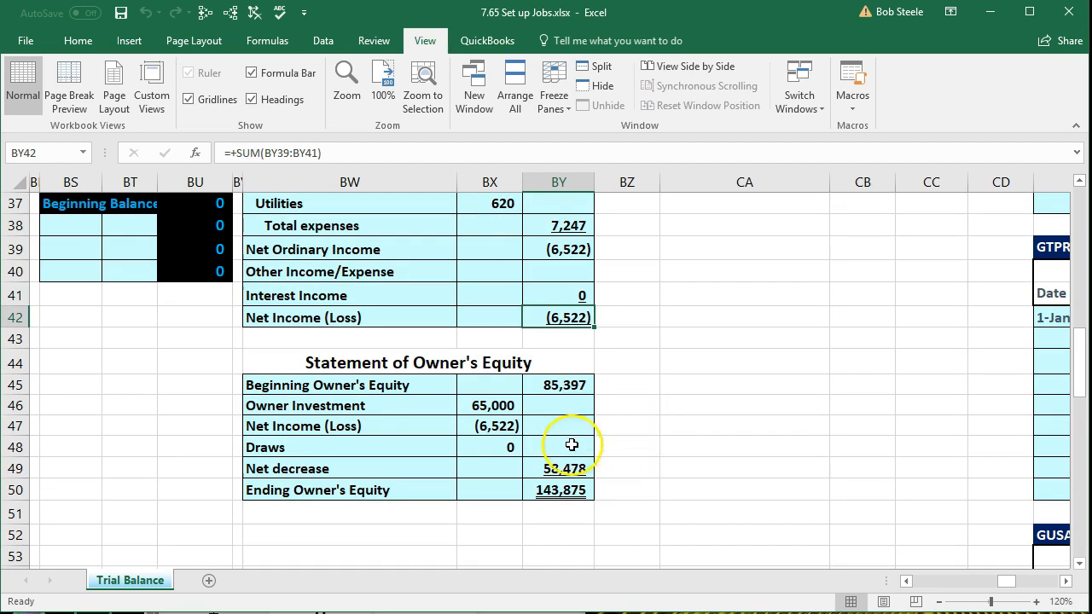
pyautogui.click(503, 427)
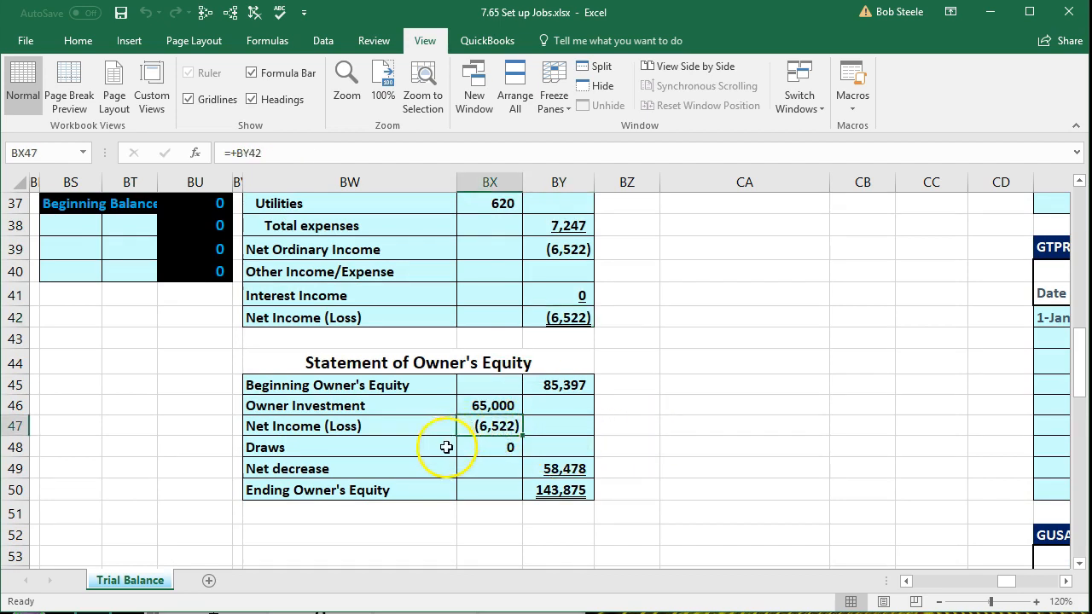
pyautogui.click(549, 494)
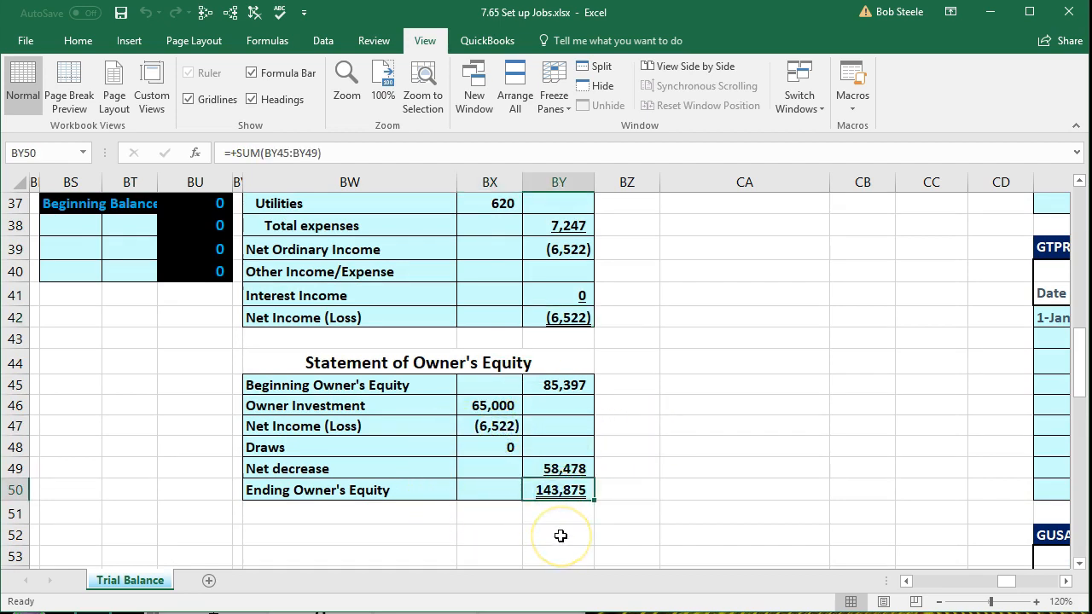
pyautogui.scroll(10, 707, 506)
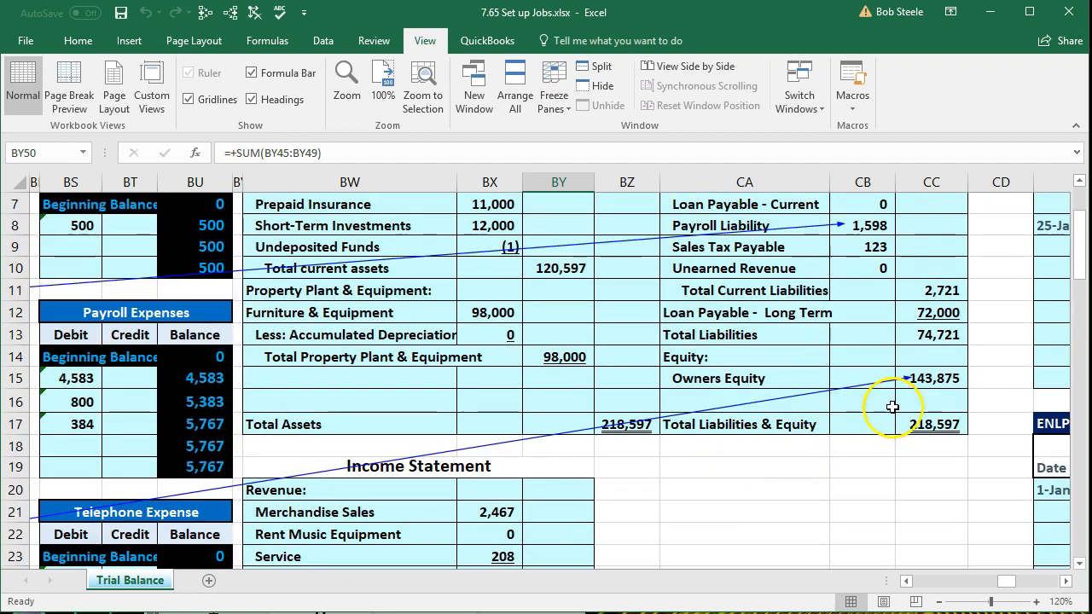
pyautogui.click(933, 380)
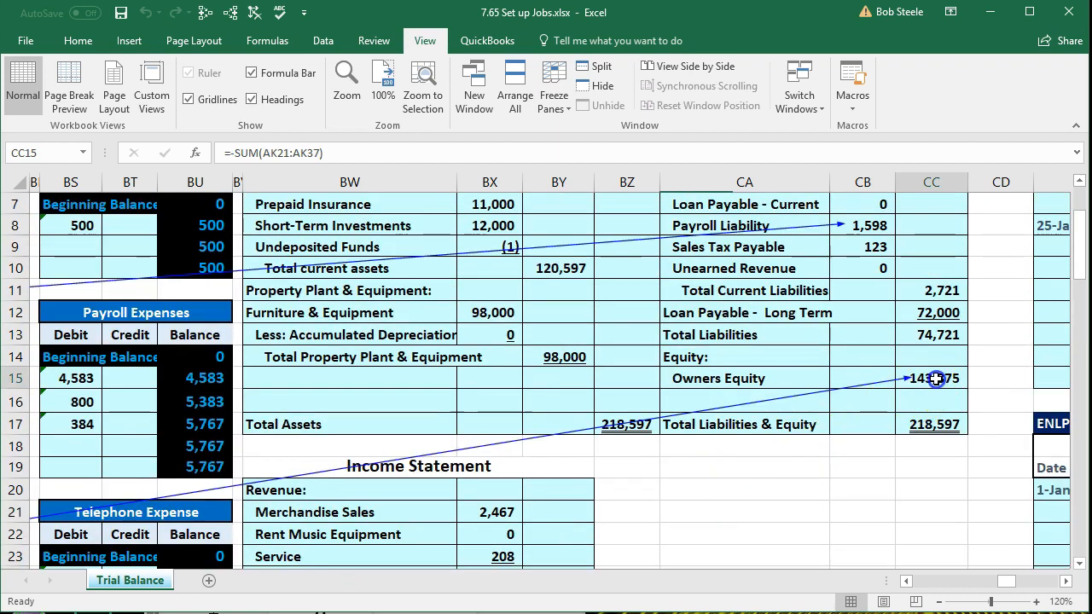